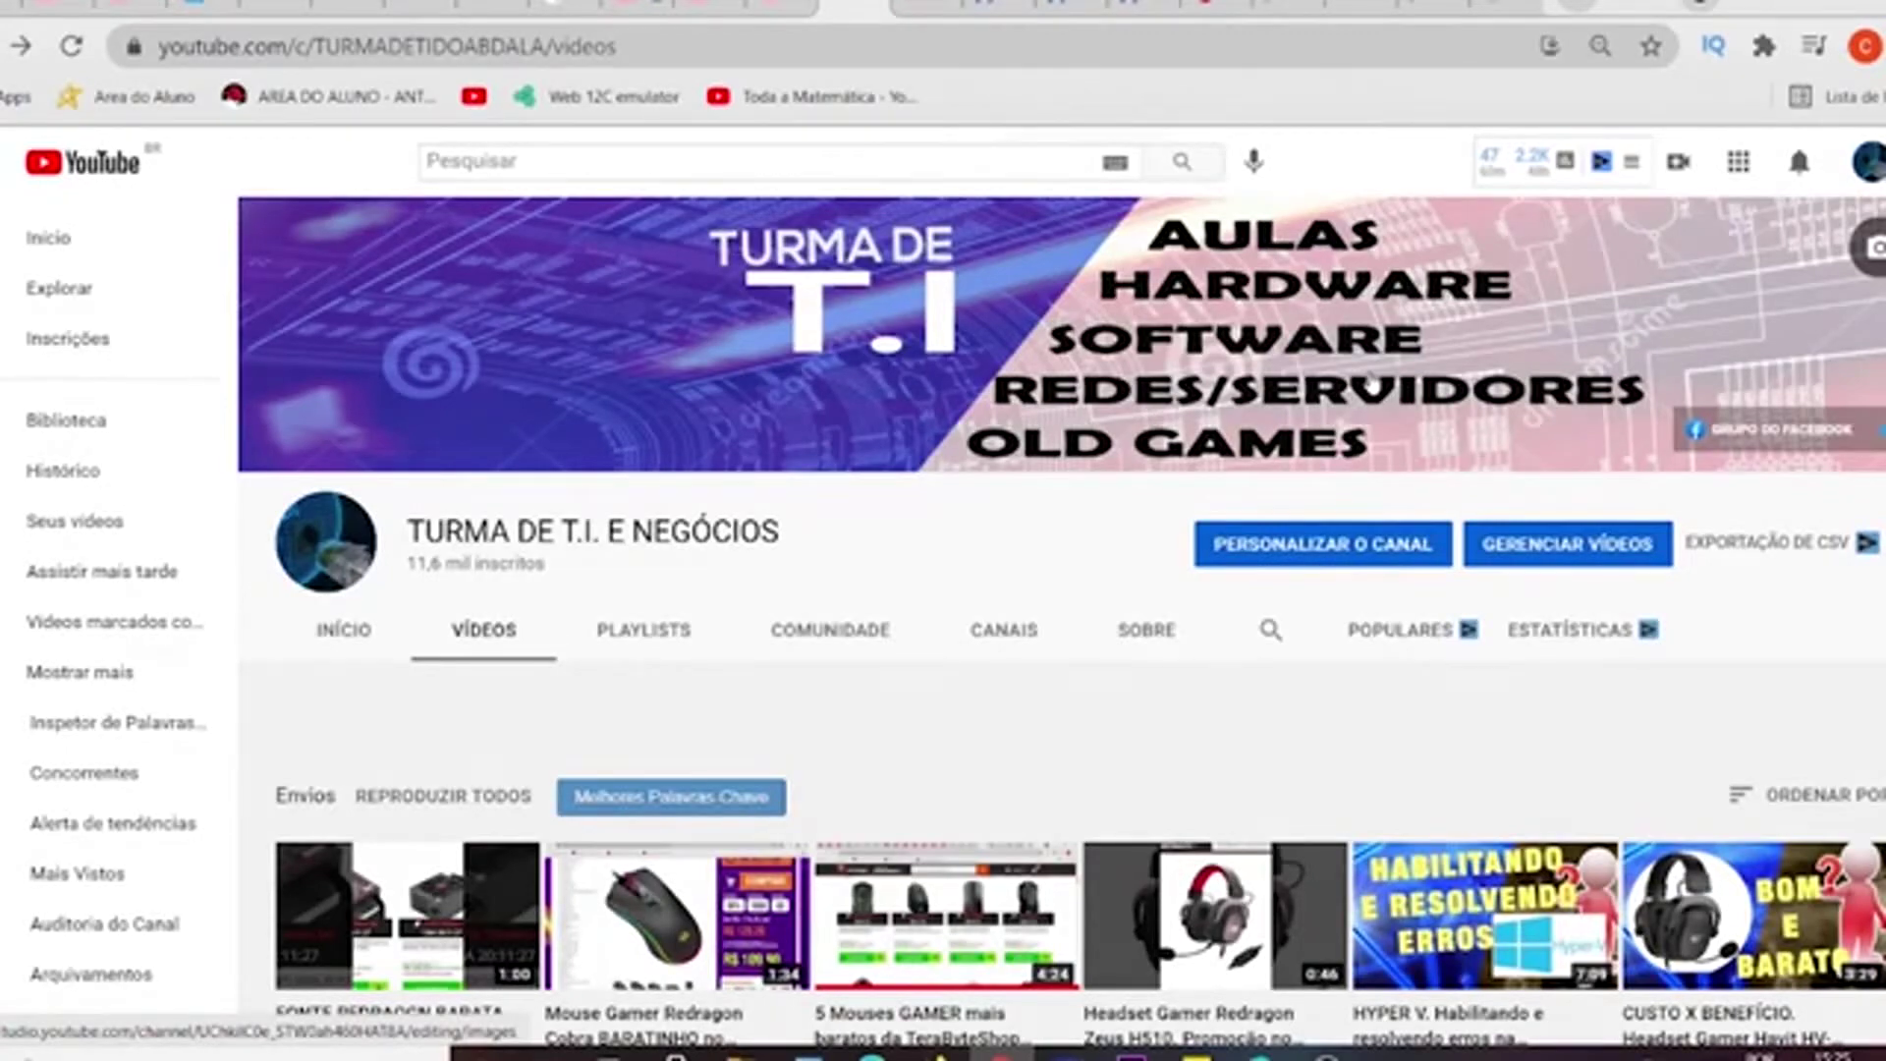
Switch to Hyper-V Manager (Gerenciador do Hyper-V) and open its Virtual Switch Manager.
{"action": "scroll", "coordinate": [1372, 386], "scroll_direction": "down", "scroll_amount": 2}
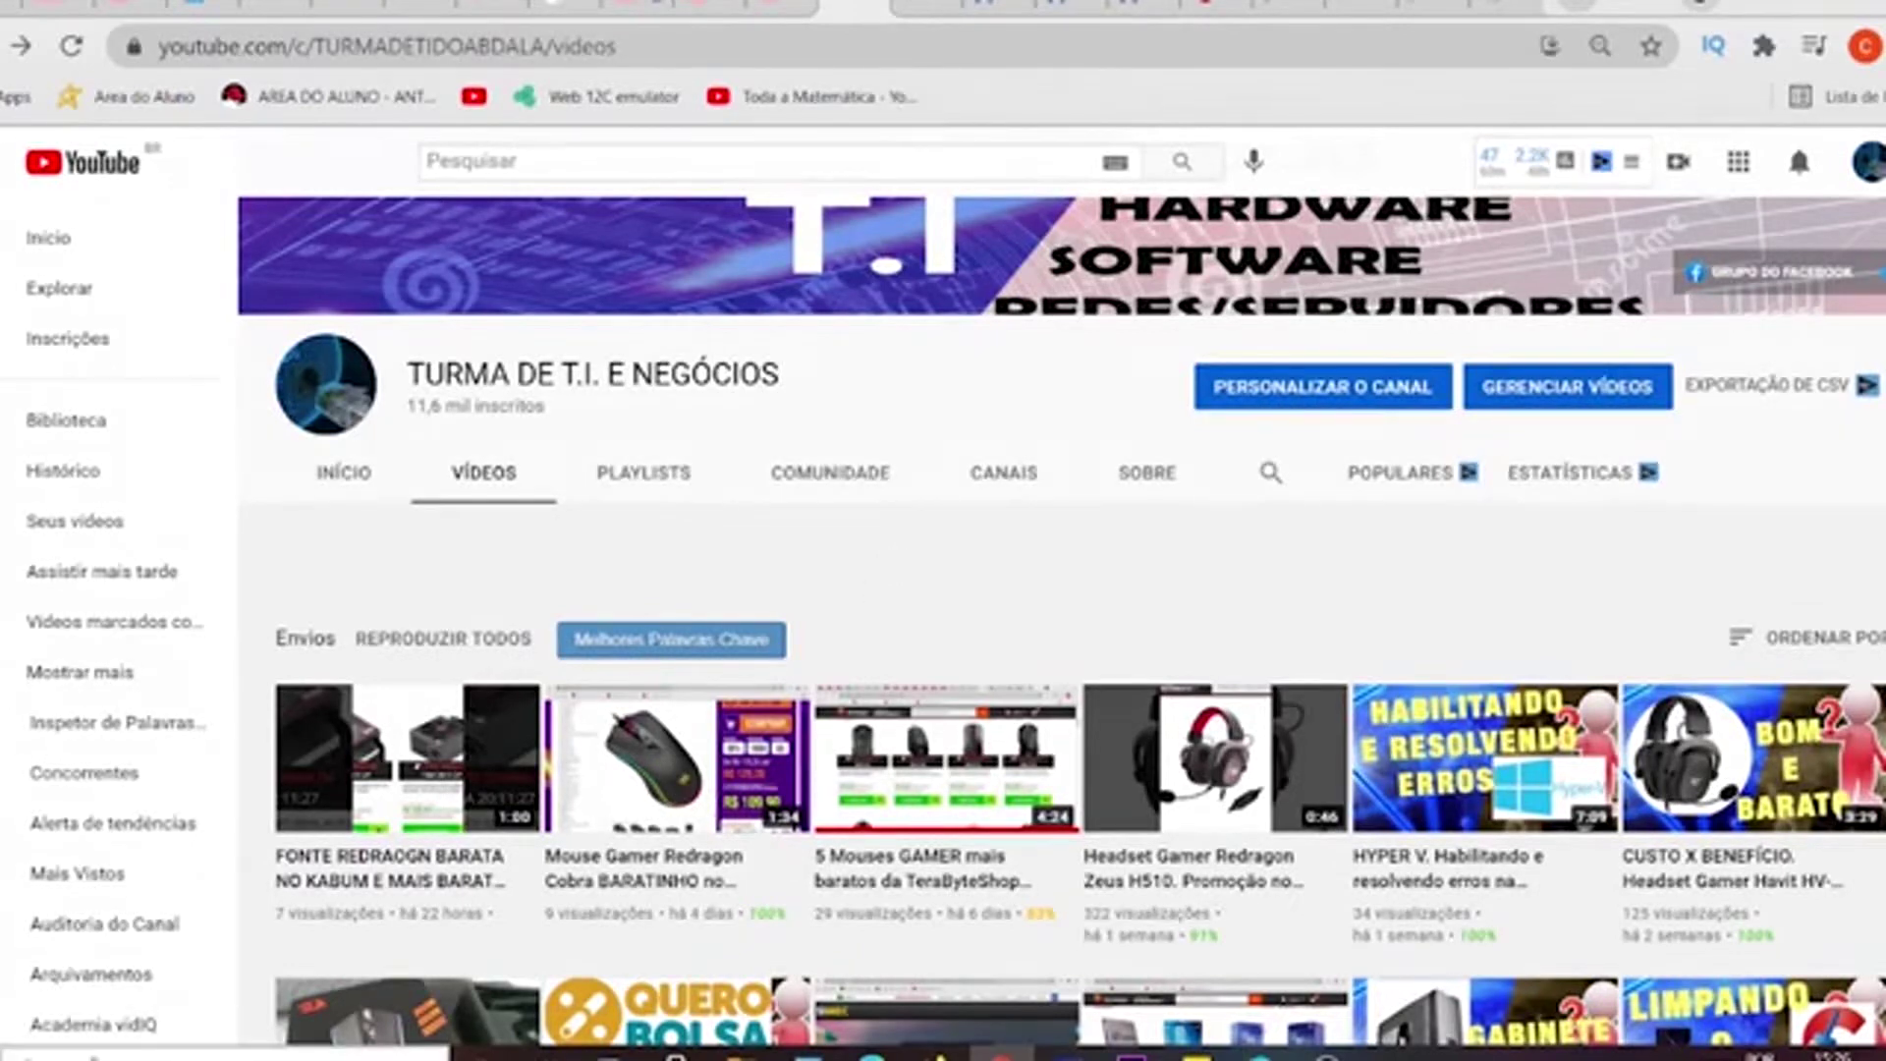
{"action": "left_click", "coordinate": [226, 1053]}
{"action": "type", "text": "HYPER"}
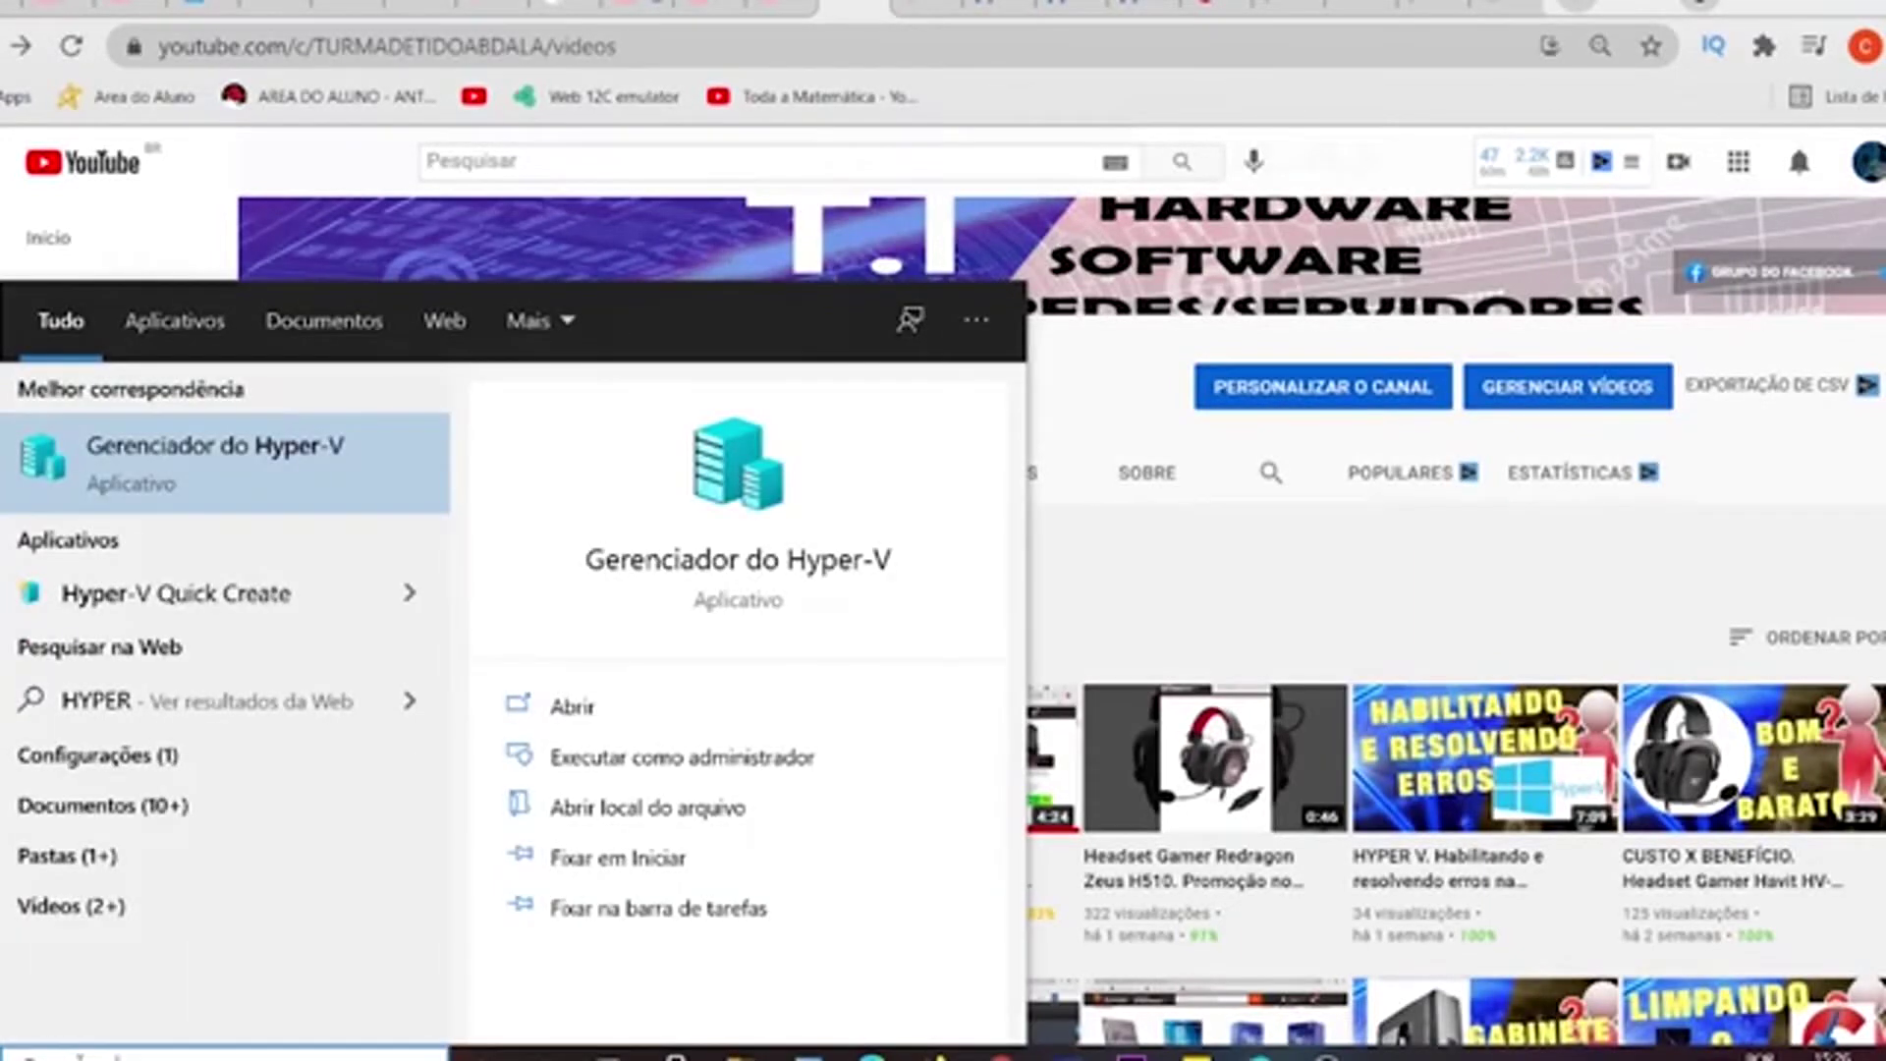
{"action": "left_click", "coordinate": [228, 470]}
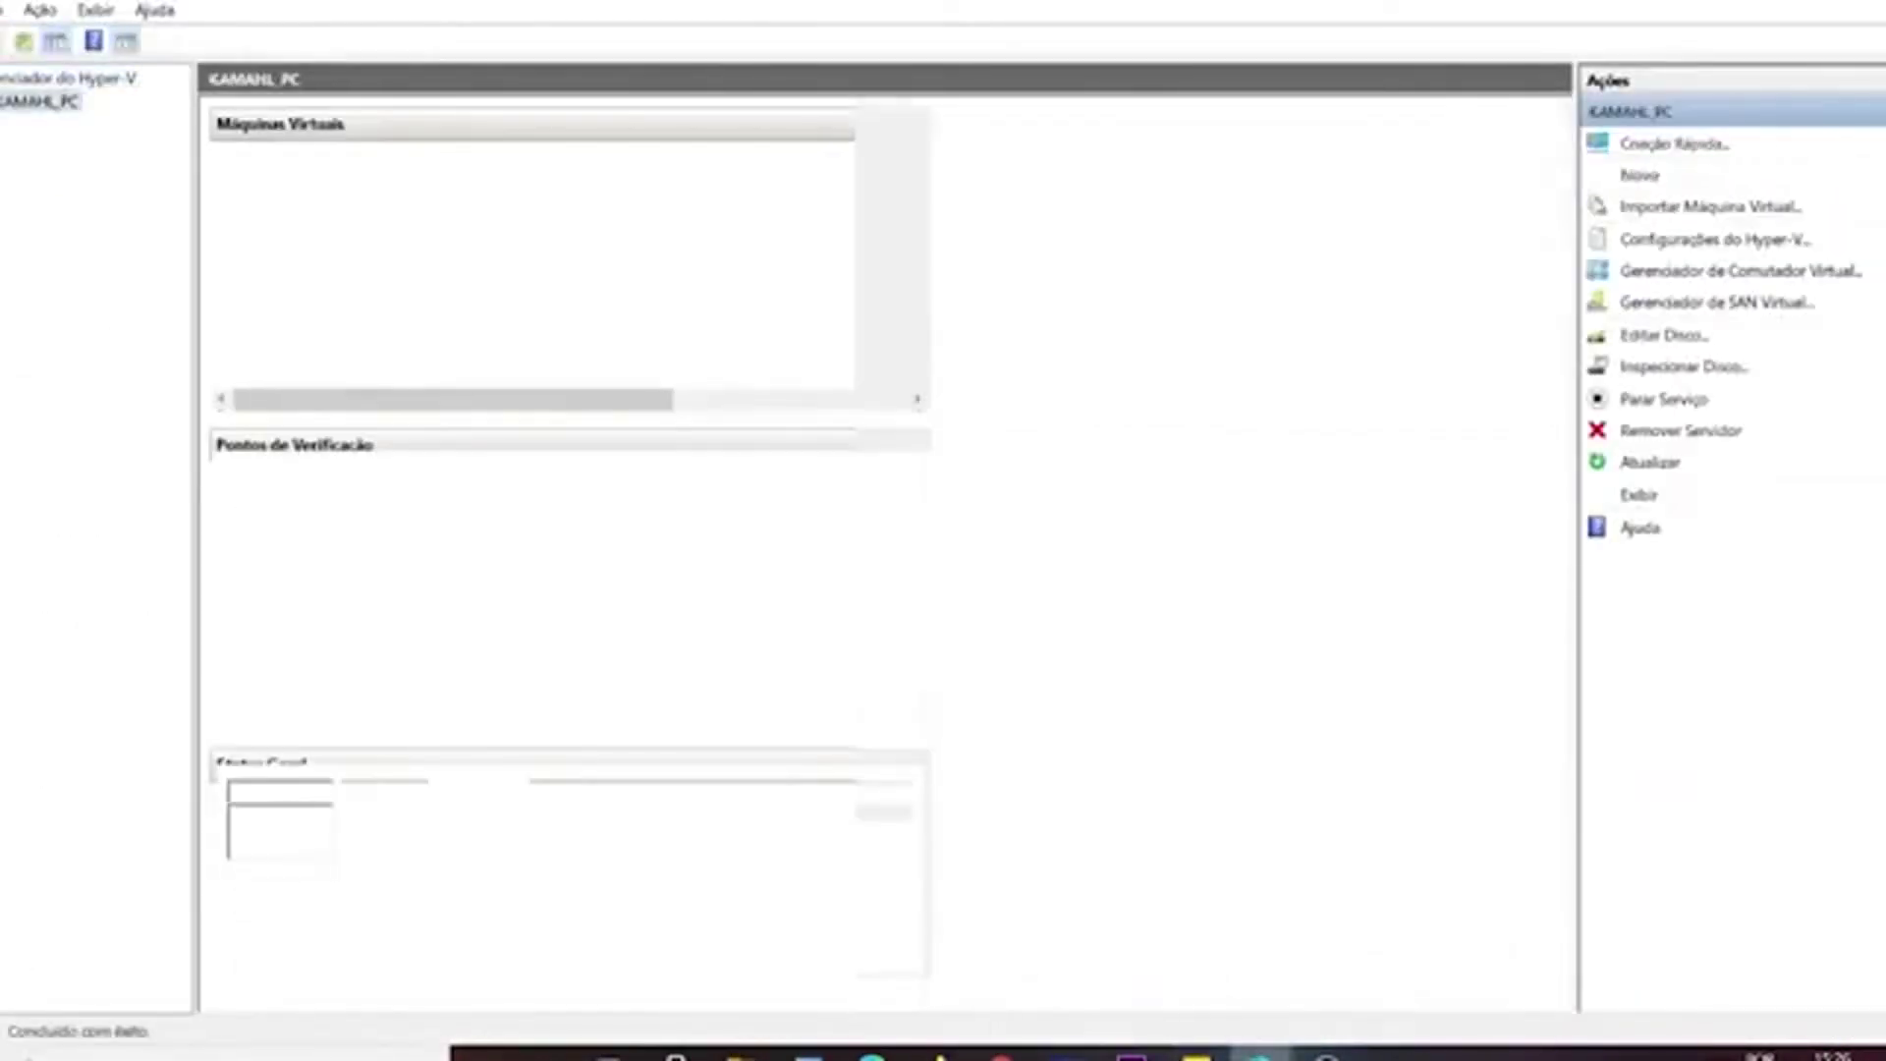
{"action": "mouse_move", "coordinate": [1257, 1053]}
{"action": "left_click", "coordinate": [1535, 888]}
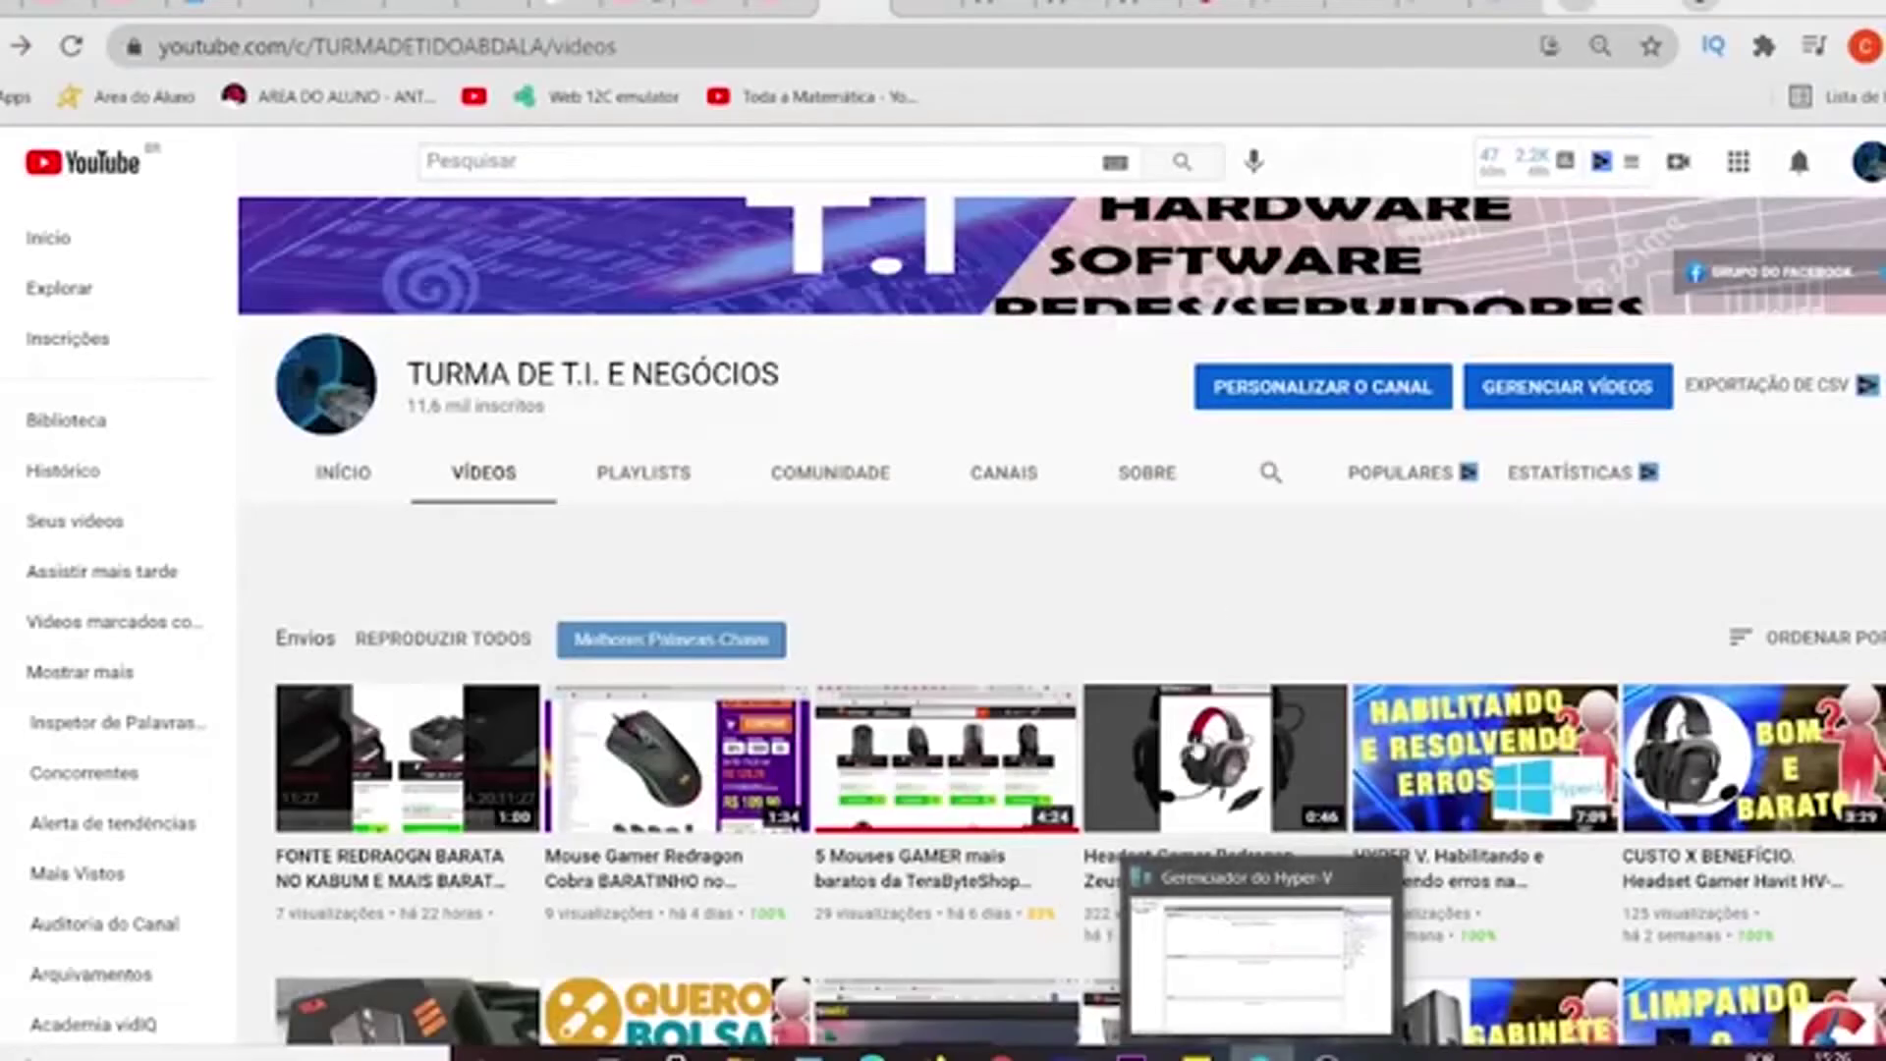
{"action": "left_click", "coordinate": [1266, 922]}
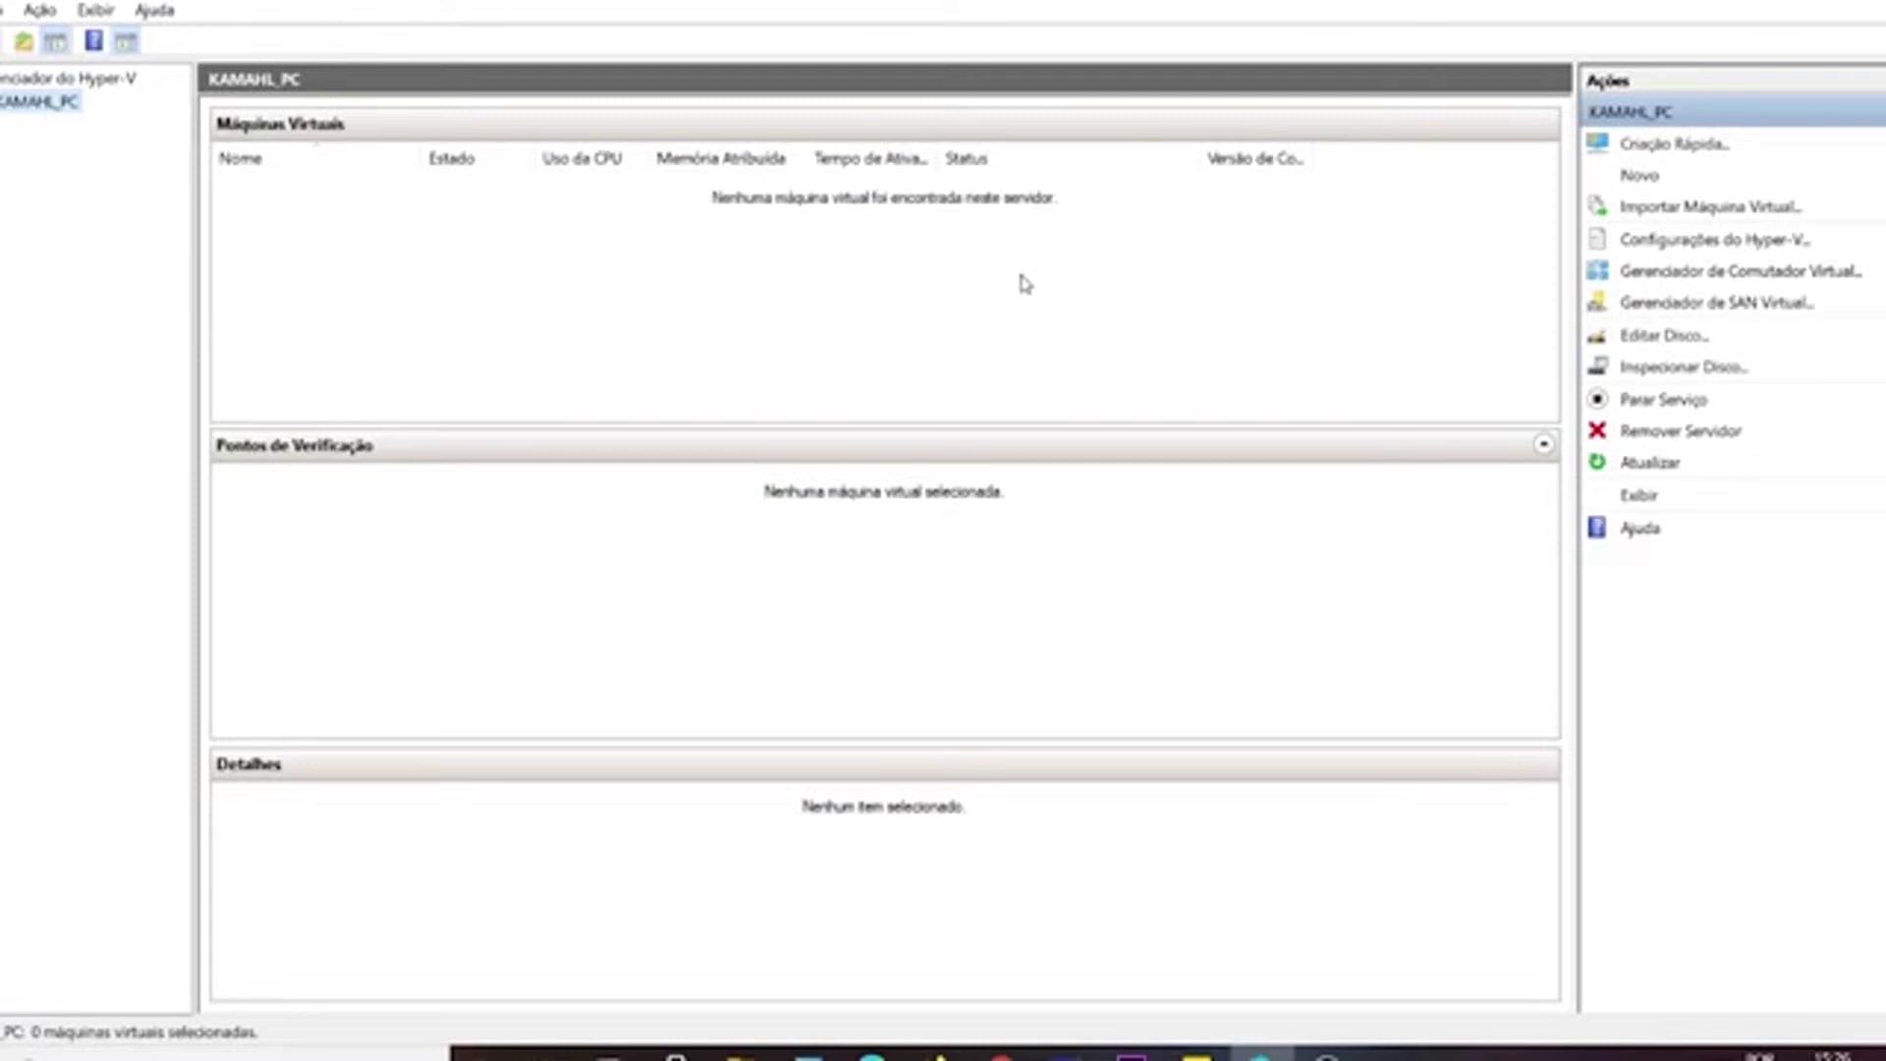
{"action": "left_click", "coordinate": [1708, 281]}
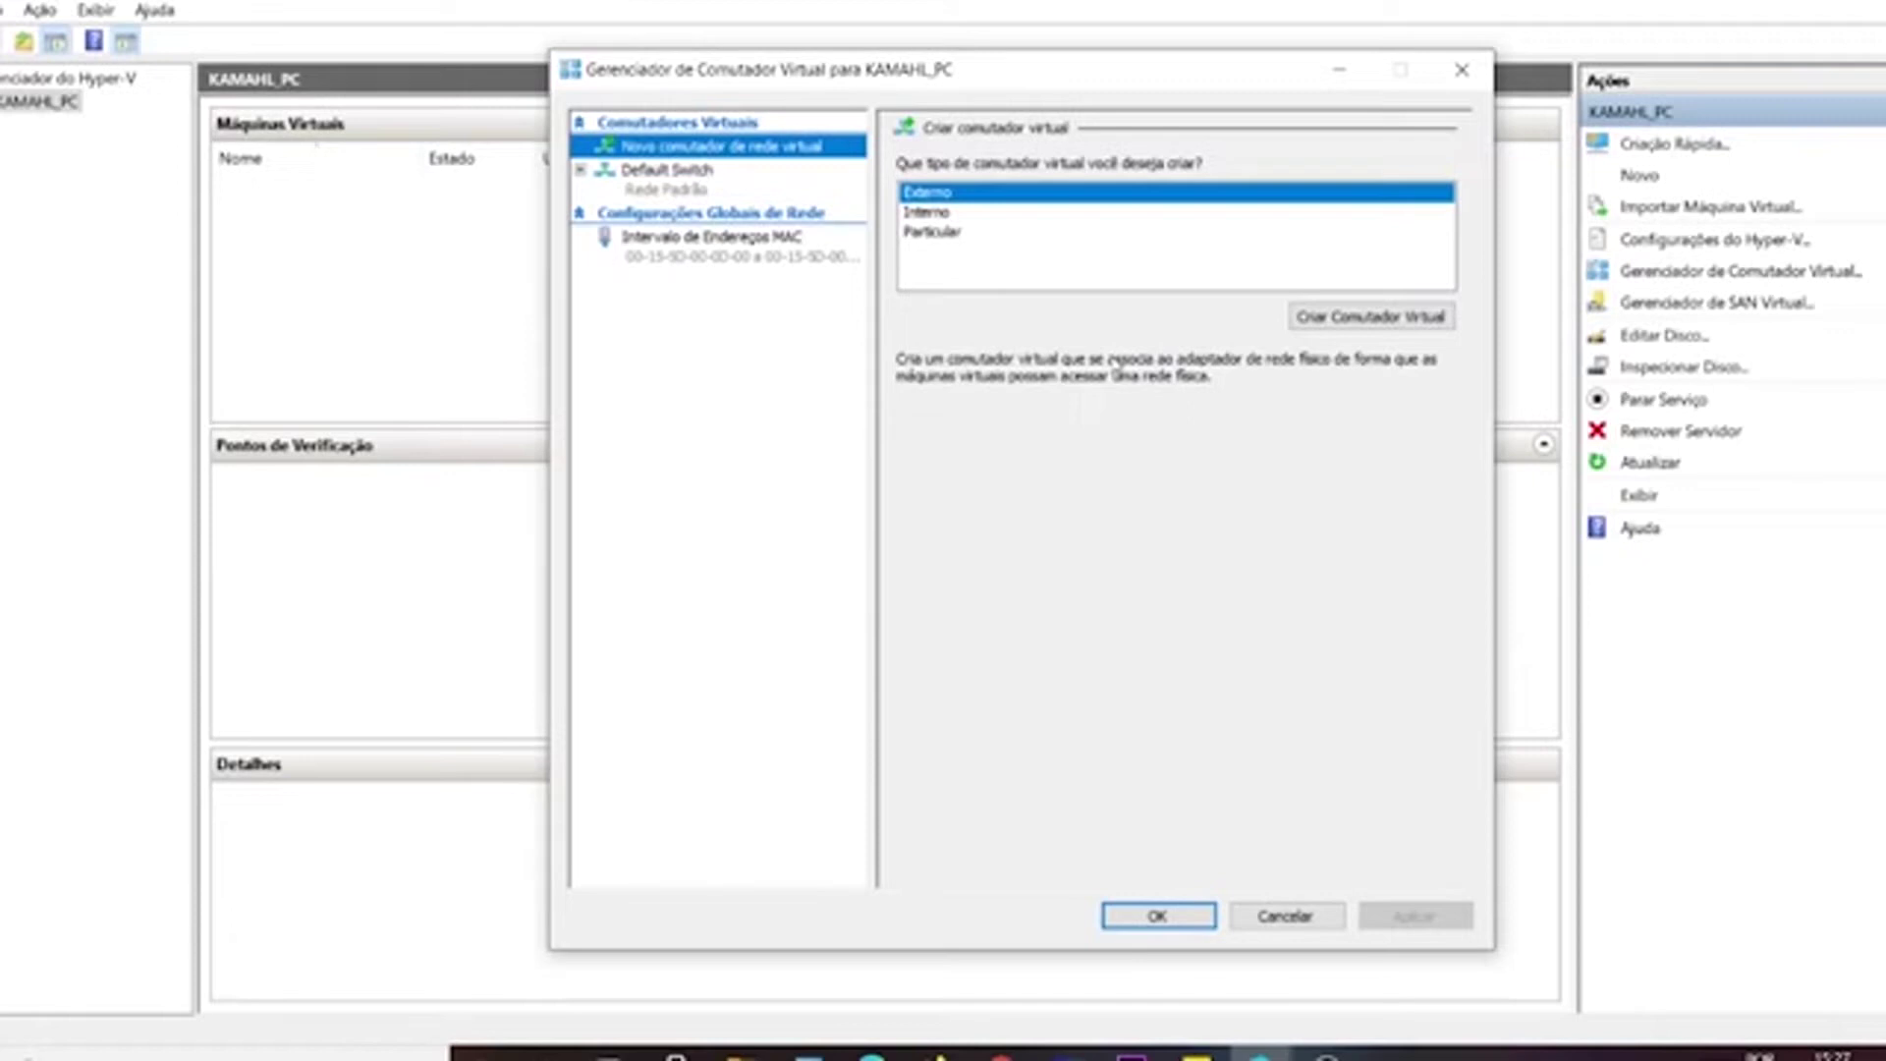
Compare the descriptions of the Externo, Interno and Particular virtual switch types.
{"action": "left_click", "coordinate": [971, 215]}
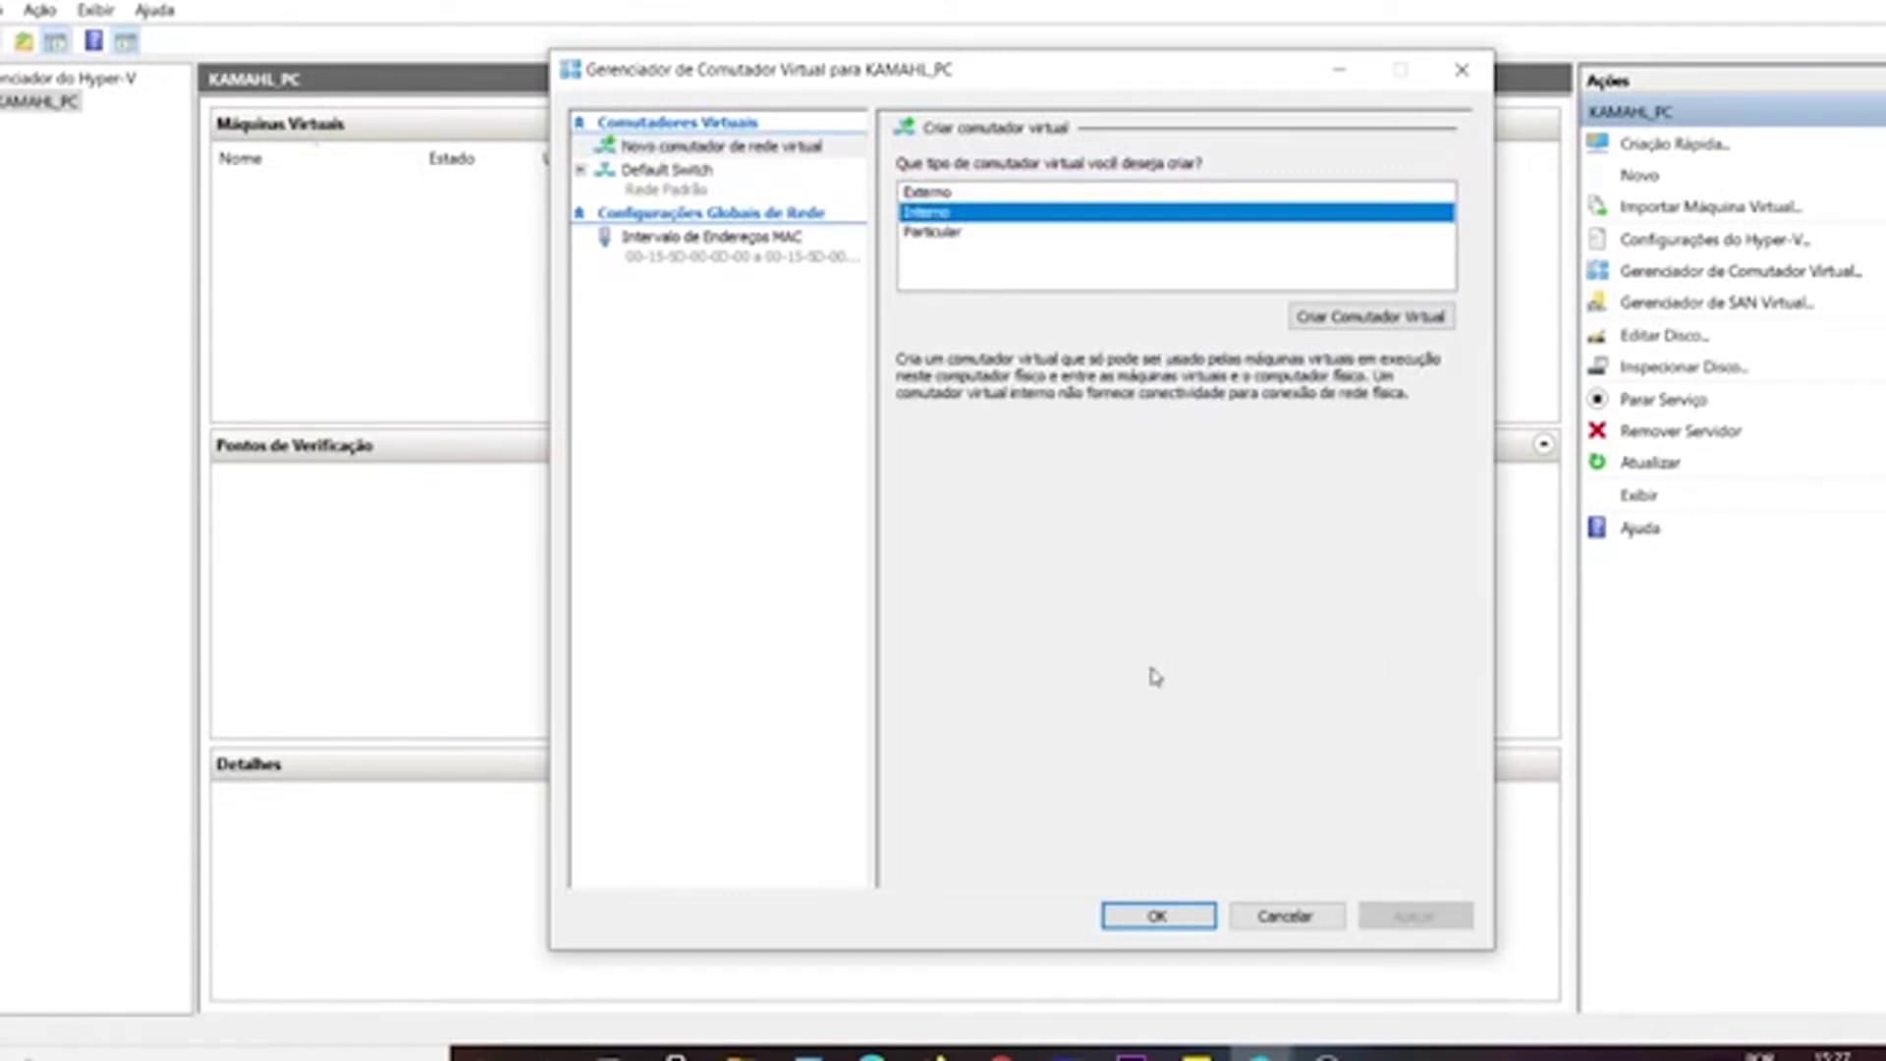
{"action": "left_click", "coordinate": [954, 233]}
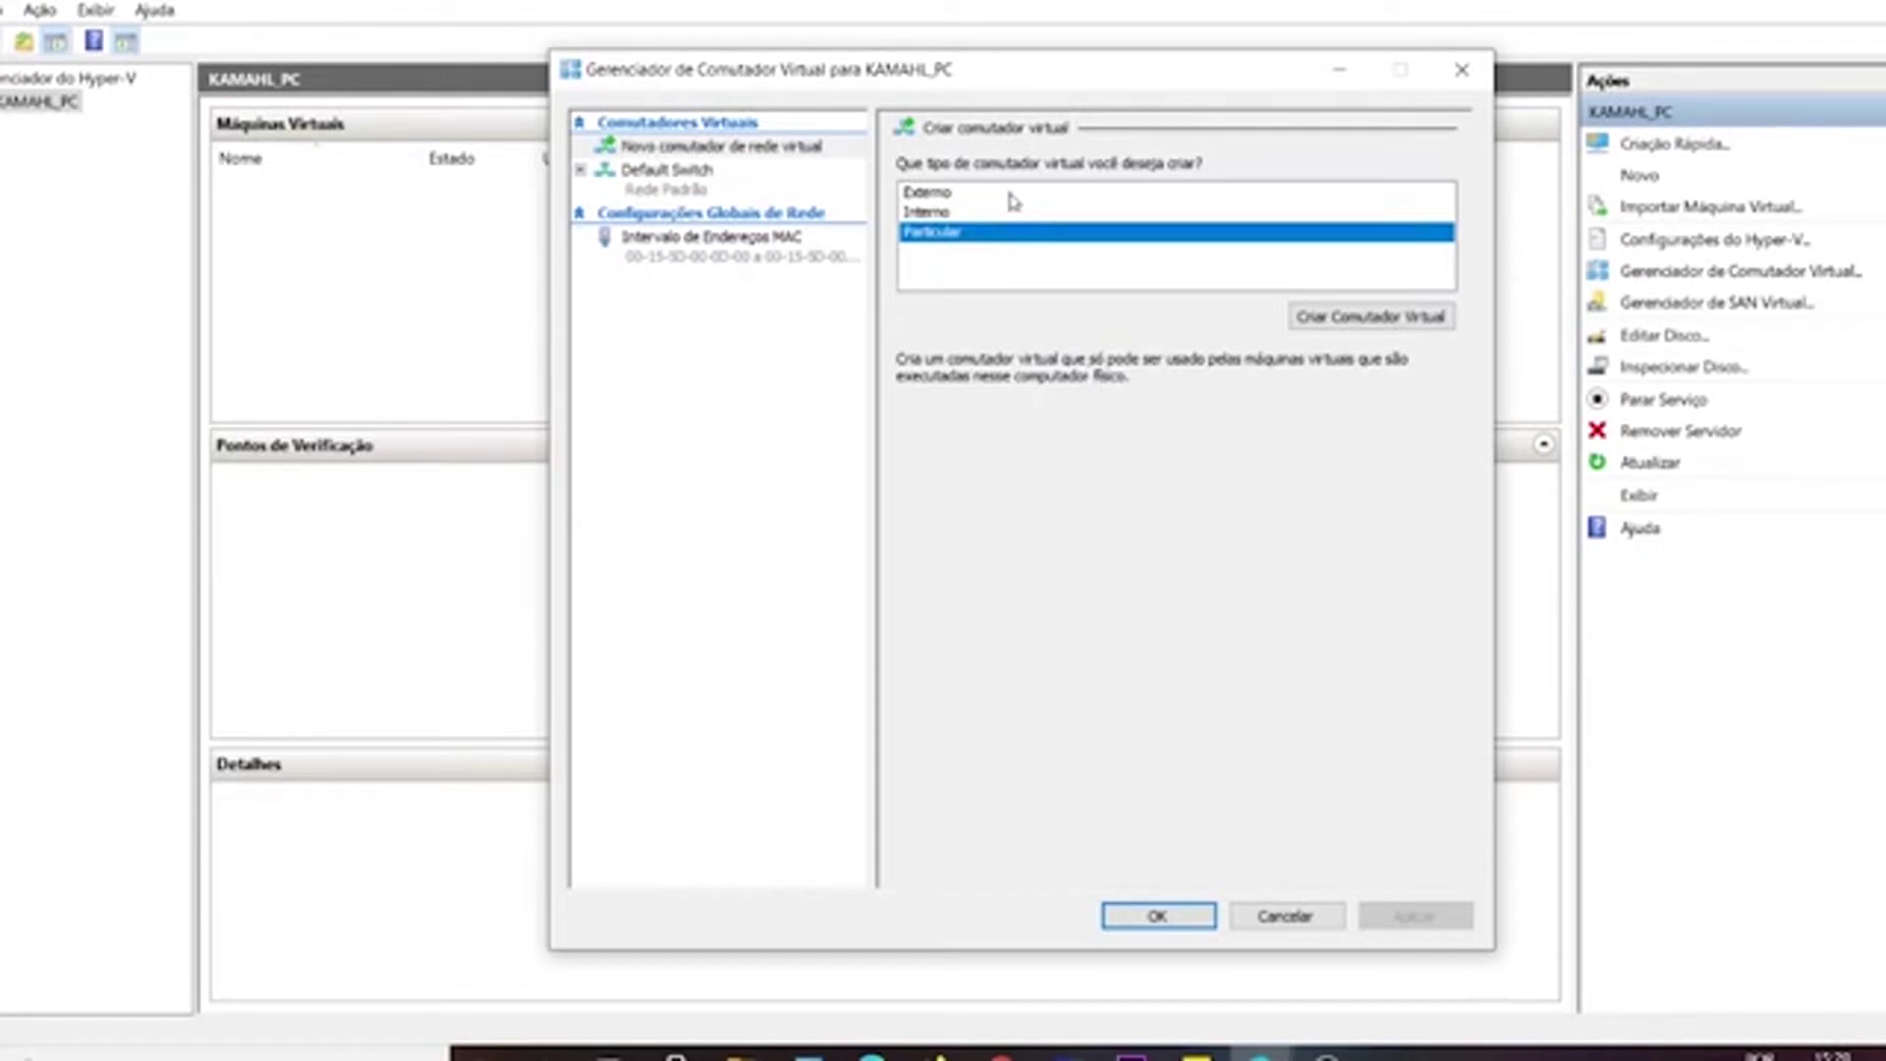
{"action": "left_click", "coordinate": [943, 193]}
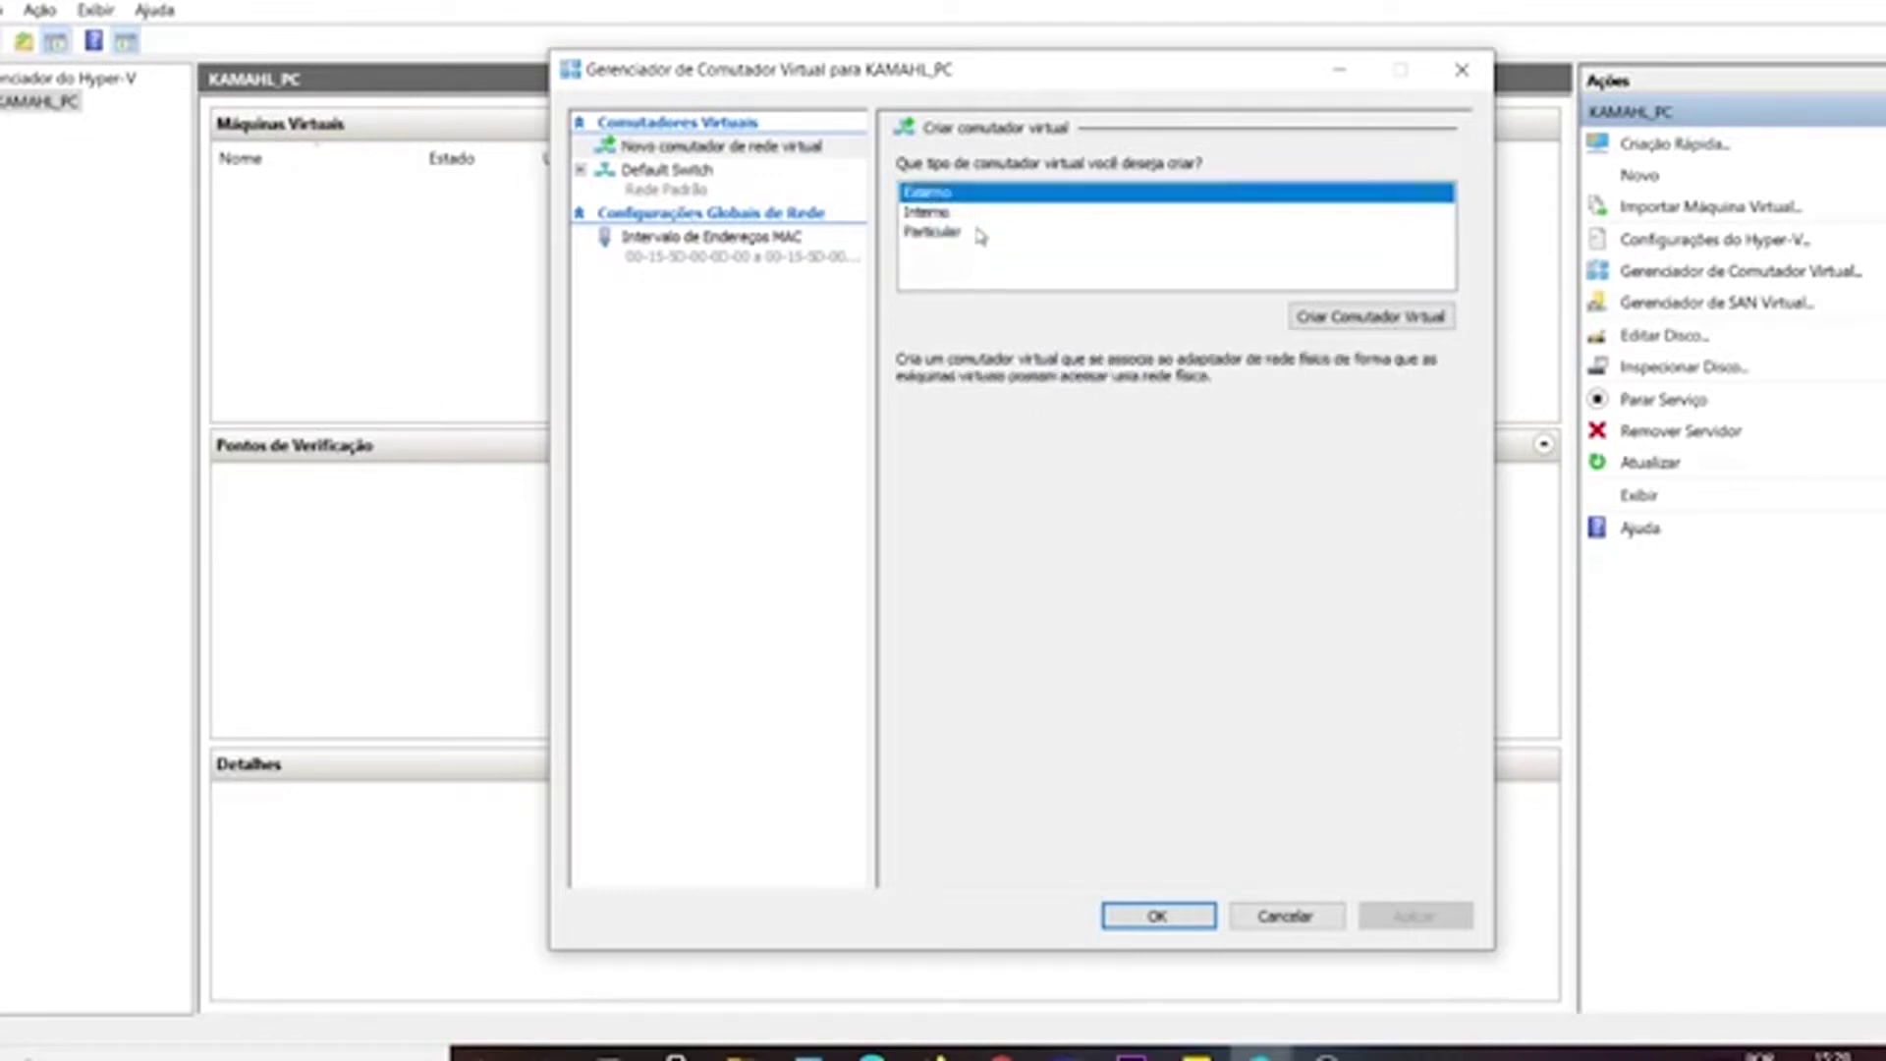
{"action": "left_click", "coordinate": [963, 214]}
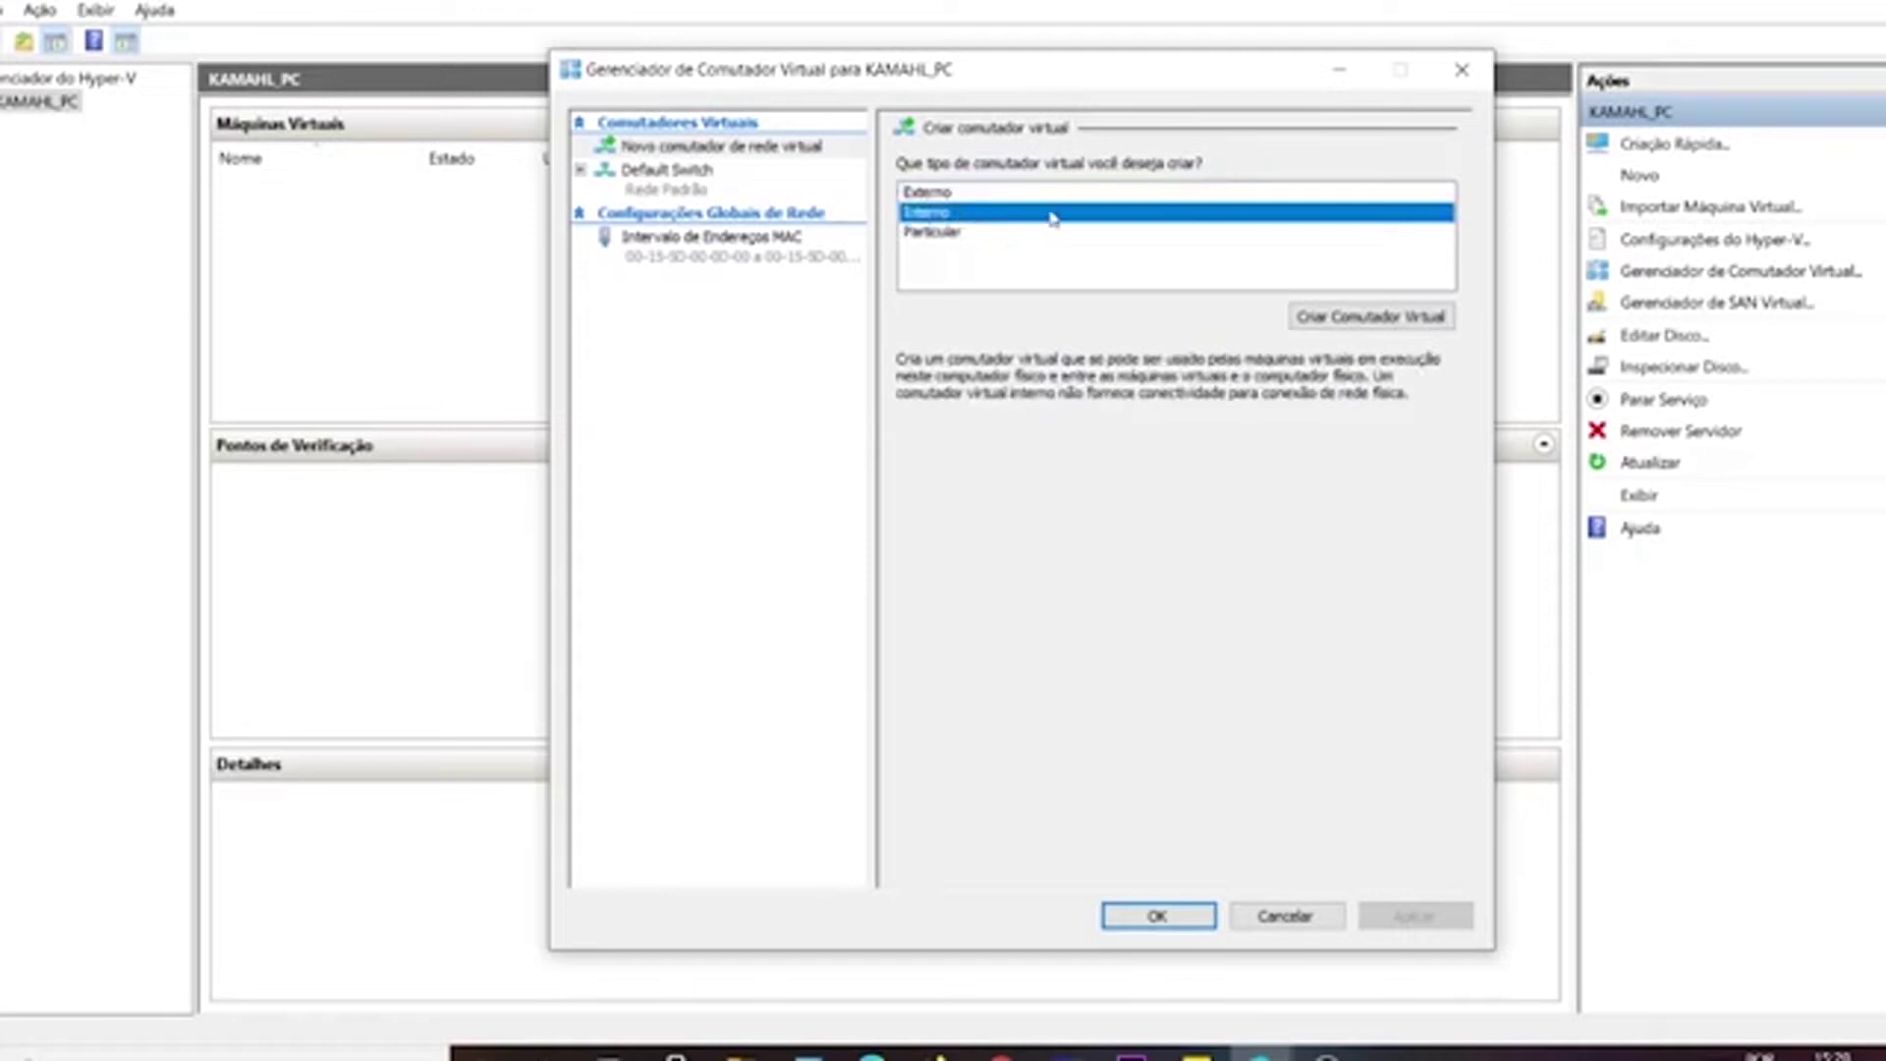
{"action": "left_click", "coordinate": [941, 234]}
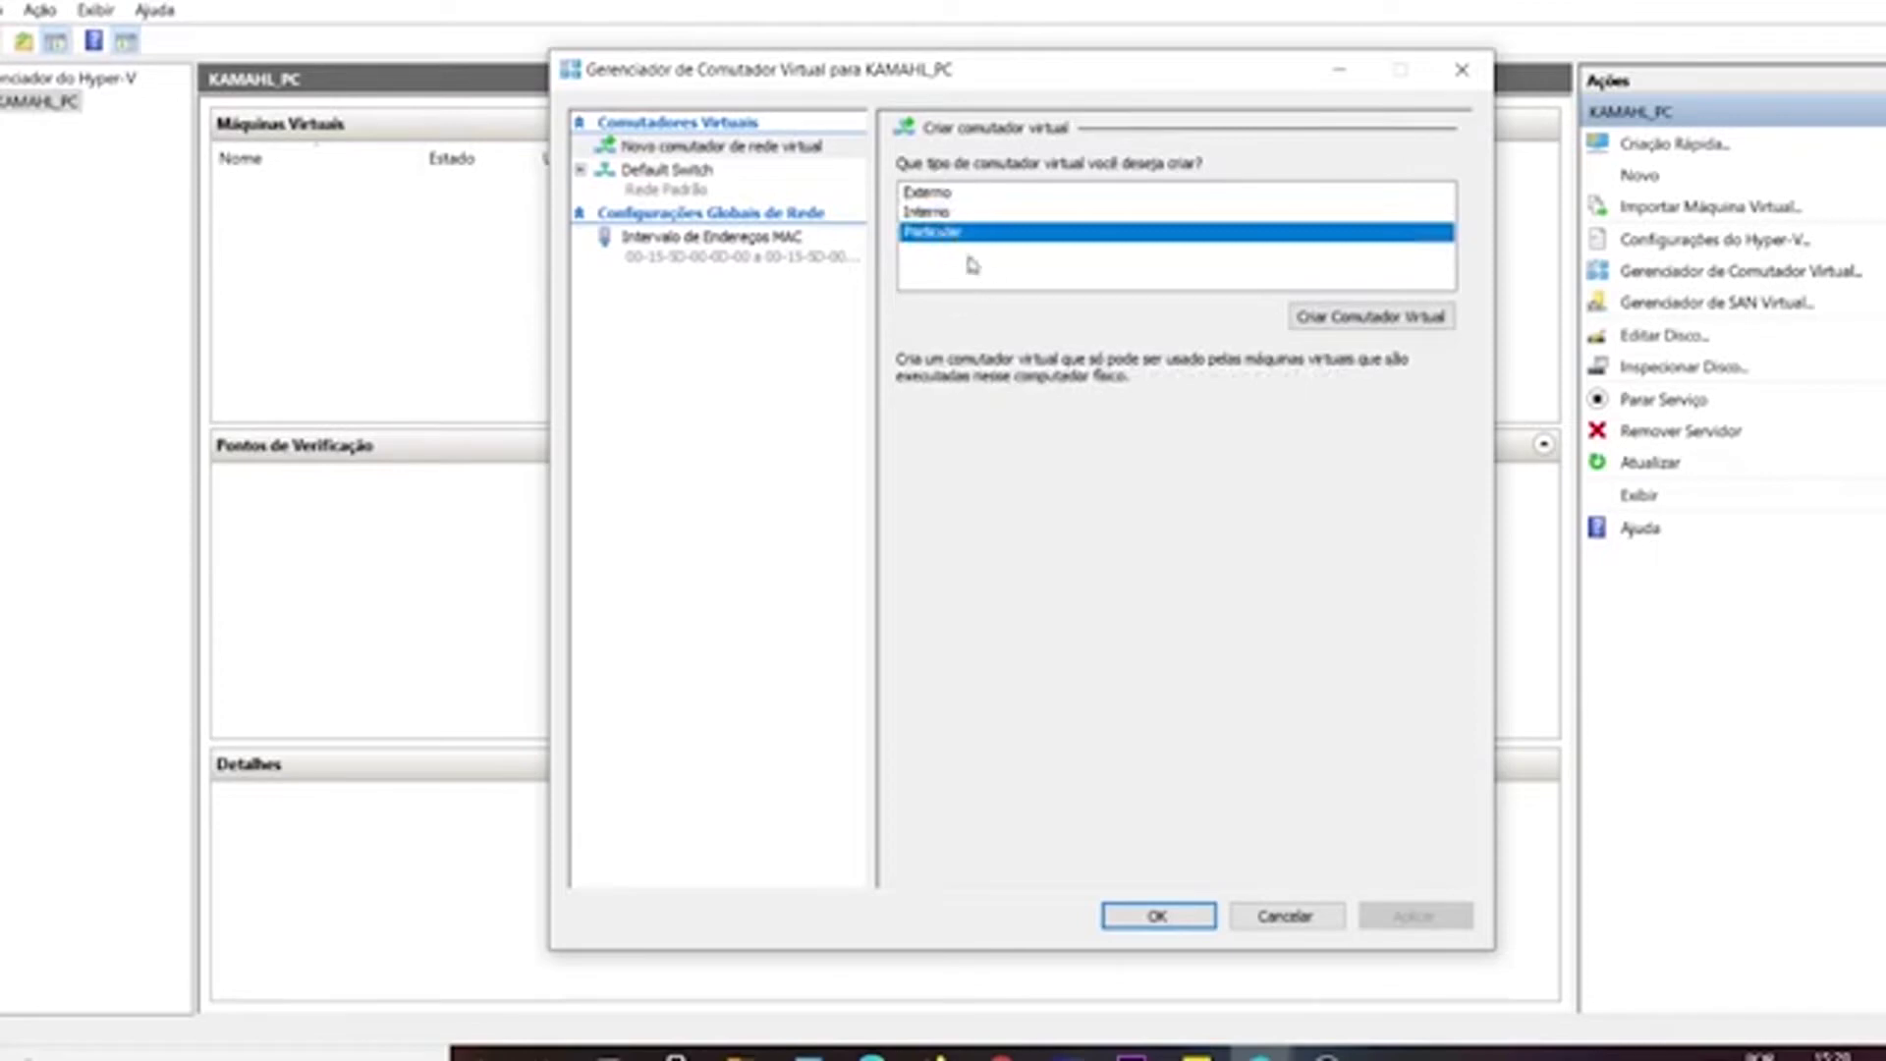
{"action": "left_click", "coordinate": [997, 215]}
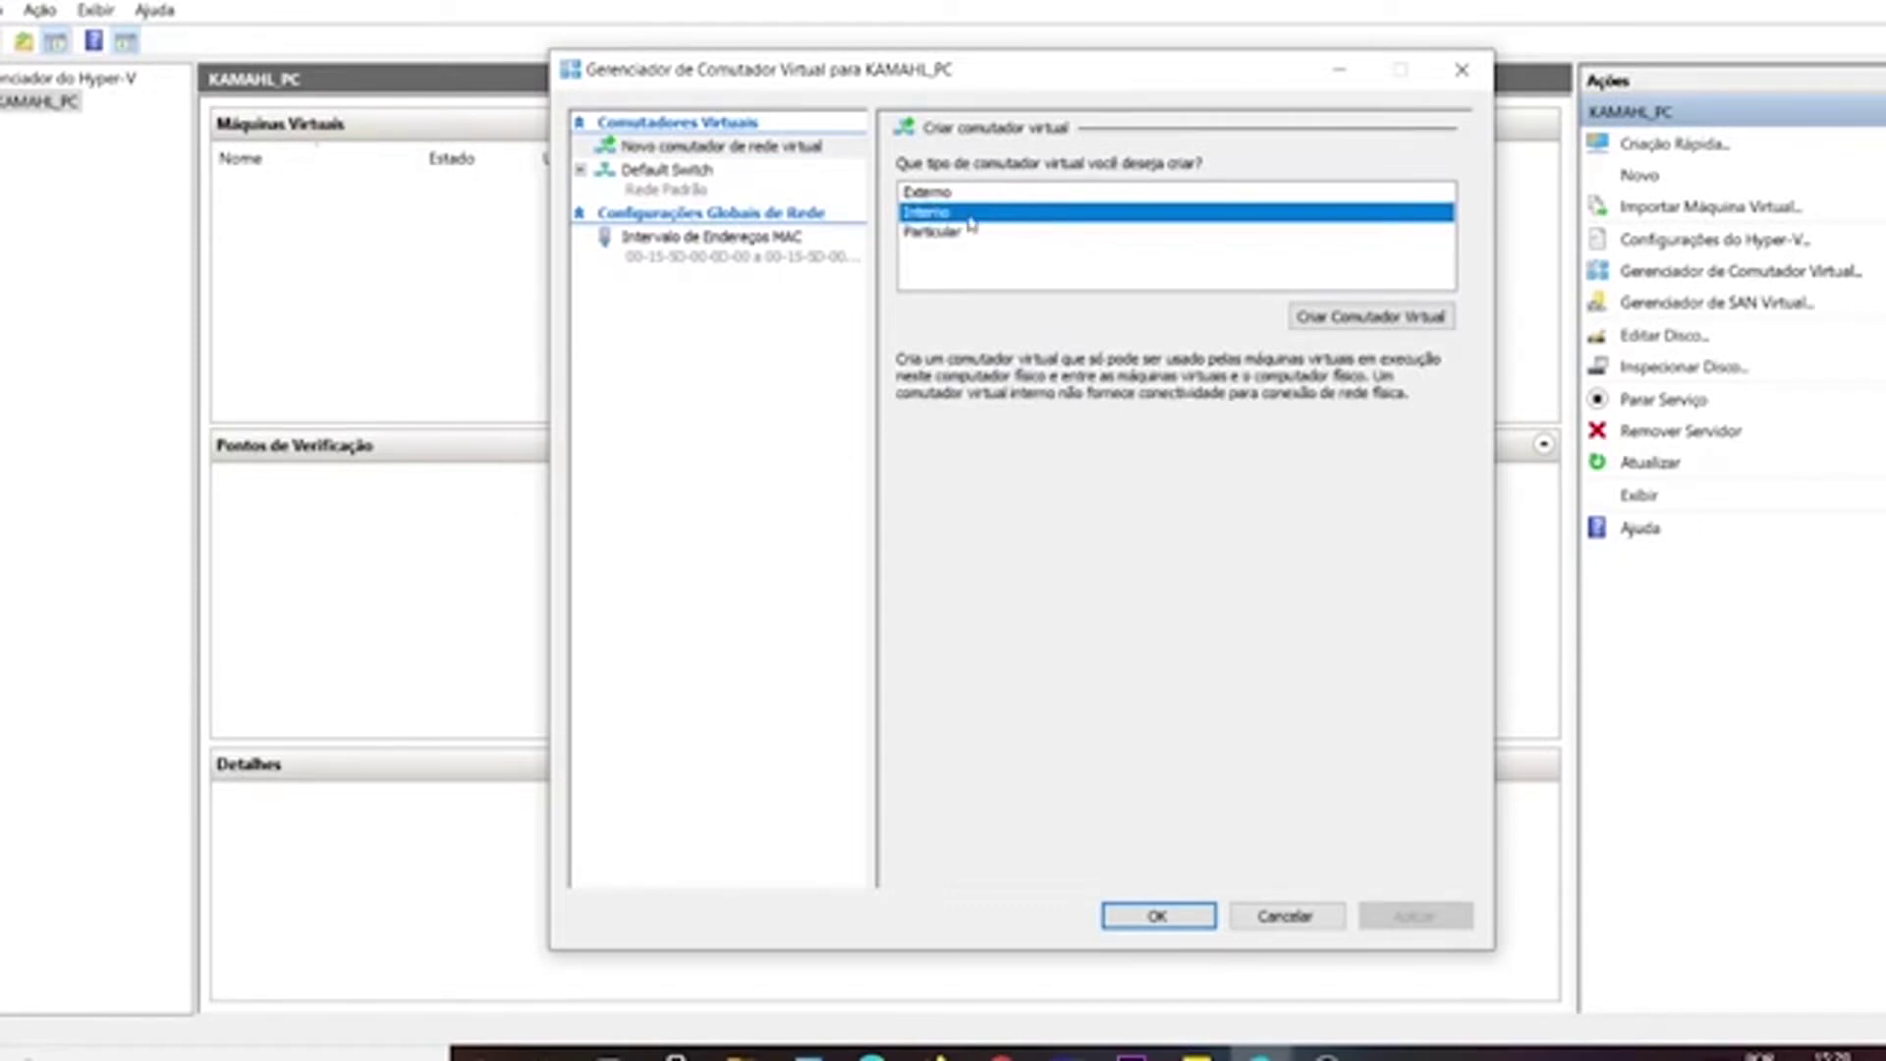
{"action": "left_click", "coordinate": [969, 199]}
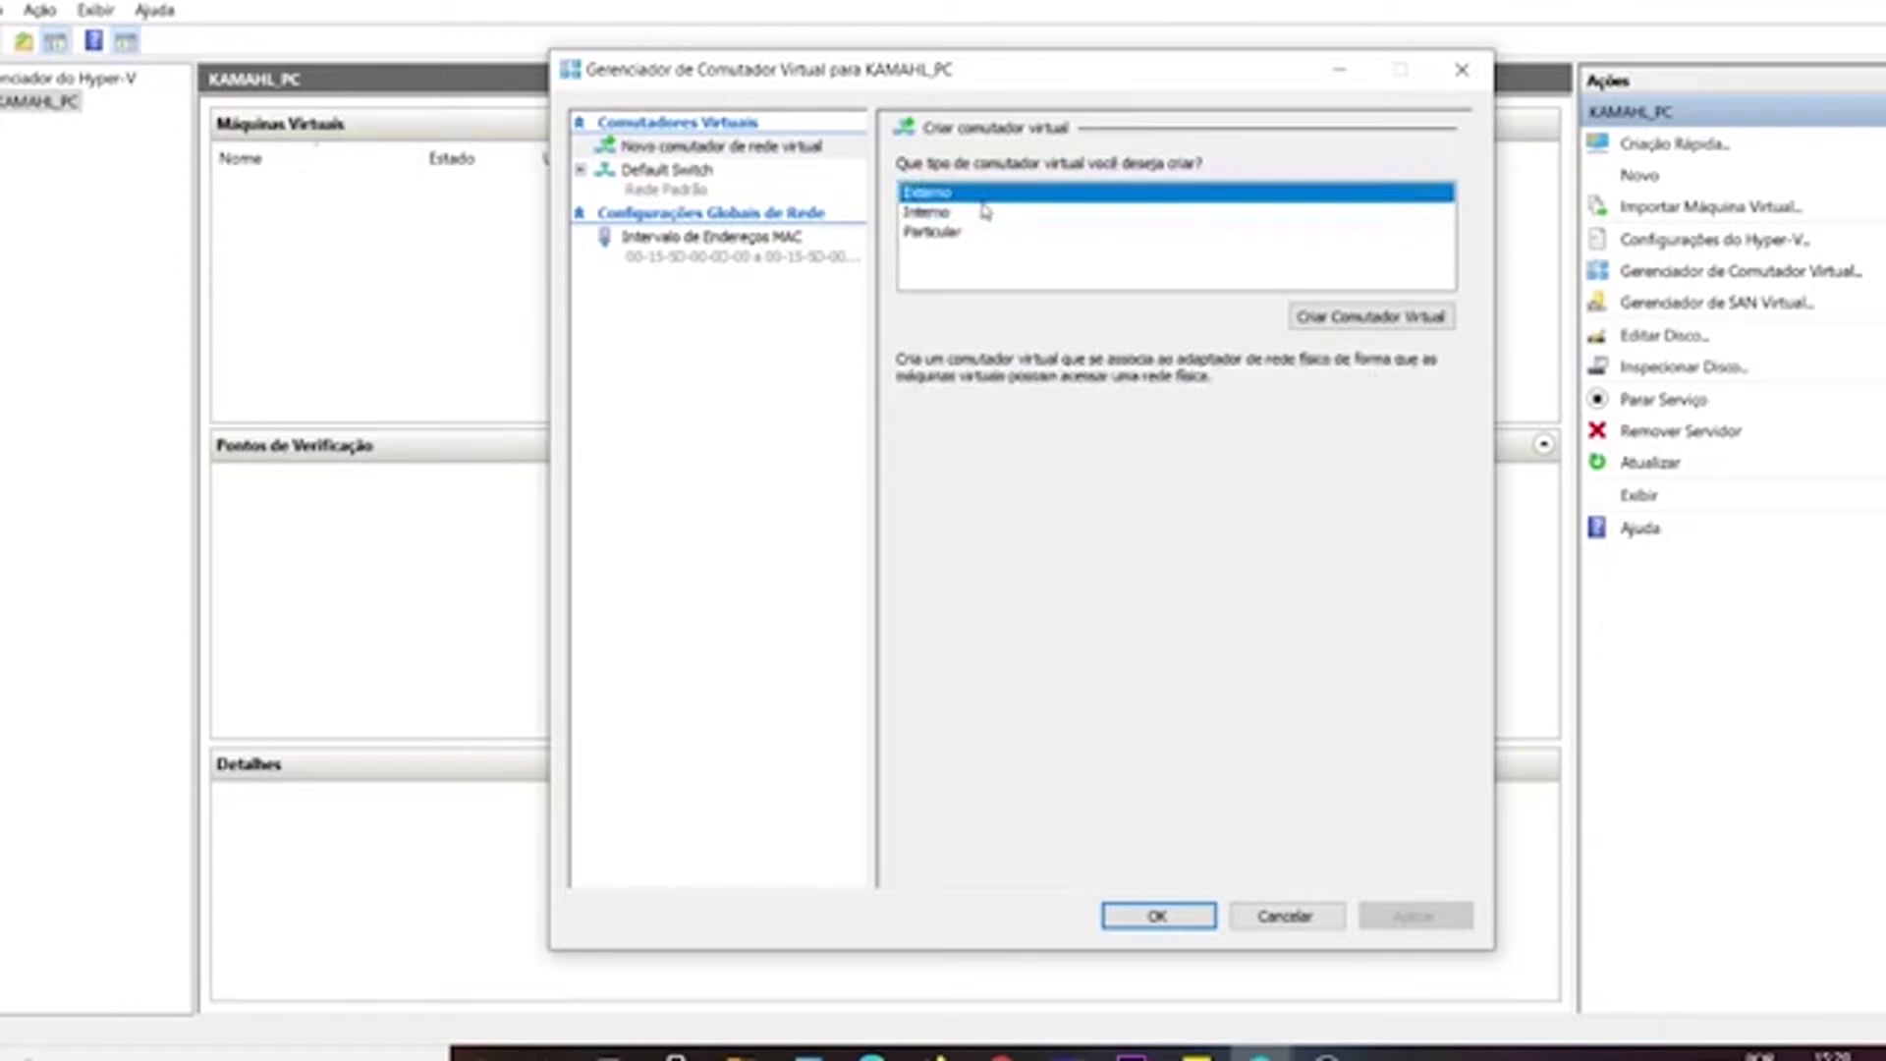
{"action": "left_click", "coordinate": [1002, 236]}
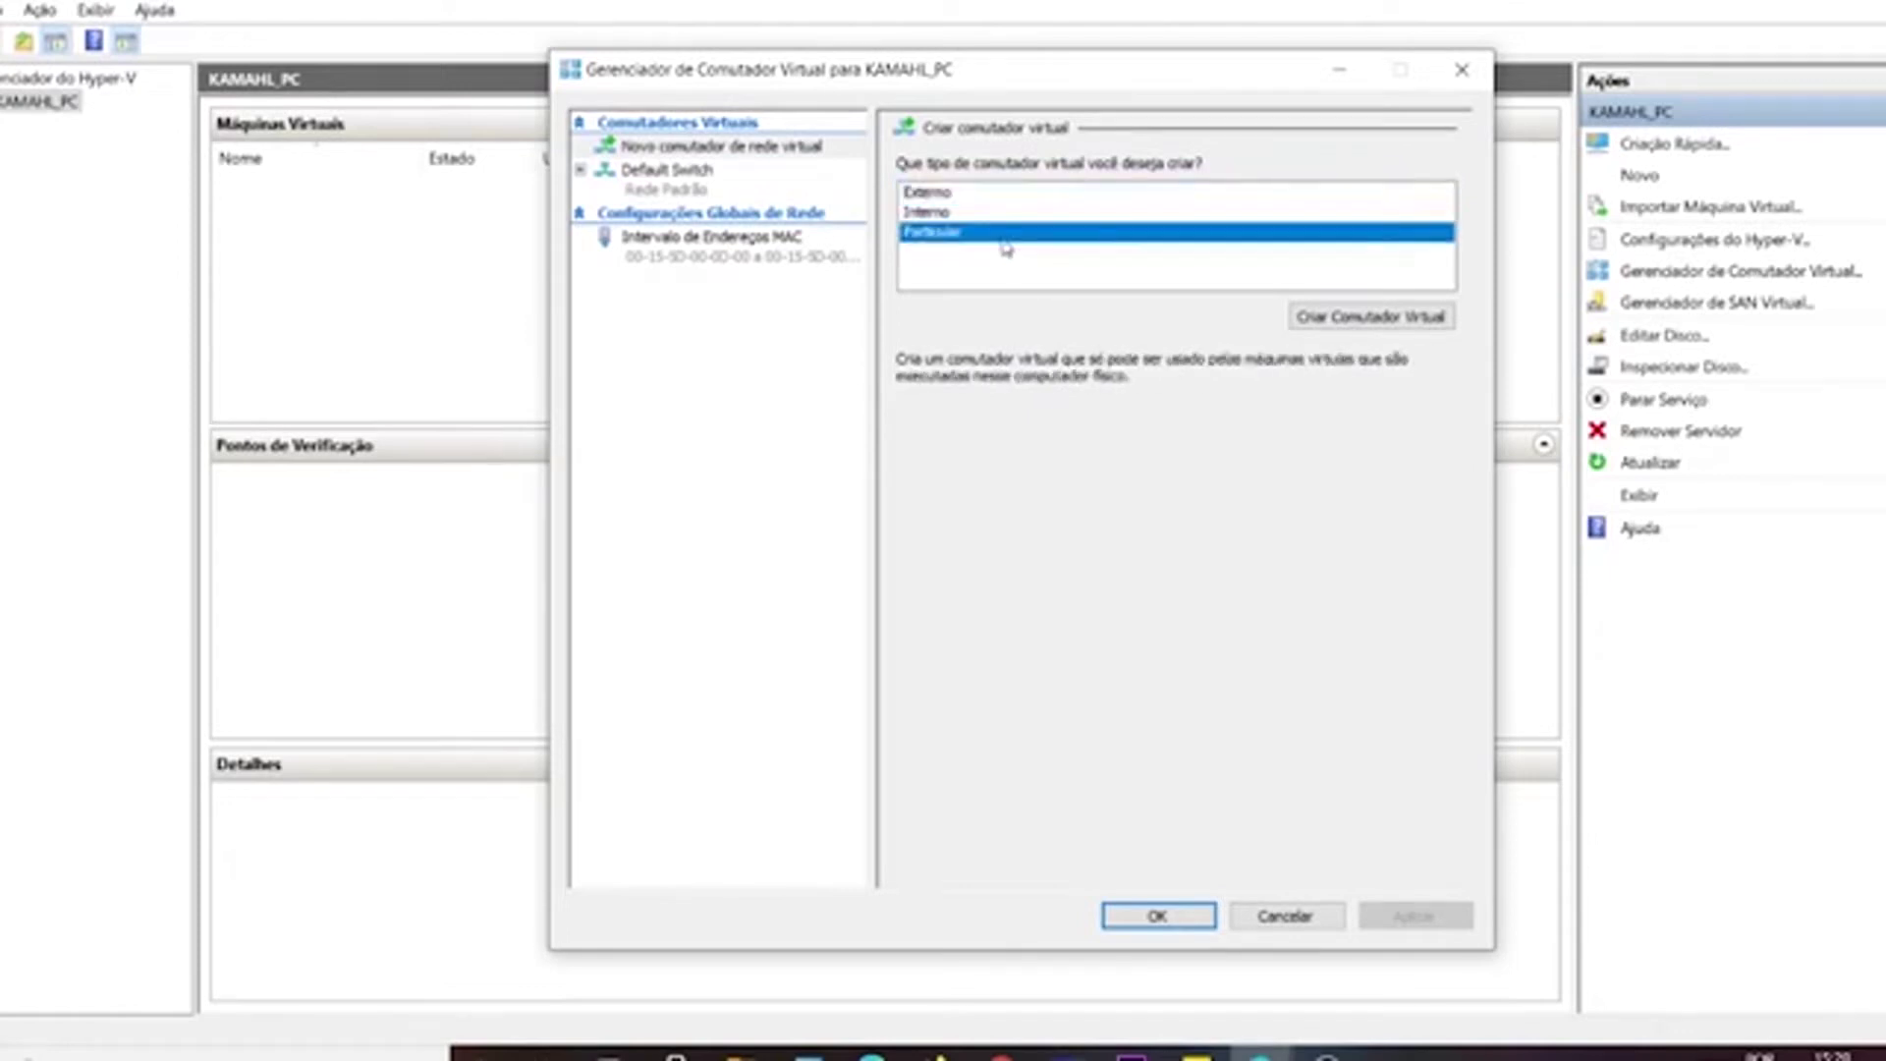
{"action": "left_click", "coordinate": [949, 194]}
{"action": "left_click", "coordinate": [938, 212]}
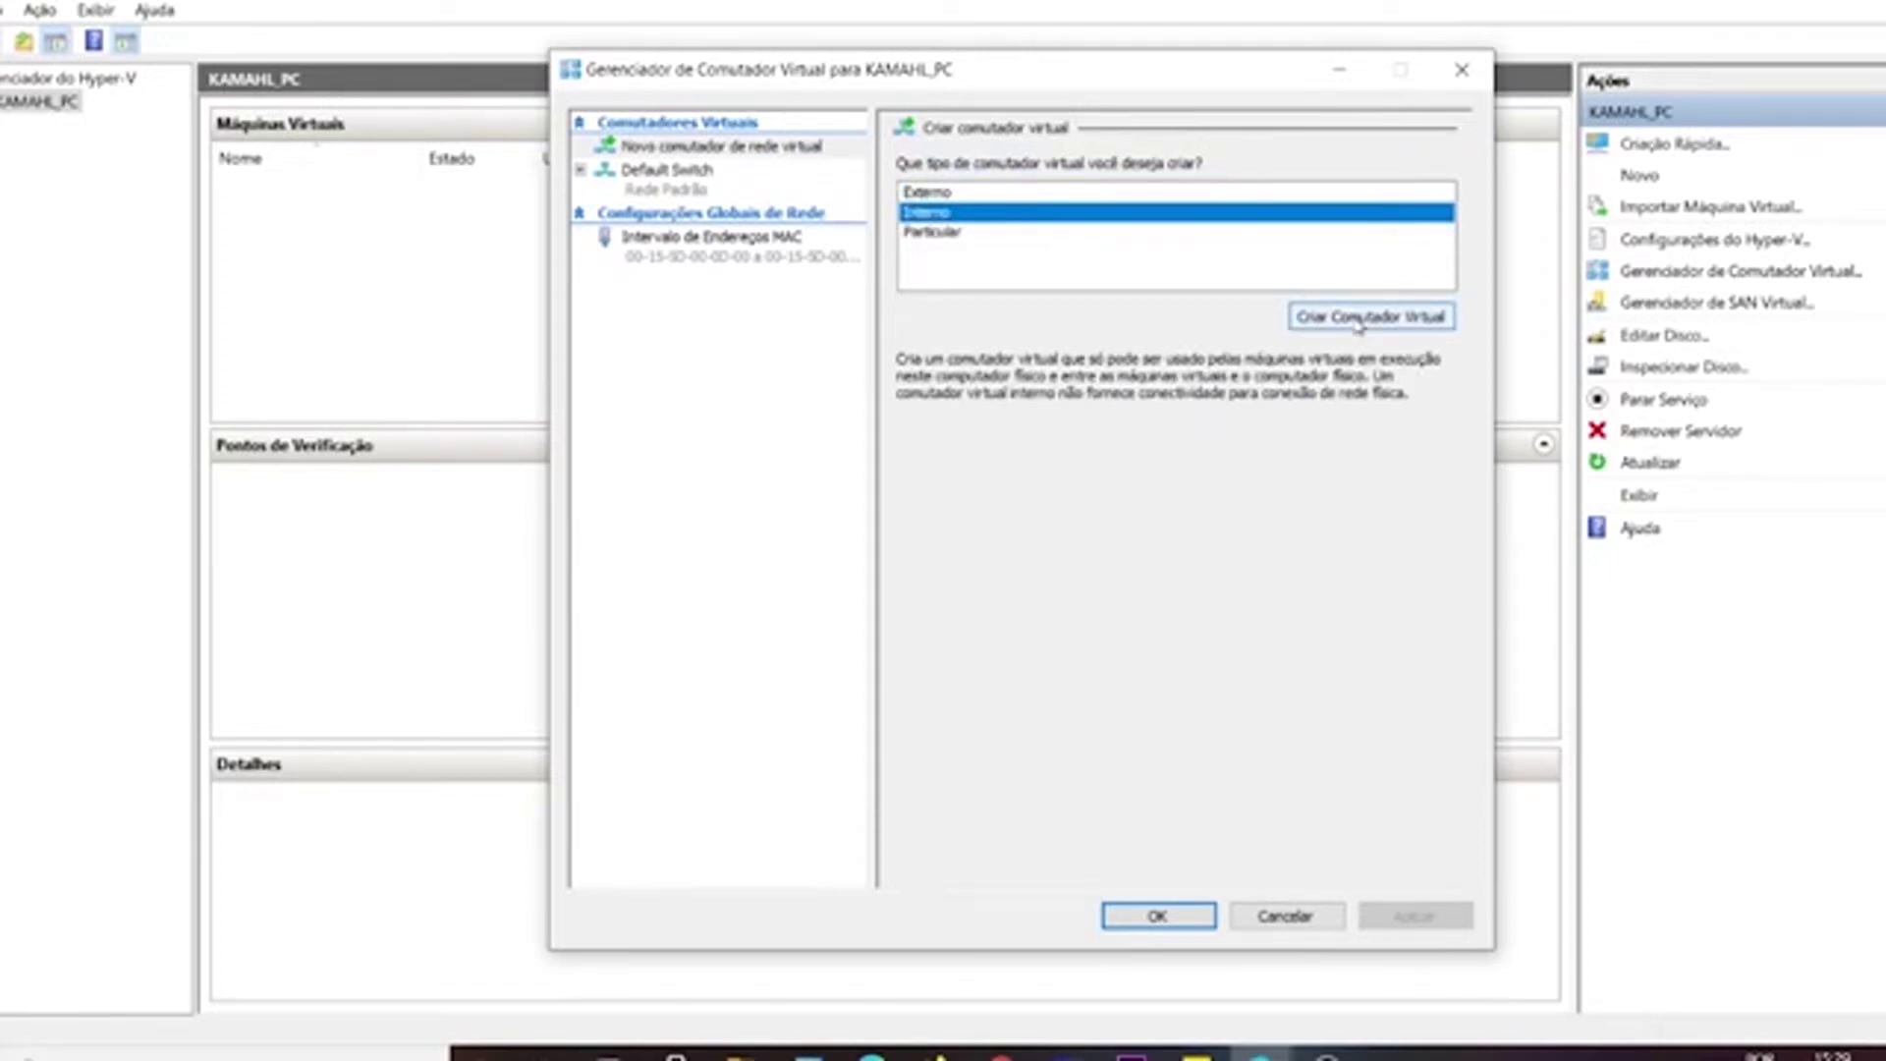
Create a virtual switch of type Externo and name it REDE_VM_CABEADA_EXTERNA.
{"action": "left_click", "coordinate": [958, 193]}
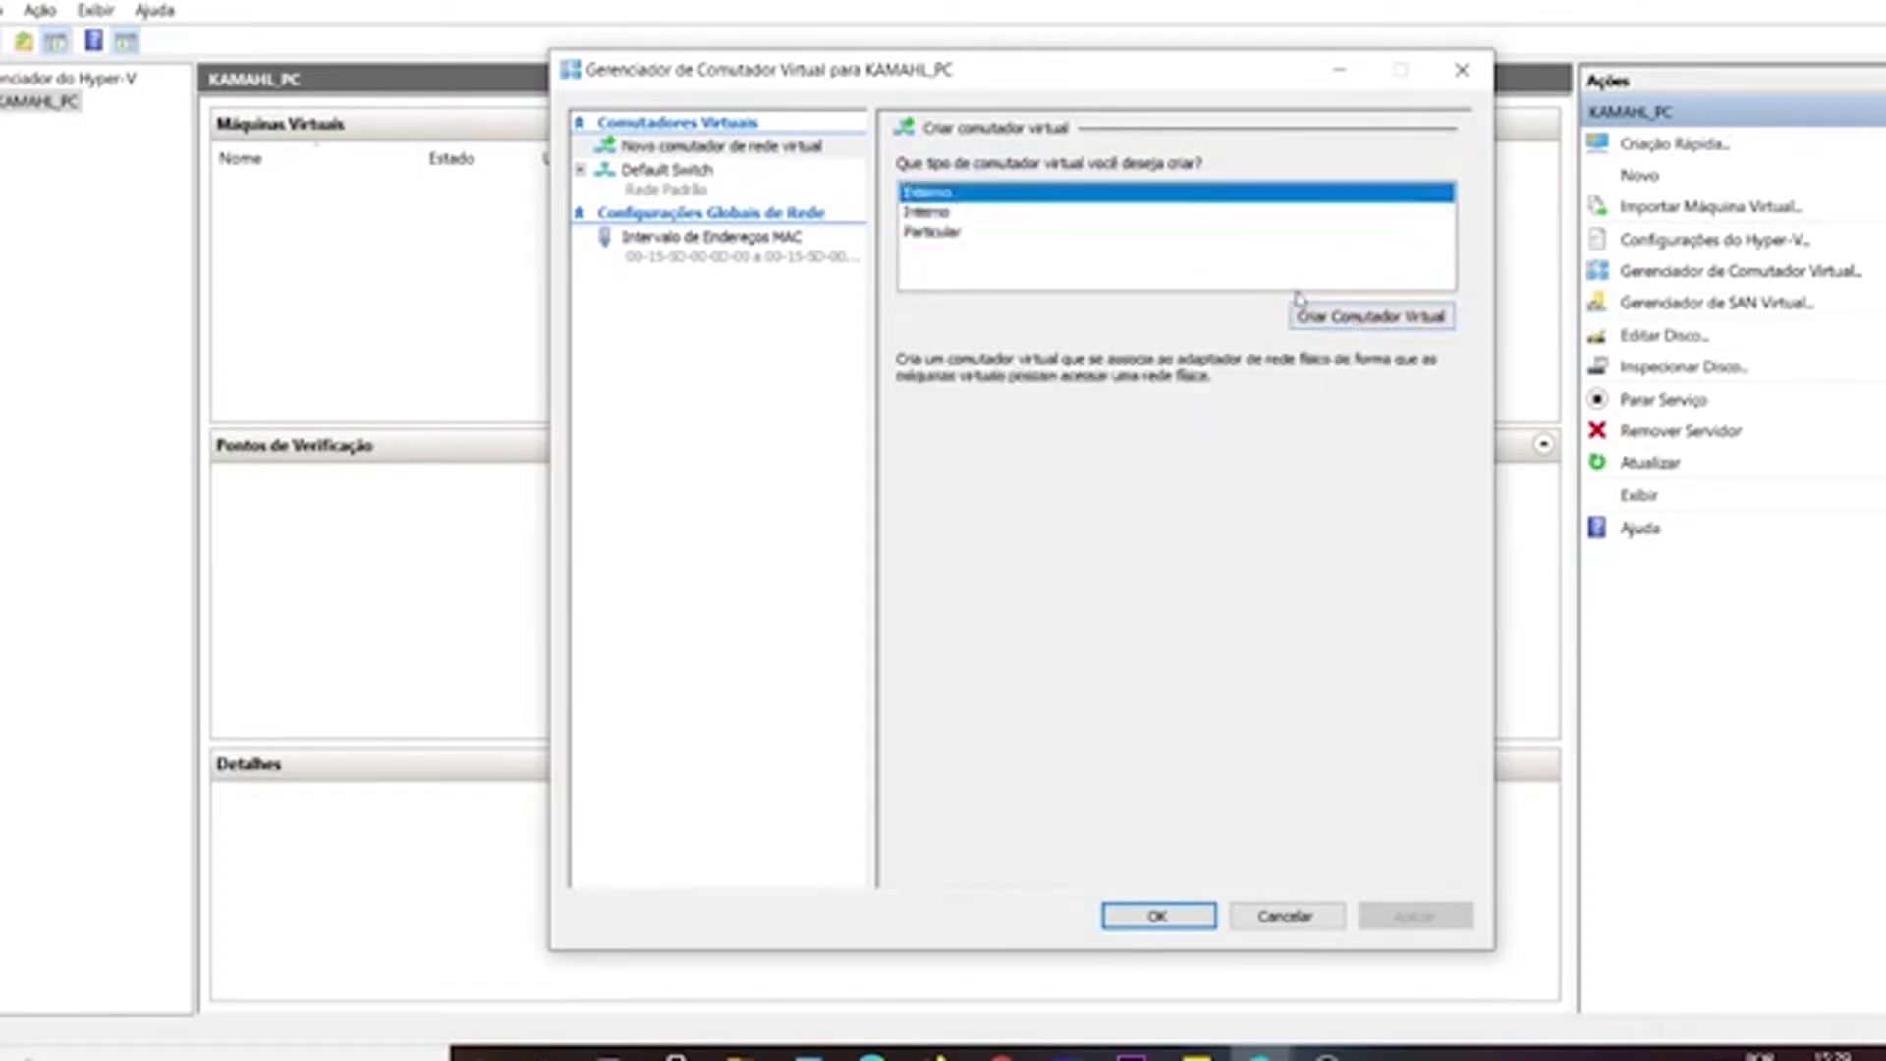
{"action": "left_click", "coordinate": [1339, 322]}
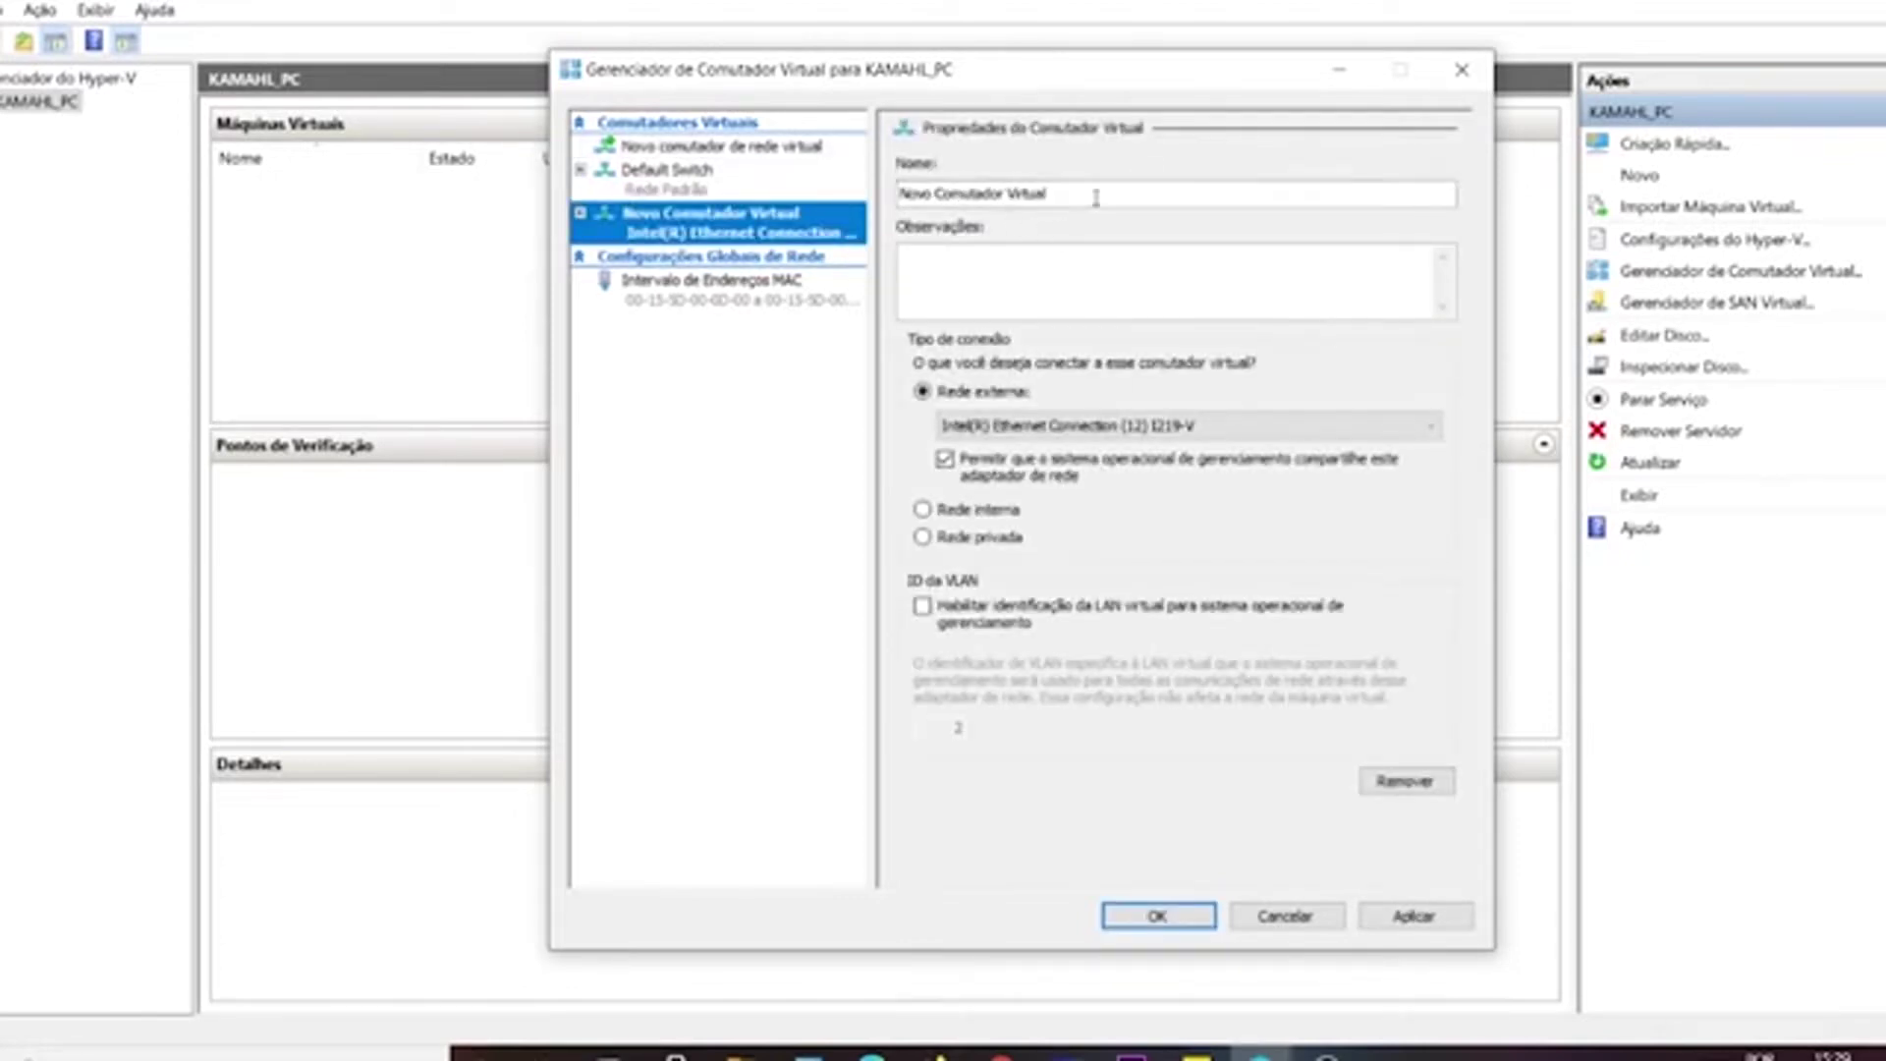
{"action": "left_click_drag", "start_coordinate": [1095, 193], "coordinate": [799, 184]}
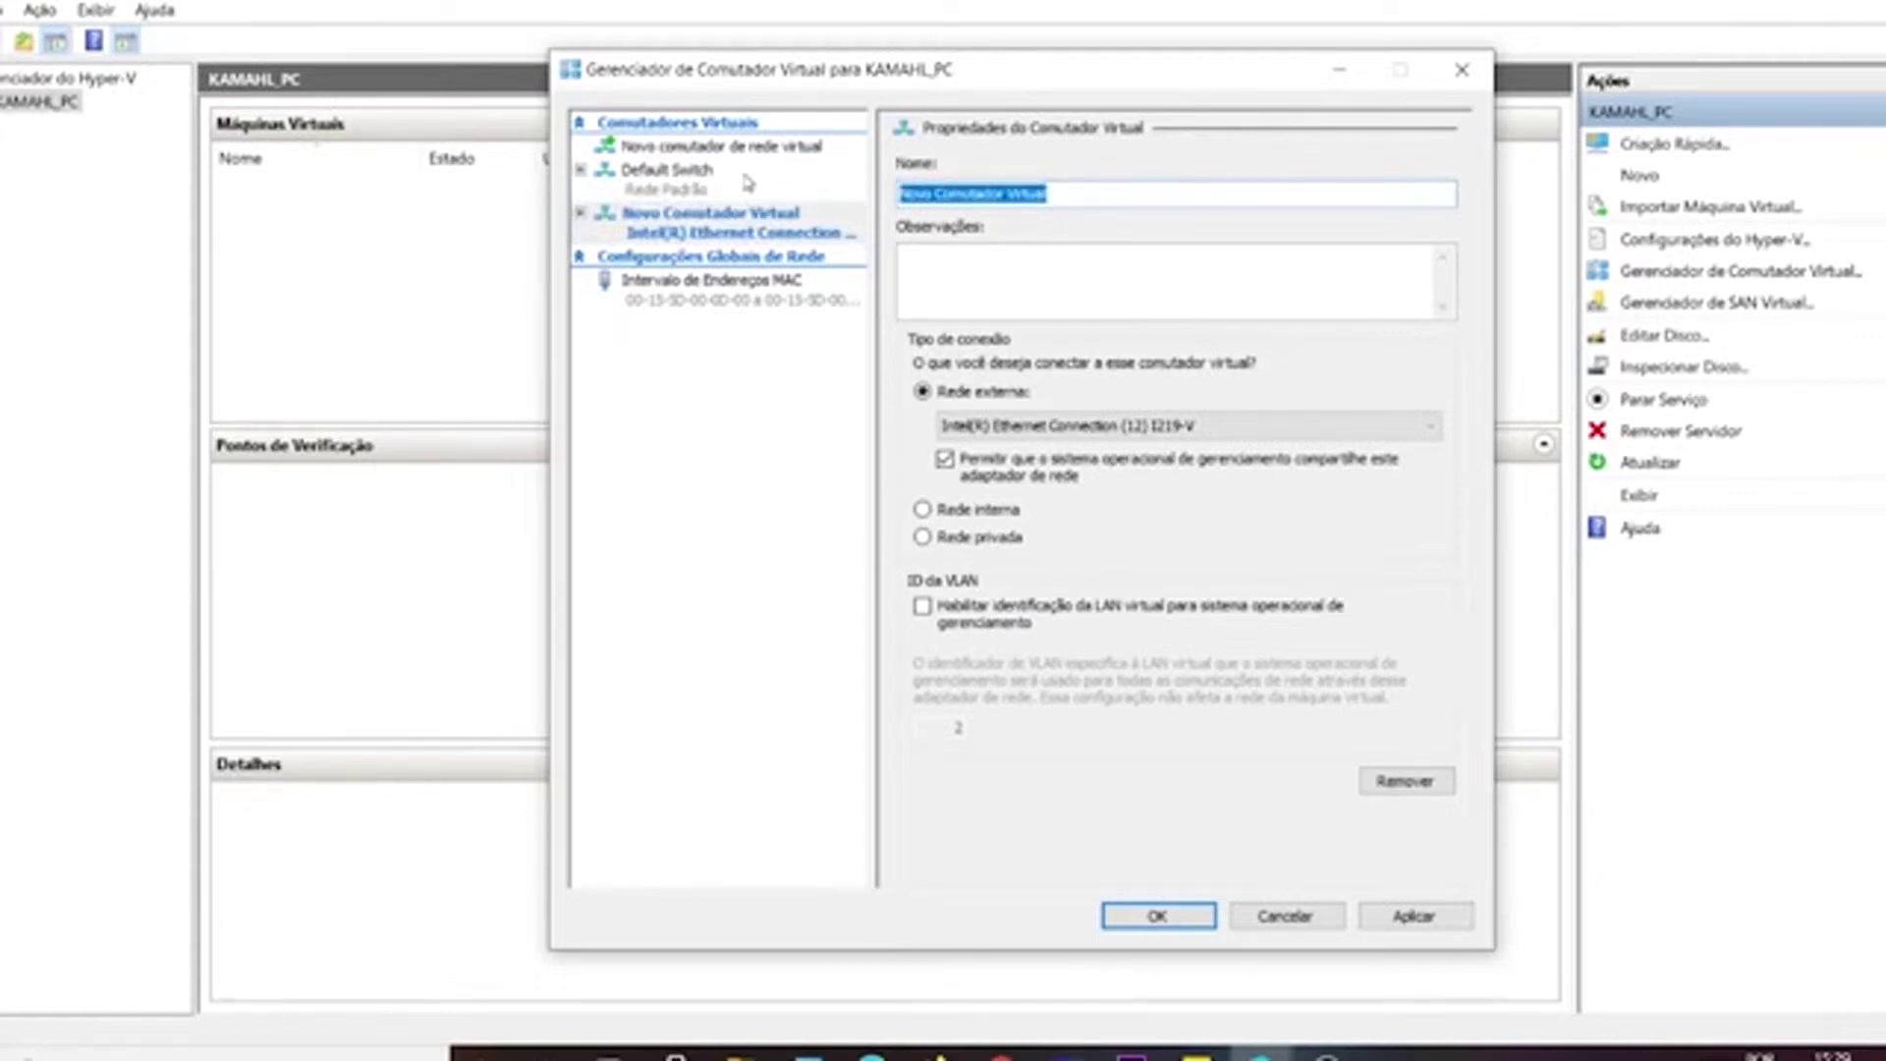
{"action": "type", "text": "rede"}
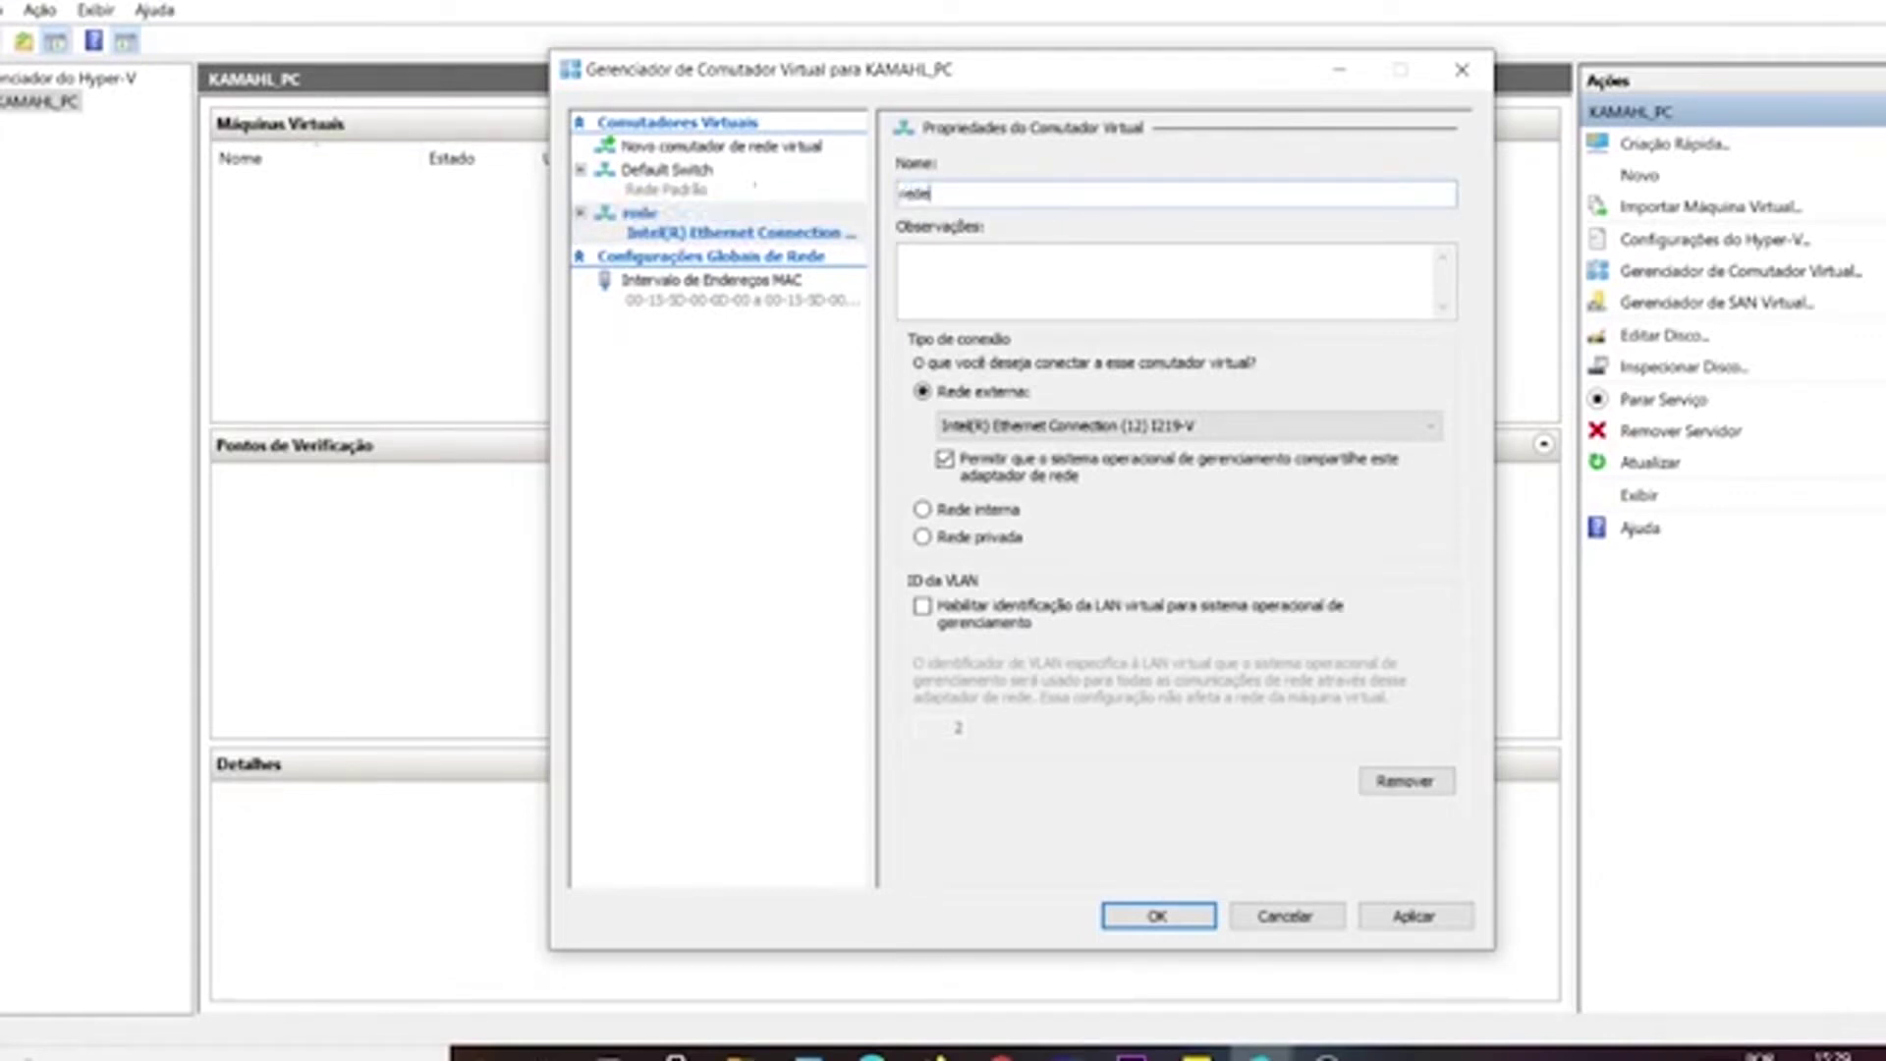
{"action": "type", "text": "_vm"}
{"action": "key", "text": "BackSpace"}
{"action": "key", "text": "BackSpace"}
{"action": "key", "text": "BackSpace"}
{"action": "key", "text": "BackSpace"}
{"action": "key", "text": "BackSpace"}
{"action": "key", "text": "BackSpace"}
{"action": "key", "text": "BackSpace"}
{"action": "type", "text": "REDE_VM_CABEADA"}
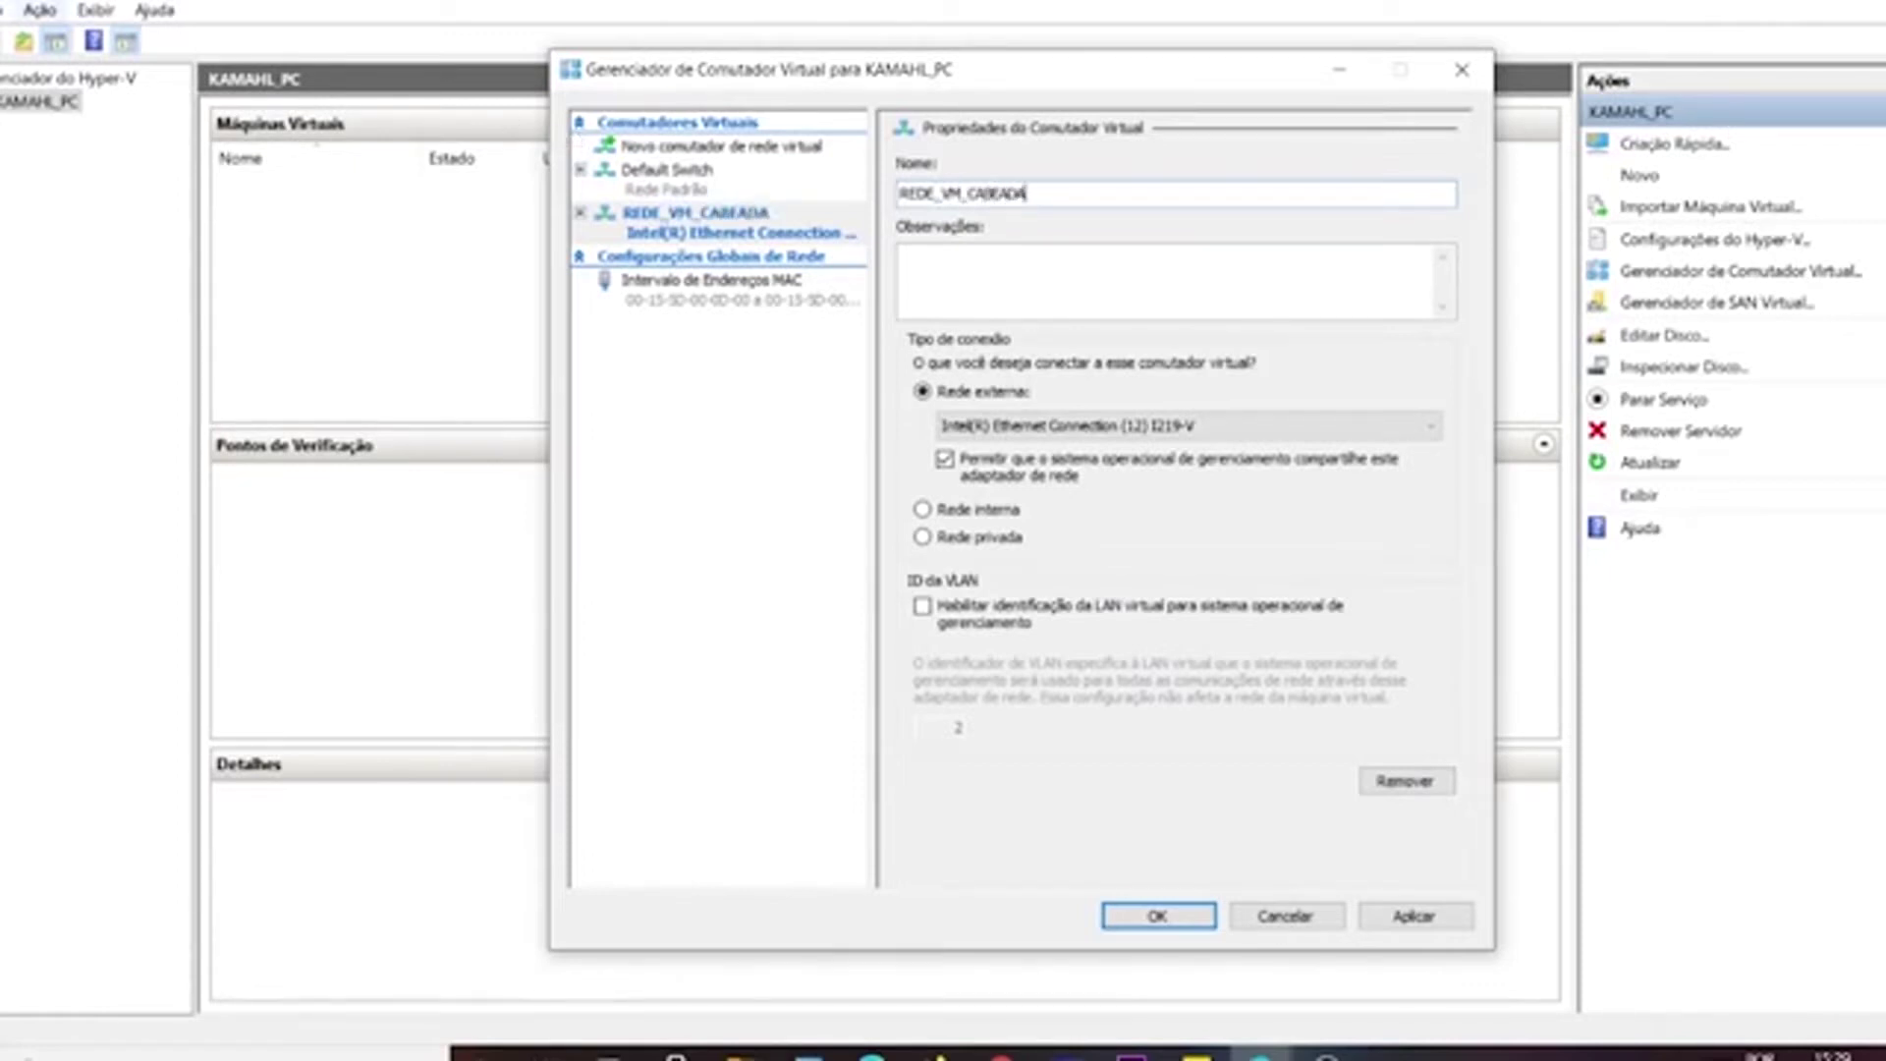
{"action": "type", "text": "_EXTERNA"}
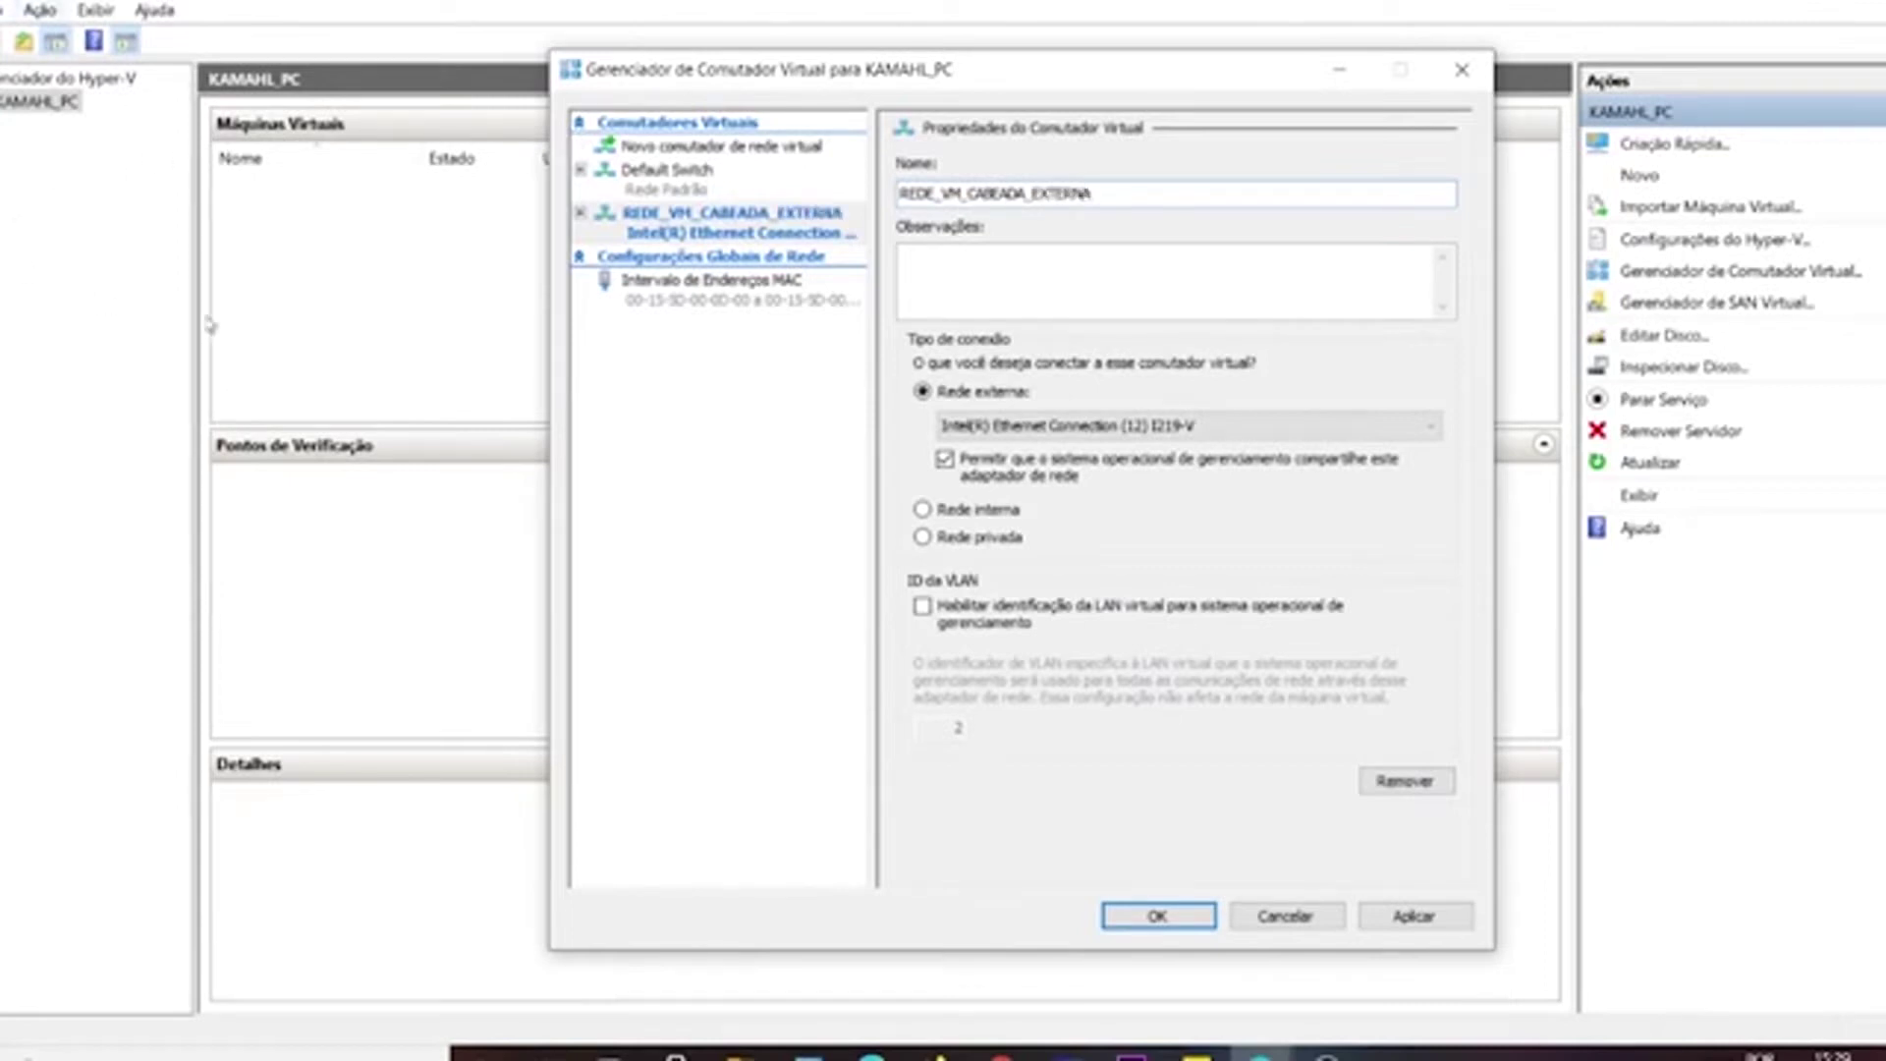
Examine the adapters available for the external network and their connections in the Windows network adapter options.
{"action": "left_click", "coordinate": [1062, 427]}
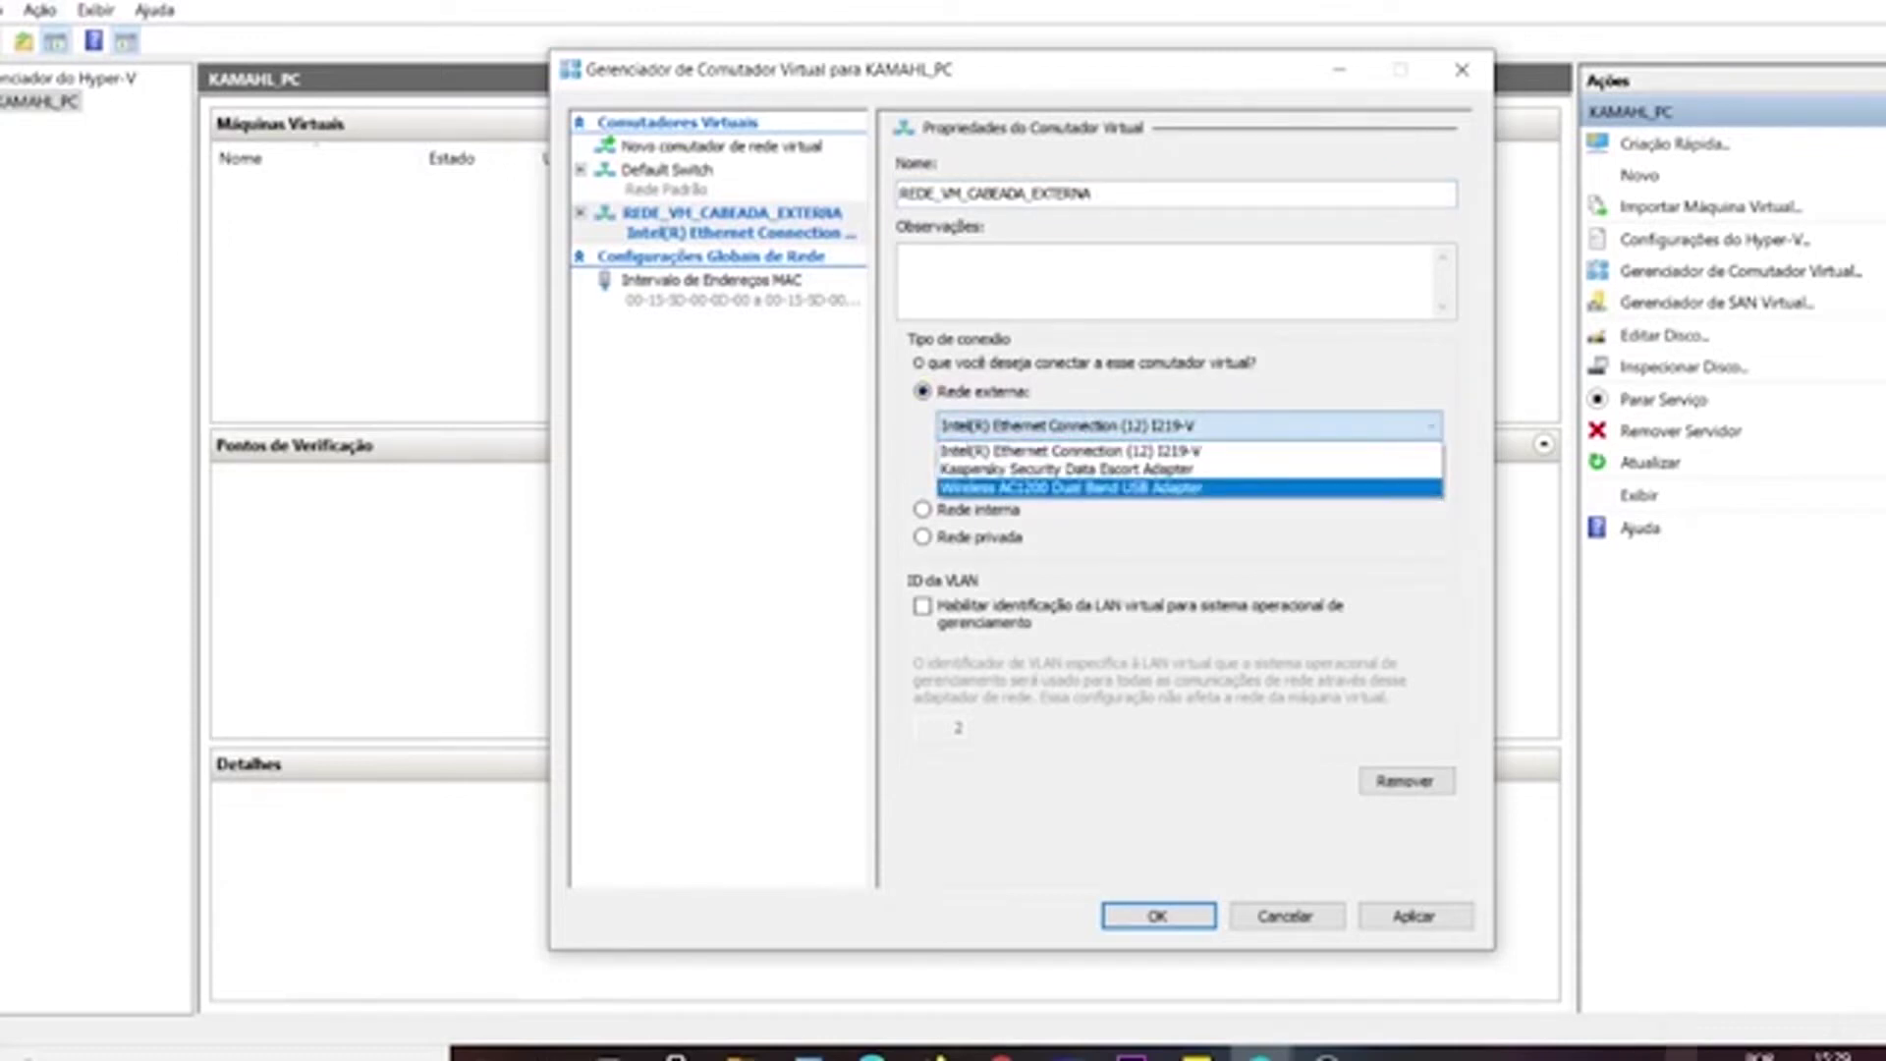
{"action": "left_click", "coordinate": [1647, 1056]}
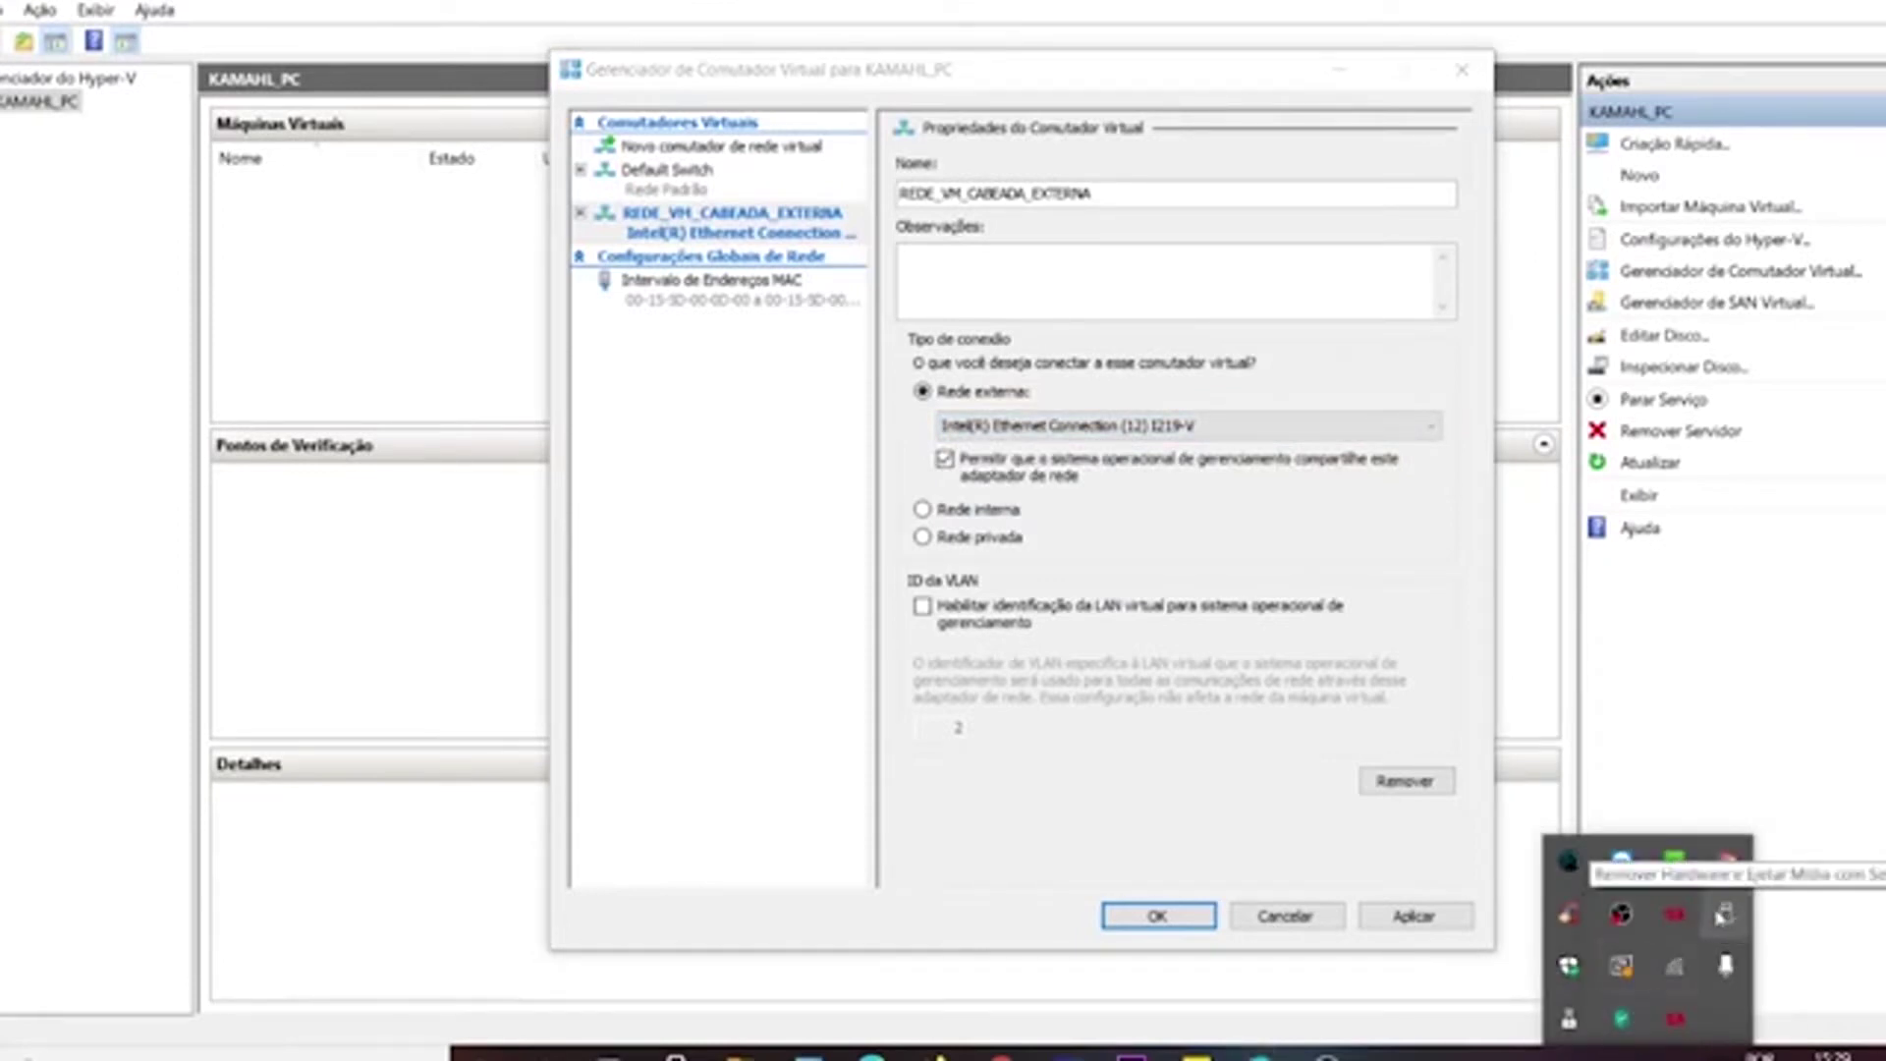
{"action": "right_click", "coordinate": [1687, 978]}
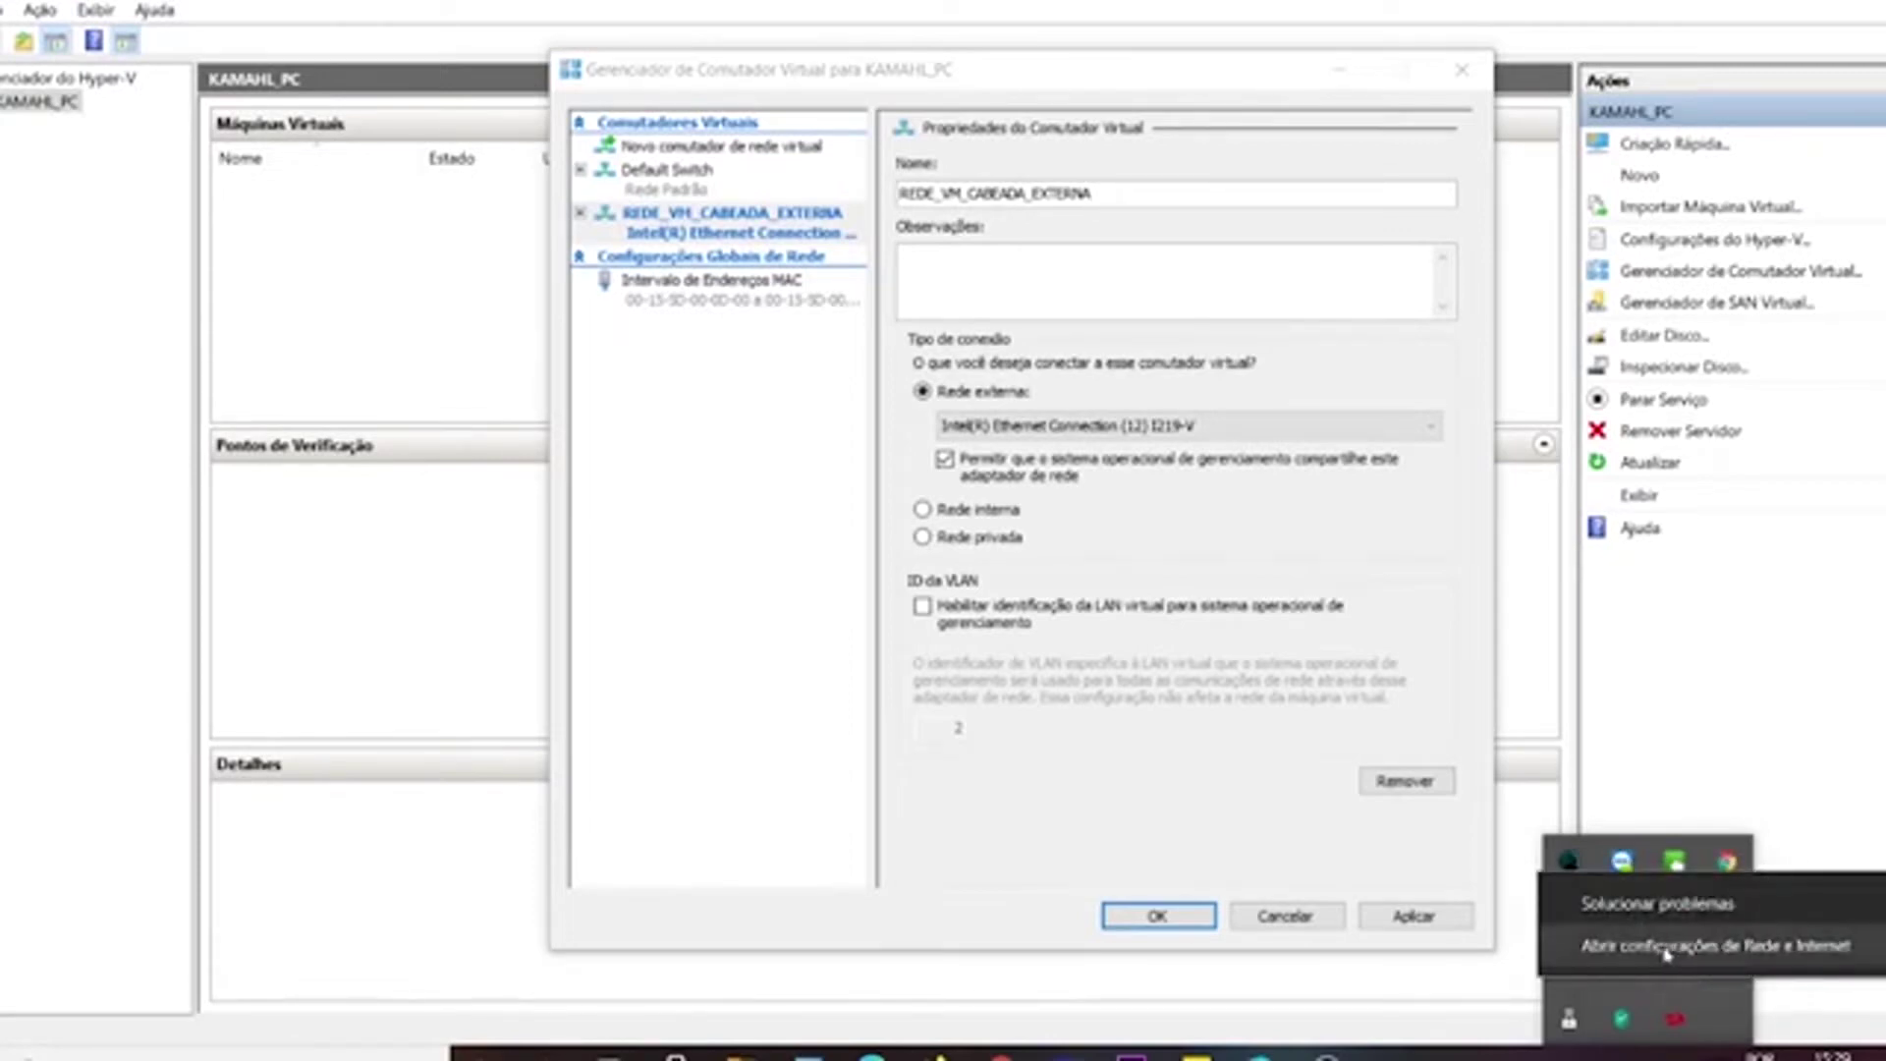
{"action": "left_click", "coordinate": [1670, 947]}
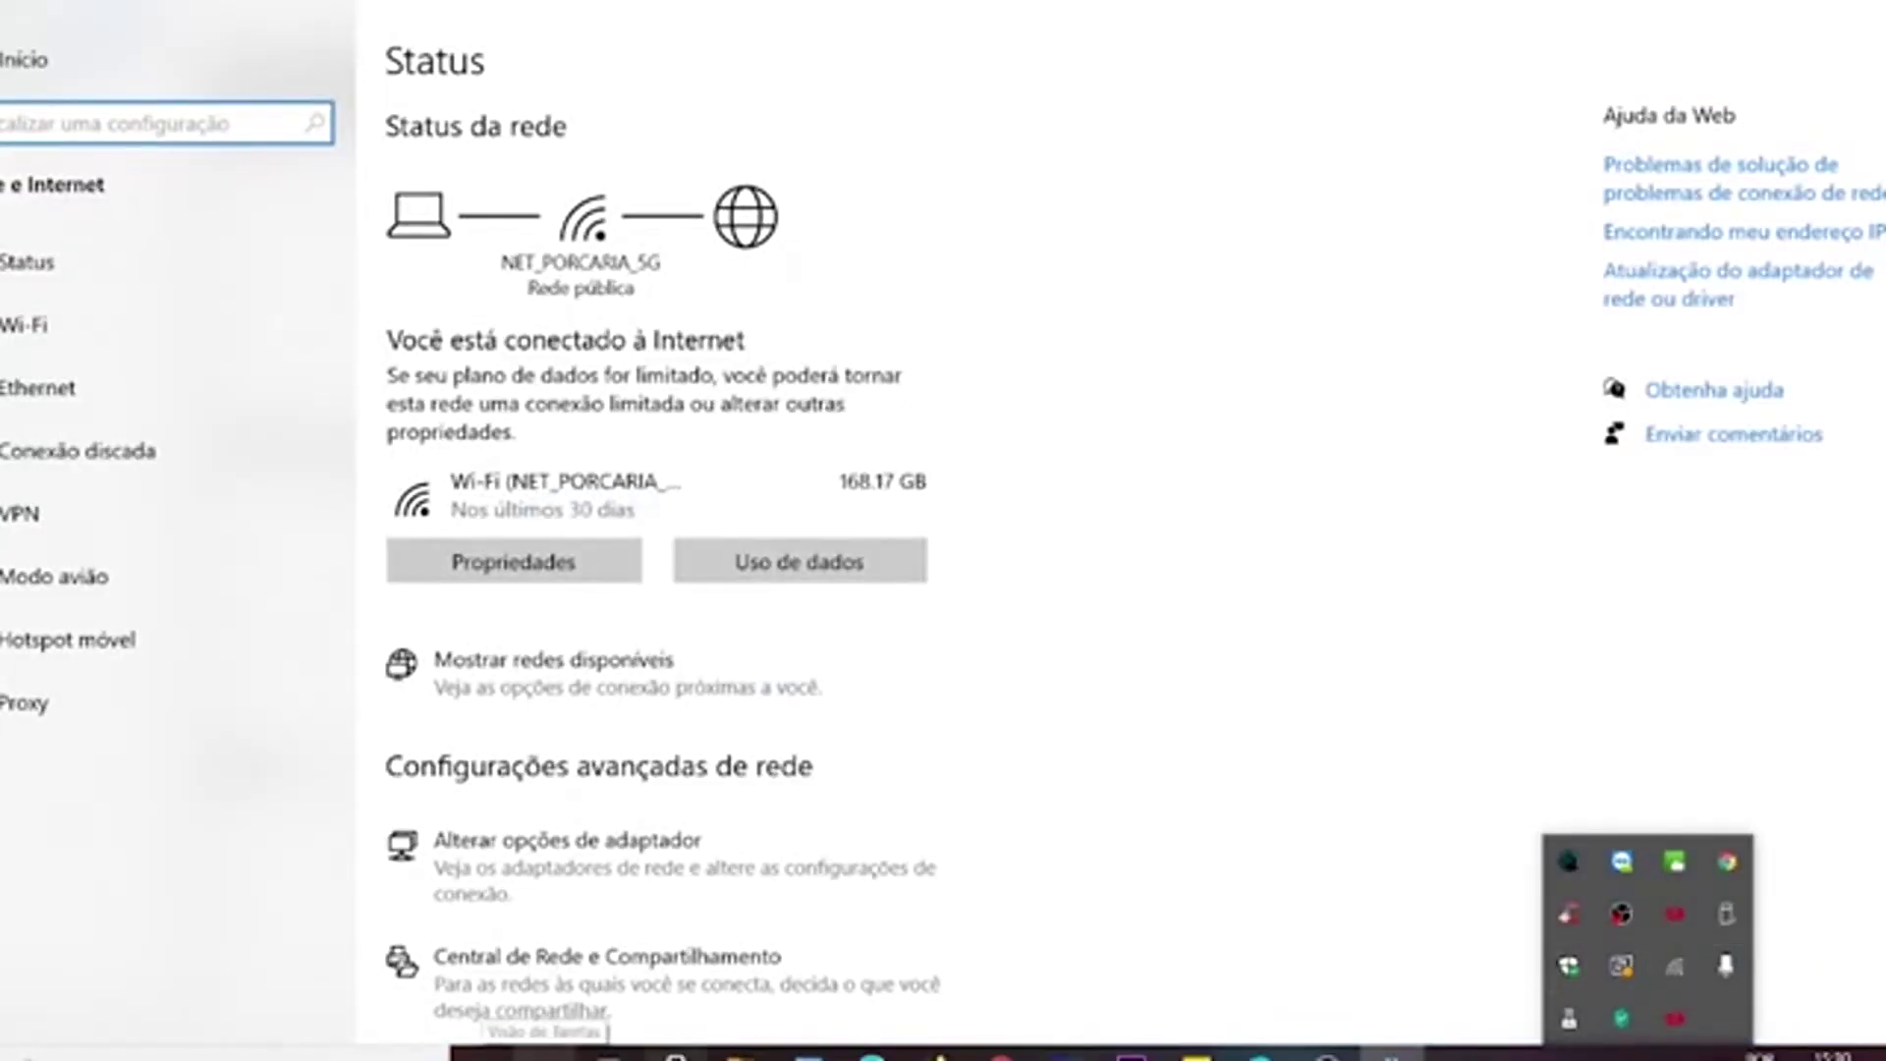
{"action": "scroll", "coordinate": [1113, 695], "scroll_direction": "down", "scroll_amount": 3}
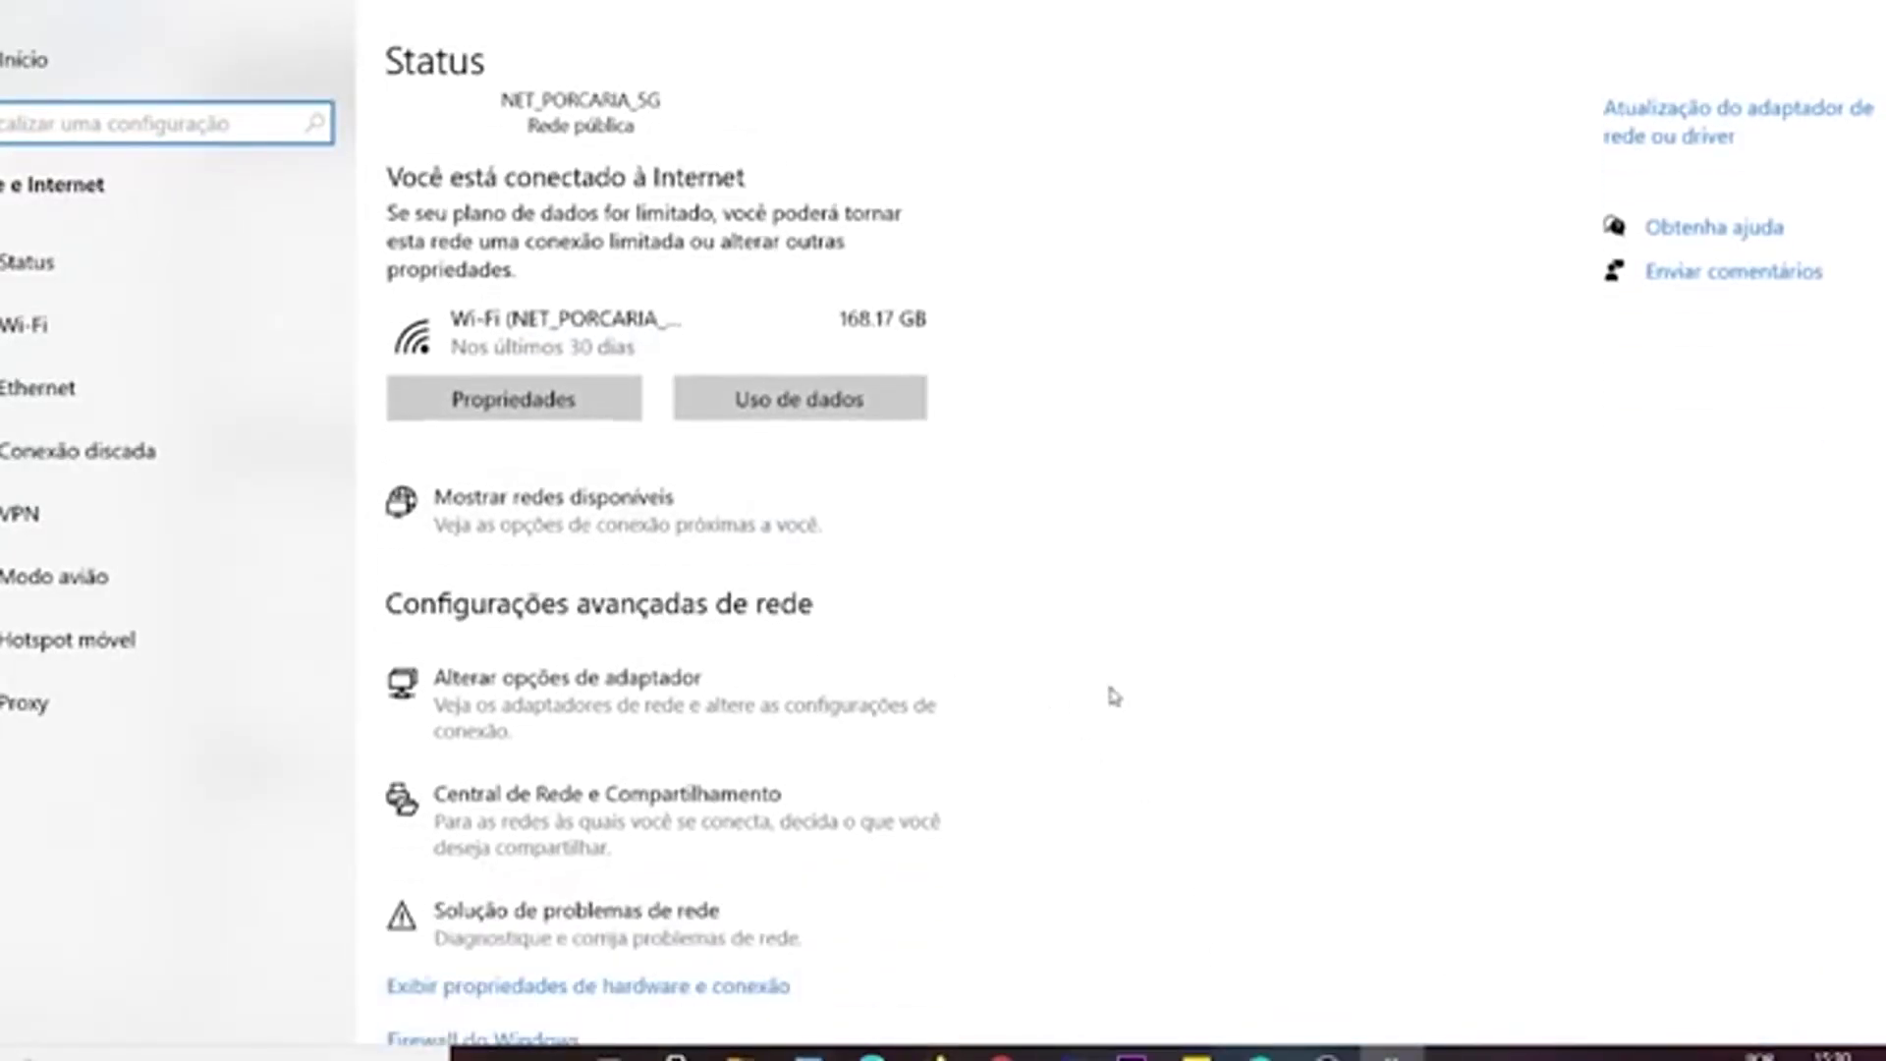
{"action": "left_click", "coordinate": [666, 696]}
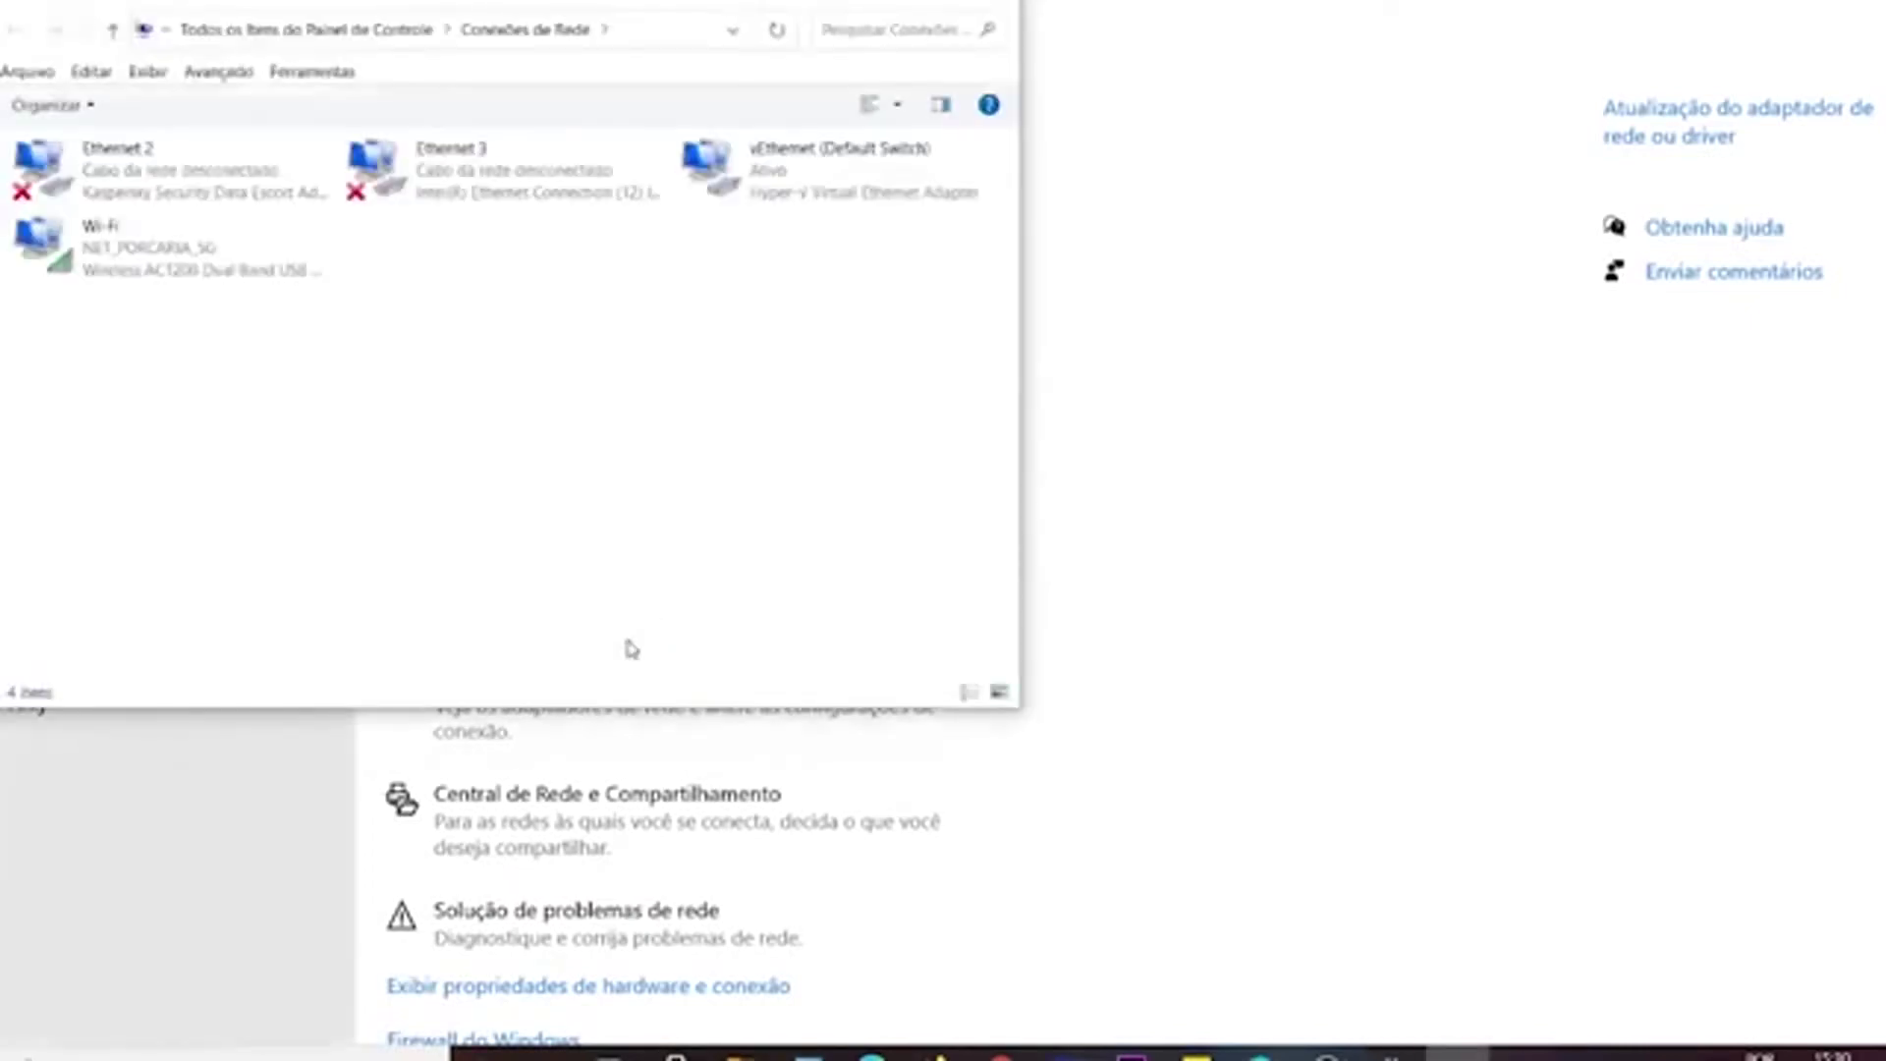
{"action": "left_click", "coordinate": [181, 175]}
{"action": "right_click", "coordinate": [182, 175]}
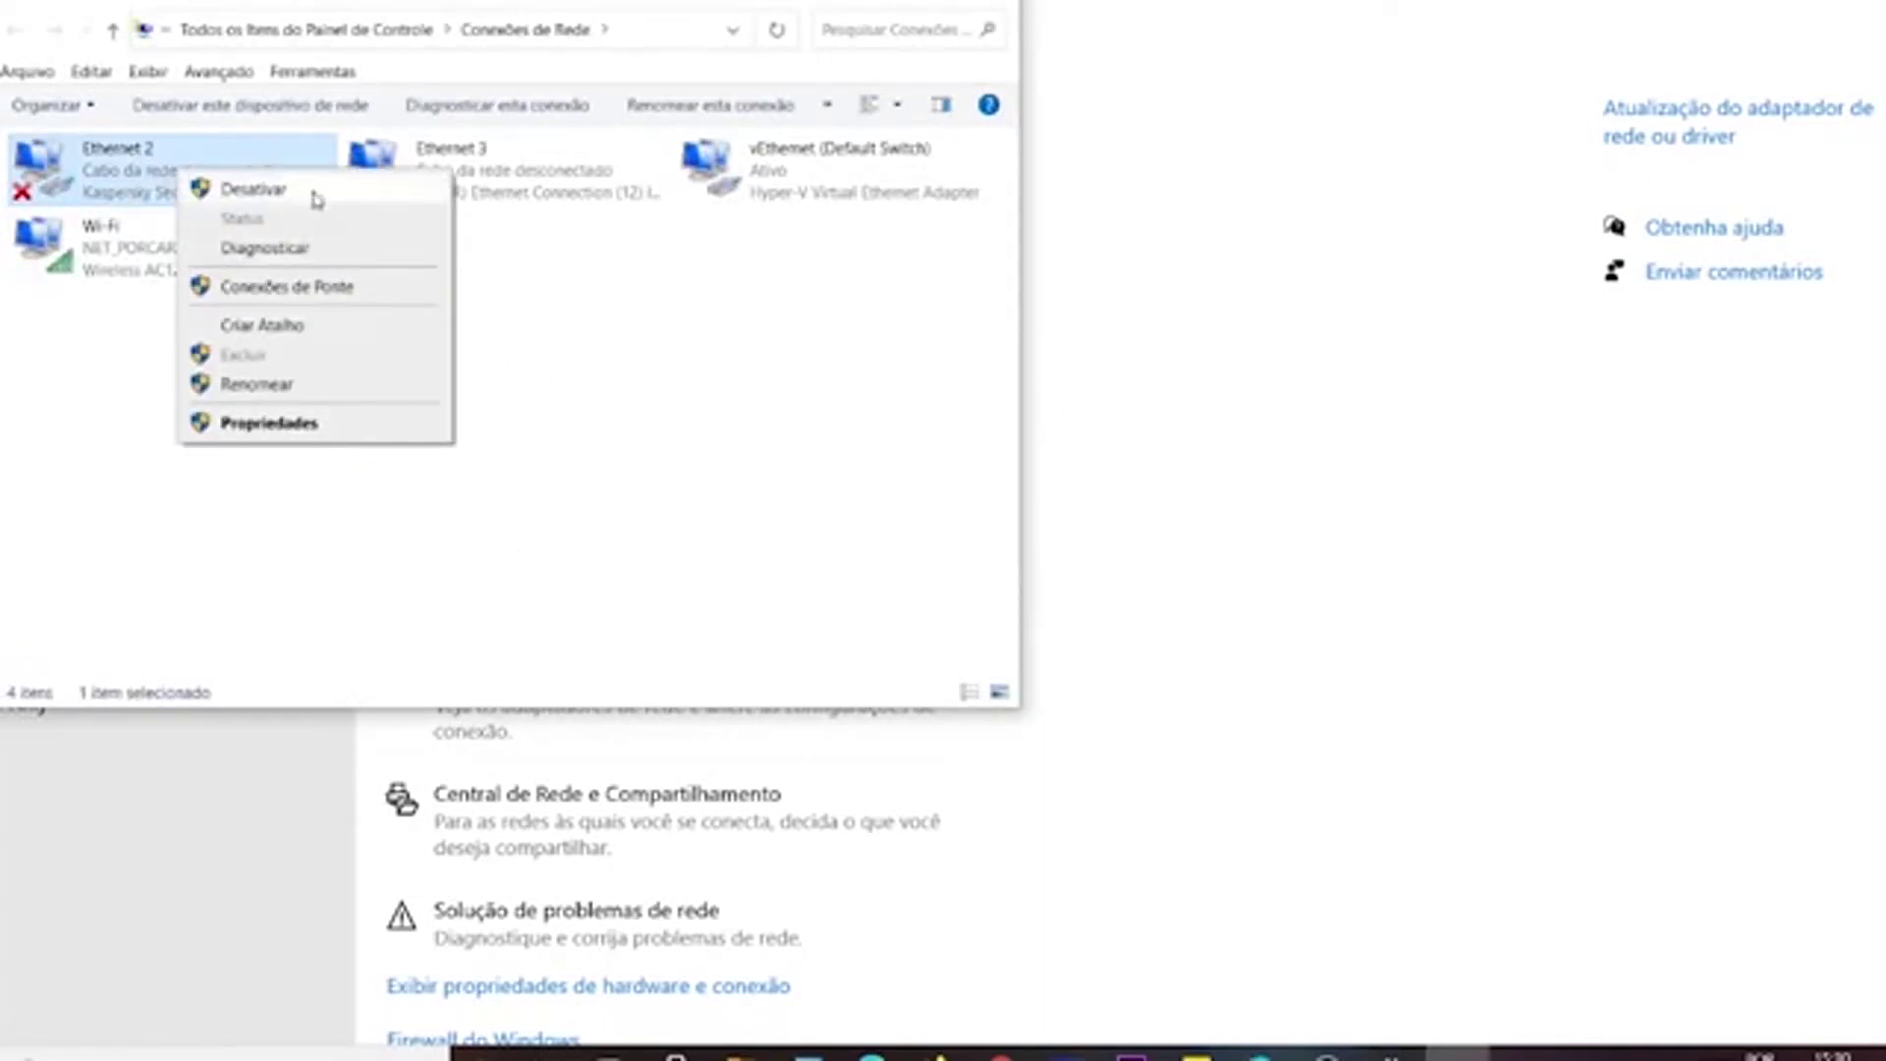
{"action": "left_click", "coordinate": [574, 579]}
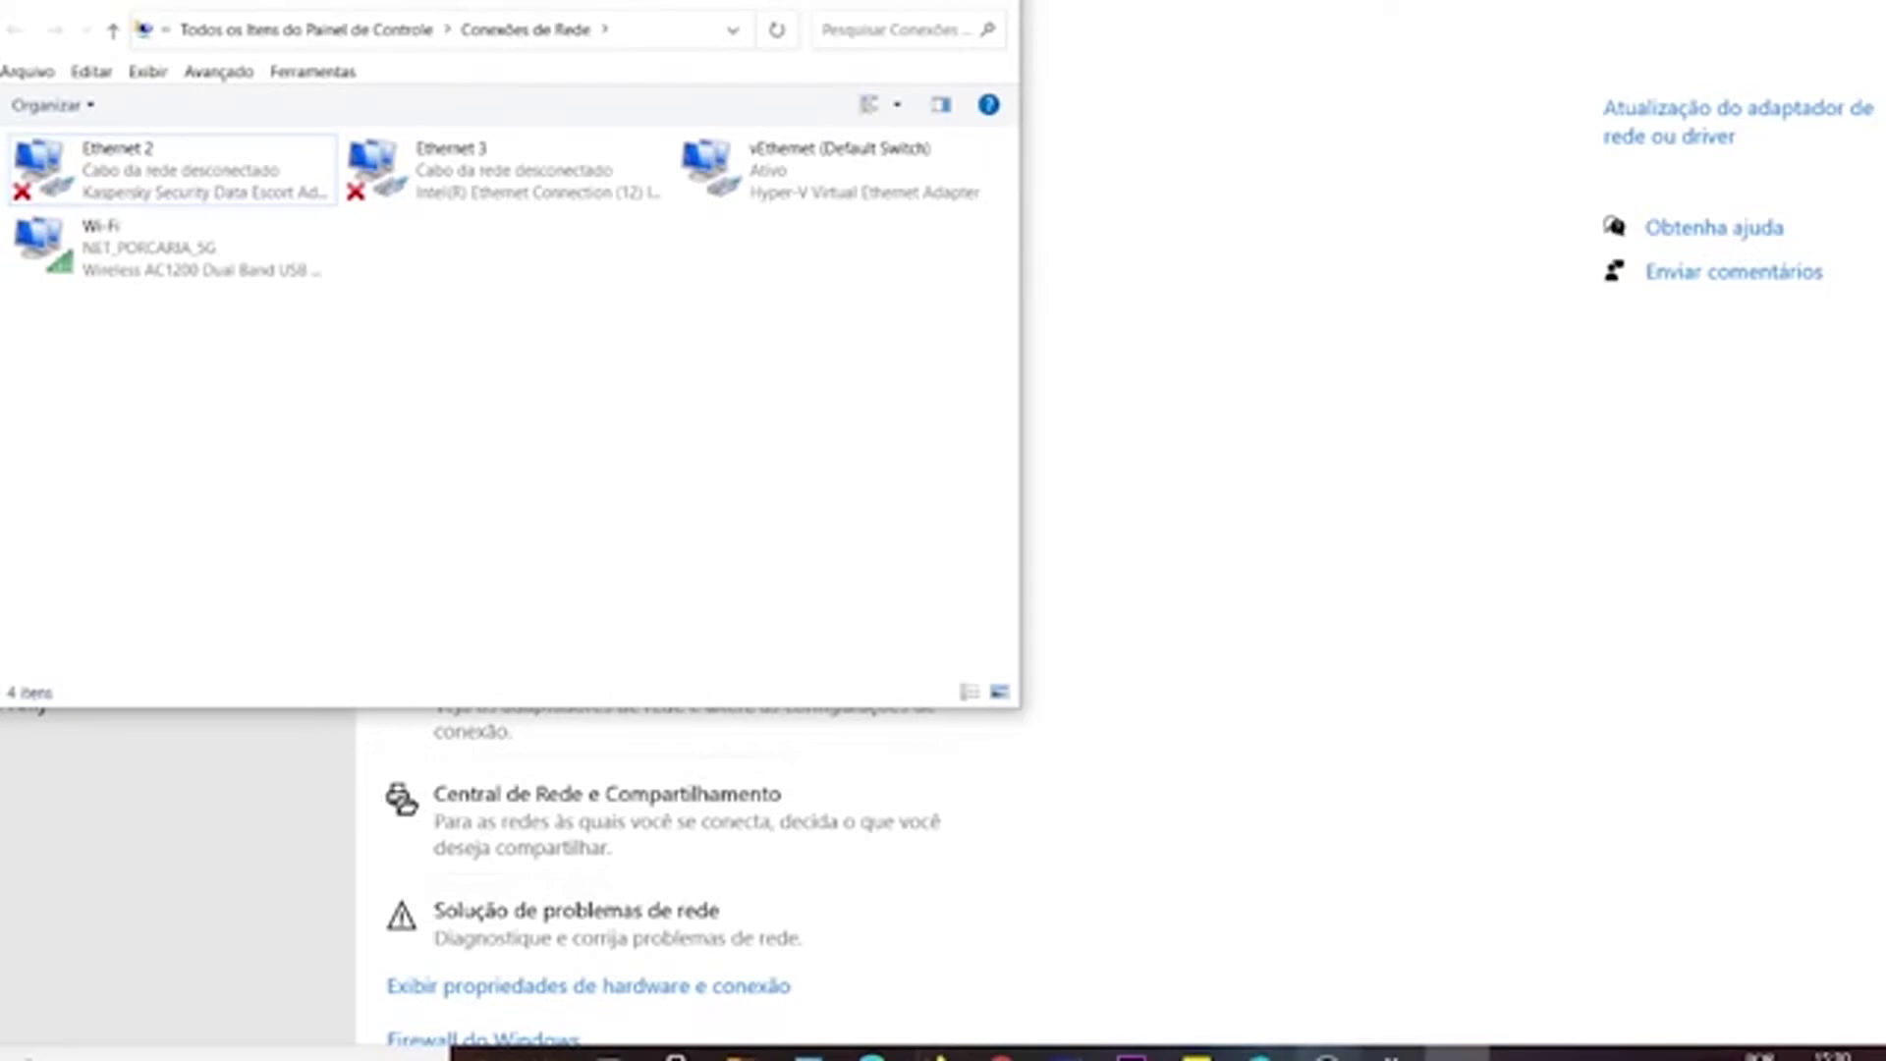
Return to the Virtual Switch Manager and assign Intel(R) Ethernet Connection (12) I219-V as the switch's external network.
{"action": "mouse_move", "coordinate": [1261, 1053]}
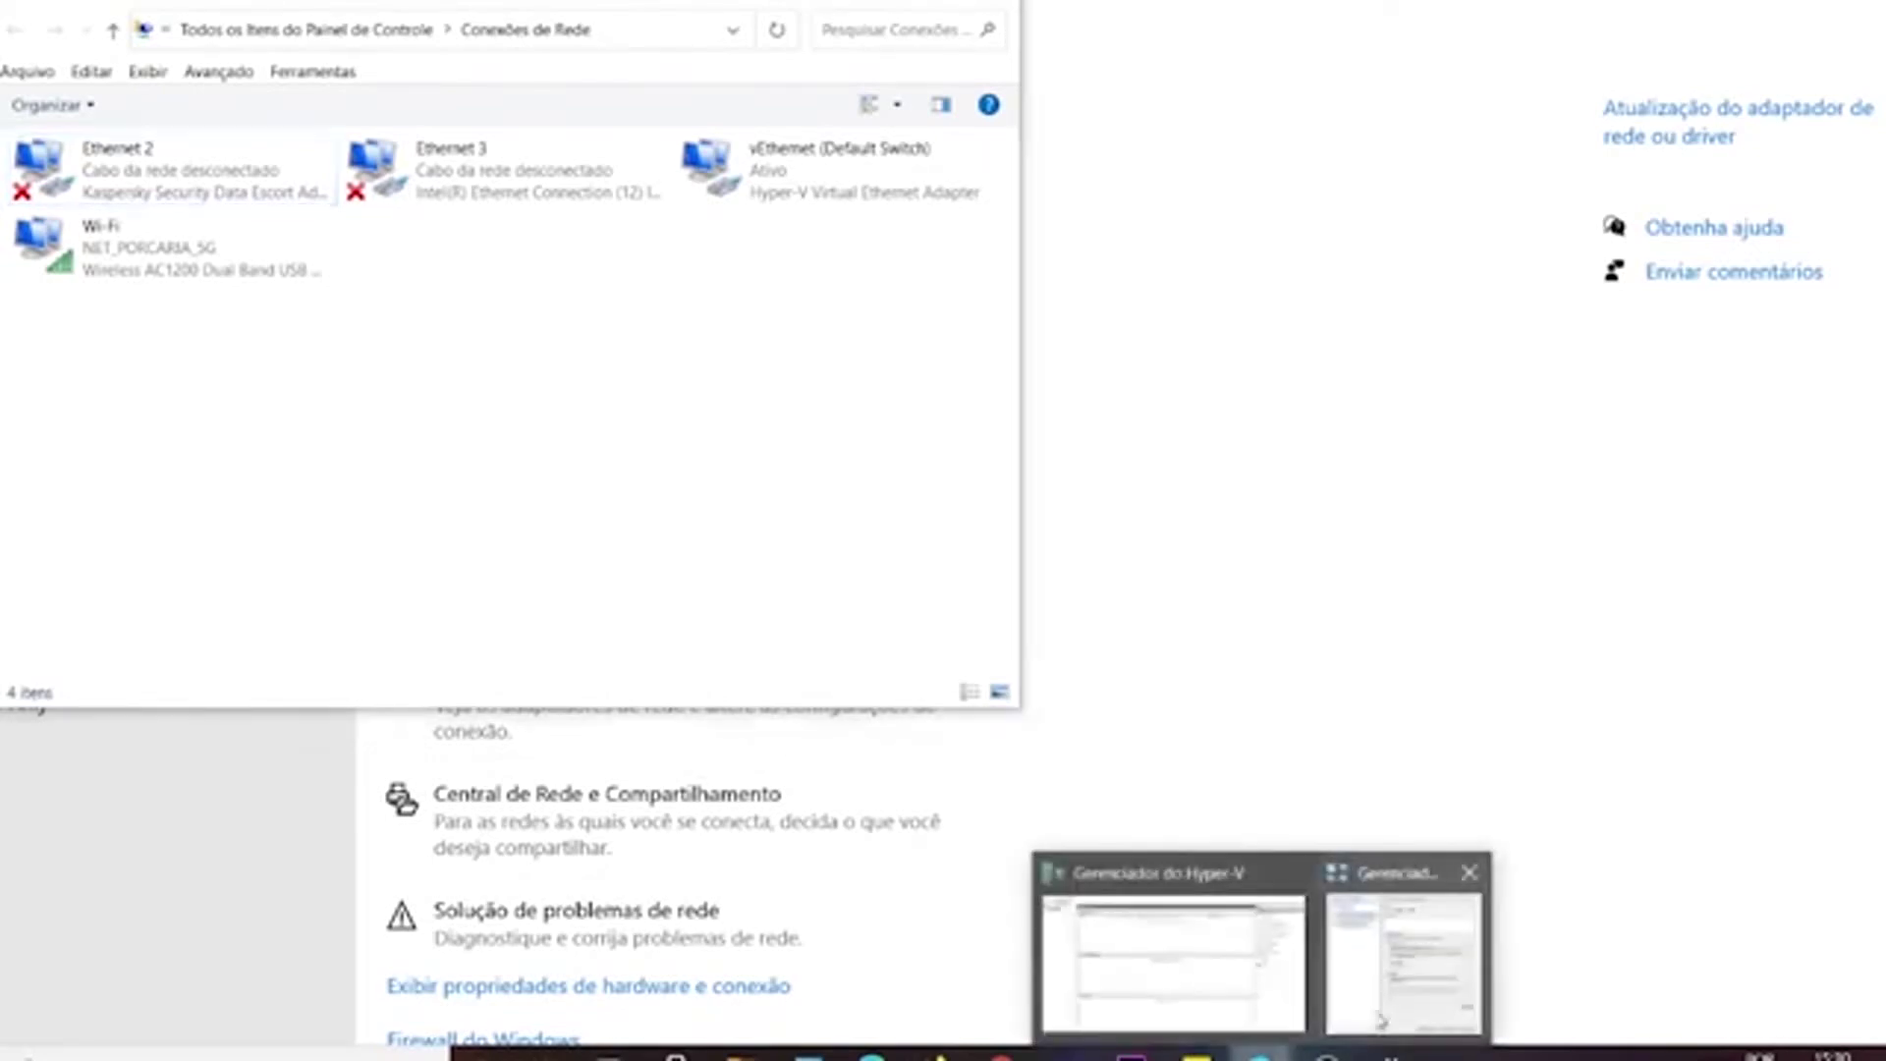
{"action": "left_click", "coordinate": [1405, 993]}
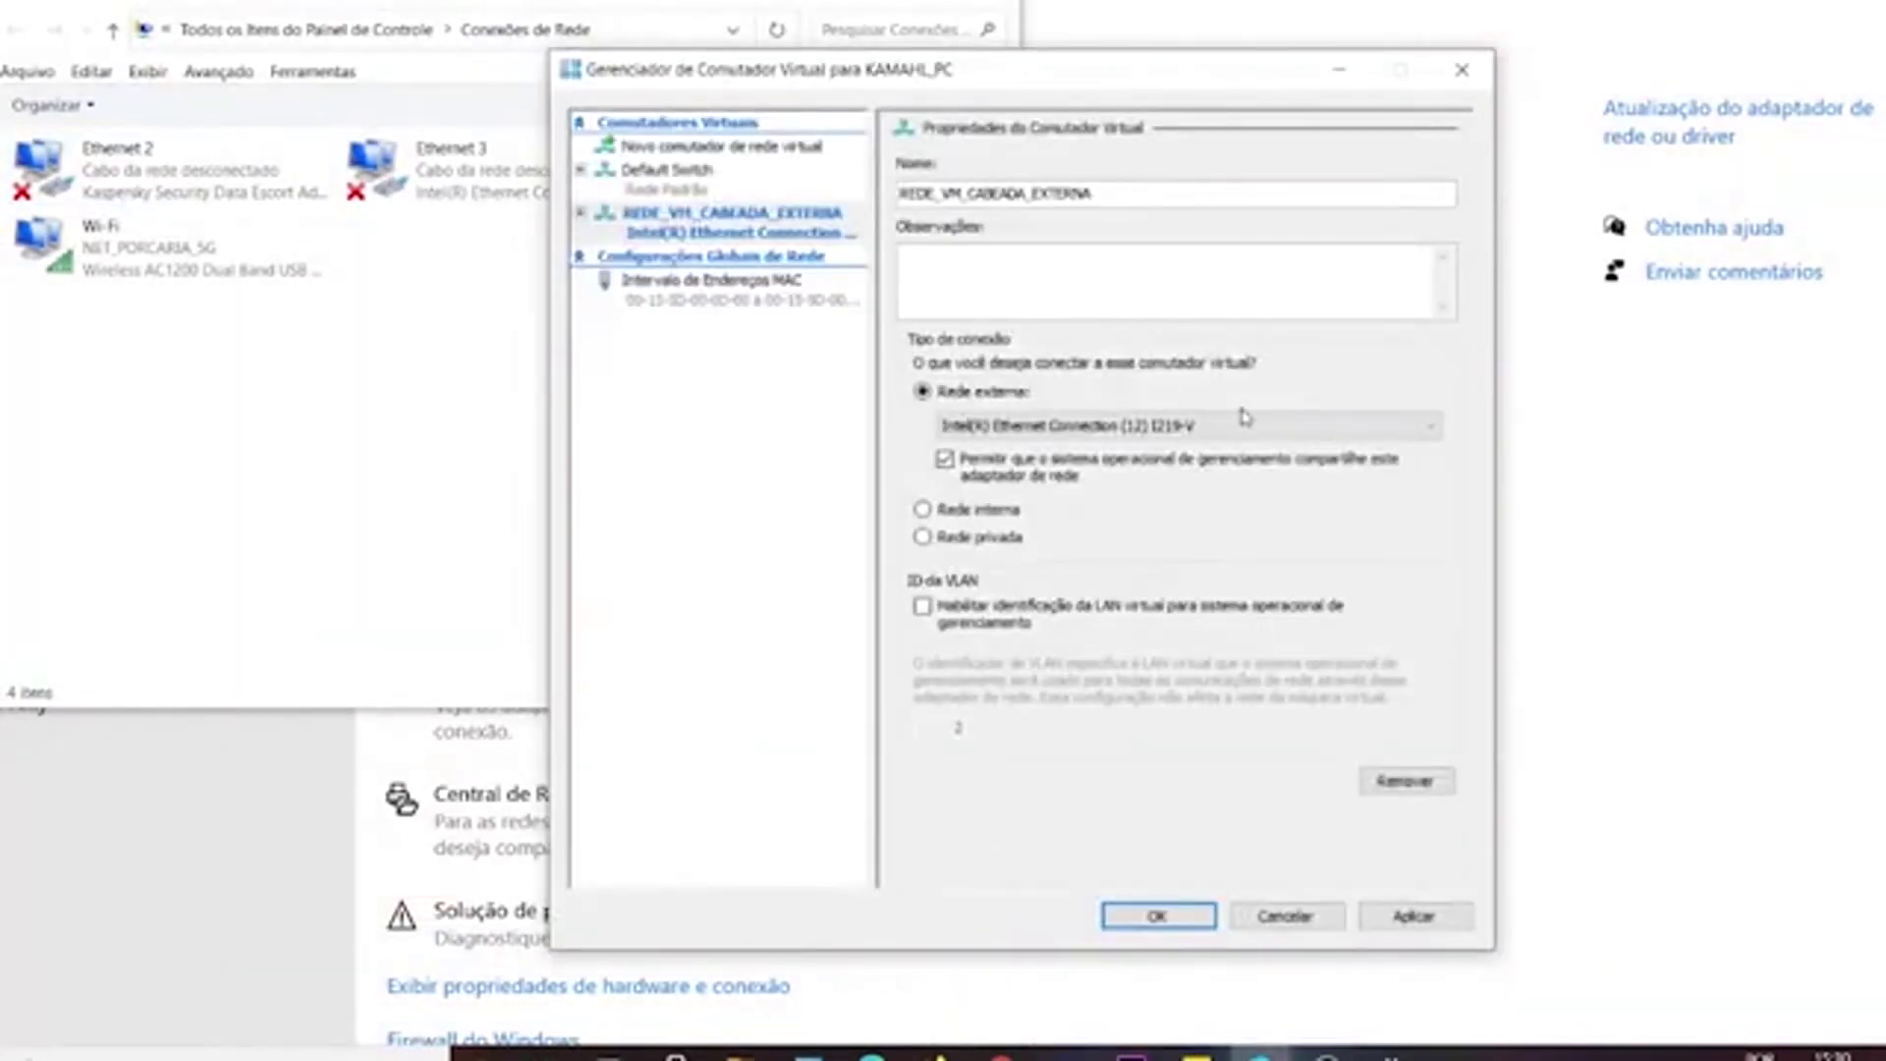
{"action": "left_click", "coordinate": [1148, 430]}
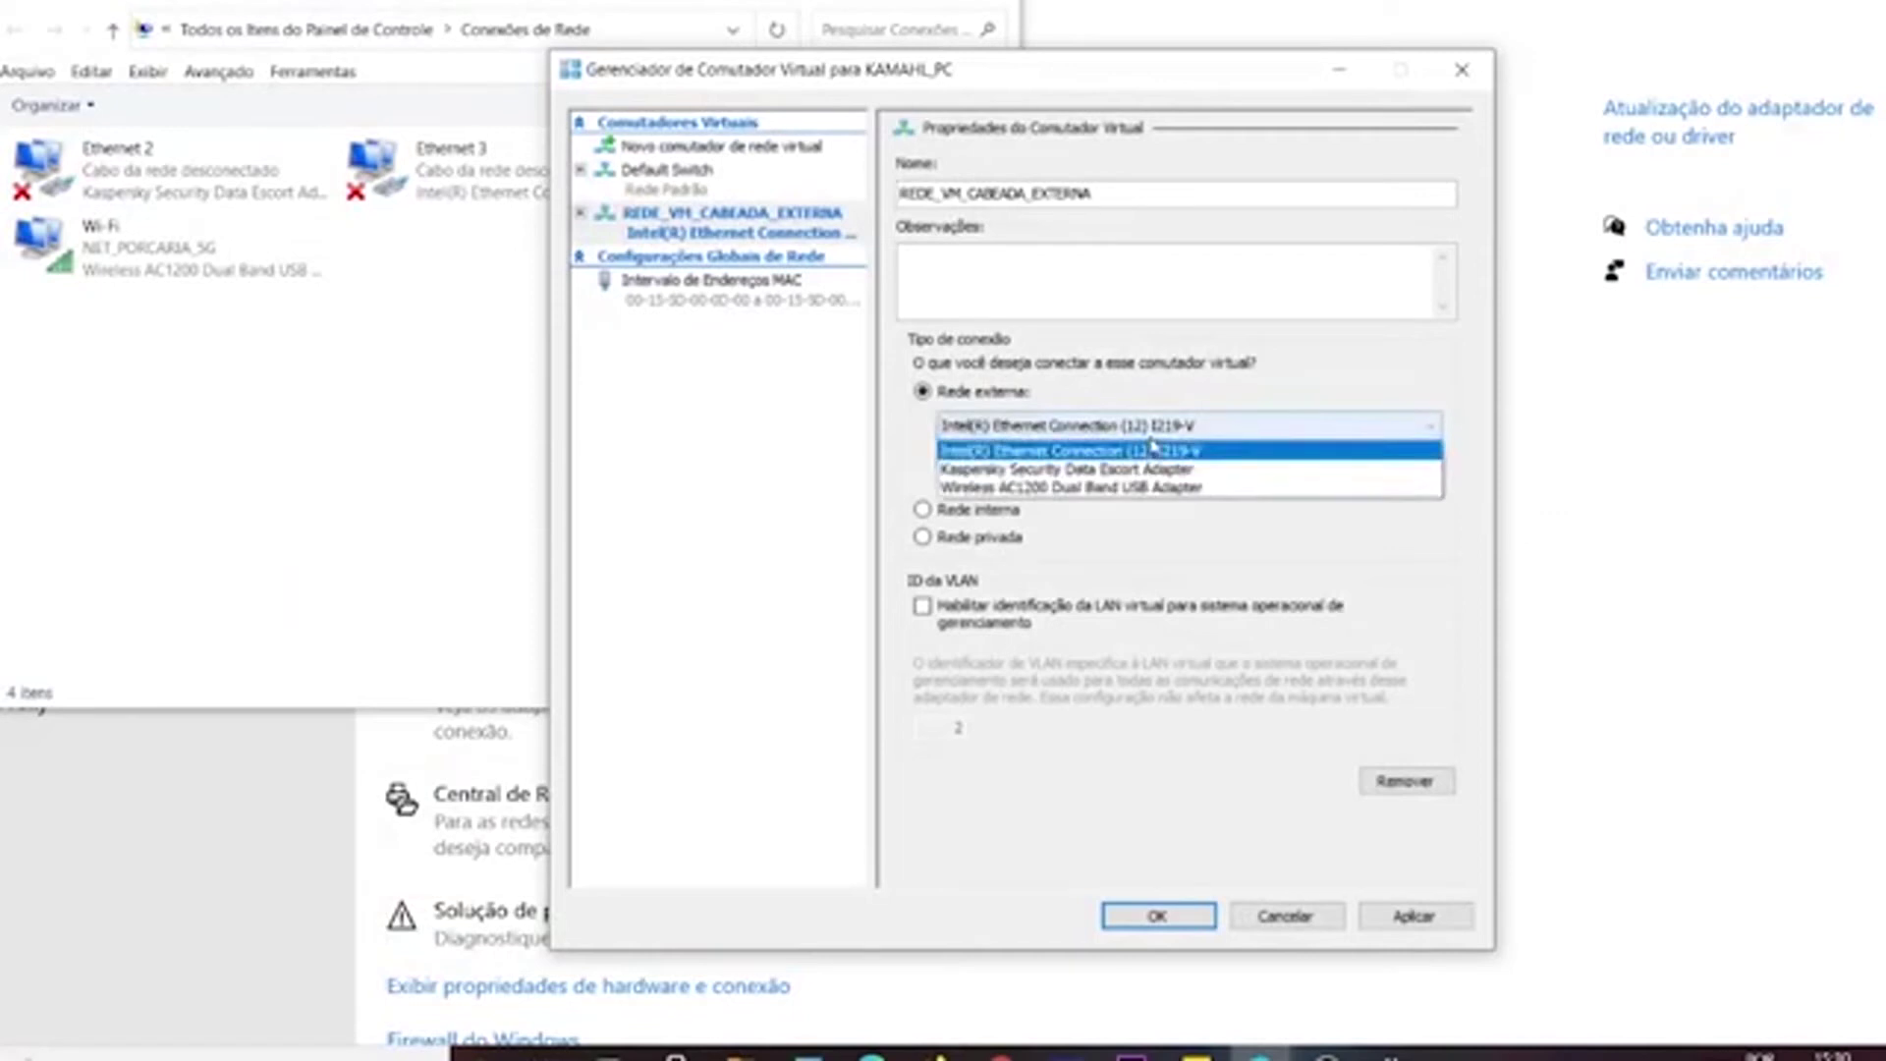
{"action": "left_click", "coordinate": [1207, 454]}
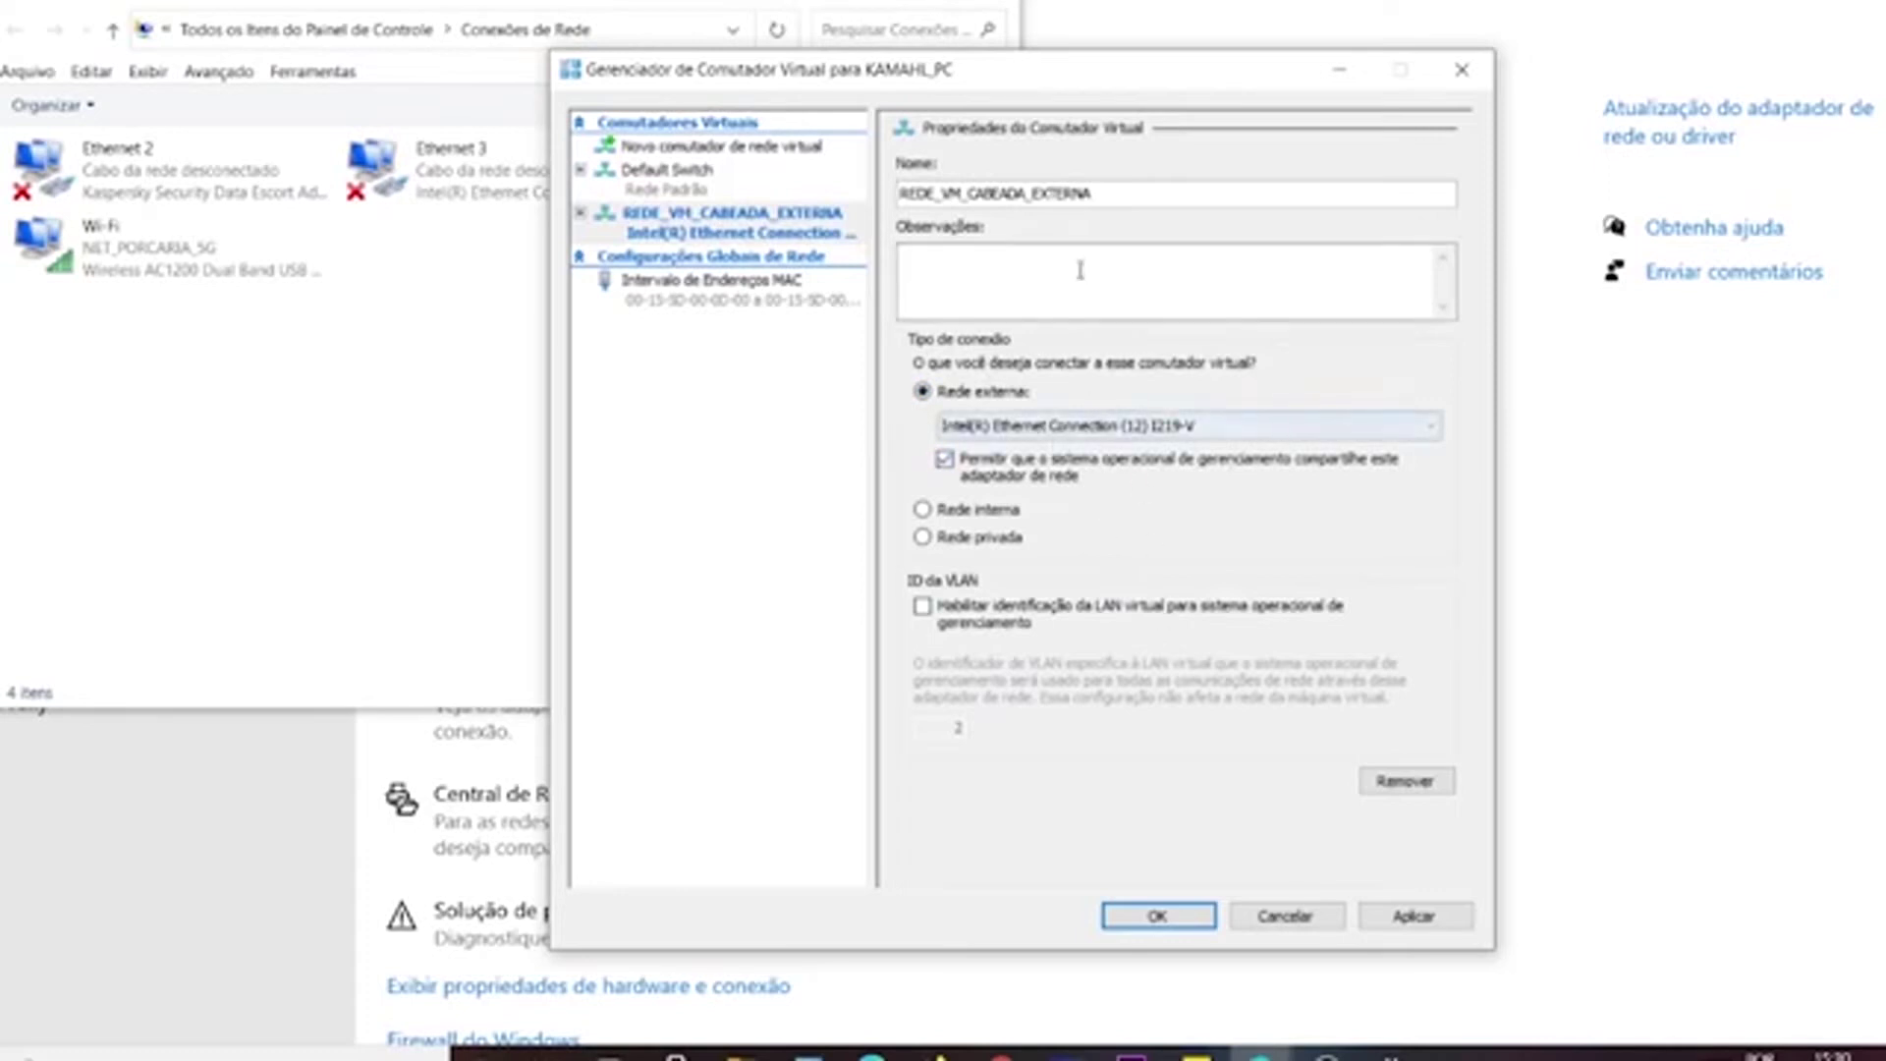
Copy the name REDE_VM_CABEADA_EXTERNA and apply the switch's settings, accepting the network changes.
{"action": "left_click_drag", "start_coordinate": [1100, 194], "coordinate": [887, 211]}
{"action": "key", "text": "ctrl+c"}
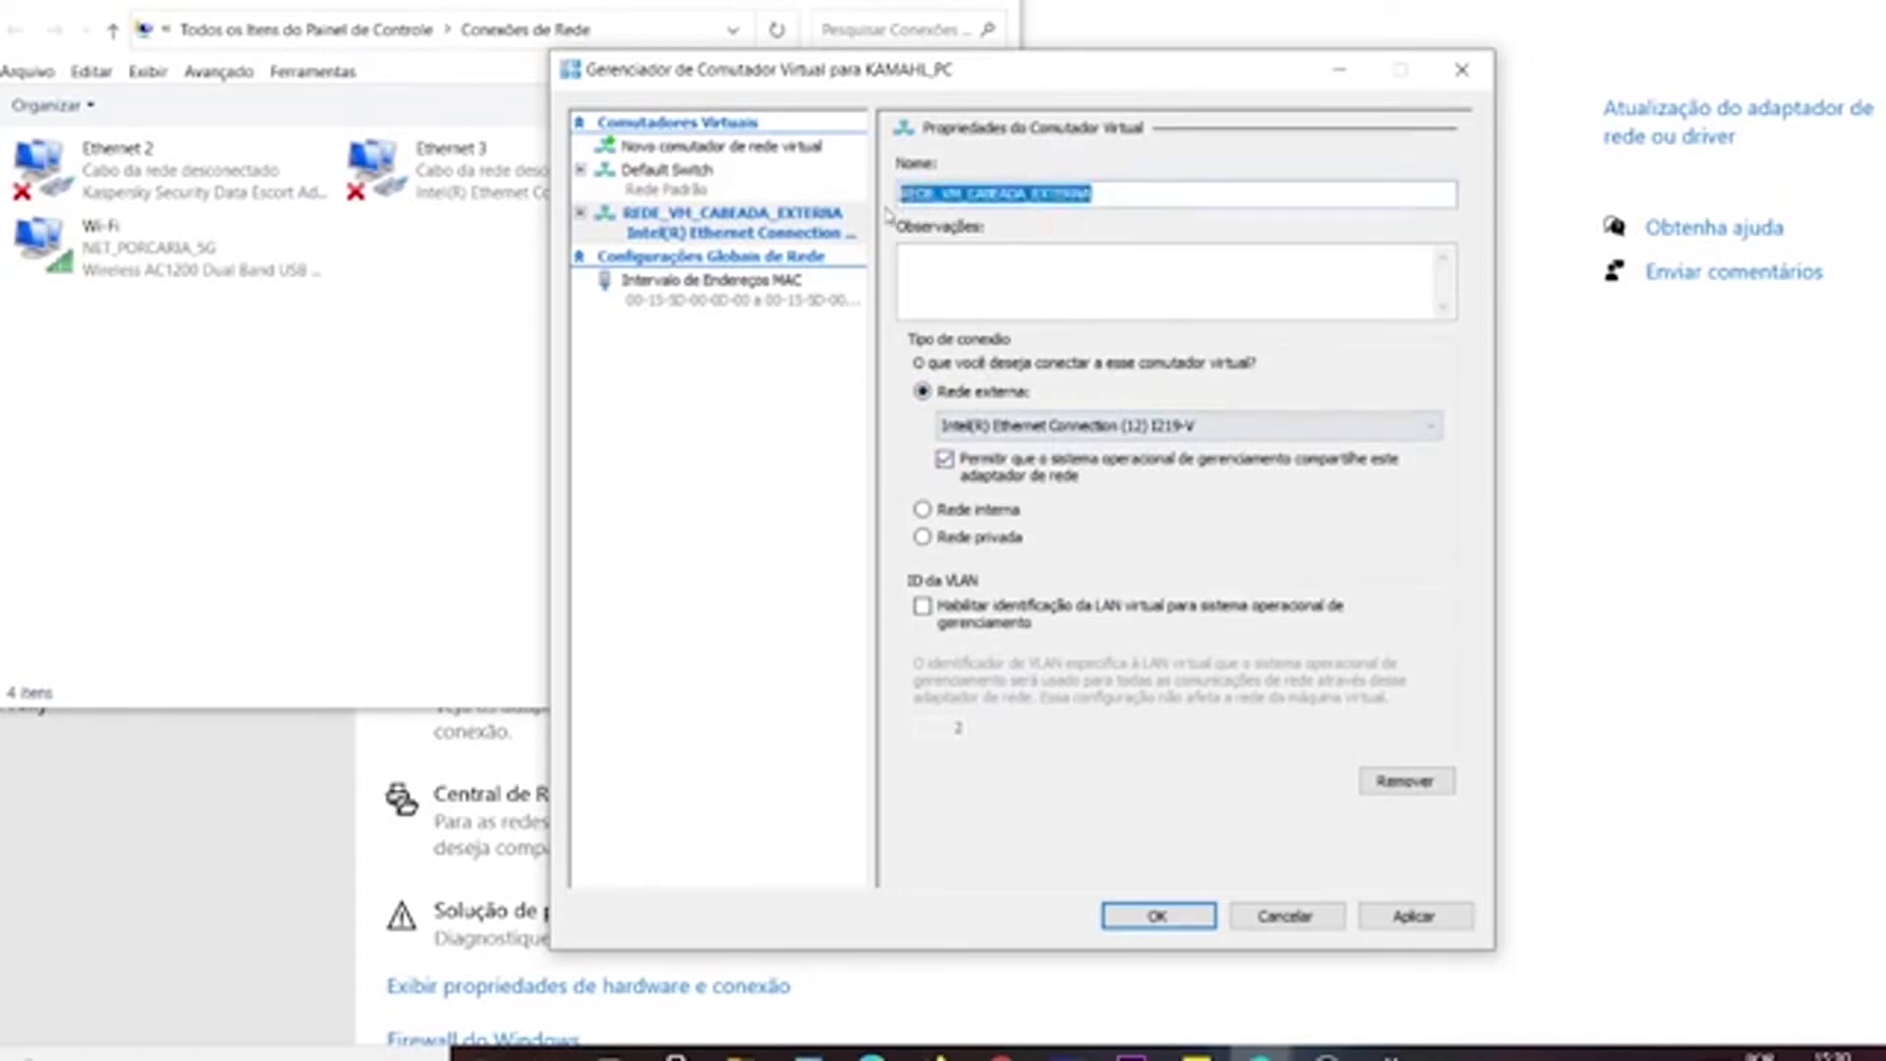
{"action": "left_click", "coordinate": [1160, 916]}
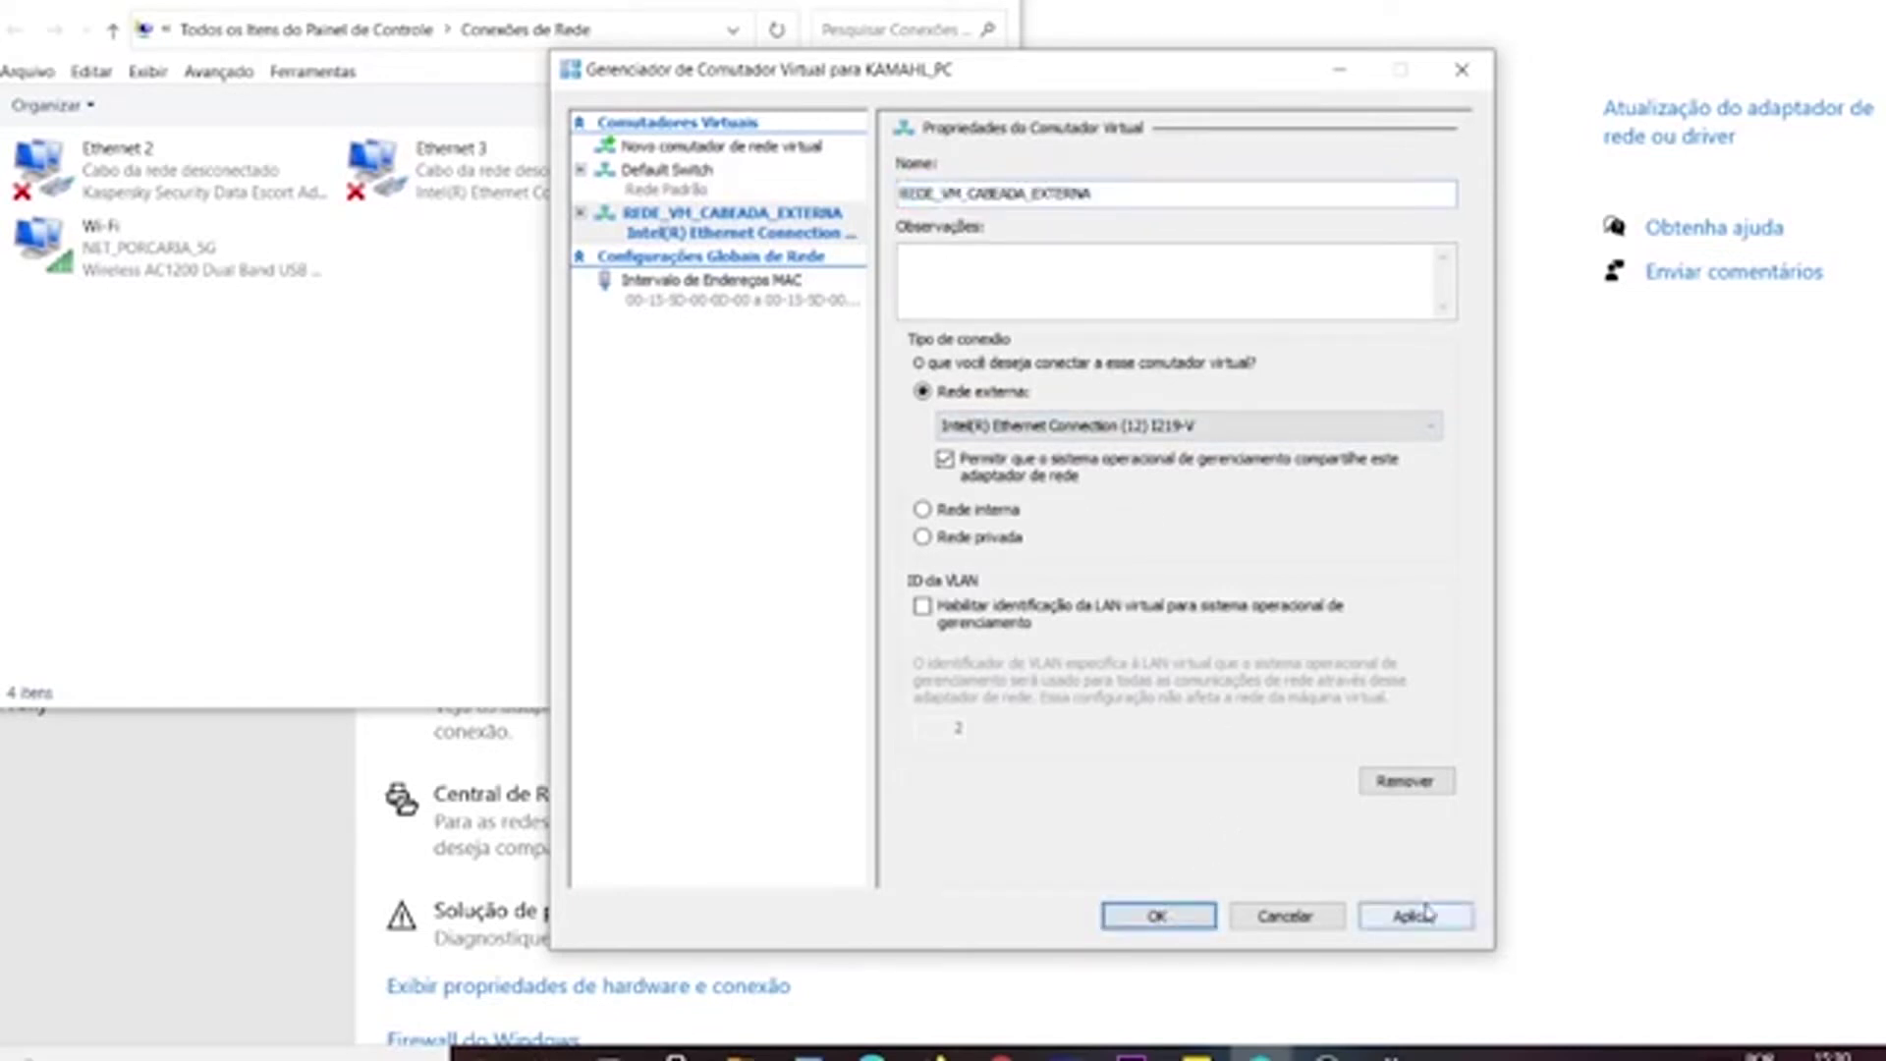
{"action": "left_click", "coordinate": [1088, 611]}
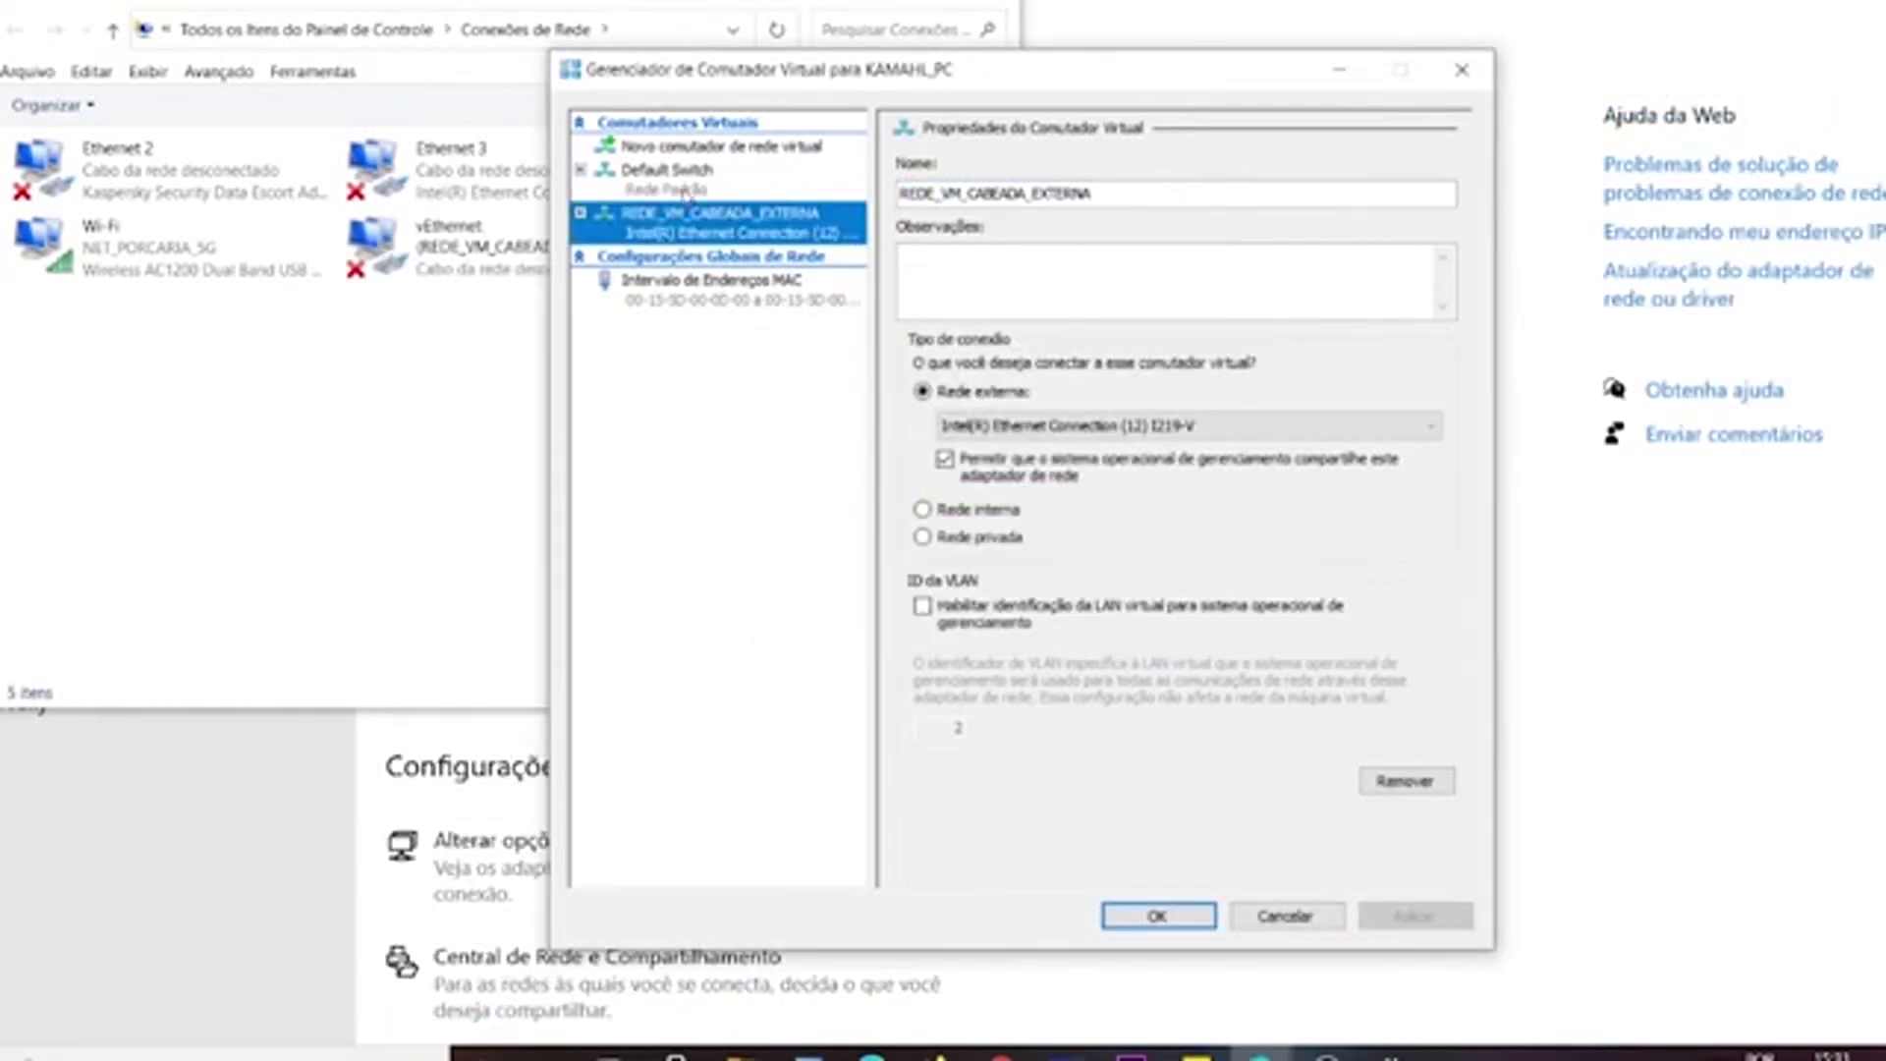
Create another virtual switch of type Externo and replace its default name with the copied REDE_VM_CABEADA_EXTERNA.
{"action": "left_click", "coordinate": [771, 149]}
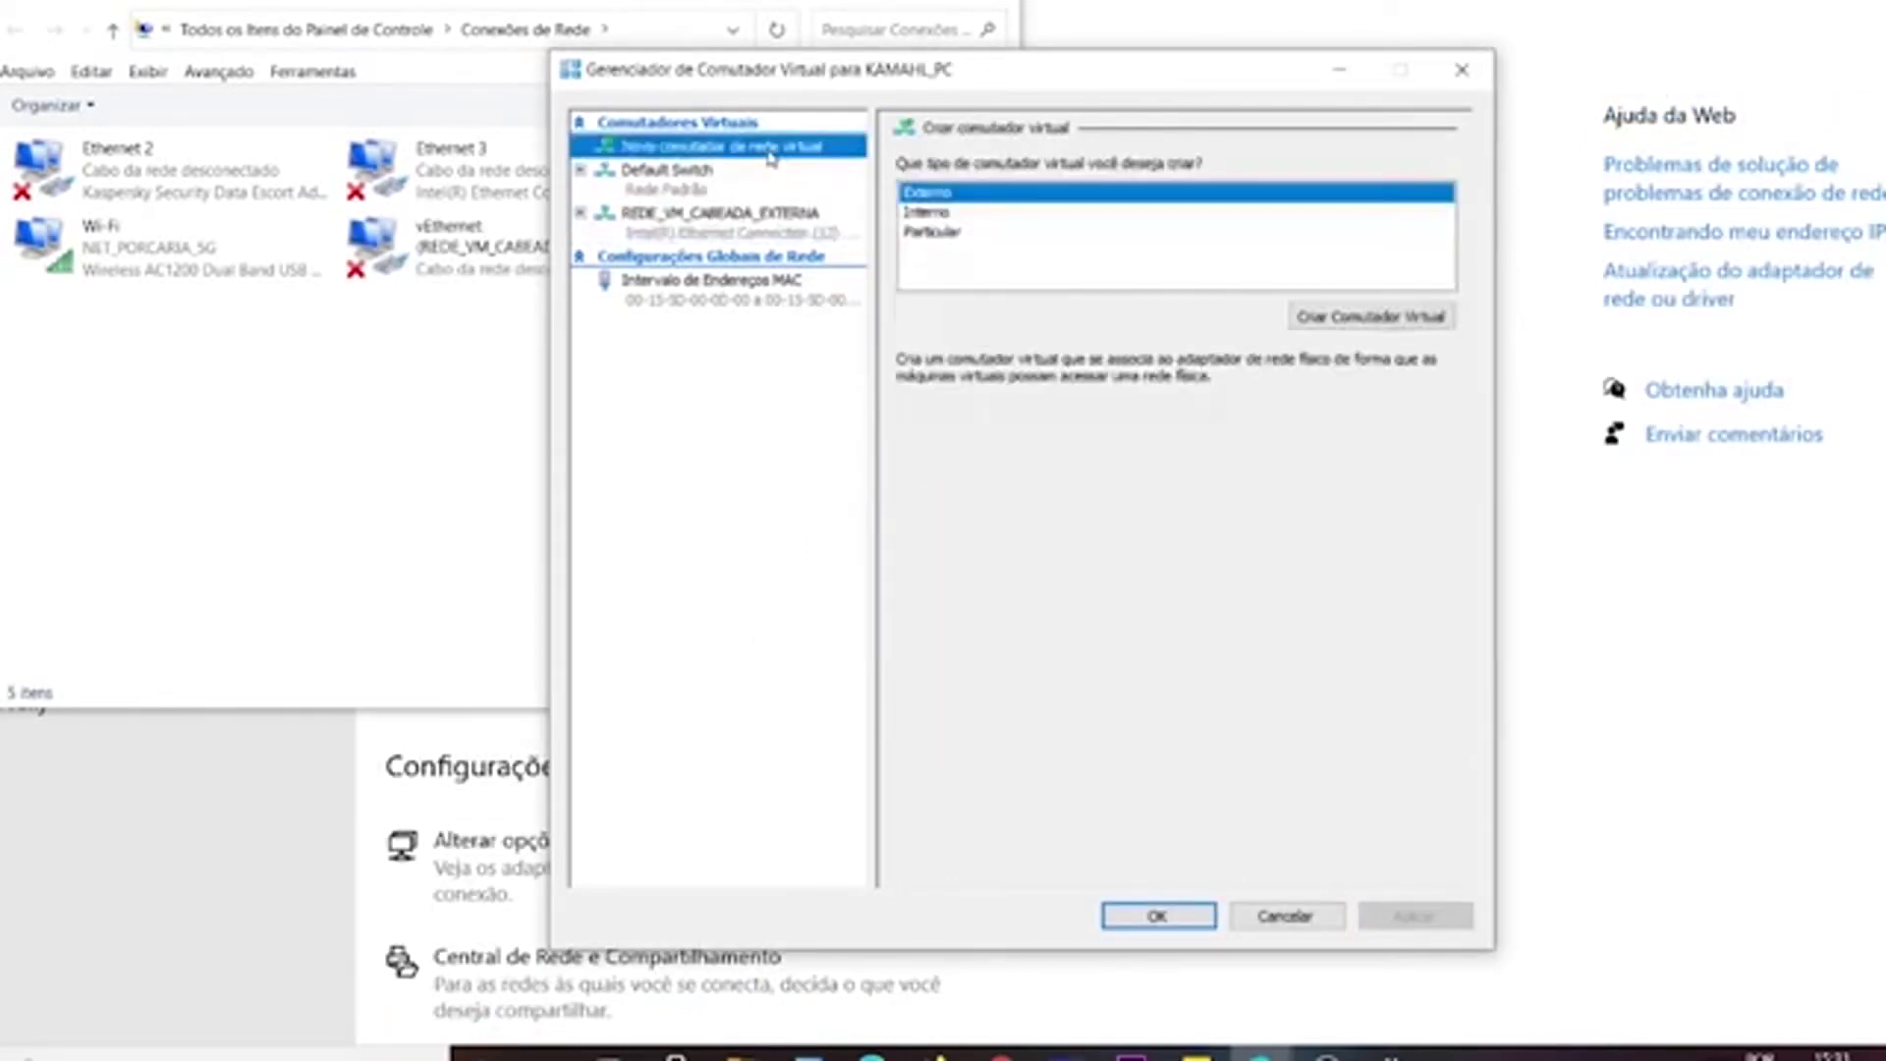
{"action": "left_click", "coordinate": [1350, 324]}
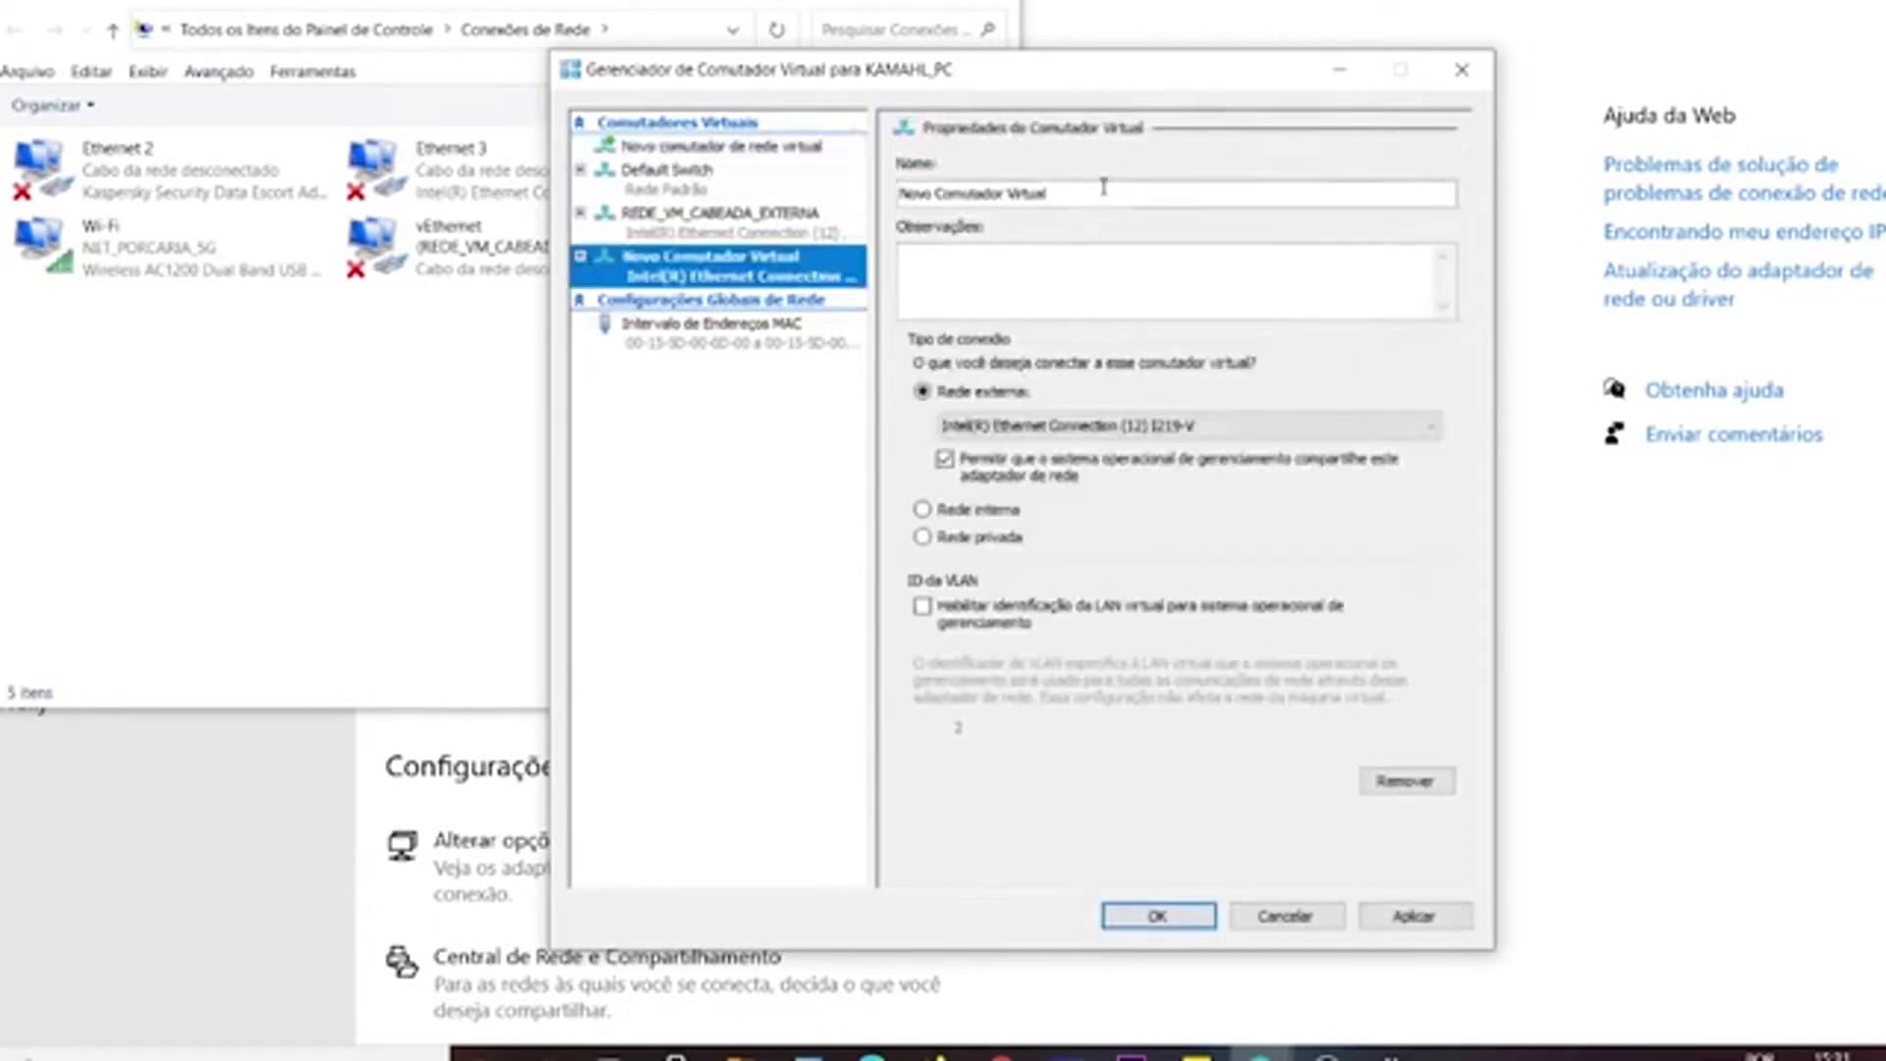
{"action": "double_click", "coordinate": [1104, 193]}
{"action": "left_click_drag", "start_coordinate": [1103, 191], "coordinate": [853, 214]}
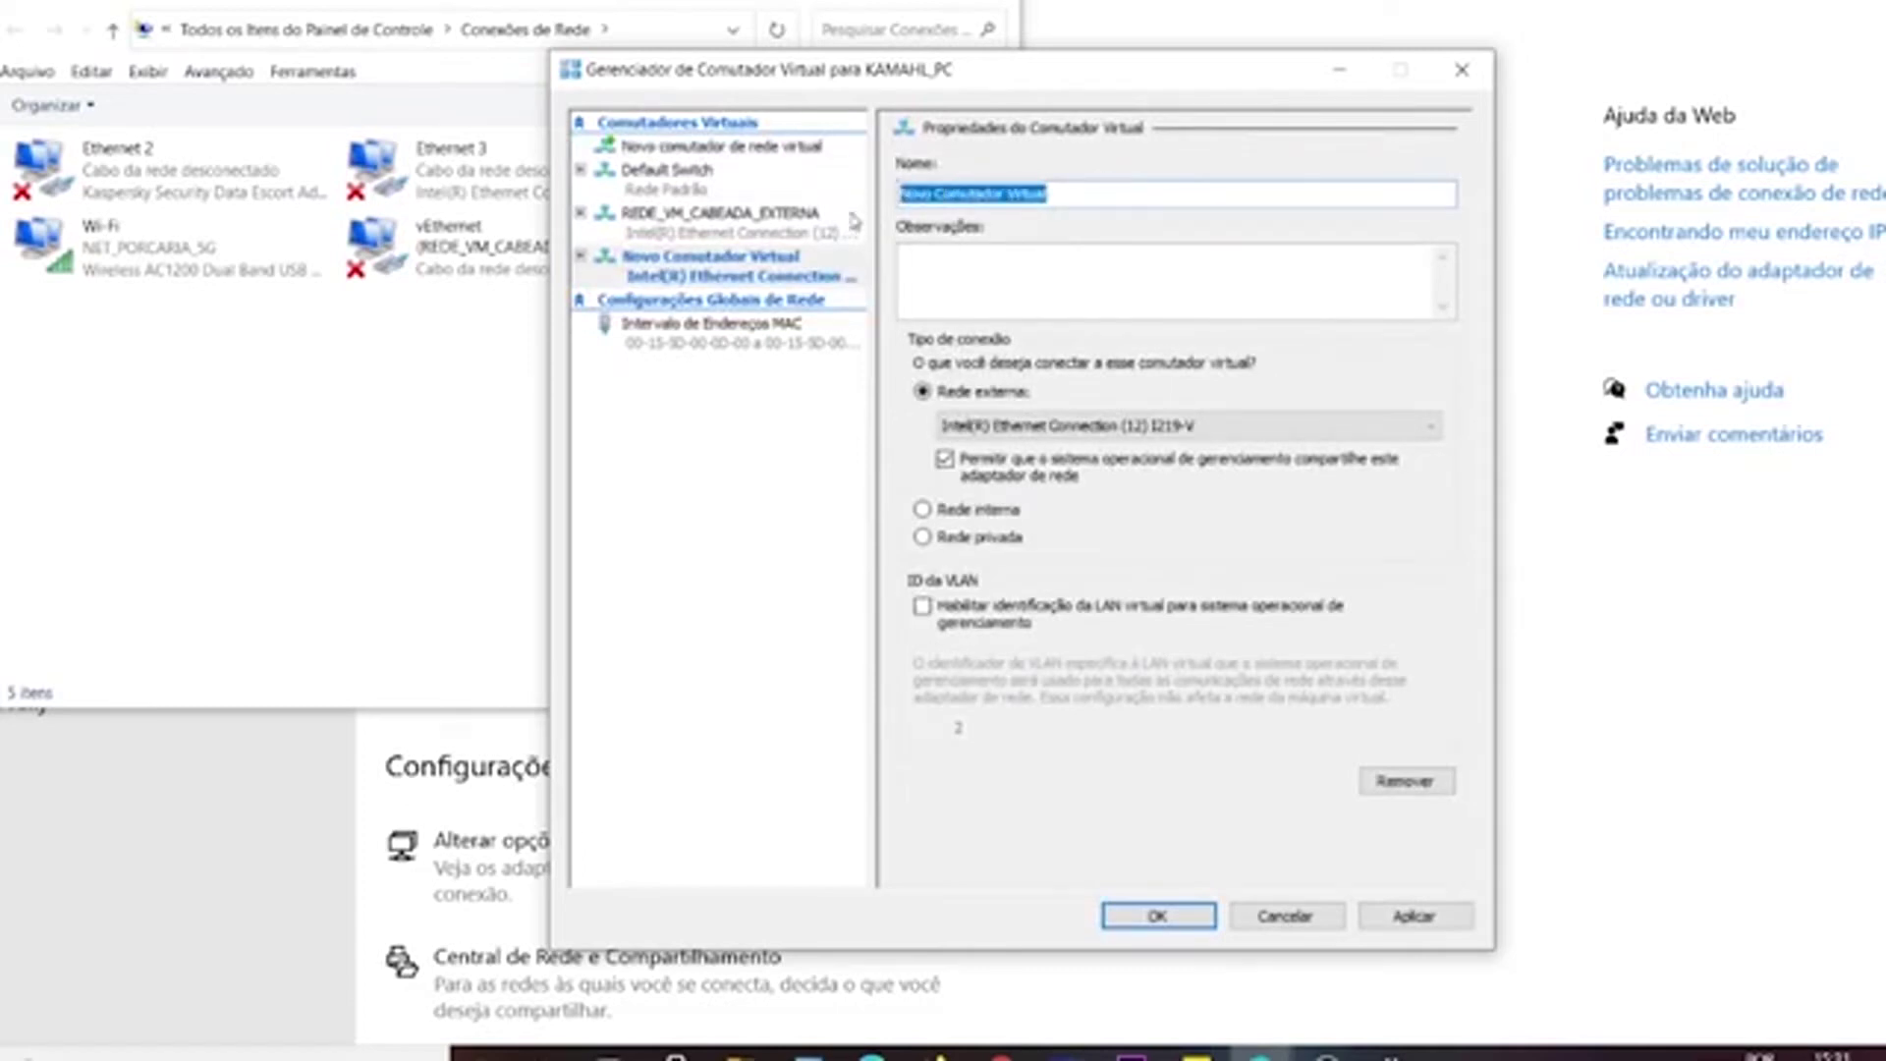
{"action": "key", "text": "ctrl+v"}
Replace CABEADA with WIFI in the new switch's name so that it reads REDE_VM_WIFI_EXTERNA.
{"action": "left_click", "coordinate": [993, 193]}
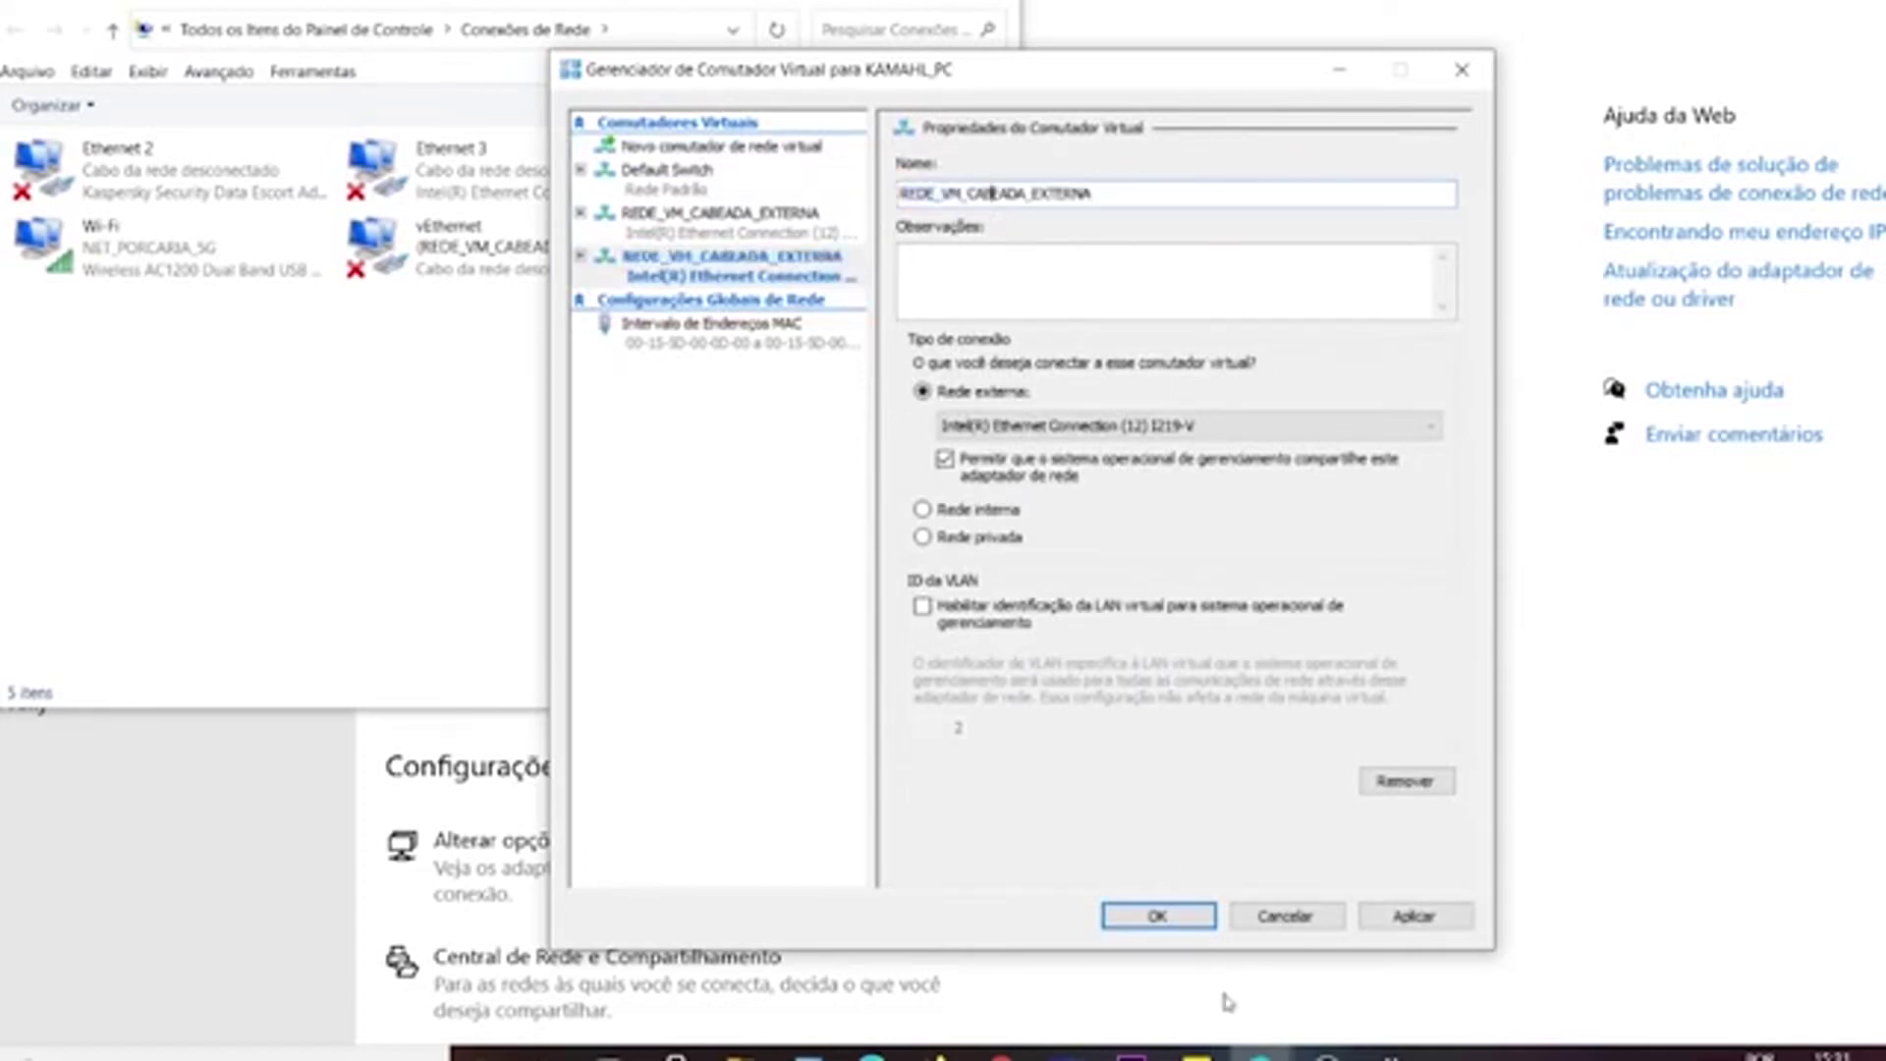
{"action": "key", "text": "Left"}
{"action": "key", "text": "Left"}
{"action": "key", "text": "shift+Right"}
{"action": "key", "text": "shift+Right"}
{"action": "key", "text": "shift+Right"}
{"action": "key", "text": "shift+Right"}
{"action": "key", "text": "shift+Right"}
{"action": "key", "text": "shift+Right"}
{"action": "key", "text": "shift+Right"}
{"action": "key", "text": "shift+Right"}
{"action": "key", "text": "shift+Left"}
{"action": "type", "text": "WIFI"}
Assign Wireless AC1200 Dual Band USB Adapter as the switch's external network and apply the network changes.
{"action": "left_click", "coordinate": [1185, 426]}
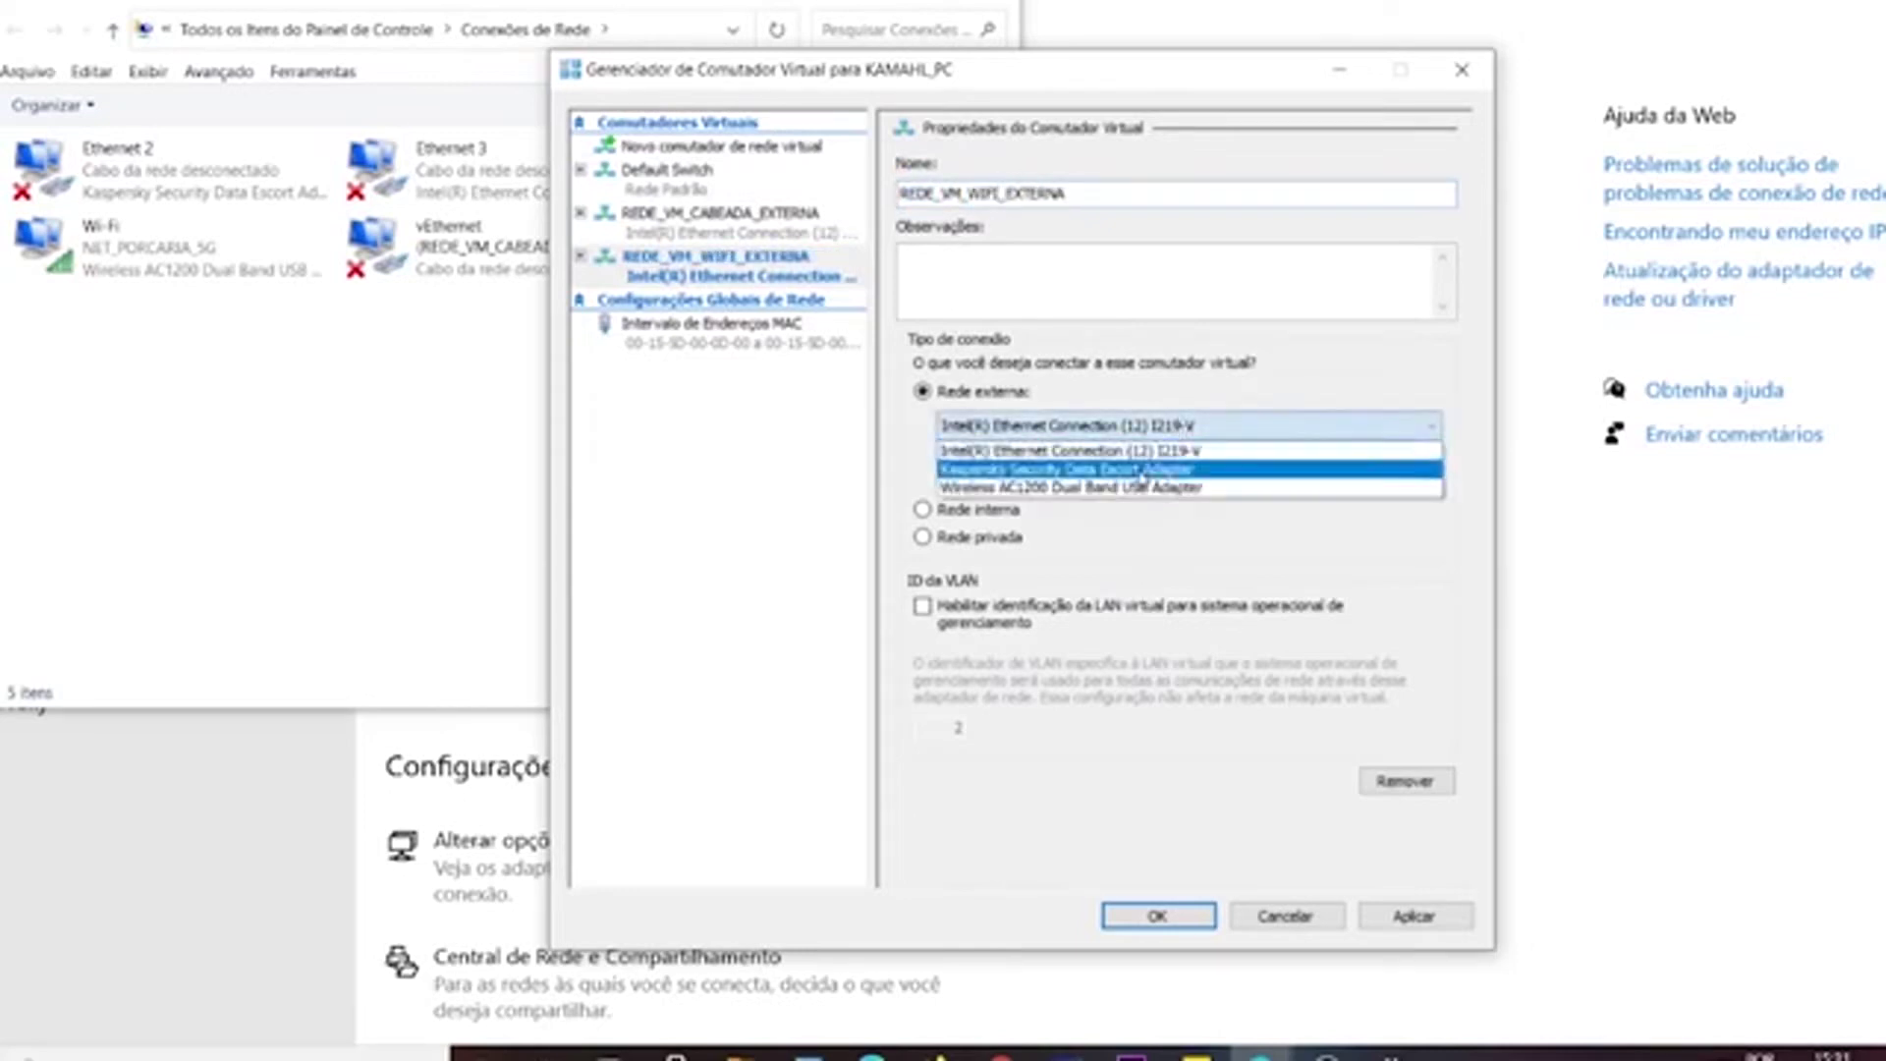
{"action": "left_click", "coordinate": [1117, 494]}
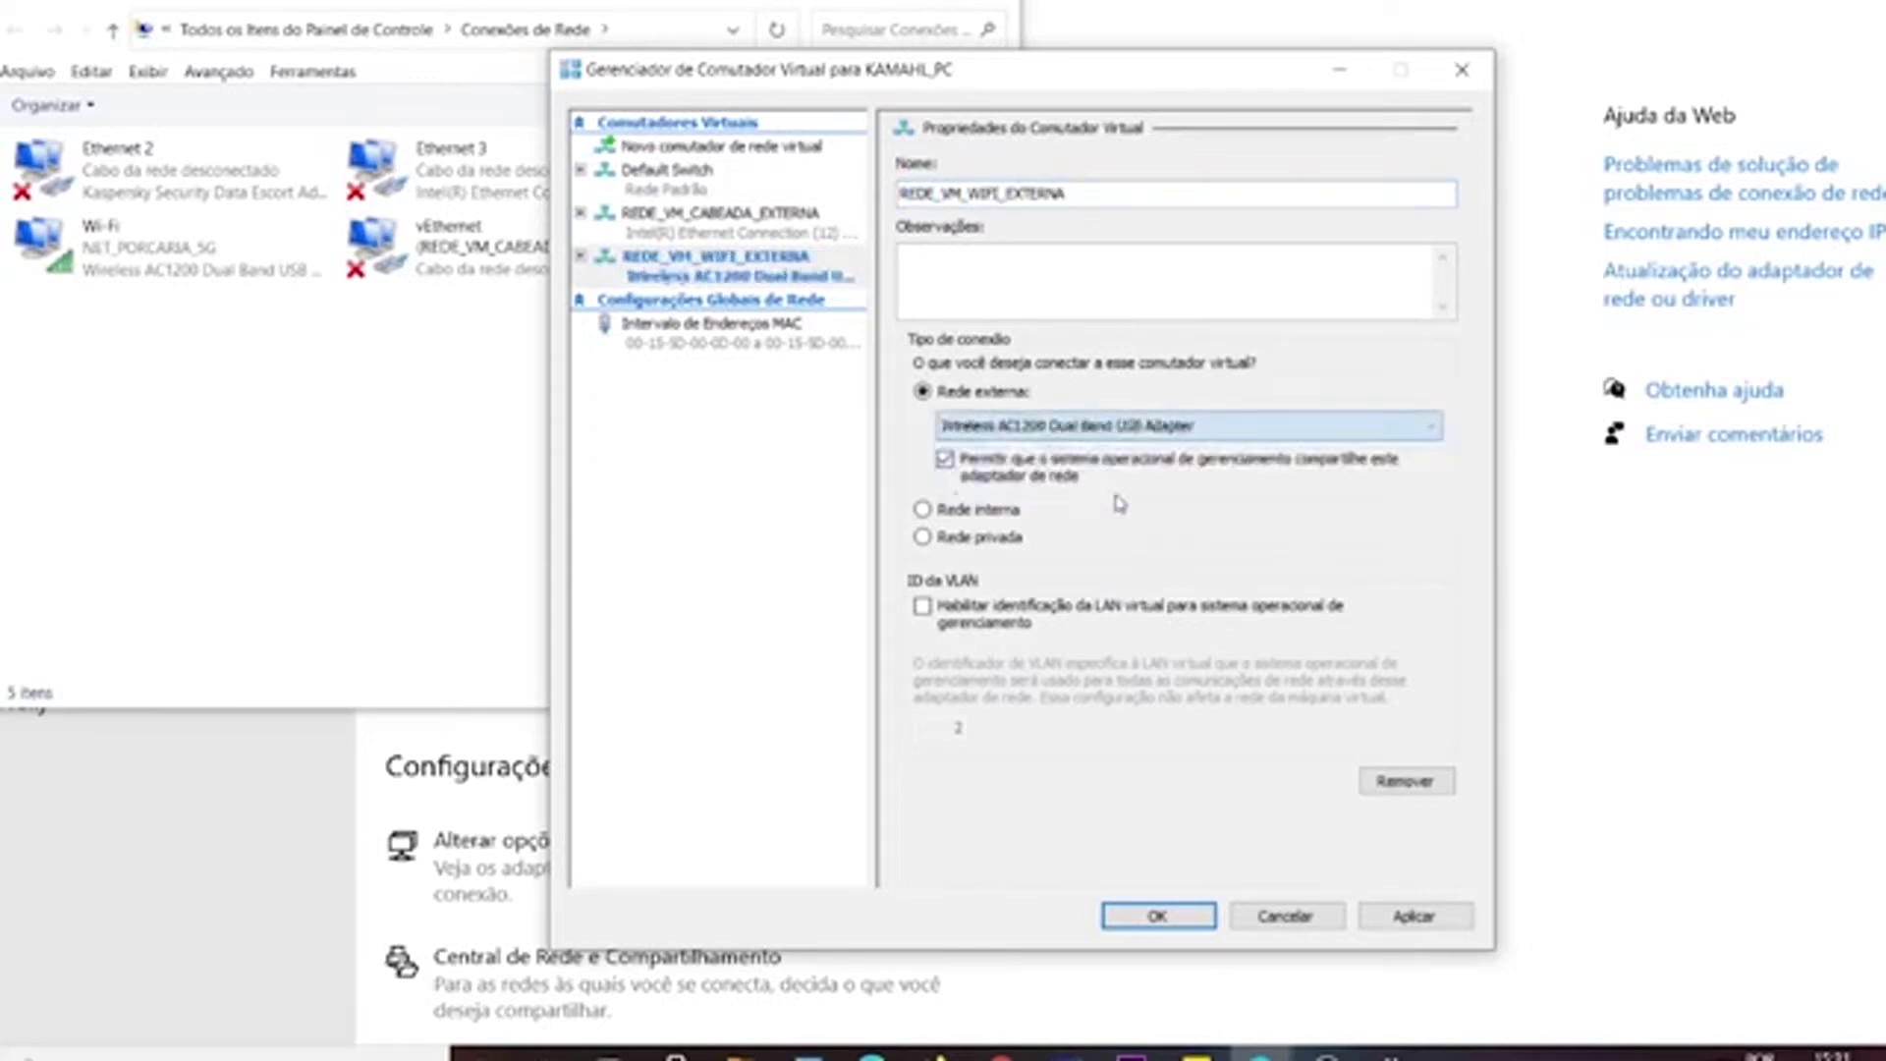
{"action": "left_click", "coordinate": [1416, 916]}
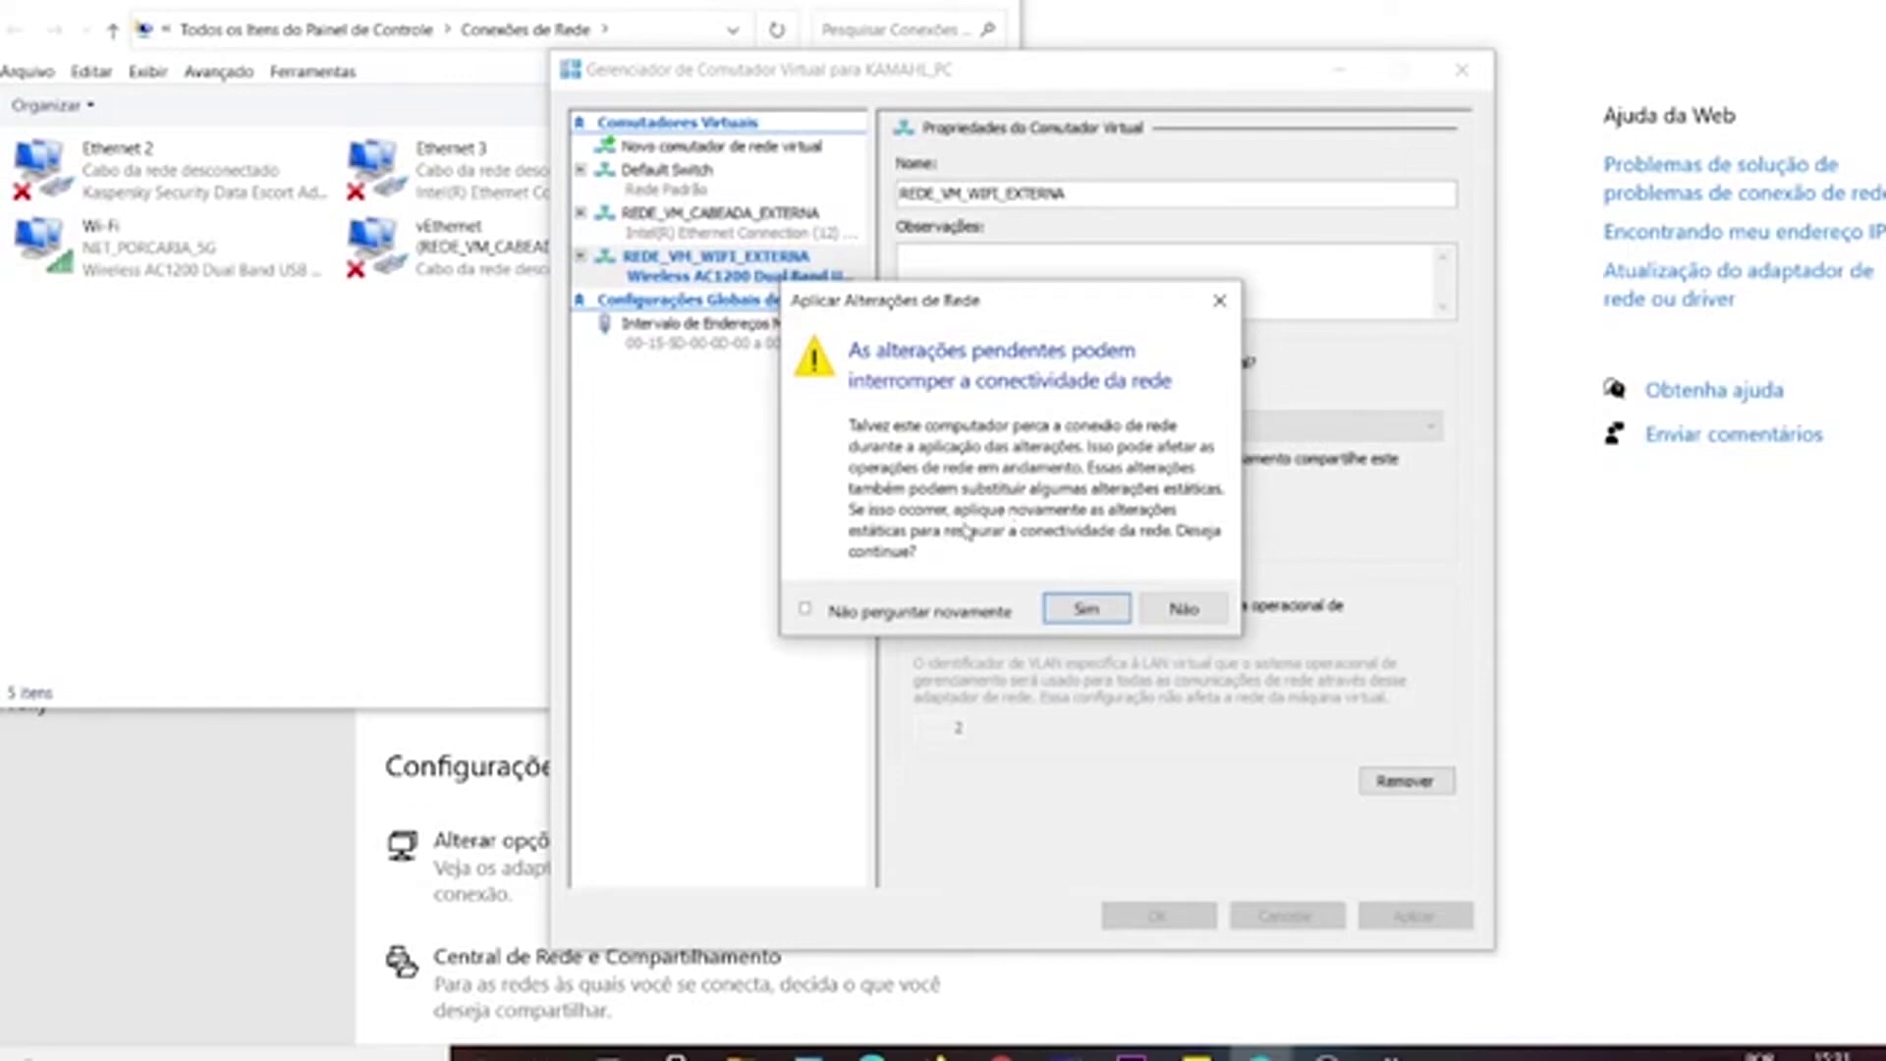
{"action": "left_click", "coordinate": [1073, 608]}
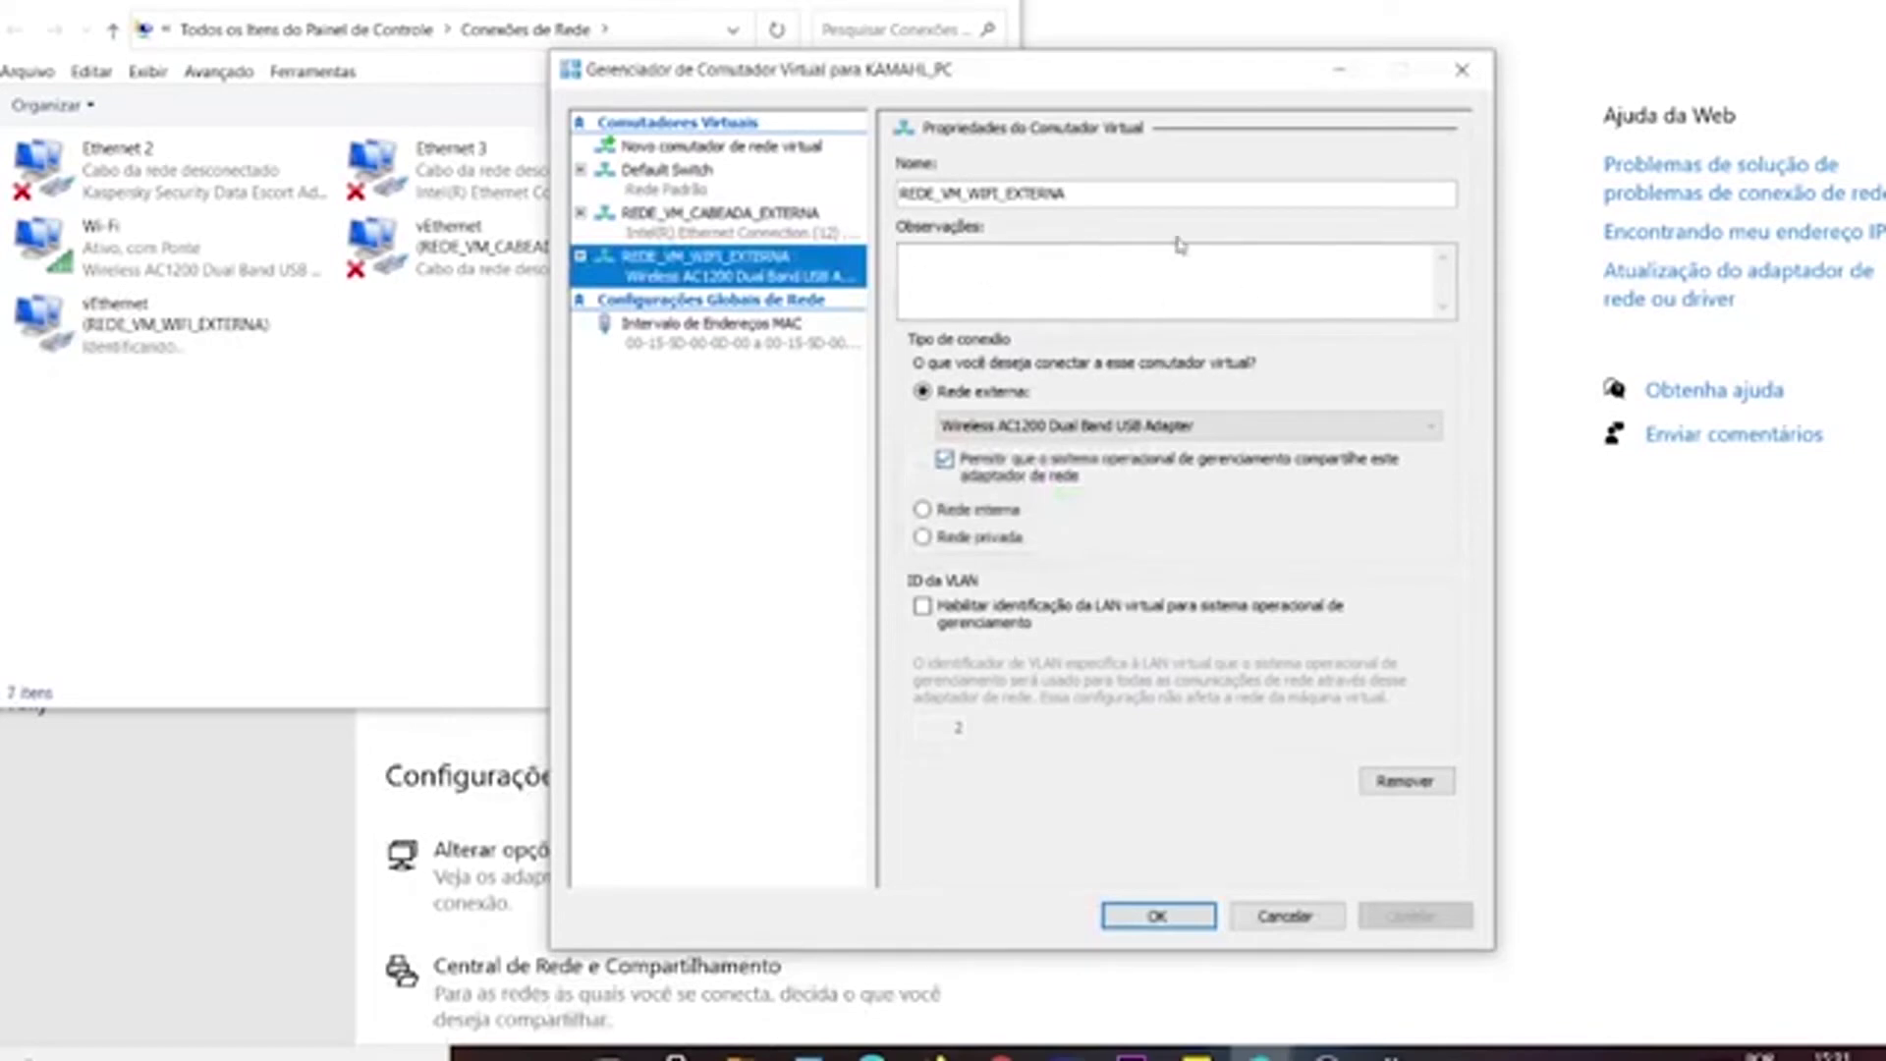
Create a virtual switch of type Particular, name it REDE_VM_PARTICULAR and accept the Virtual Switch Manager settings.
{"action": "left_click", "coordinate": [747, 149]}
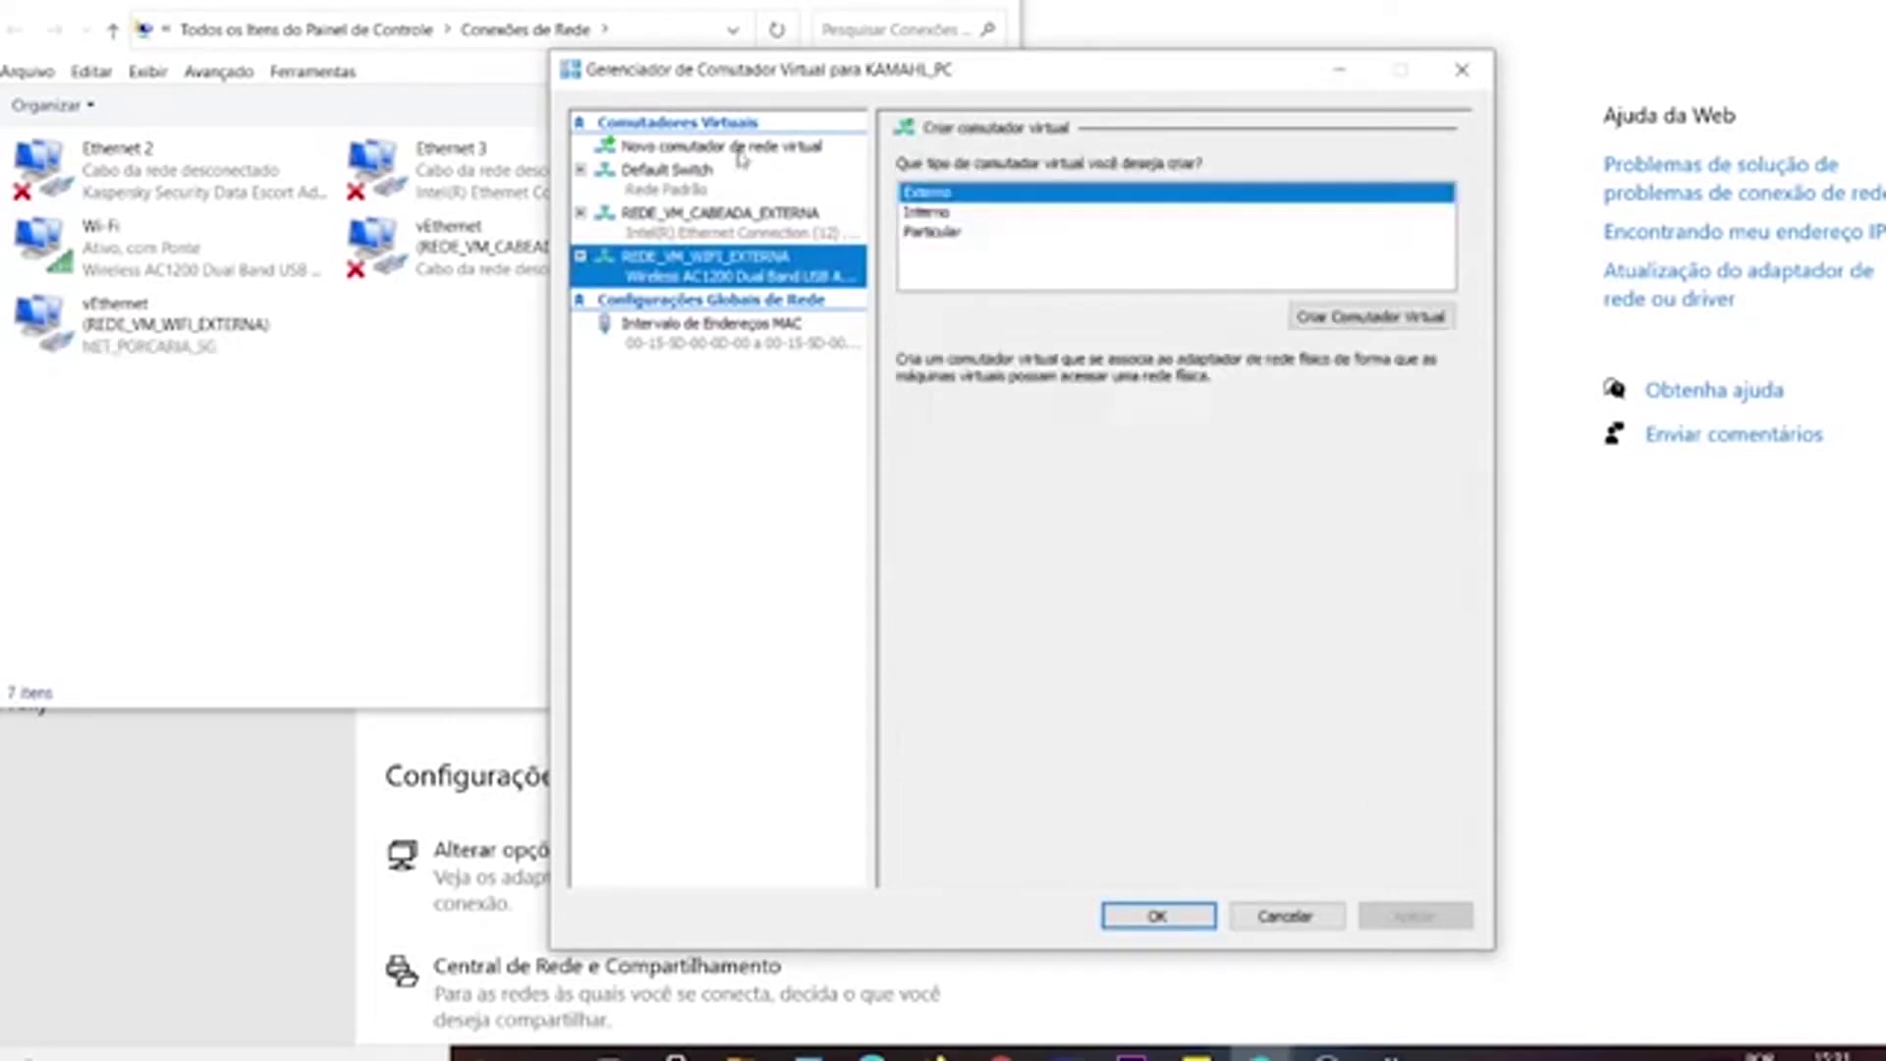
{"action": "left_click", "coordinate": [940, 236]}
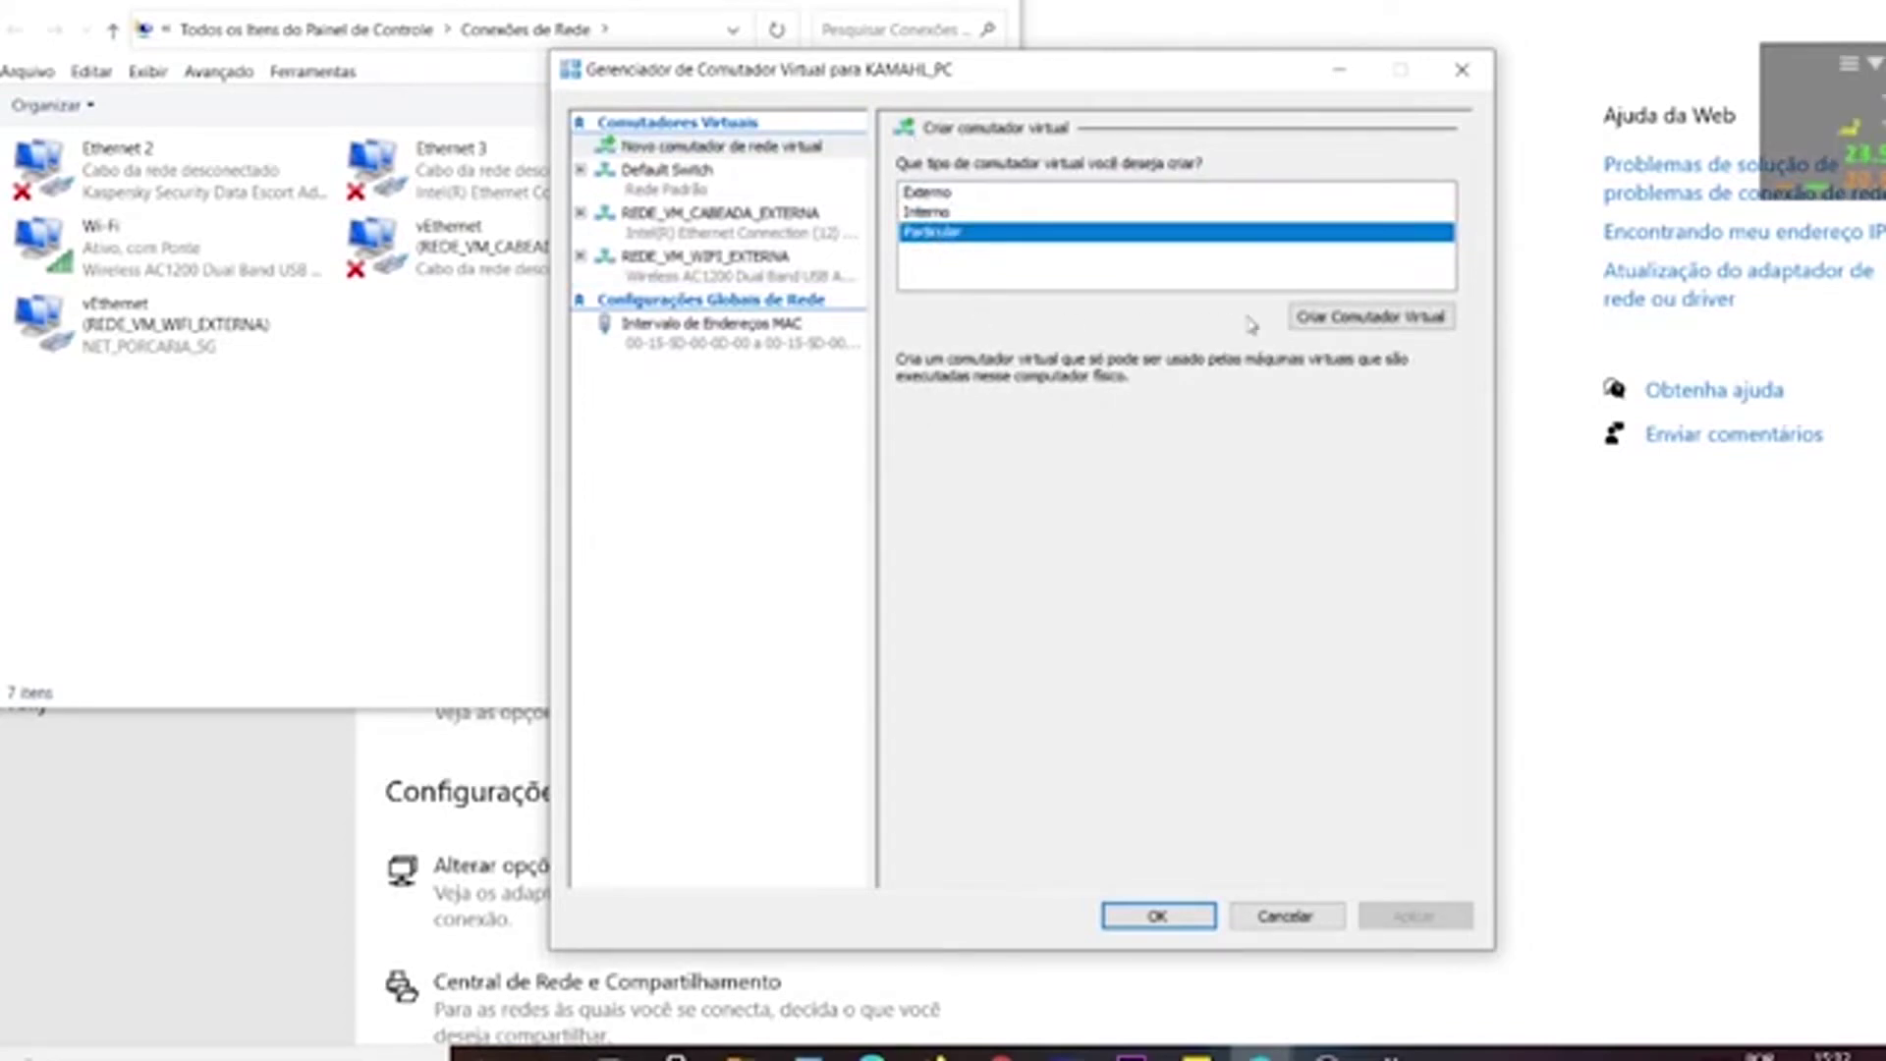
{"action": "left_click", "coordinate": [1316, 316]}
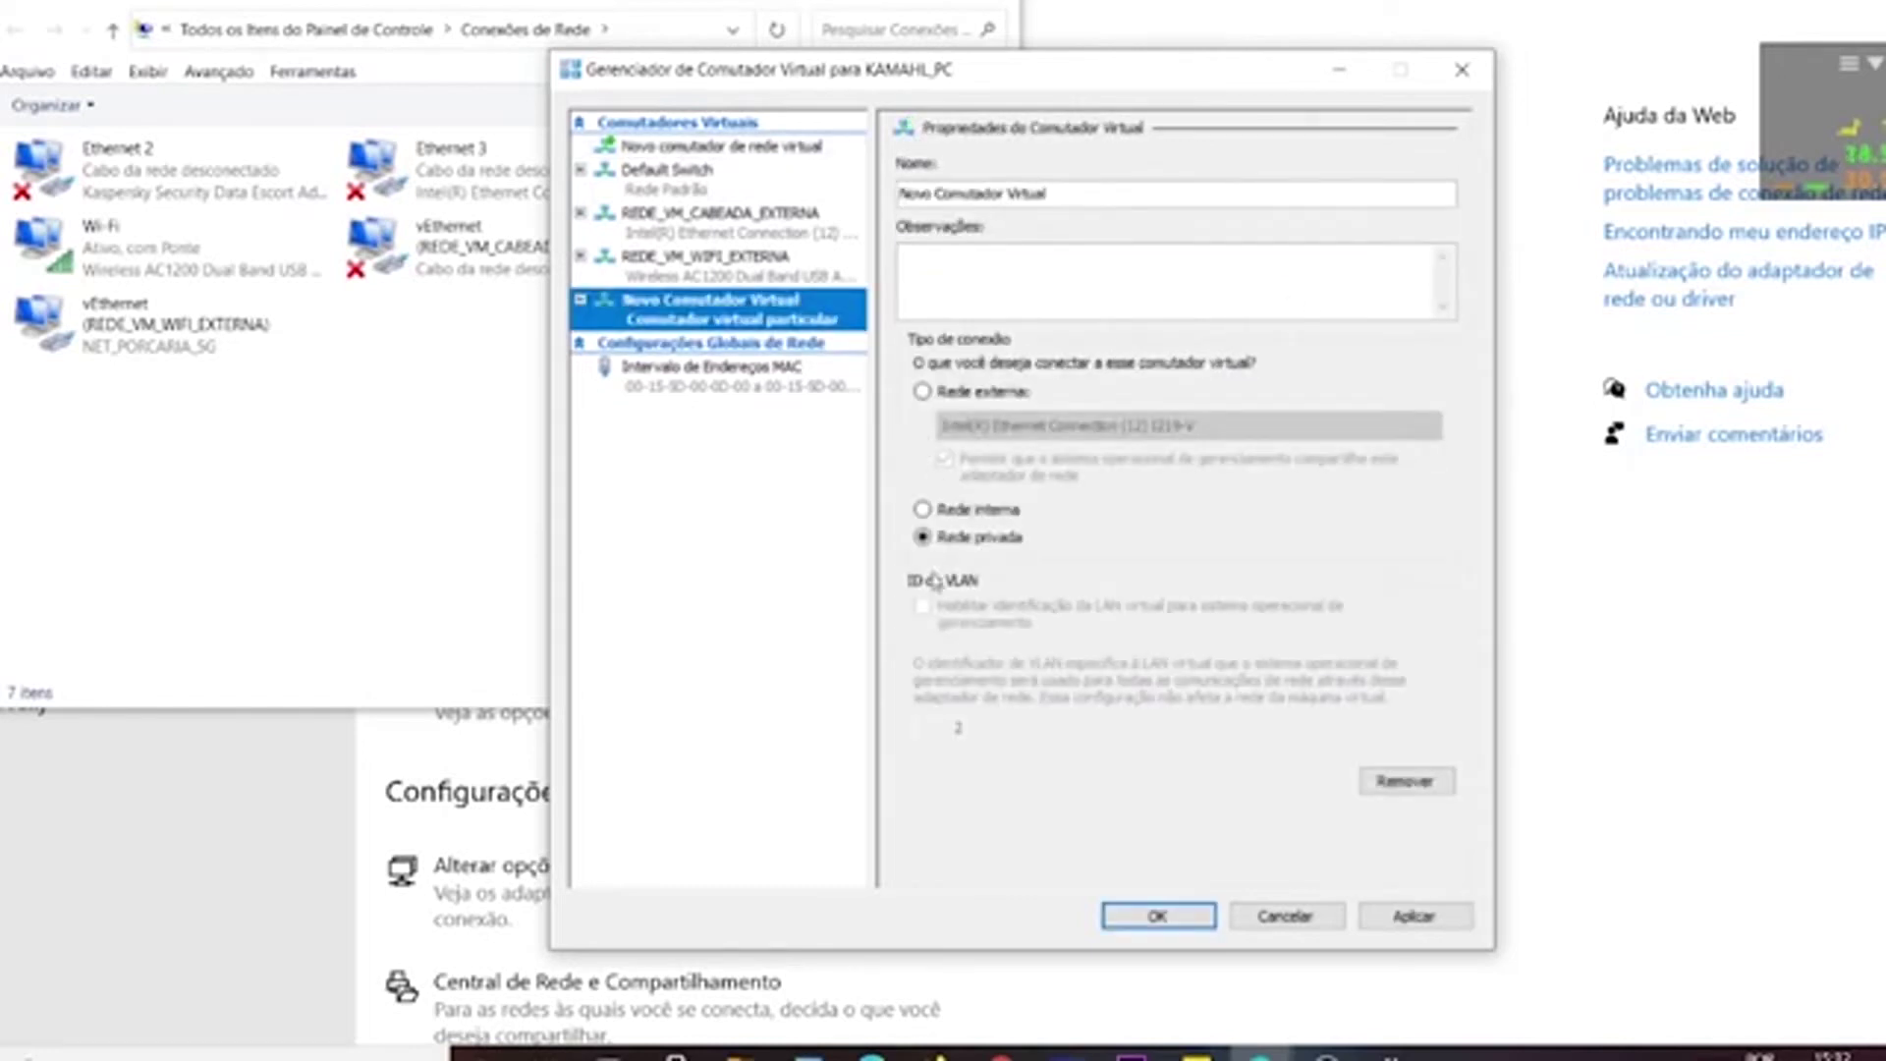
{"action": "left_click", "coordinate": [1082, 194]}
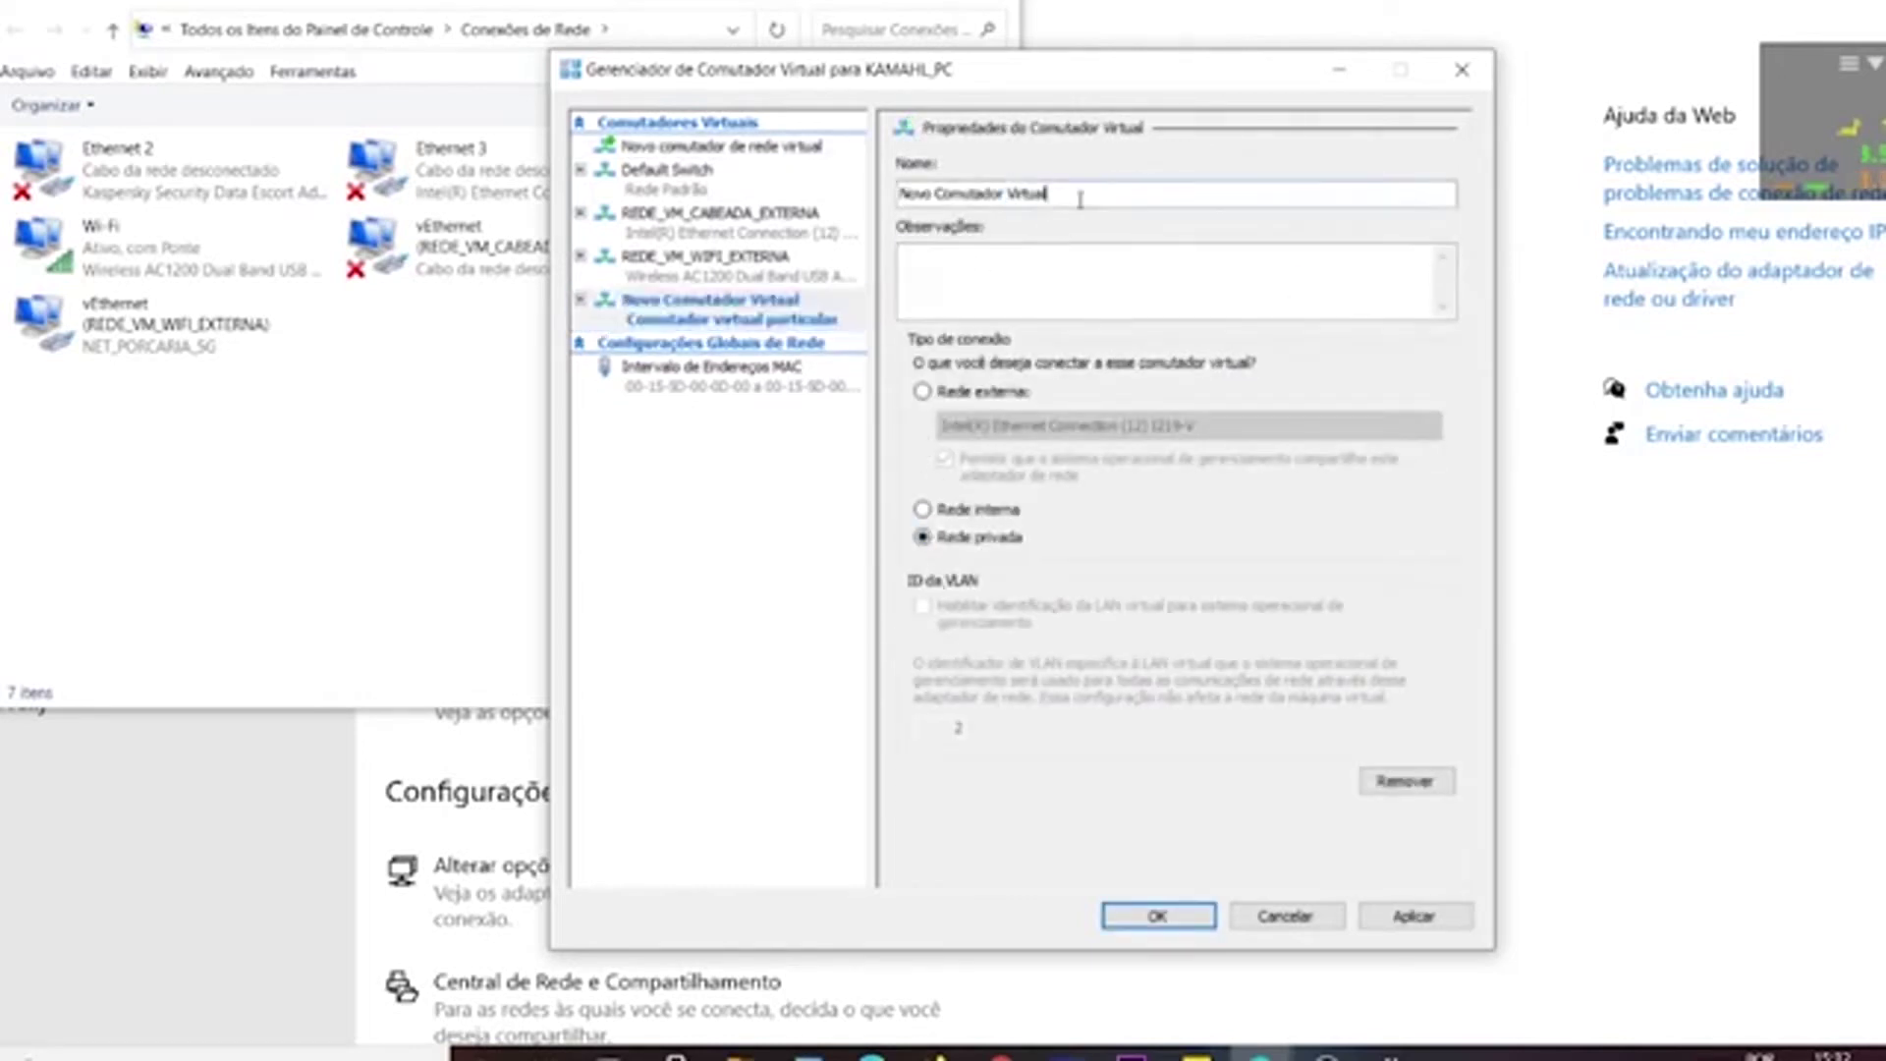
{"action": "left_click_drag", "start_coordinate": [1082, 194], "coordinate": [853, 184]}
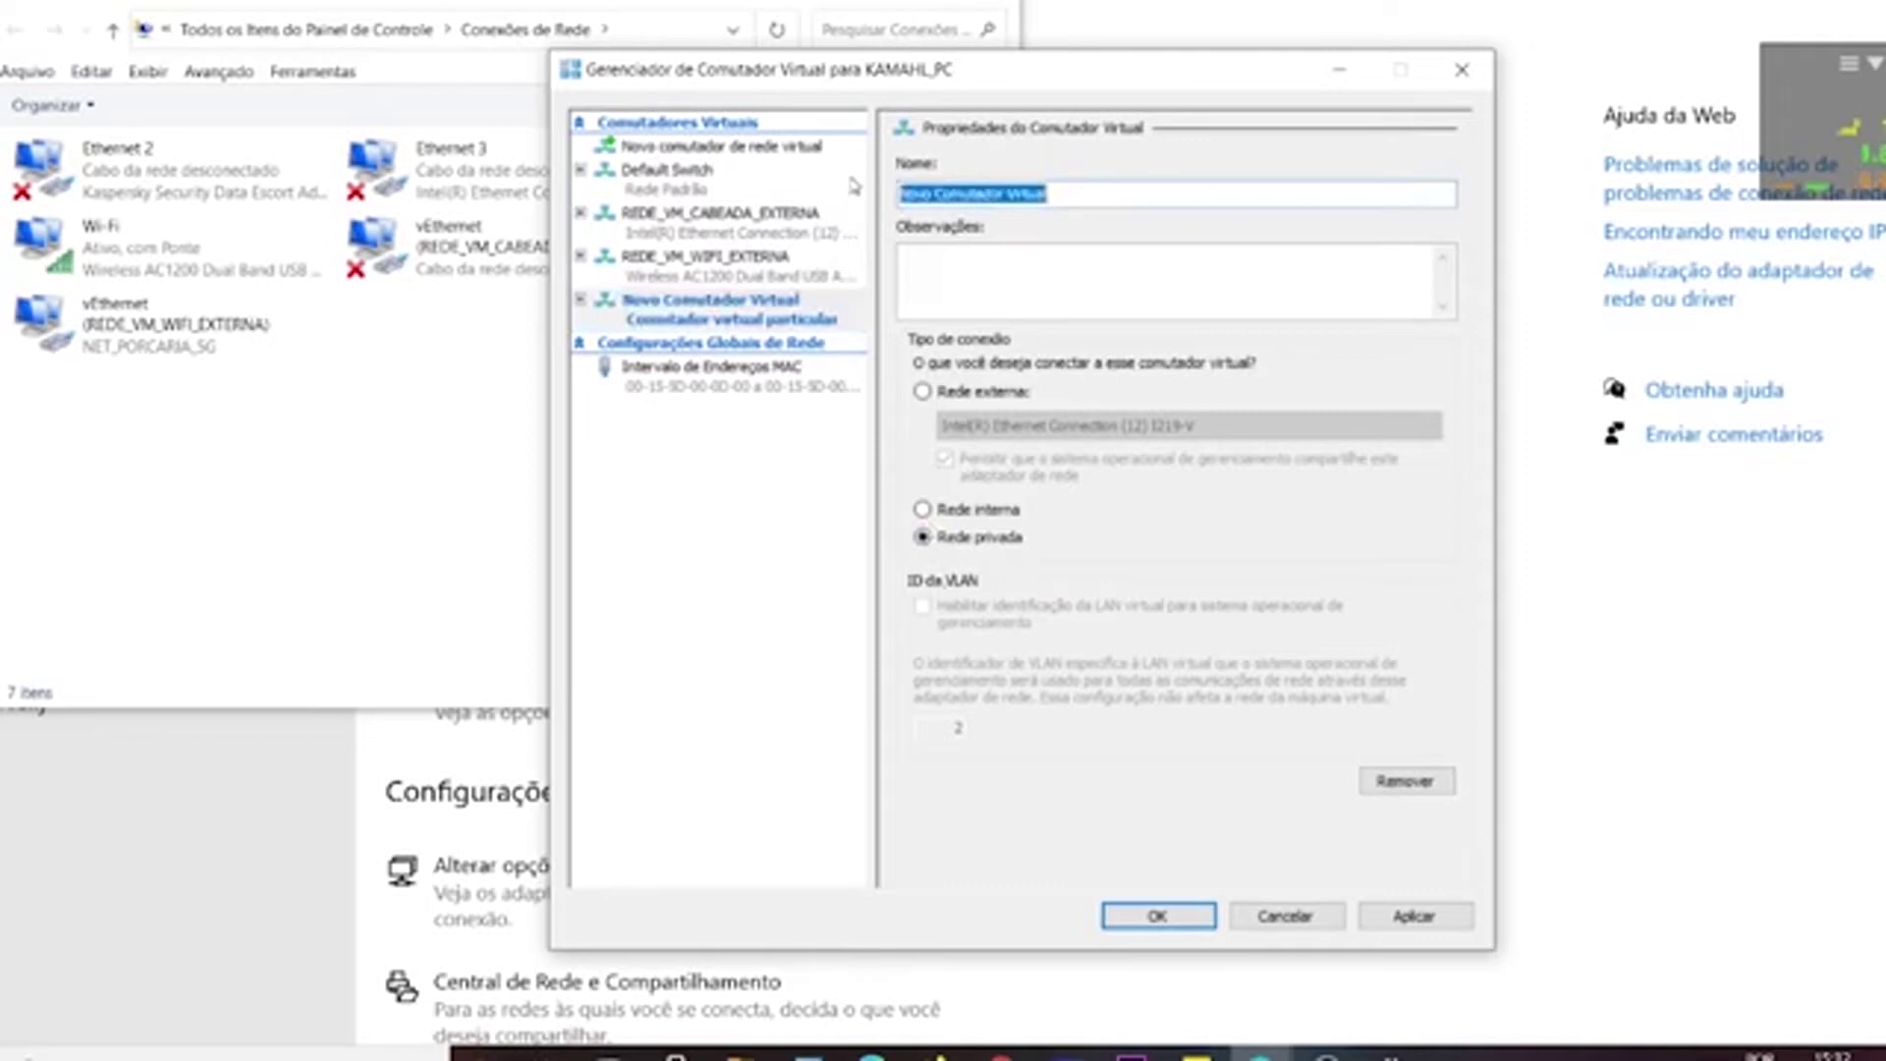
{"action": "type", "text": "REDE"}
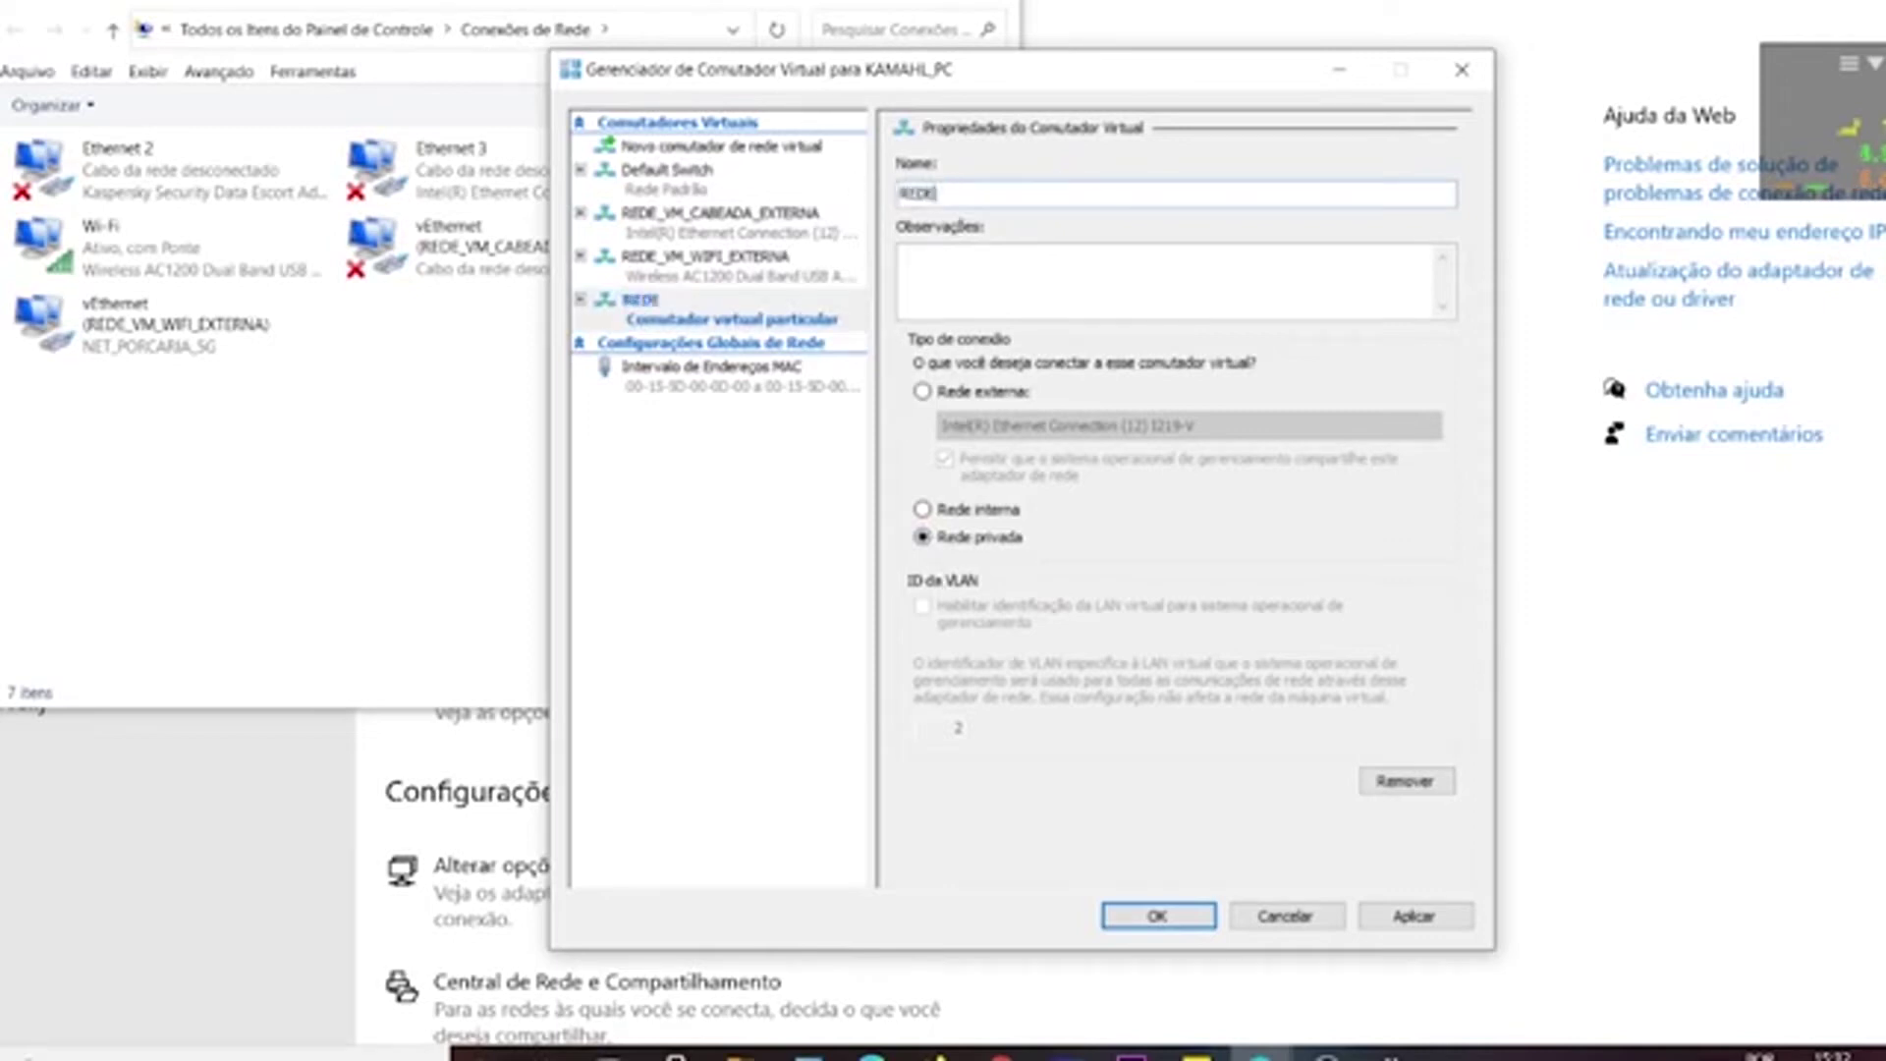
{"action": "type", "text": "_VM_PARTICULAR"}
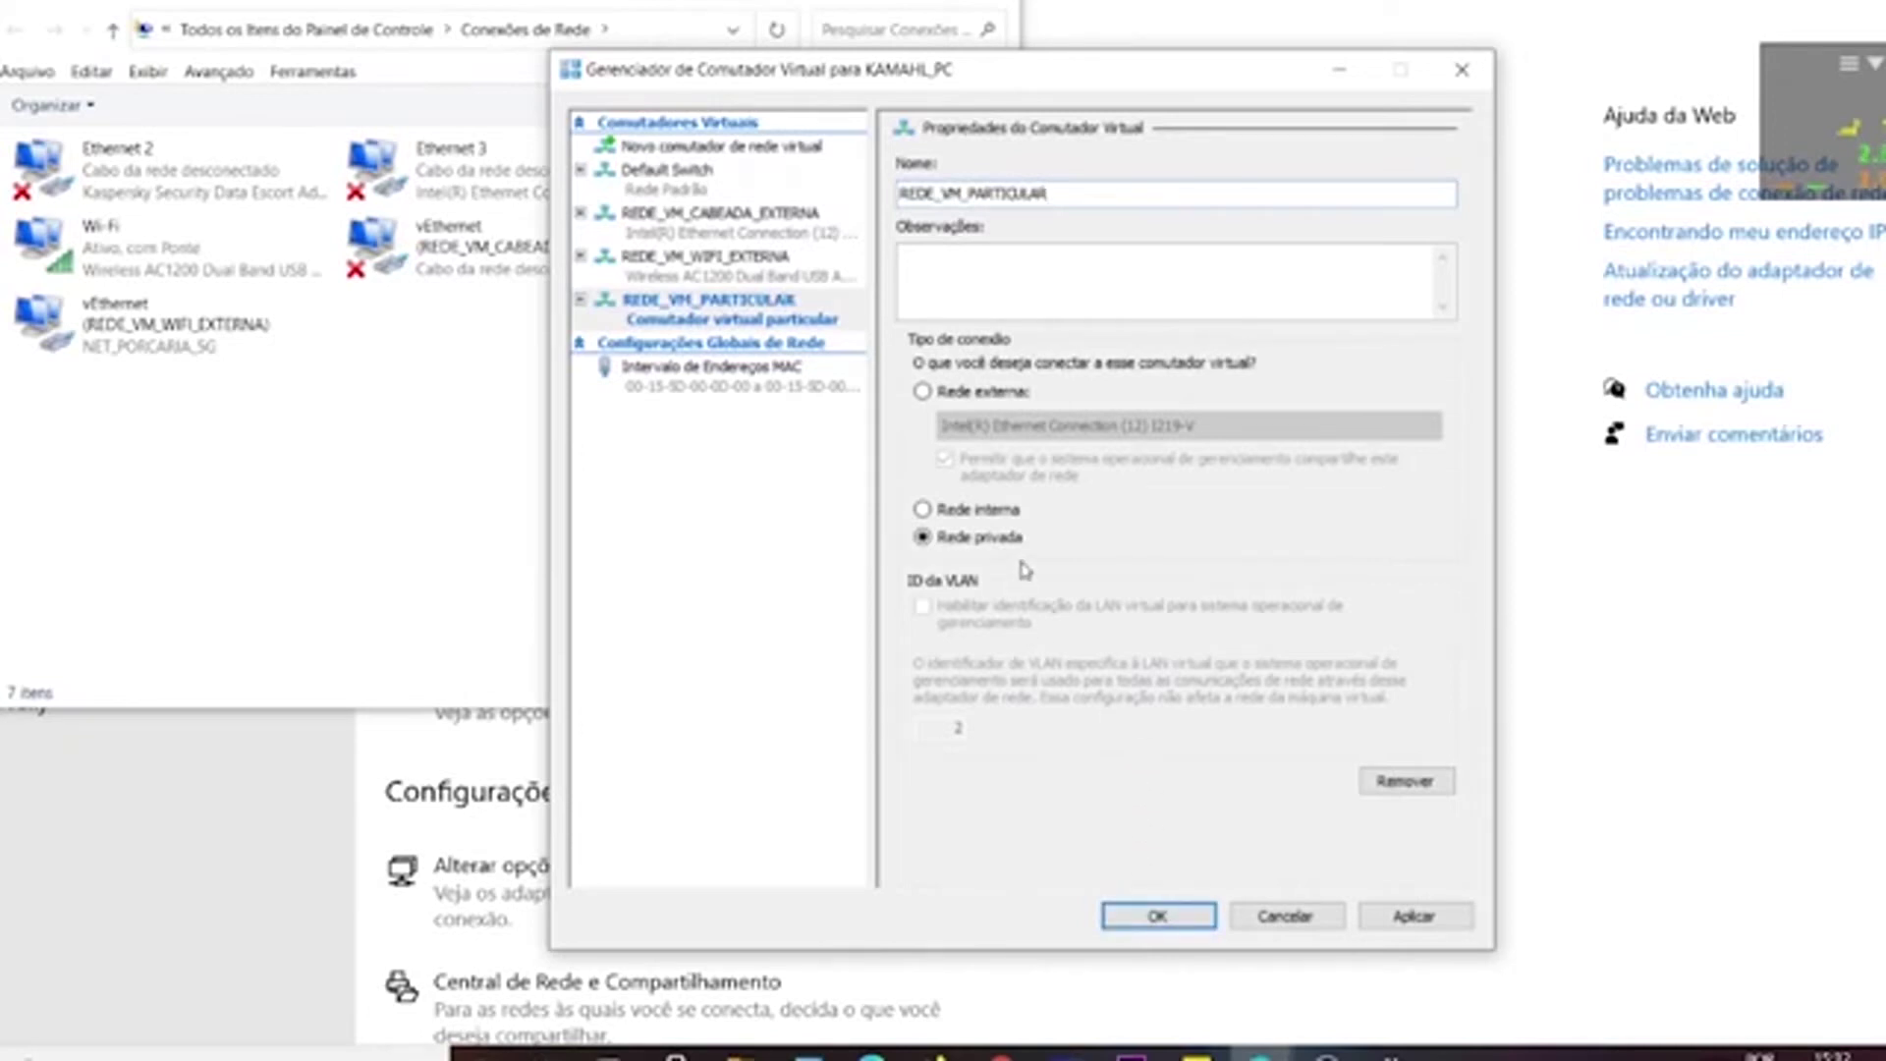
{"action": "left_click", "coordinate": [1159, 915]}
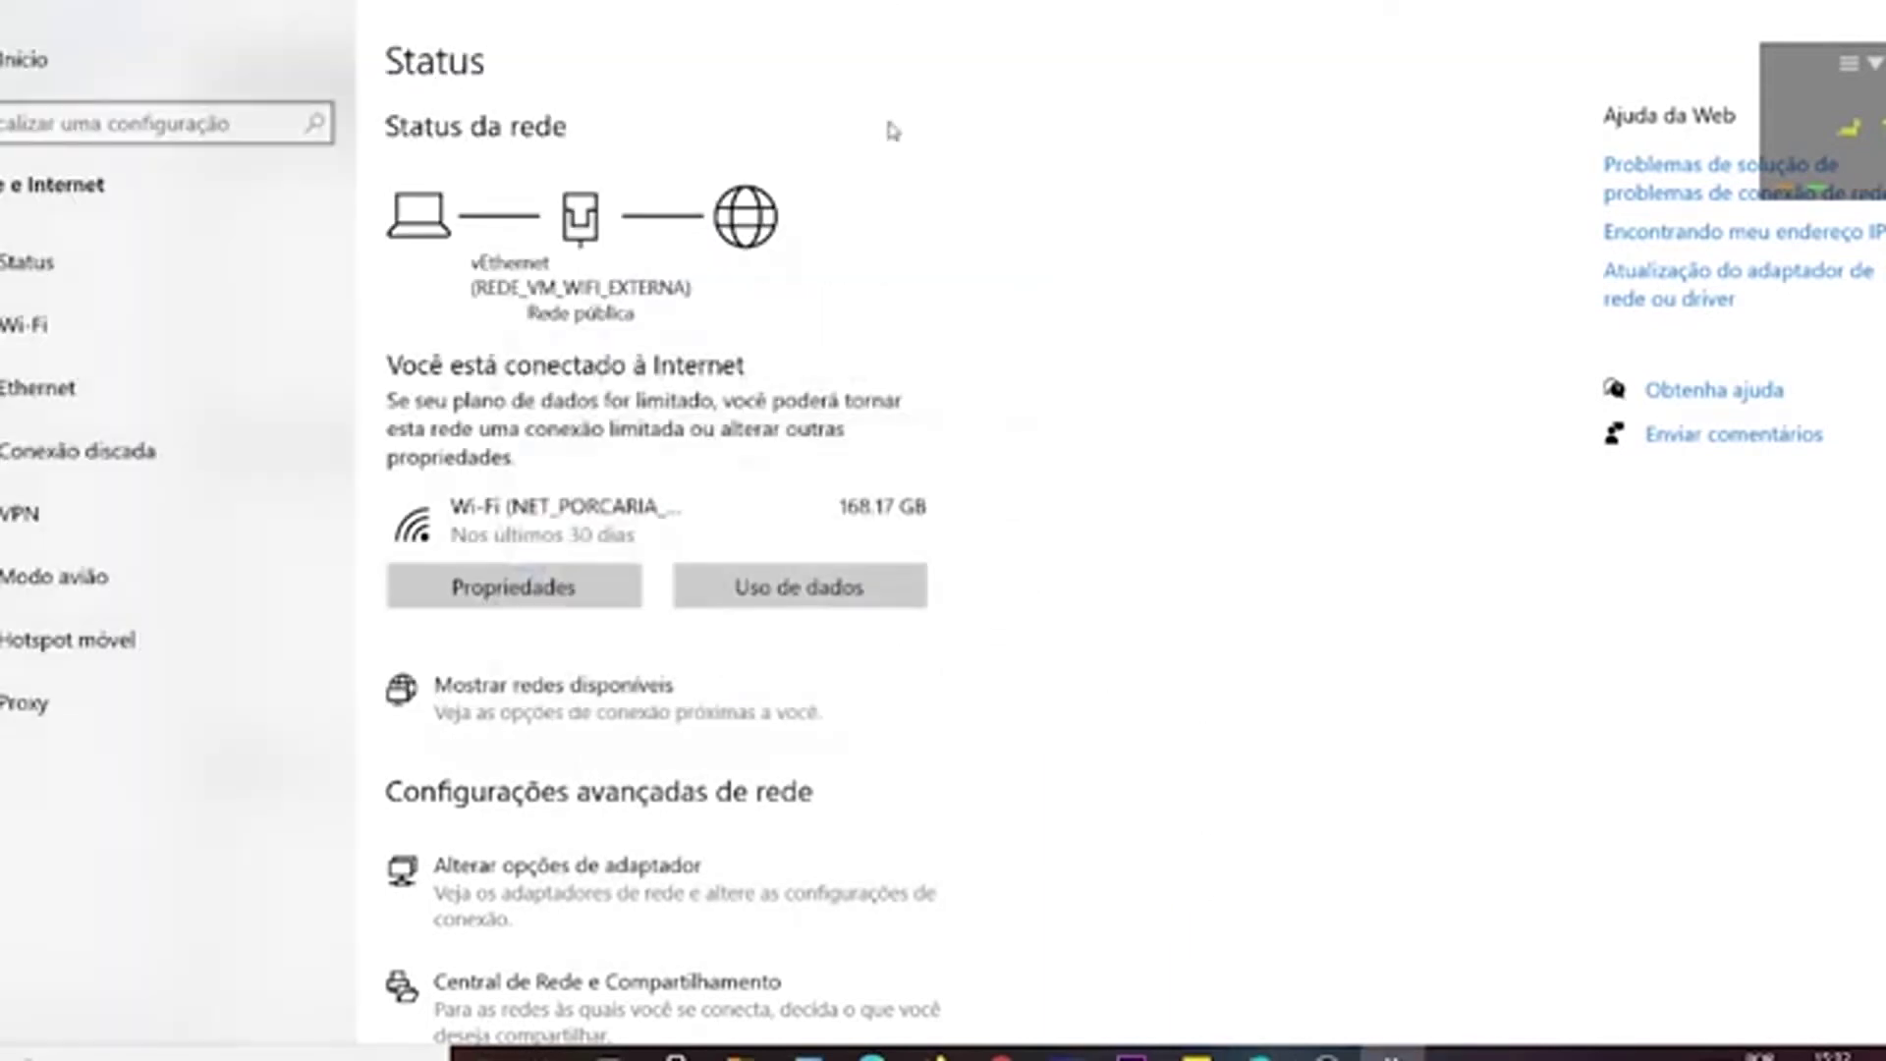
Switch to Hyper-V Manager, start a new virtual machine and name it VM_WINDOWS_SERVER_2008.
{"action": "left_click", "coordinate": [1260, 1053]}
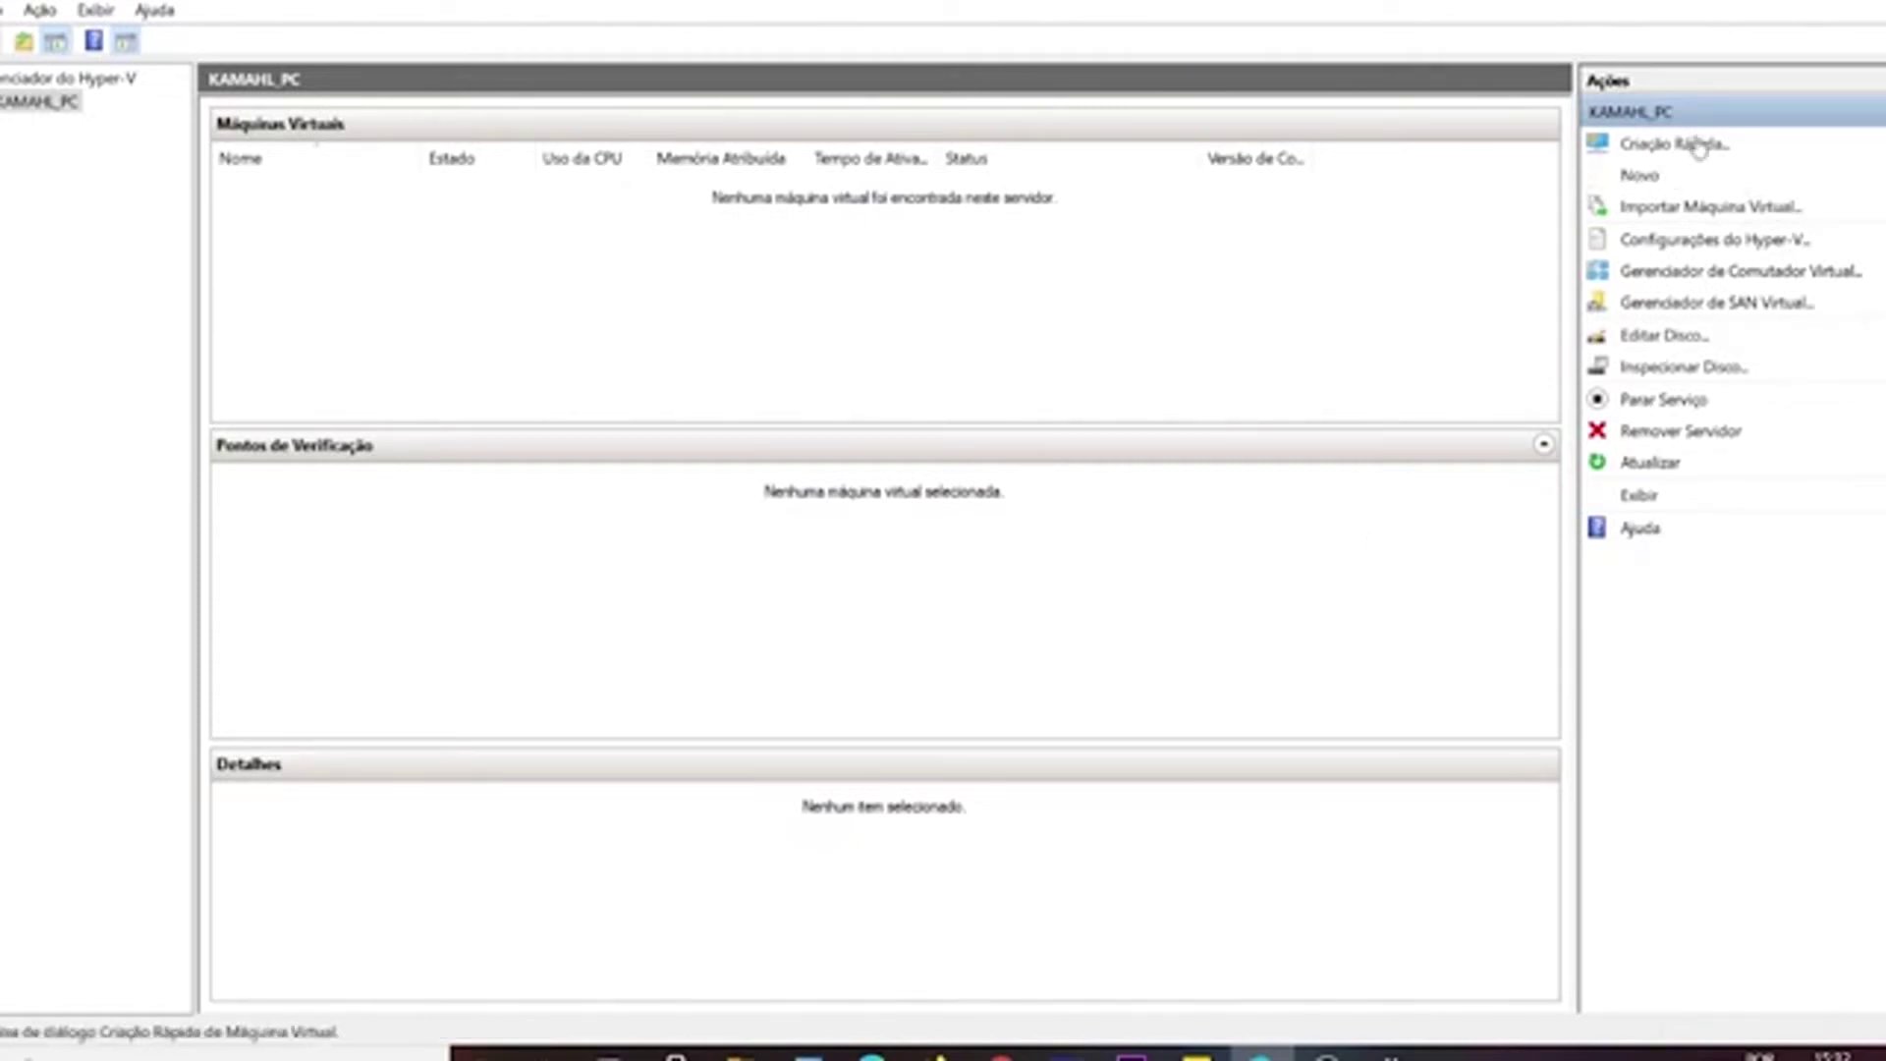
{"action": "left_click", "coordinate": [1672, 184]}
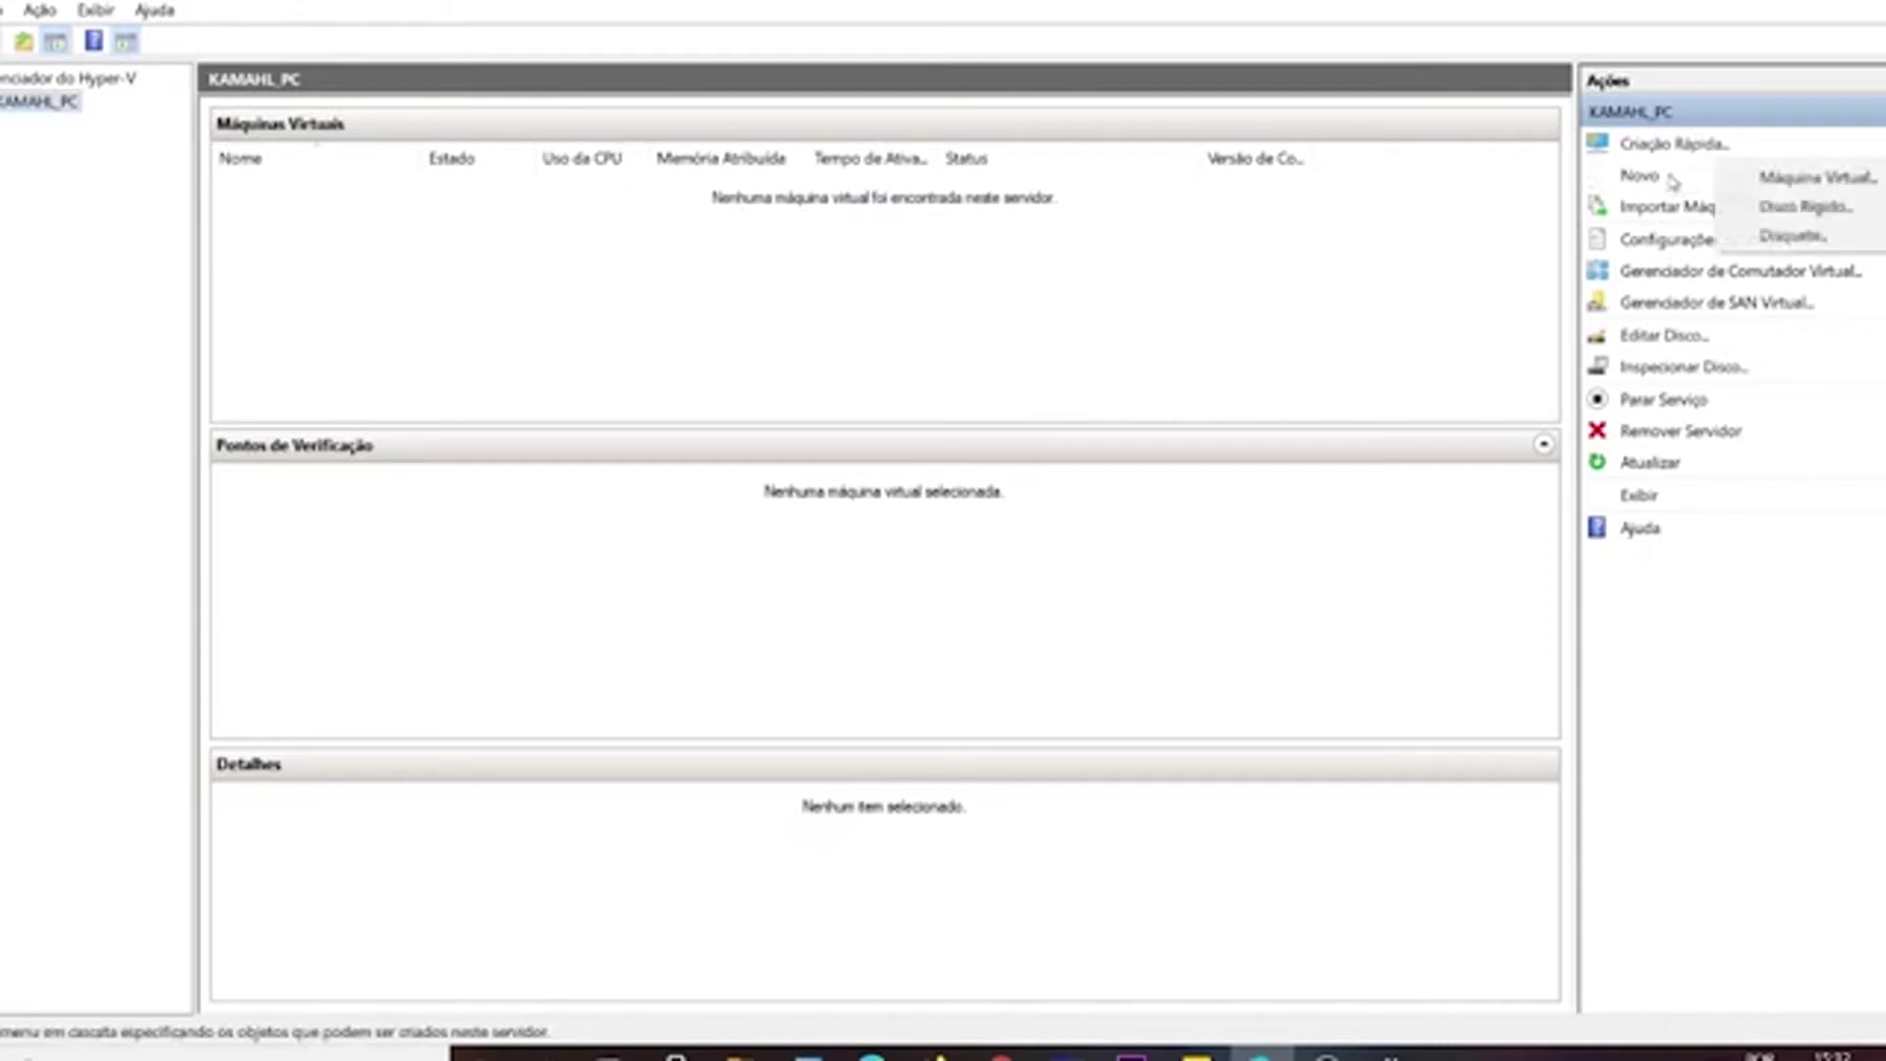
{"action": "left_click", "coordinate": [1814, 182]}
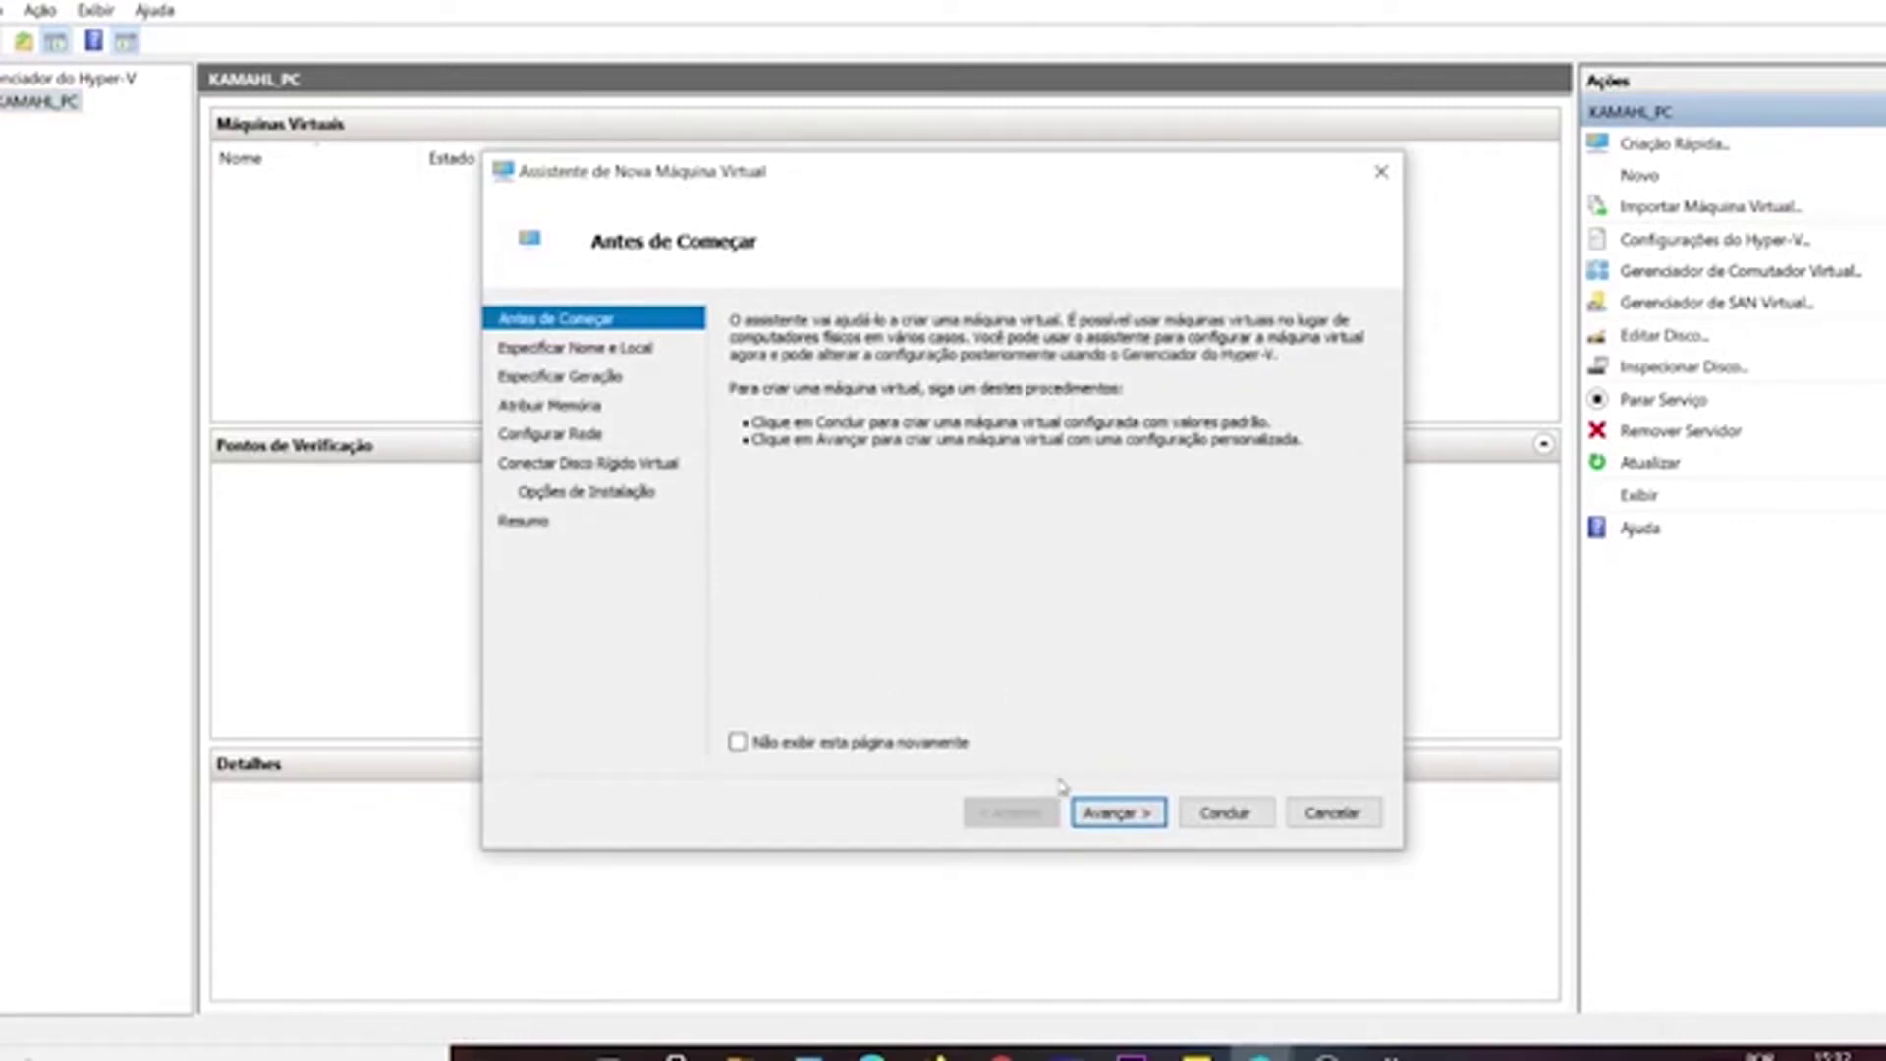
{"action": "left_click", "coordinate": [1105, 810]}
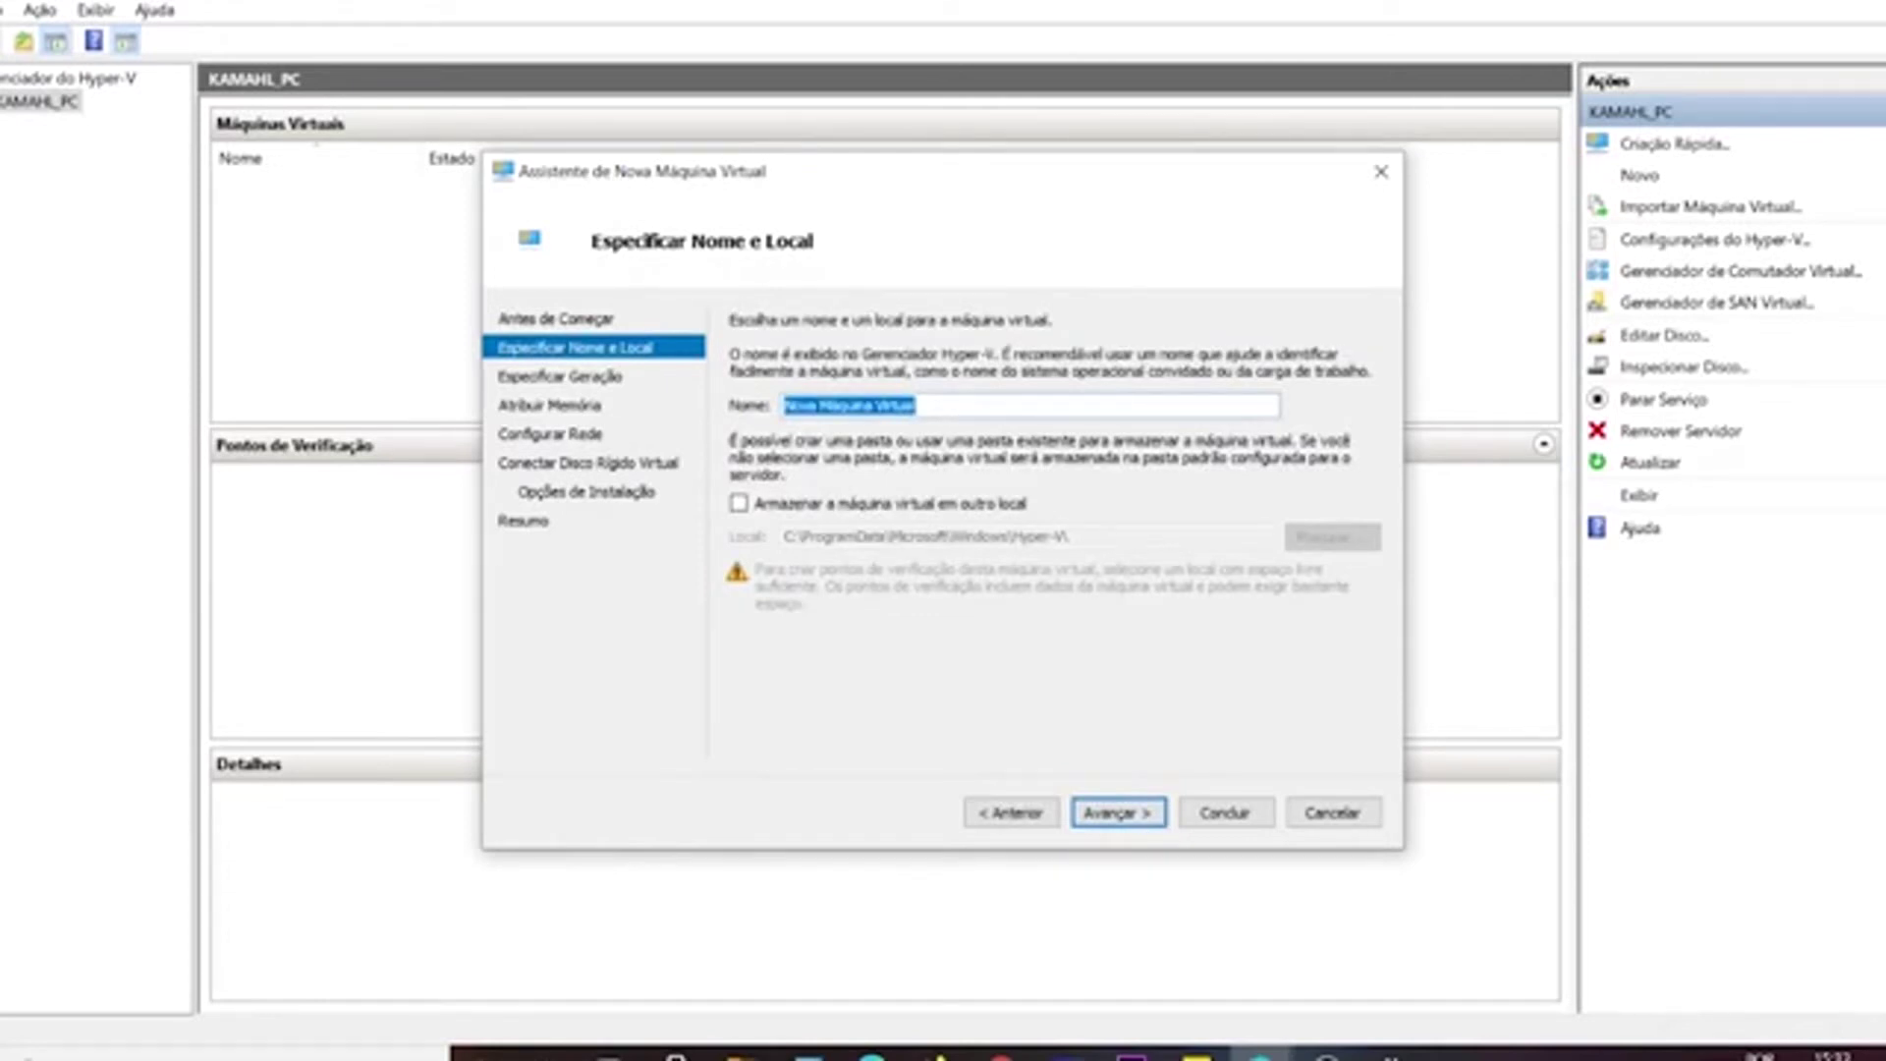
{"action": "type", "text": "VM_"}
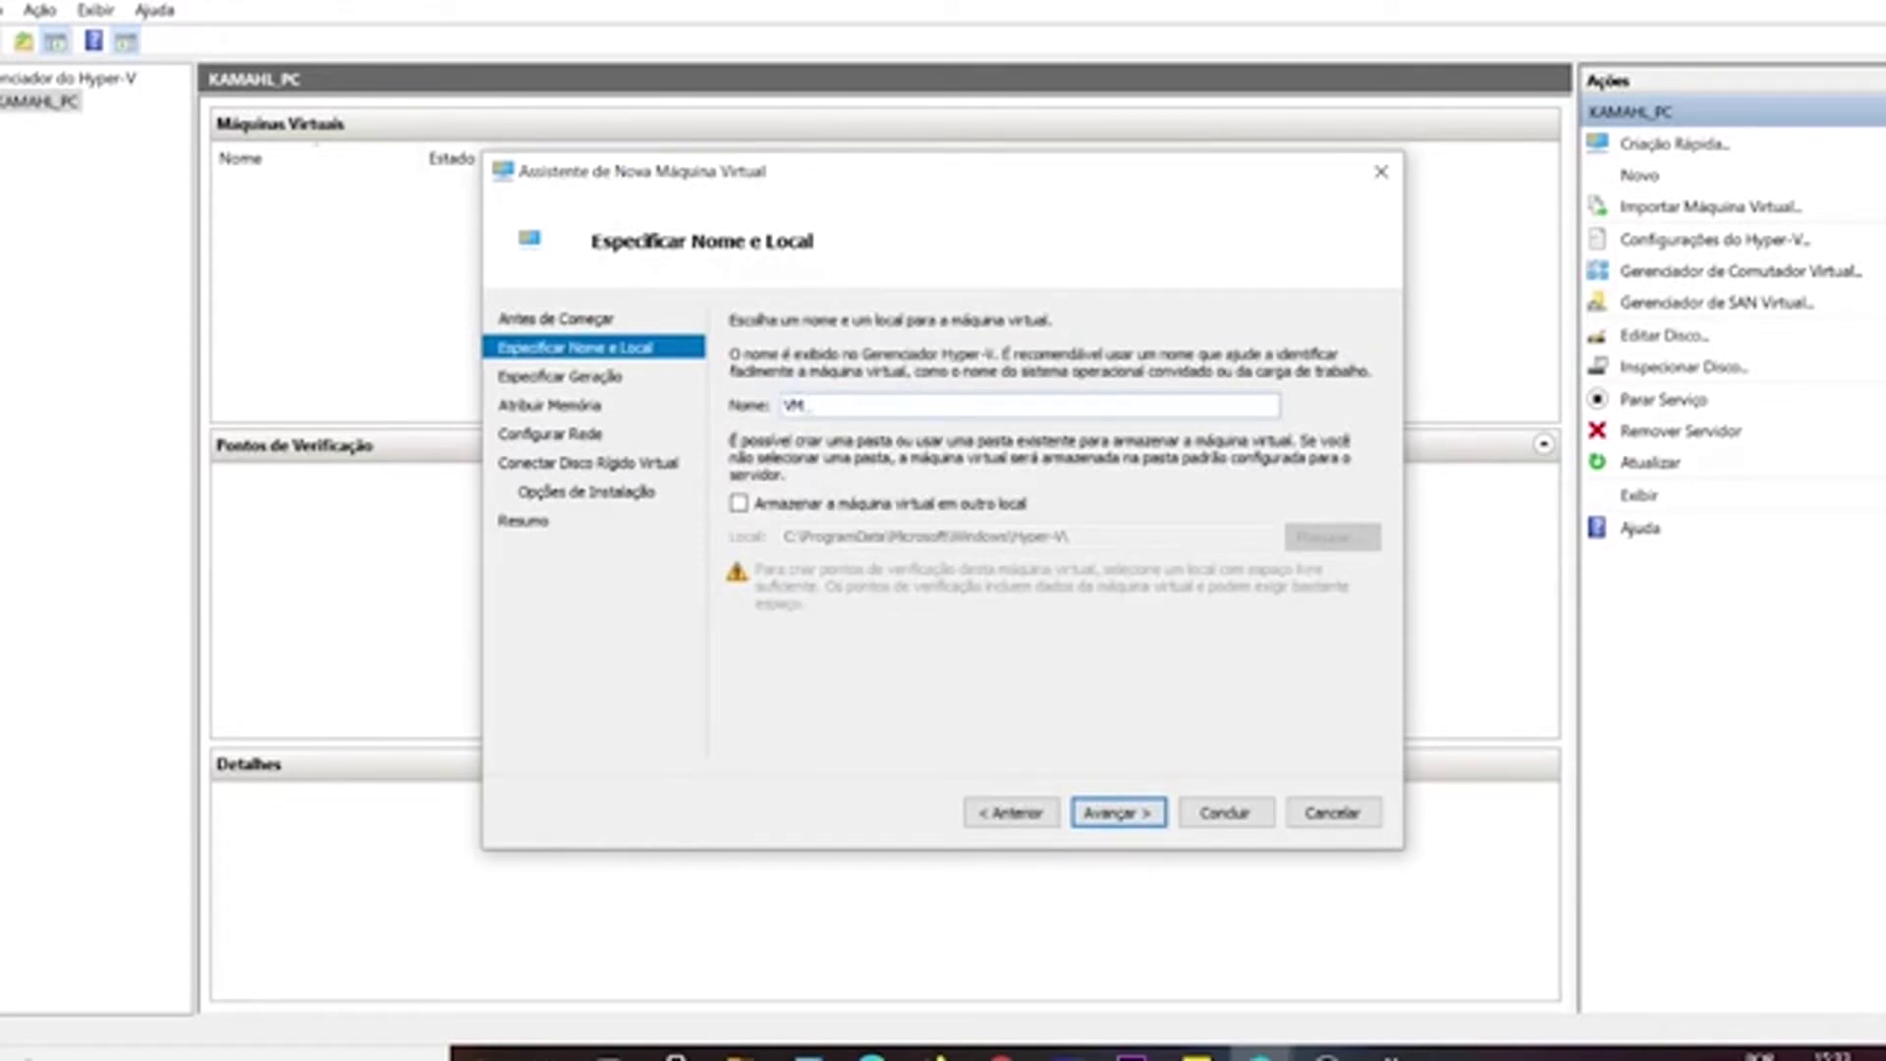
{"action": "type", "text": " WINDOWS_SERVER_"}
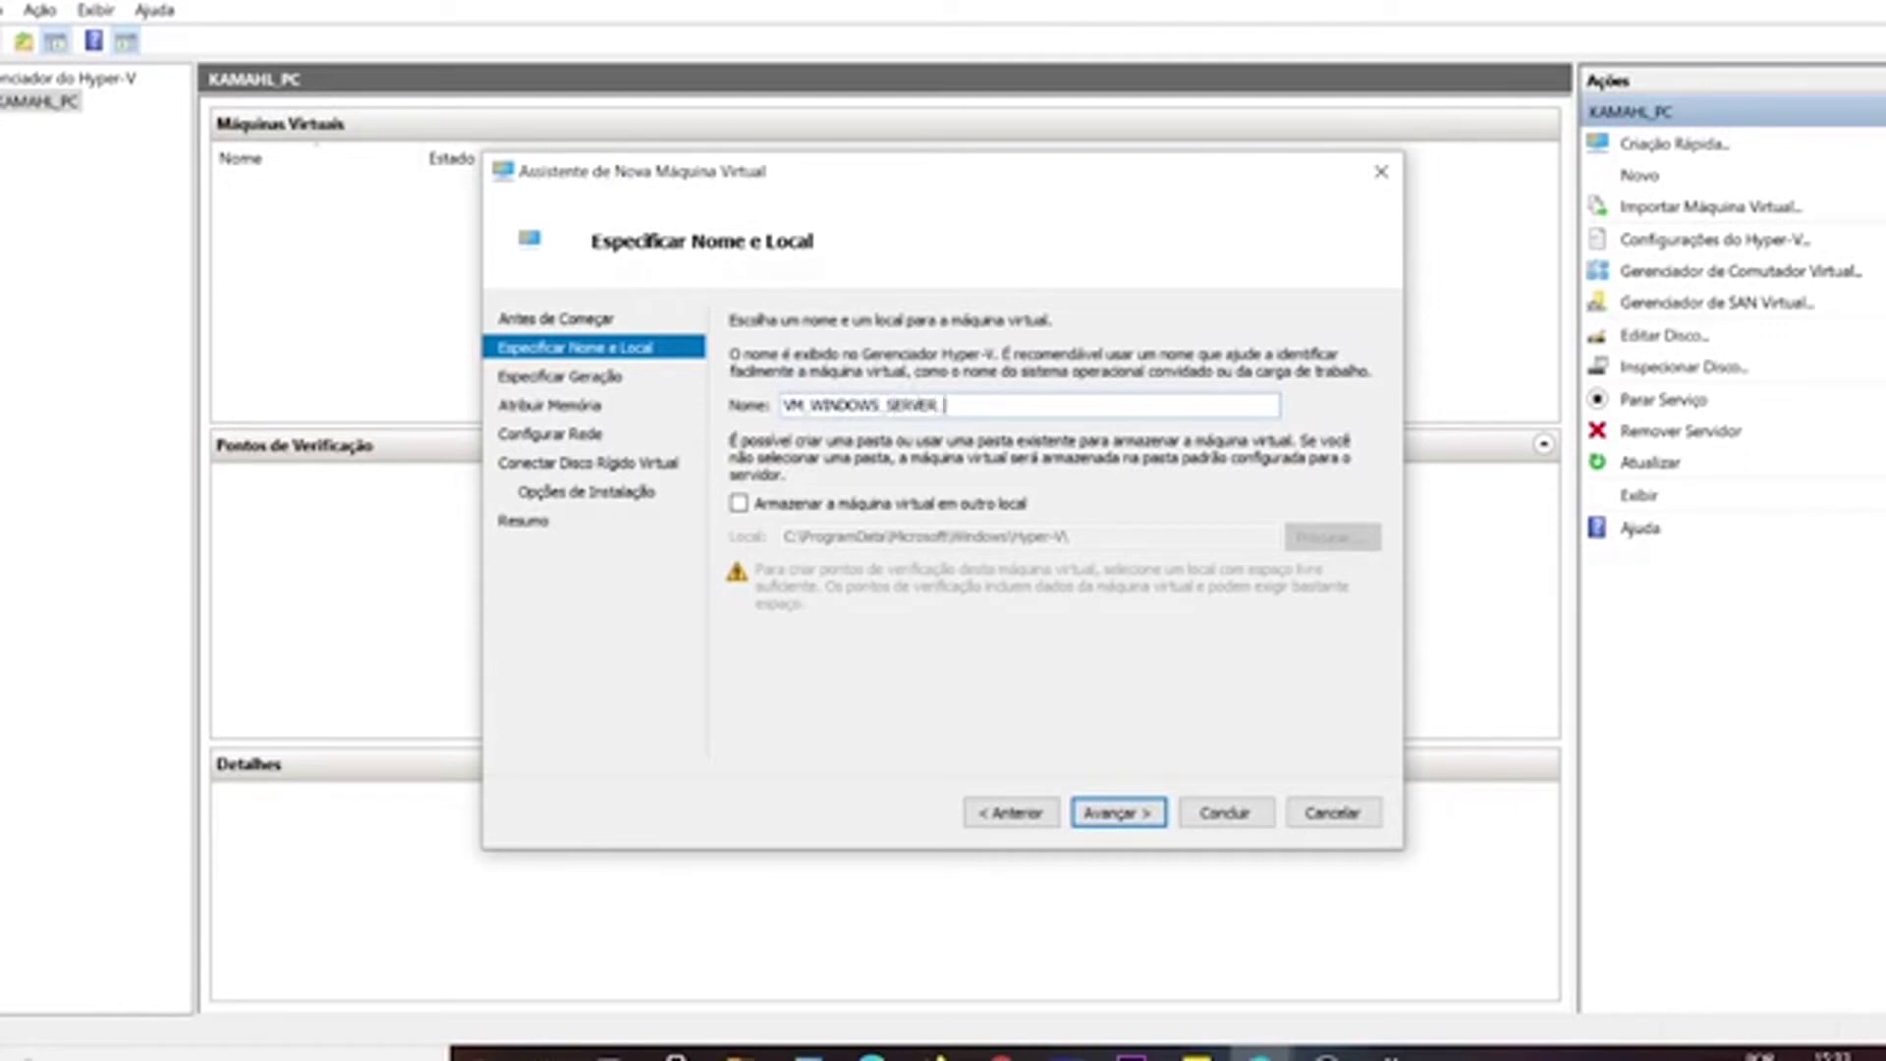
{"action": "type", "text": "2008"}
Enable storing the virtual machine in another location and browse to the MAQUINAS VIRTUAIS folder on DADOS_HD_1TB (D:).
{"action": "left_click", "coordinate": [910, 507]}
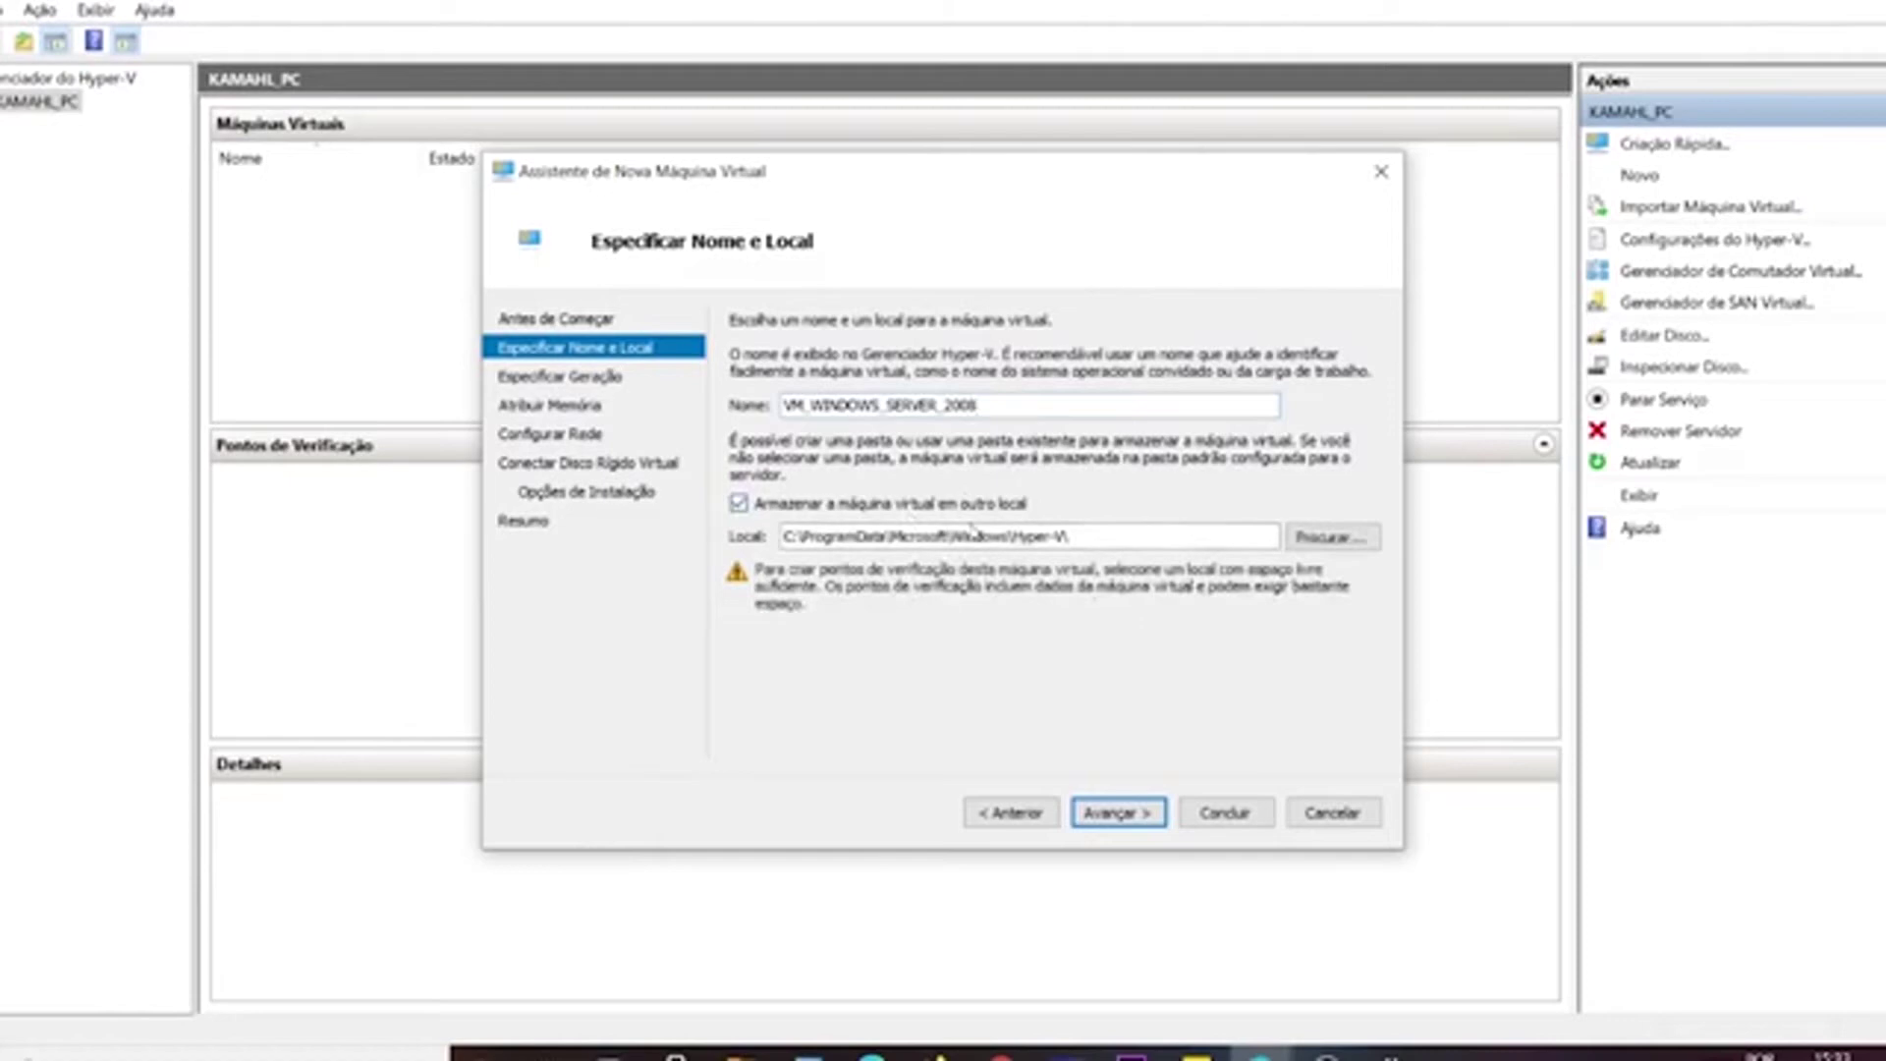
{"action": "left_click", "coordinate": [1328, 537]}
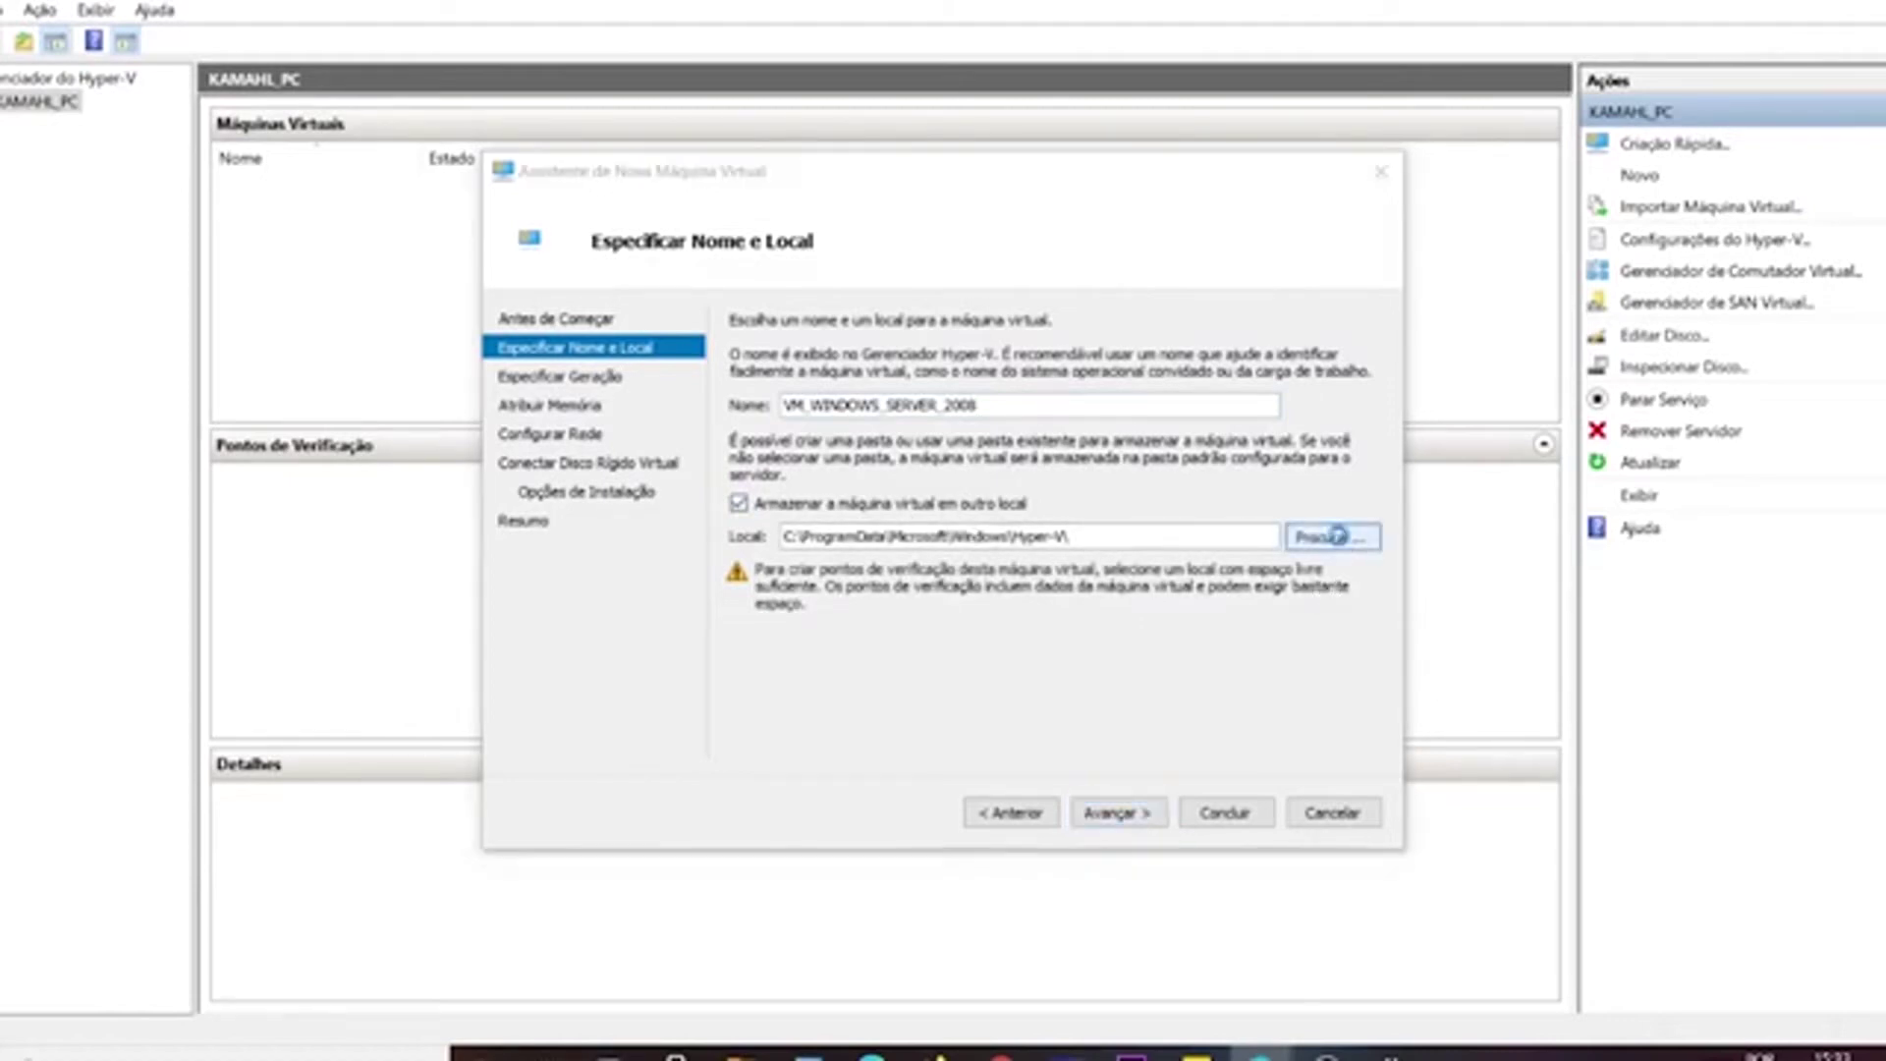
{"action": "scroll", "coordinate": [619, 678], "scroll_direction": "down", "scroll_amount": 2}
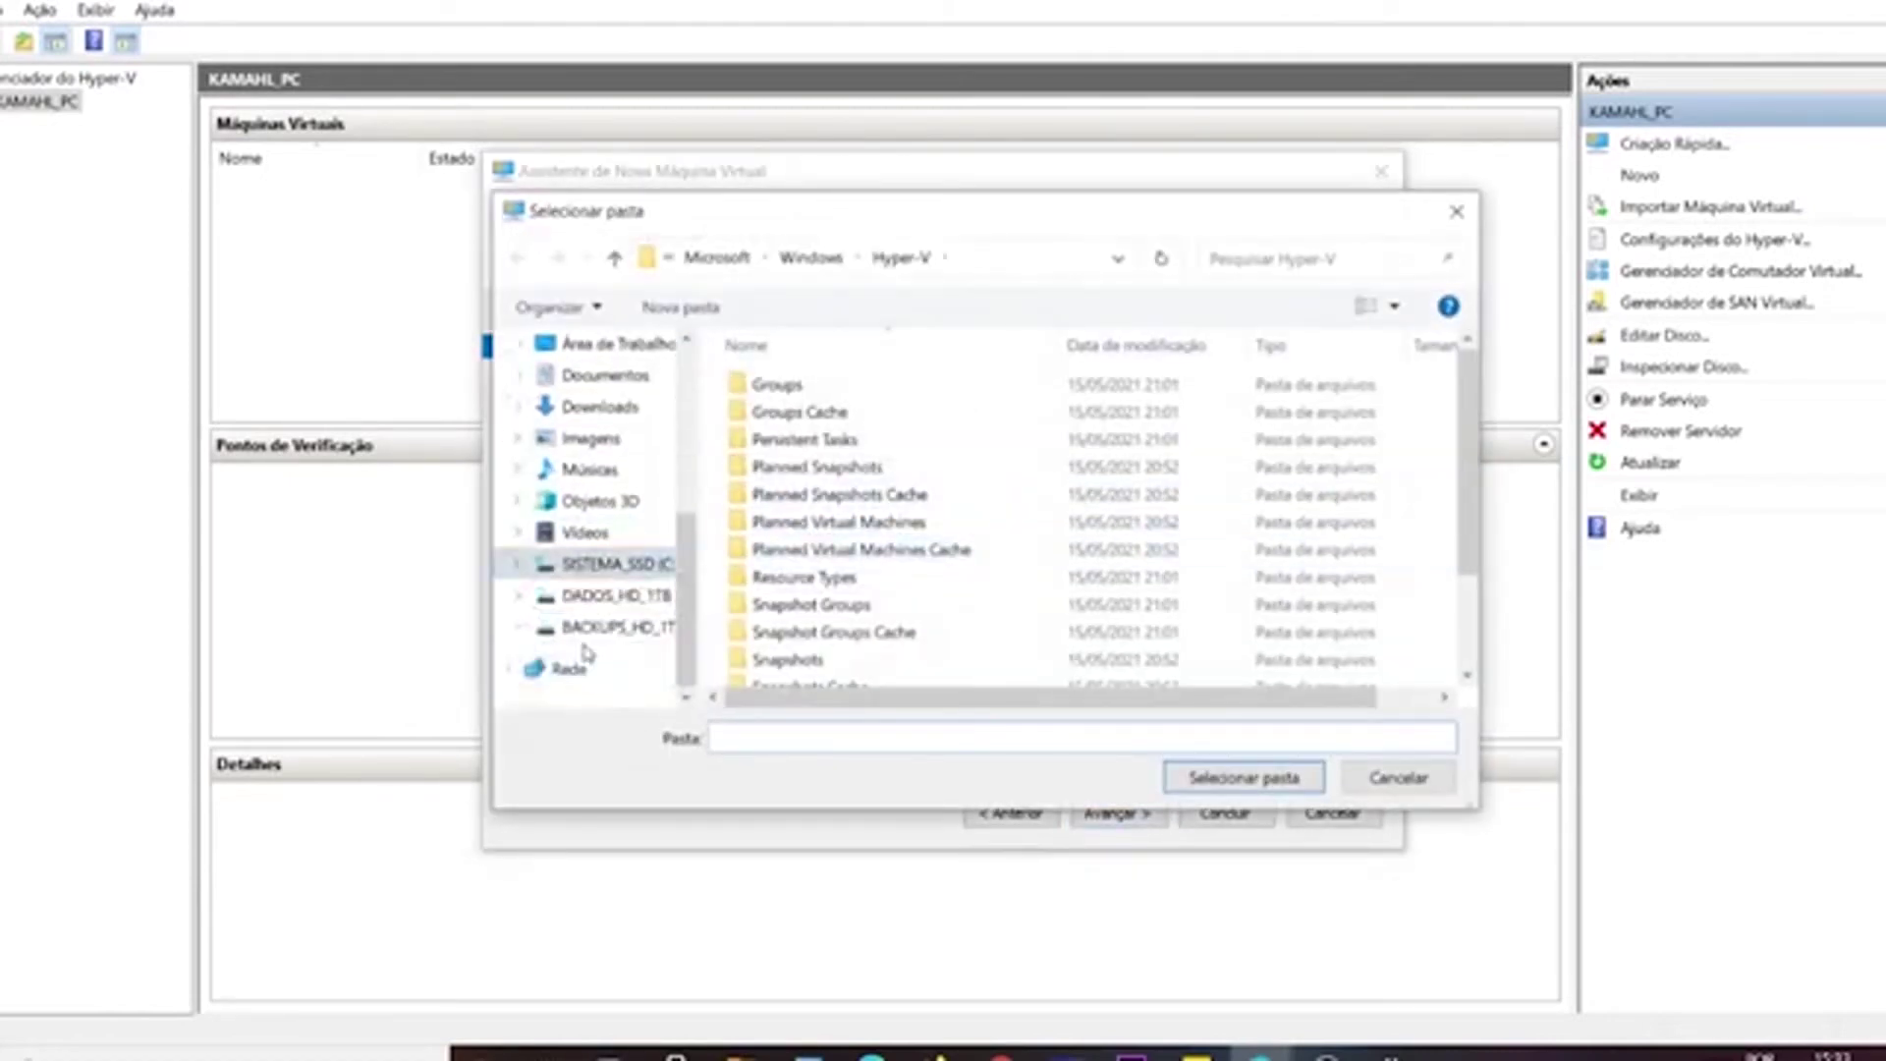
{"action": "left_click", "coordinate": [613, 599]}
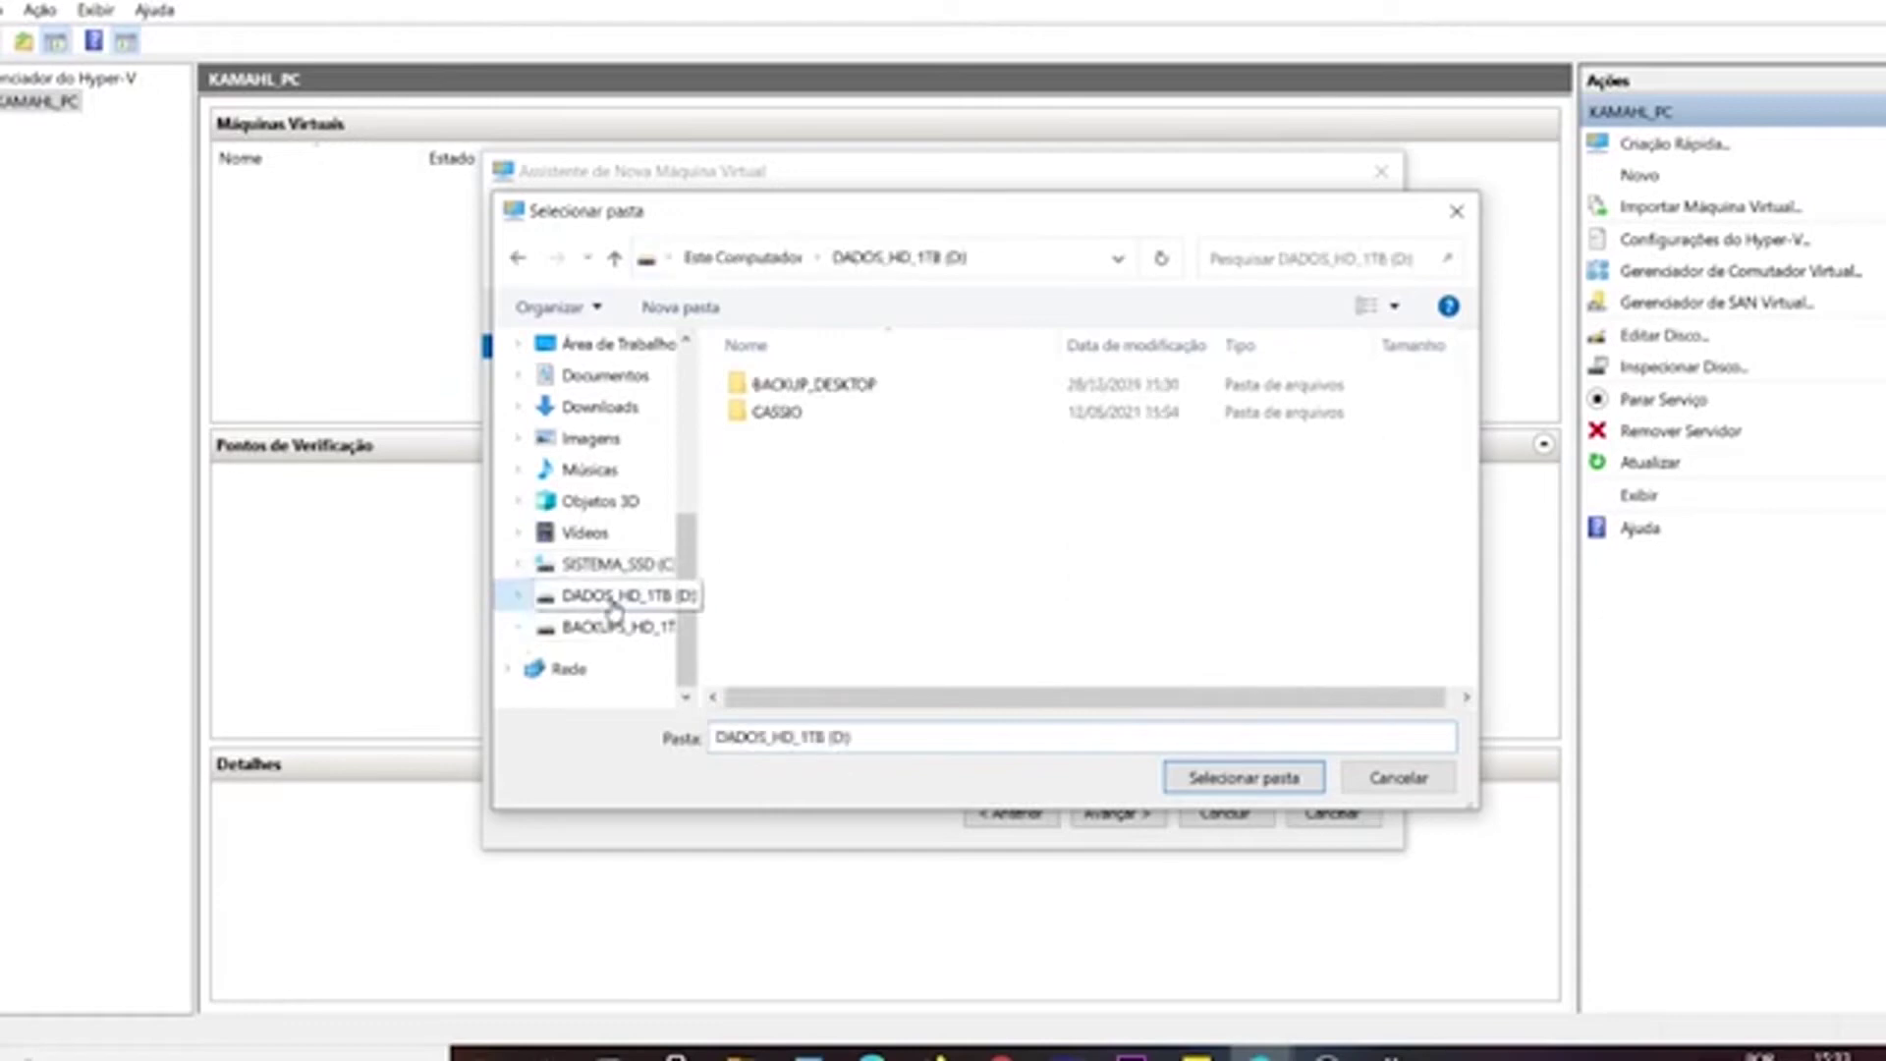
{"action": "left_click", "coordinate": [780, 420]}
{"action": "double_click", "coordinate": [779, 415]}
{"action": "scroll", "coordinate": [884, 474], "scroll_direction": "down", "scroll_amount": 1}
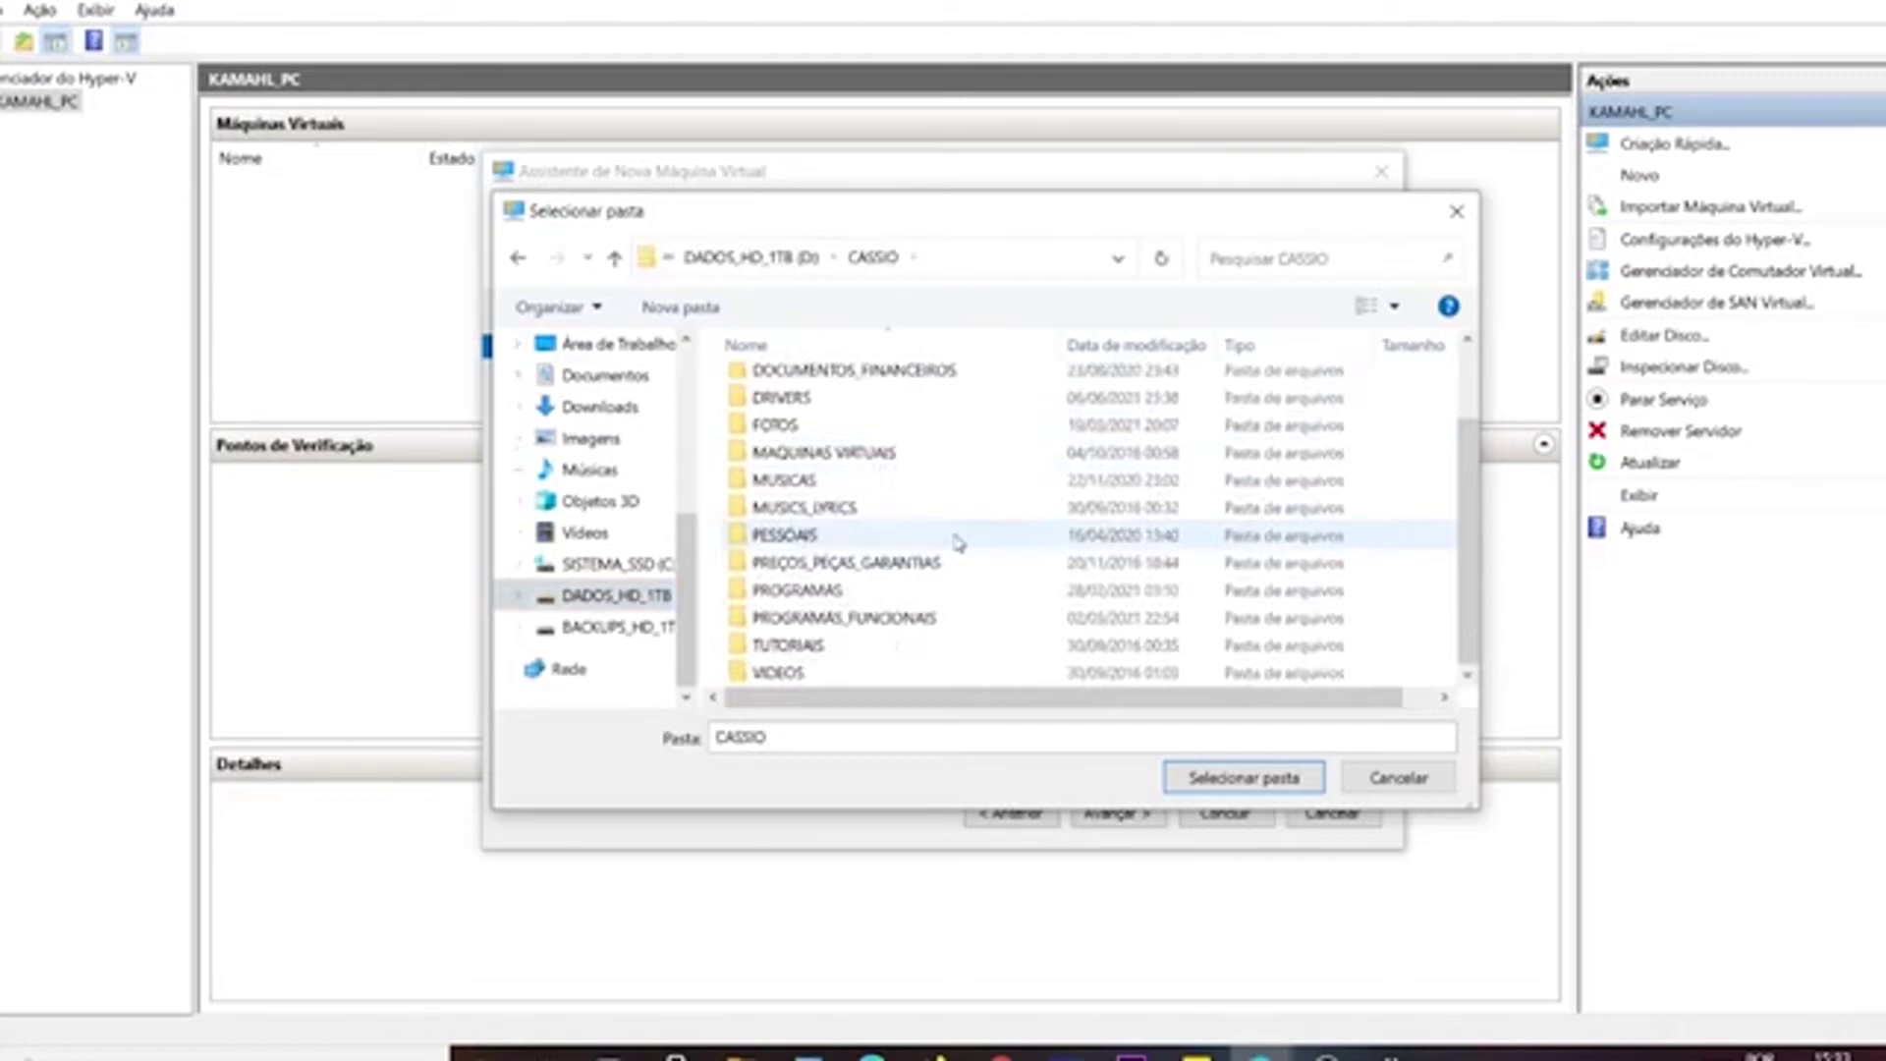
{"action": "double_click", "coordinate": [862, 452]}
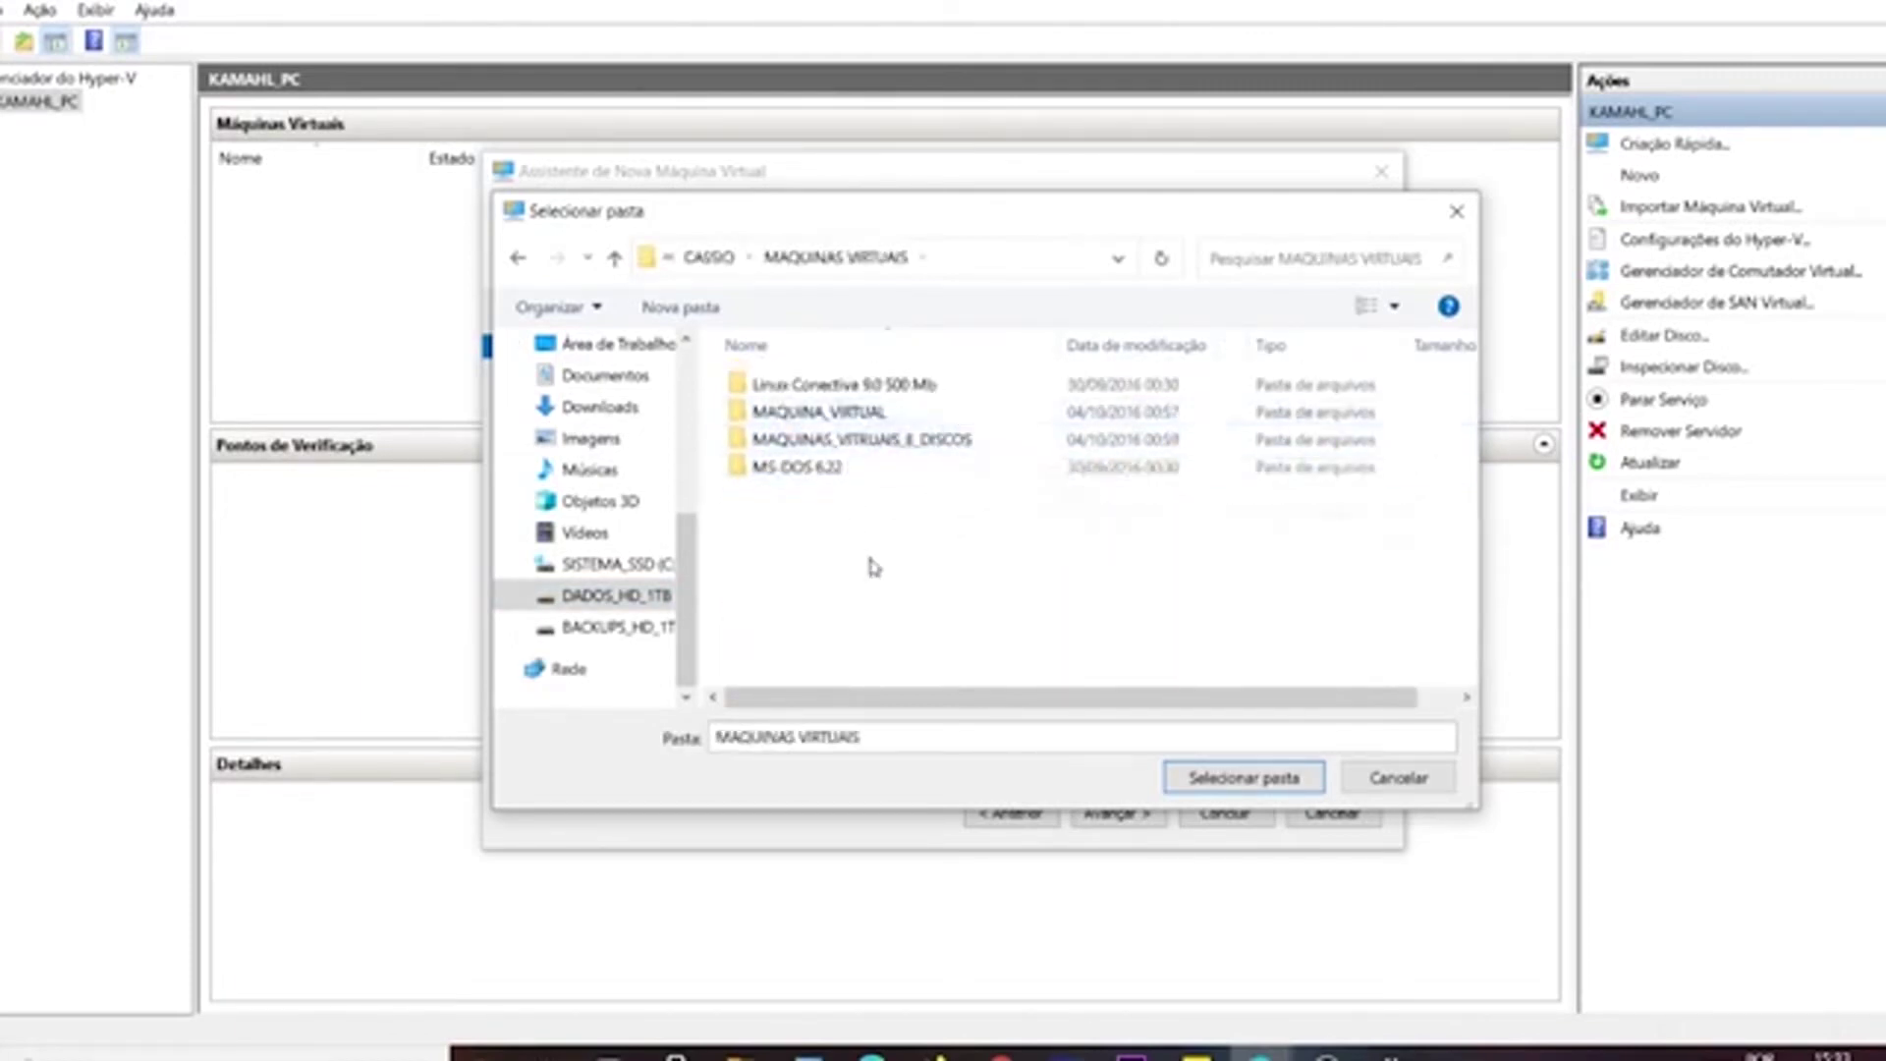
Create a folder named HYPERV_VM_W-SERVER-2008 inside MAQUINAS VIRTUAIS.
{"action": "right_click", "coordinate": [820, 559]}
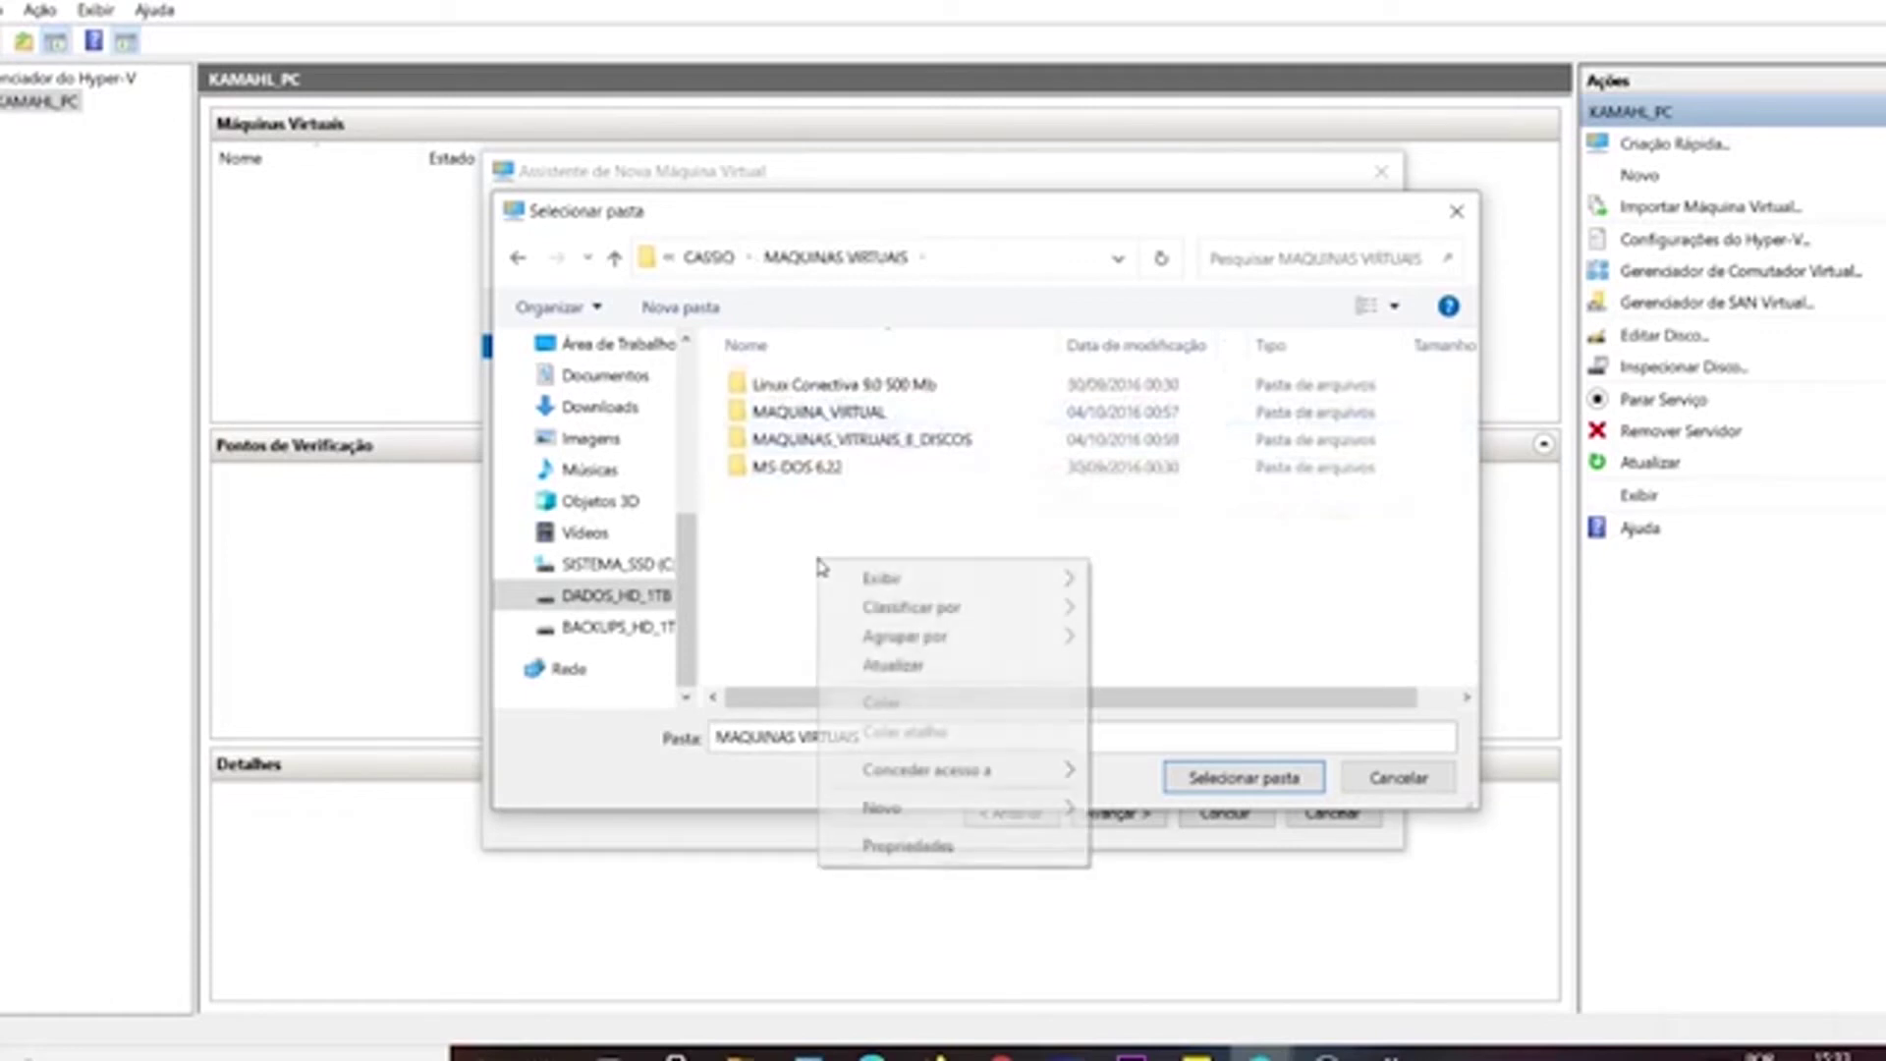
{"action": "left_click", "coordinate": [691, 310]}
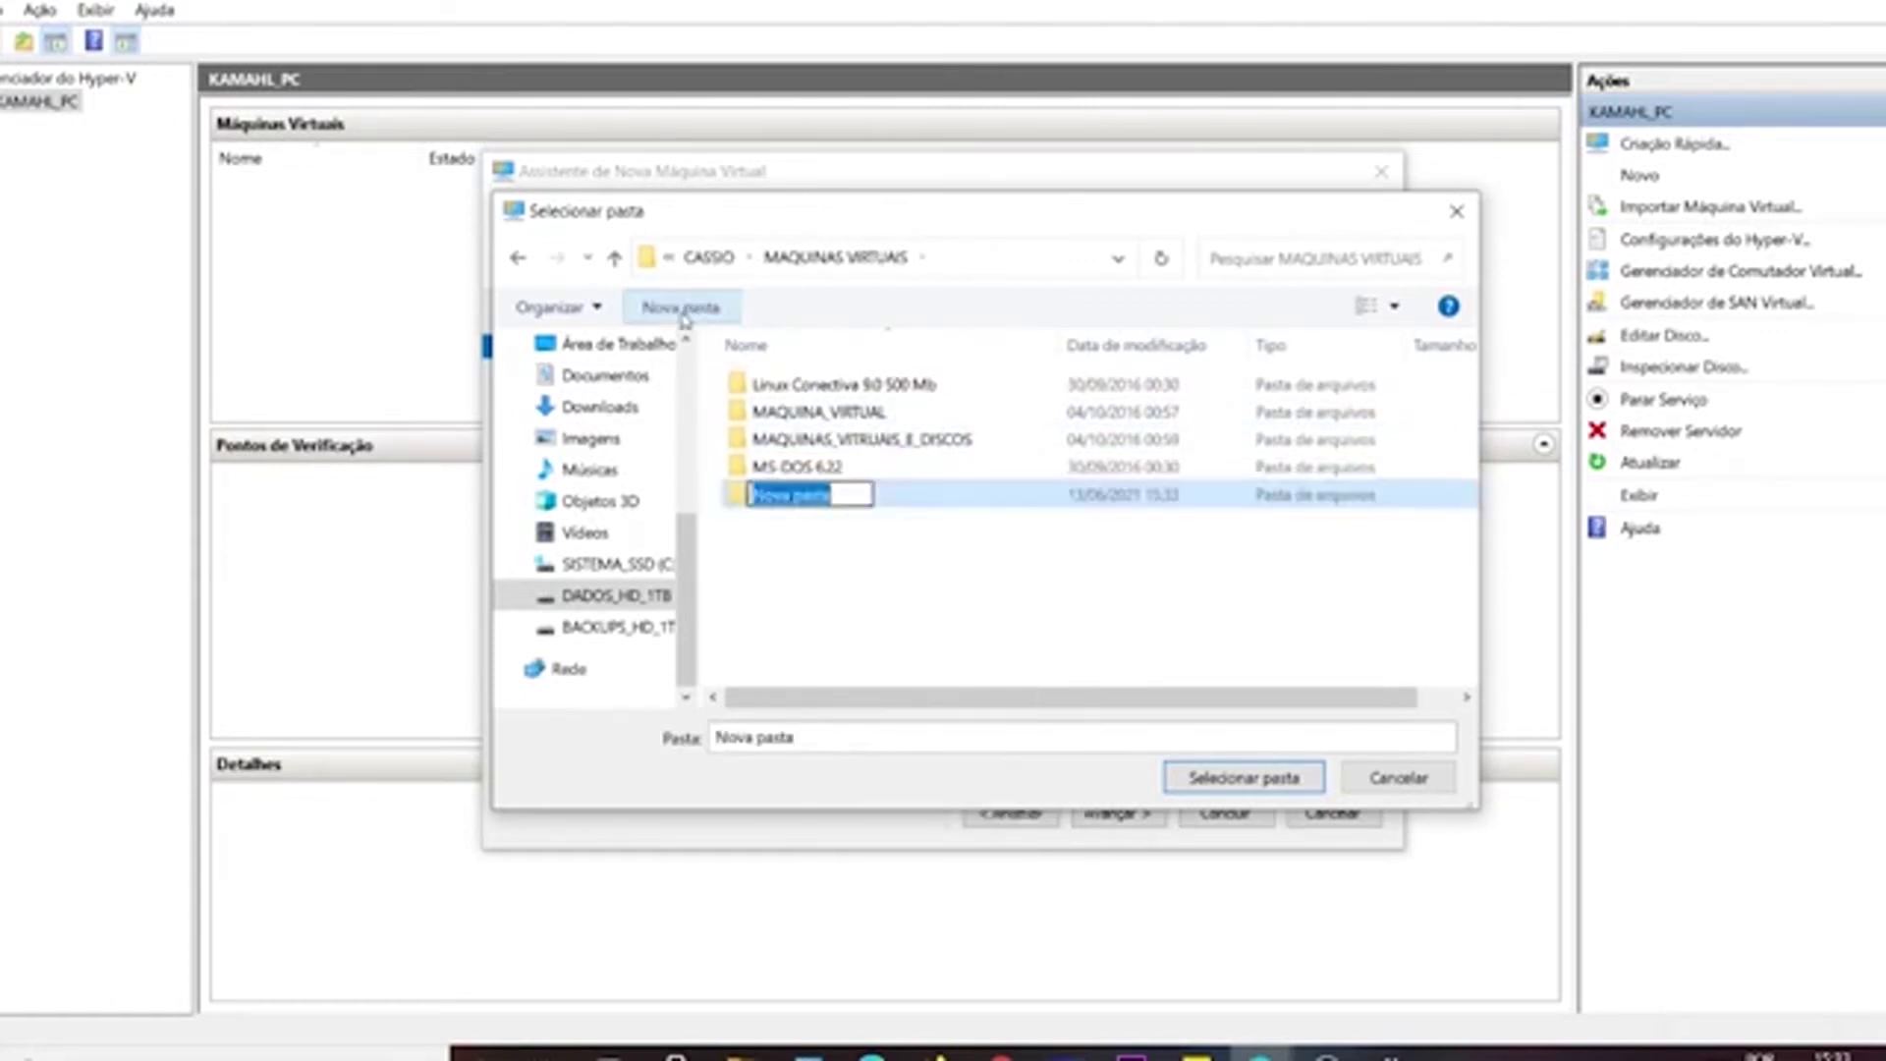
{"action": "type", "text": "HY"}
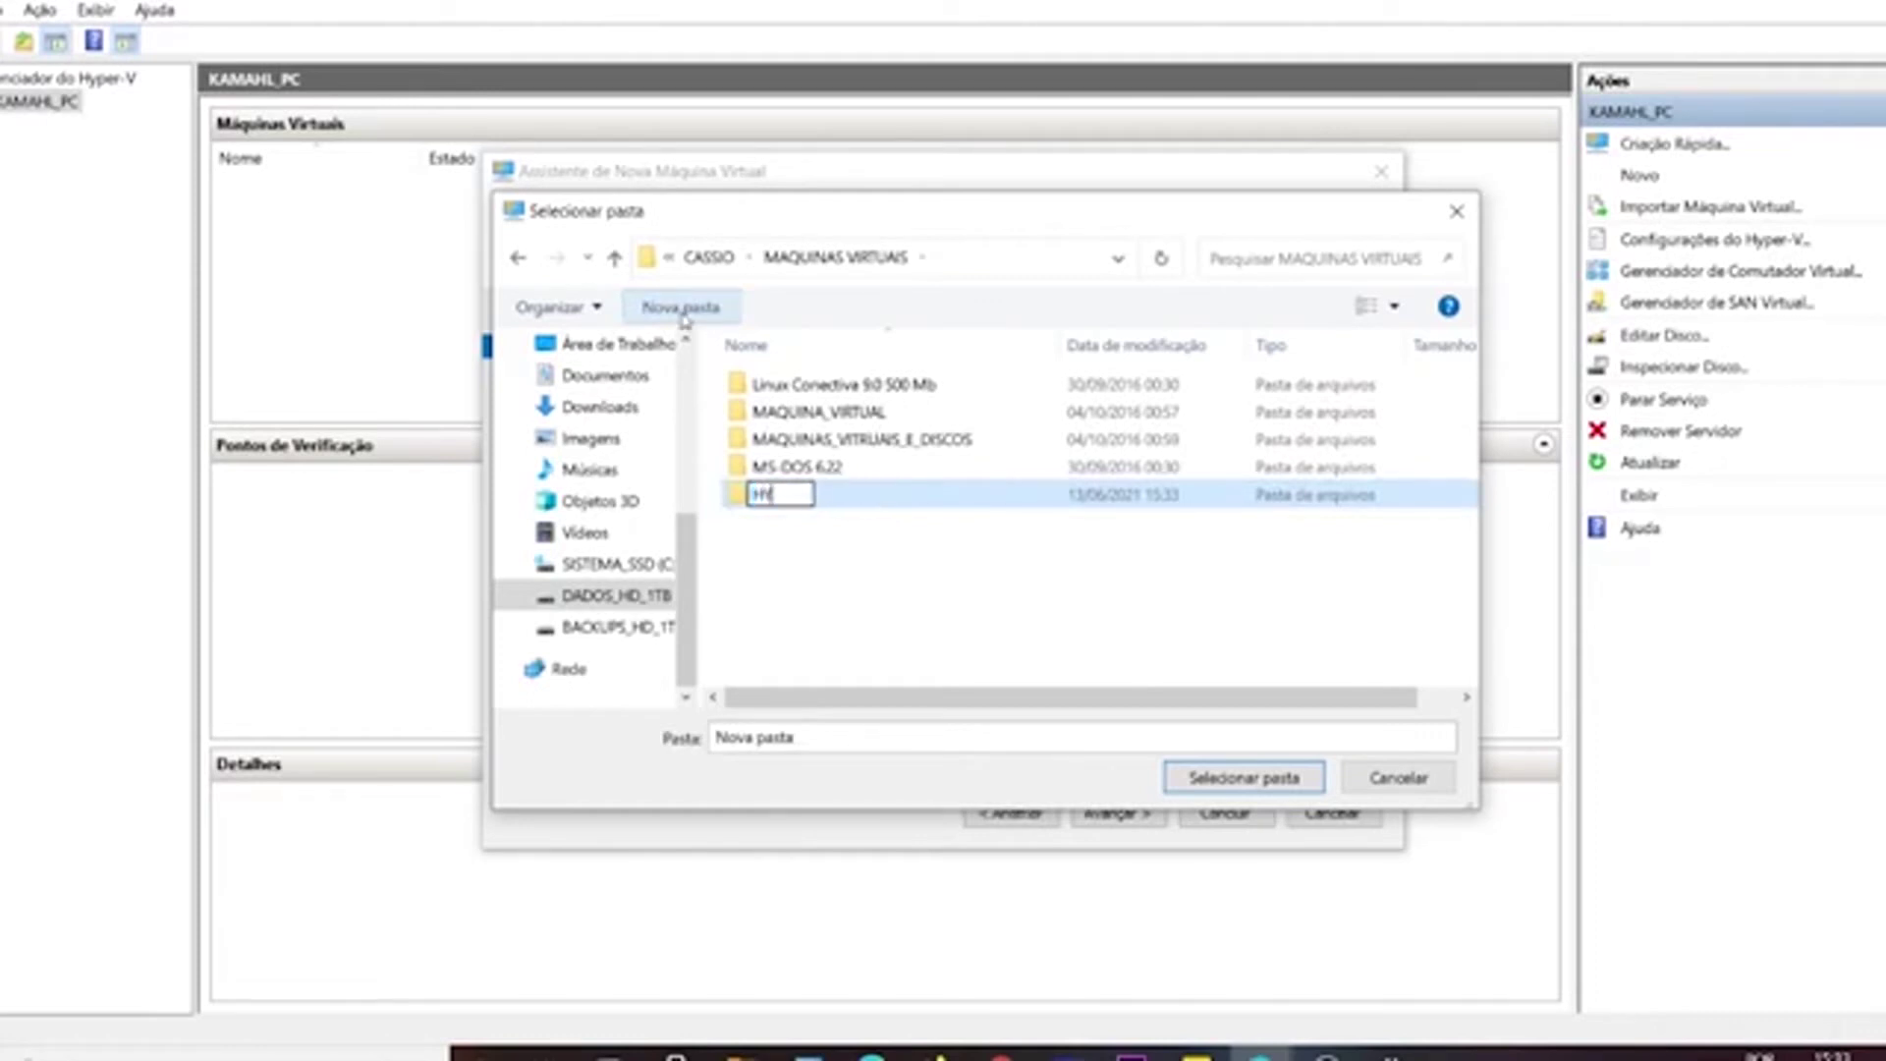
{"action": "type", "text": "PERV_VM"}
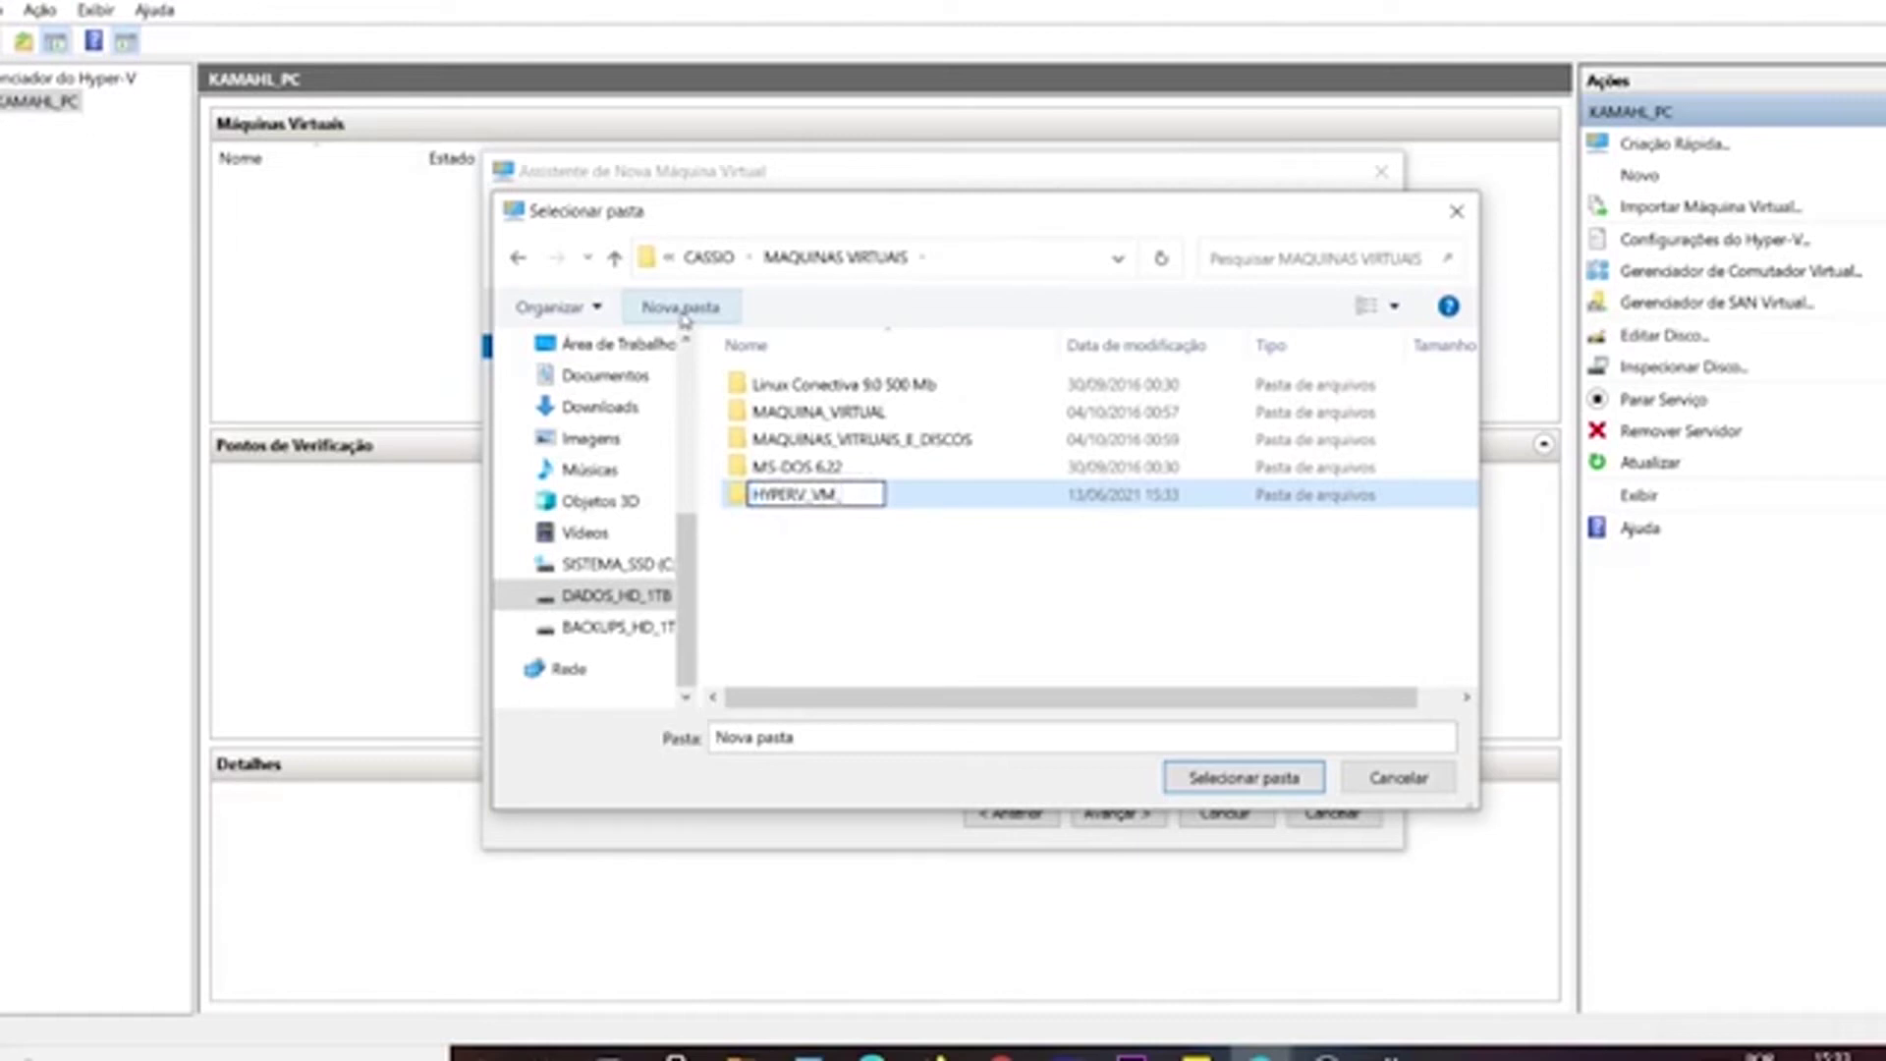
{"action": "type", "text": "_W-SERVER2008"}
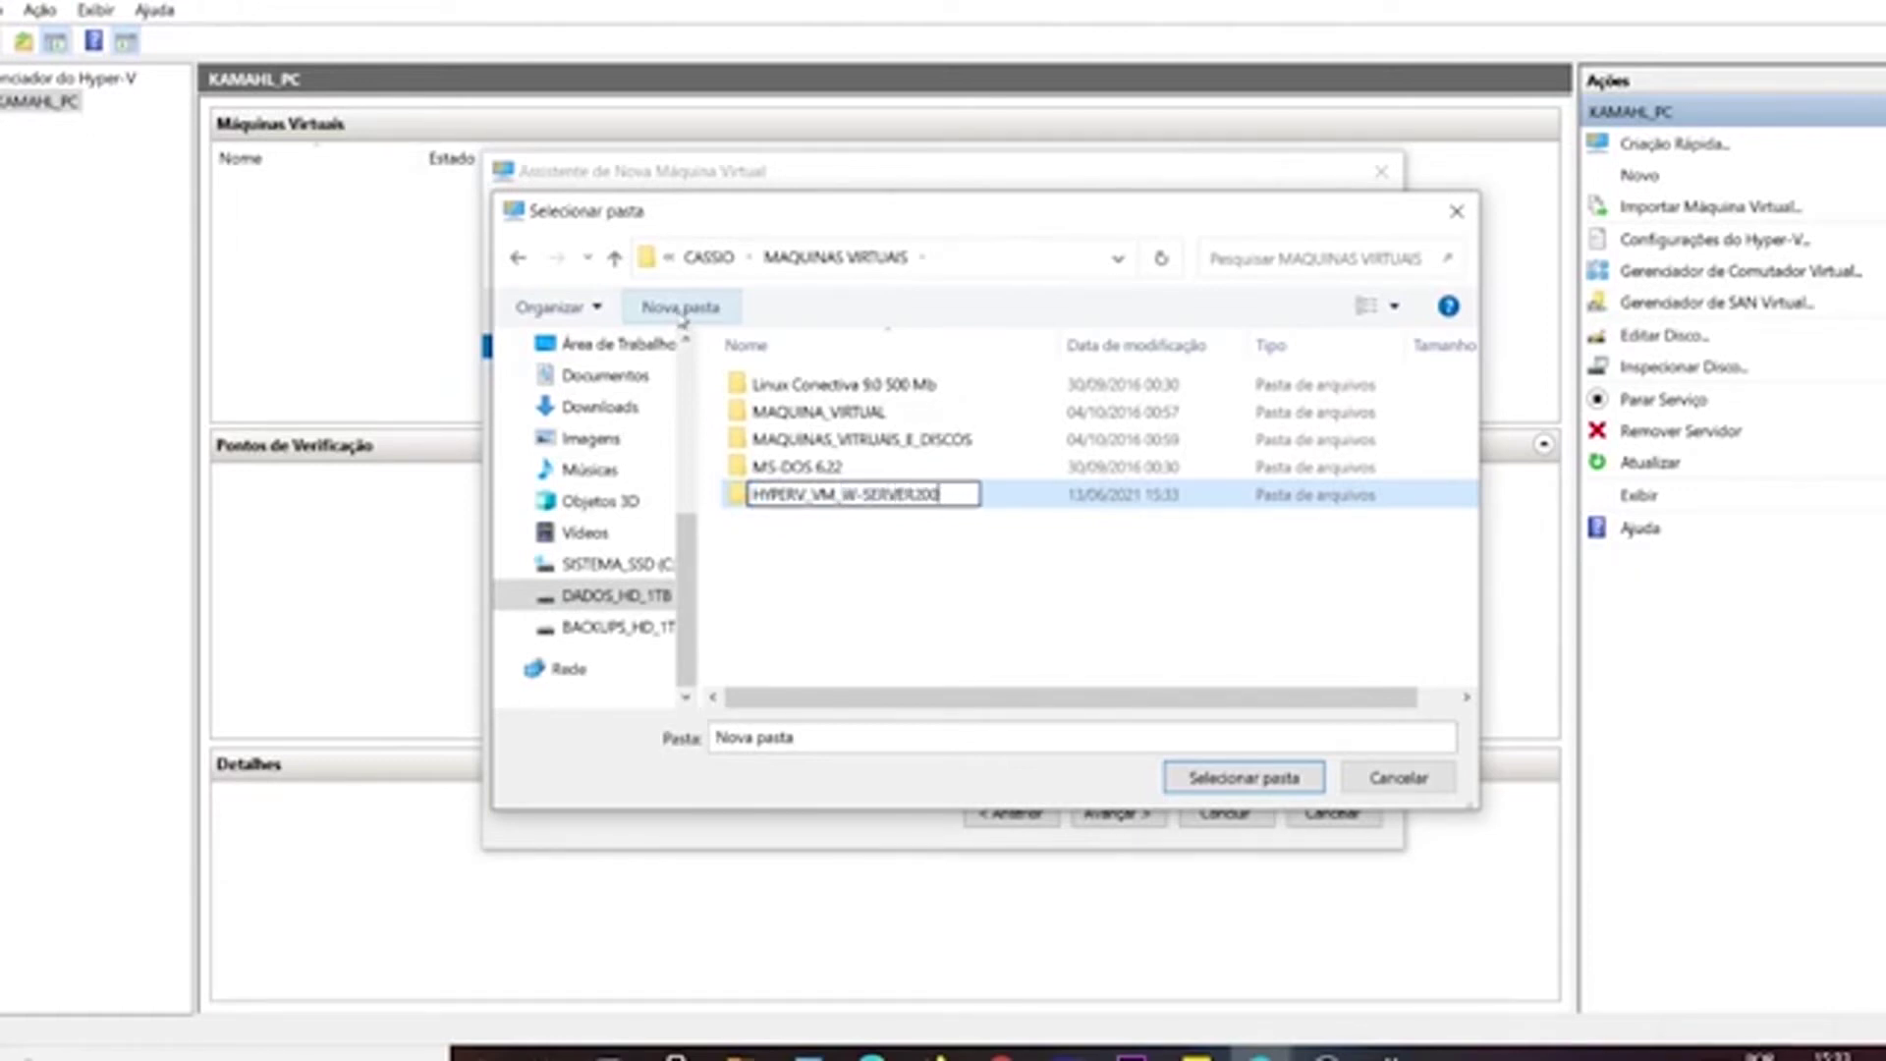
{"action": "key", "text": "Left"}
{"action": "key", "text": "Left"}
{"action": "key", "text": "Left"}
{"action": "key", "text": "Left"}
{"action": "type", "text": "-"}
{"action": "left_click", "coordinate": [1186, 778]}
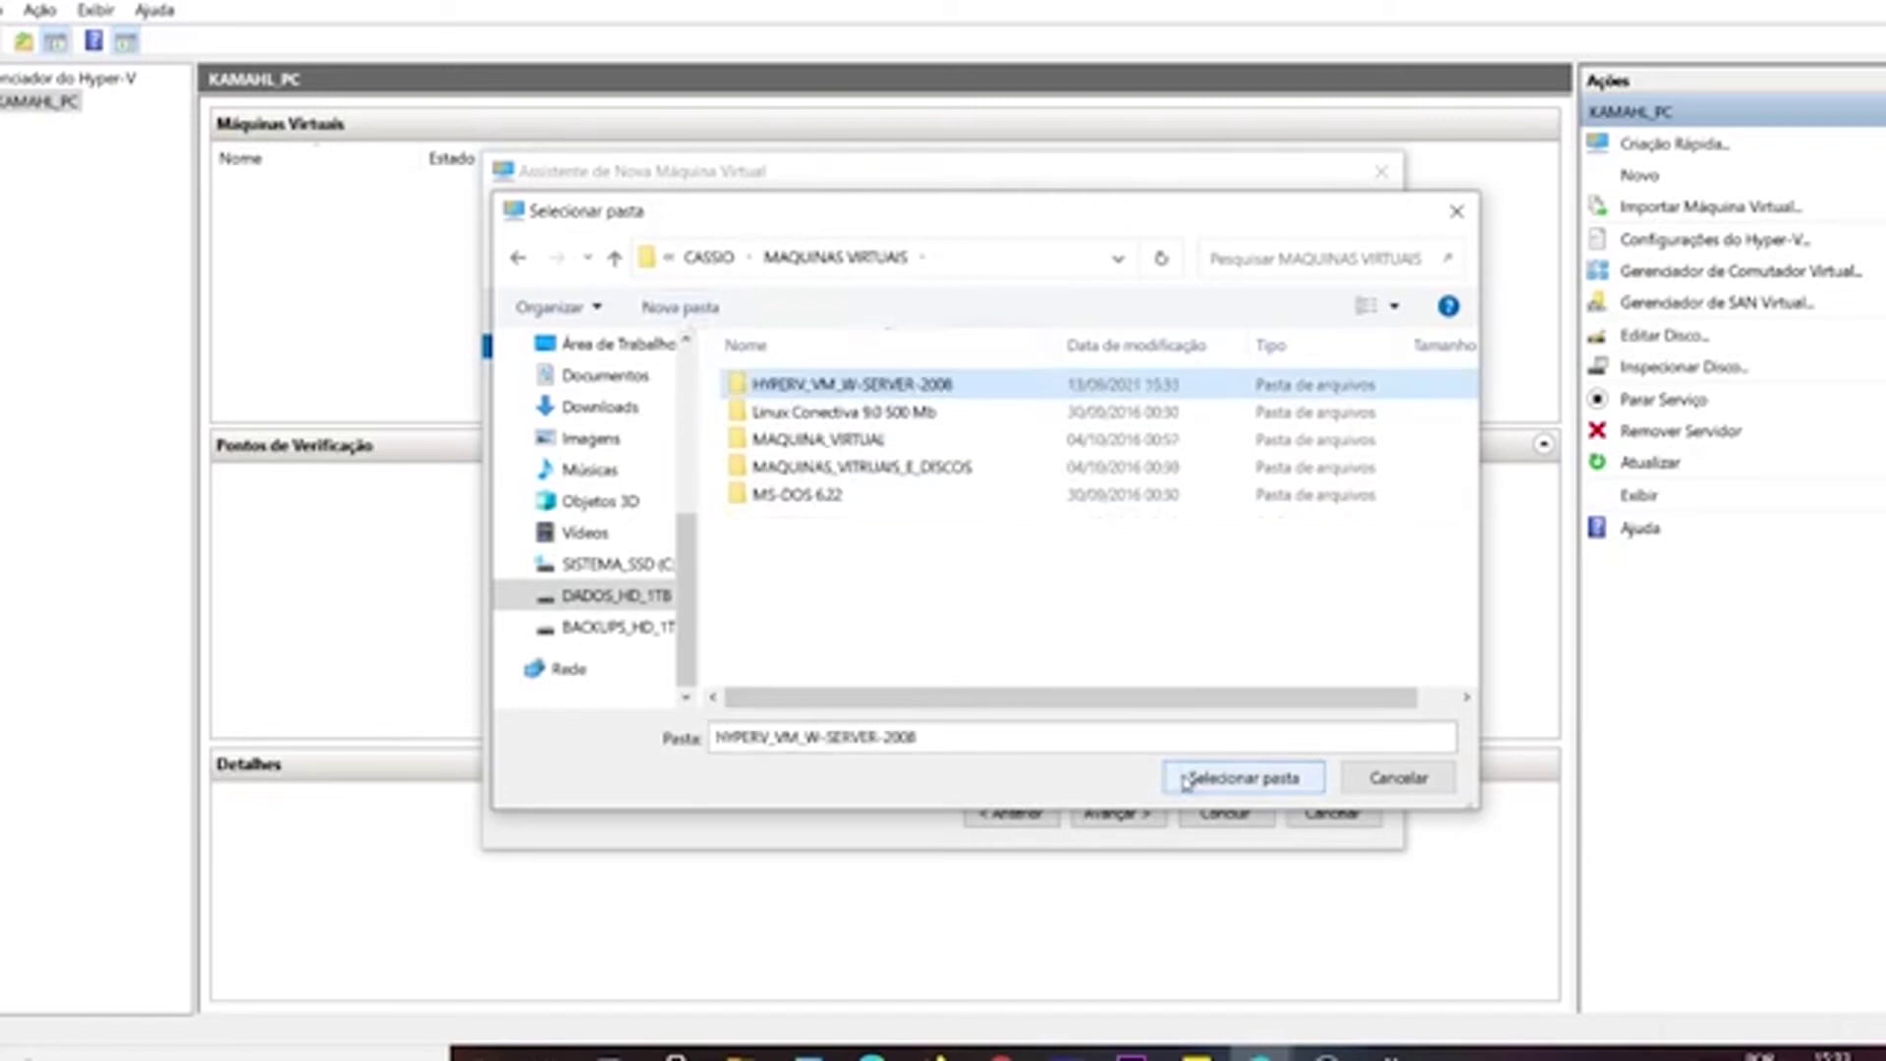
Choose the HYPERV_VM_W-SERVER-2008 folder as the virtual machine's storage location and continue to the generation settings.
{"action": "double_click", "coordinate": [926, 385]}
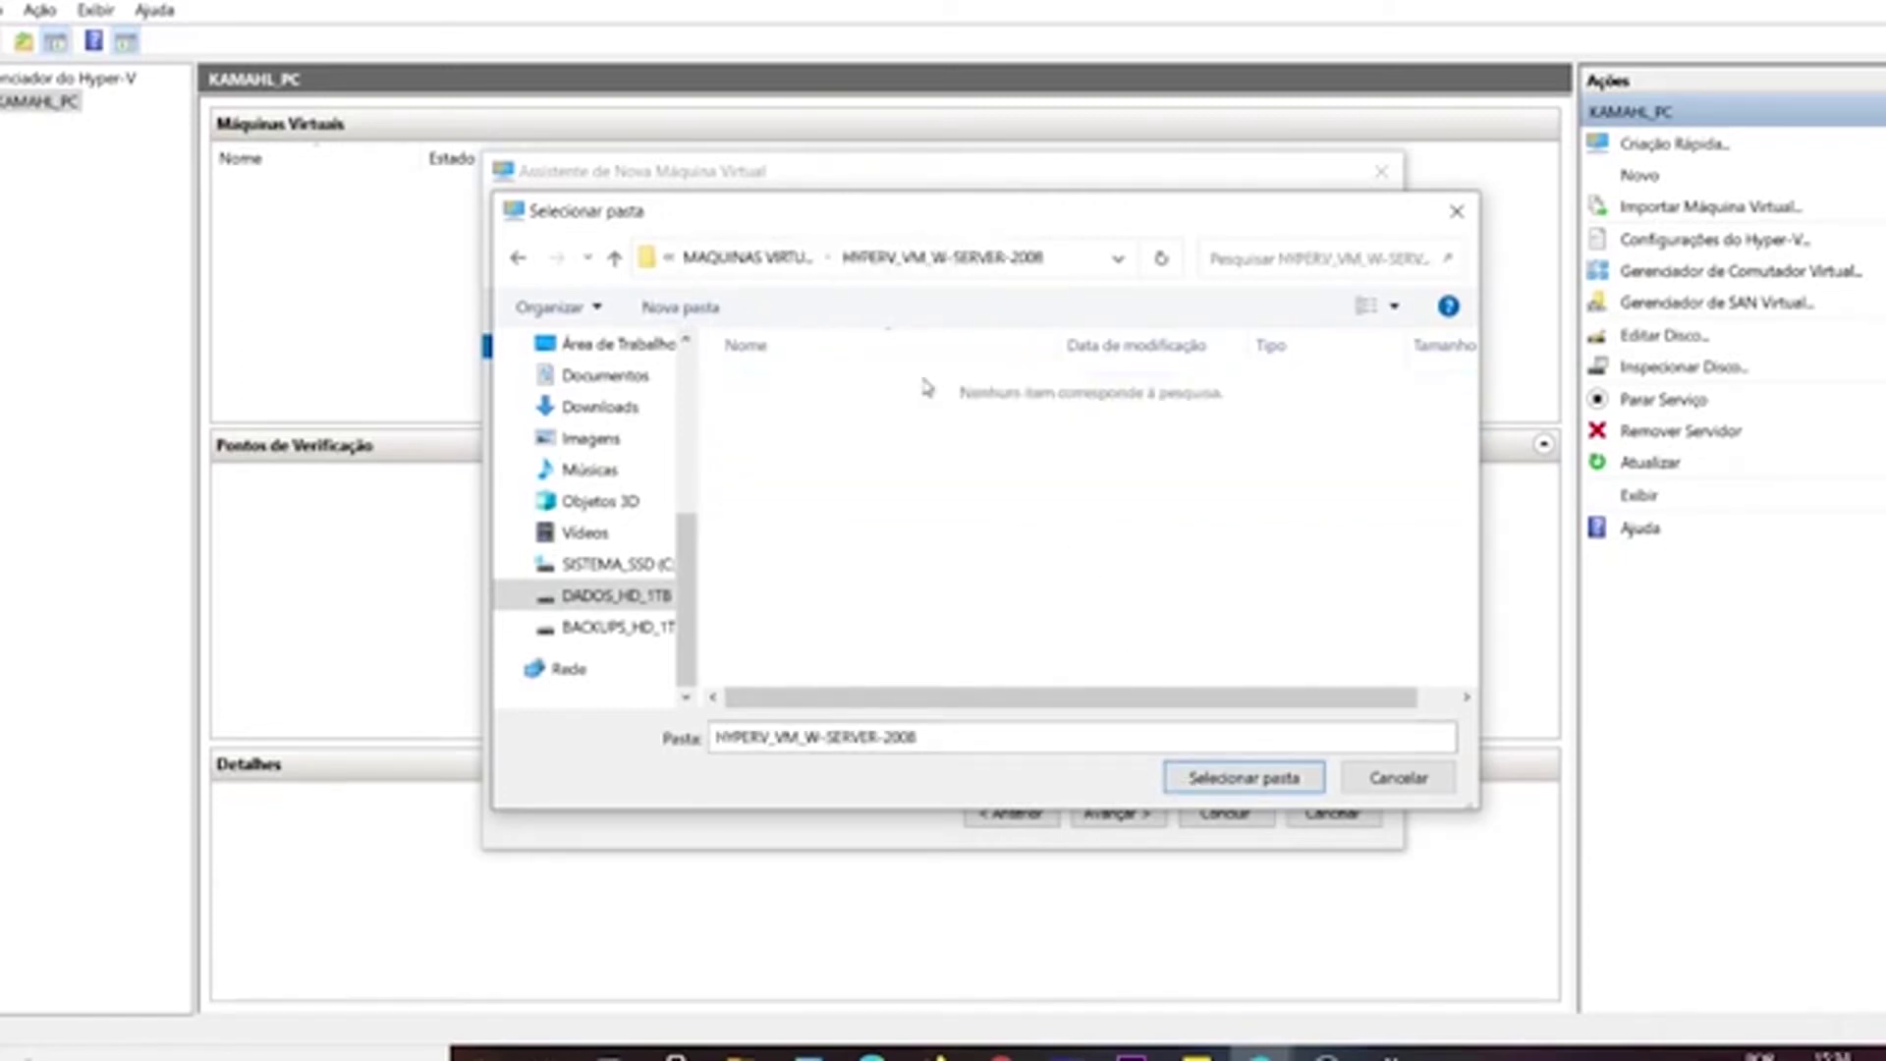
{"action": "left_click", "coordinate": [1226, 779]}
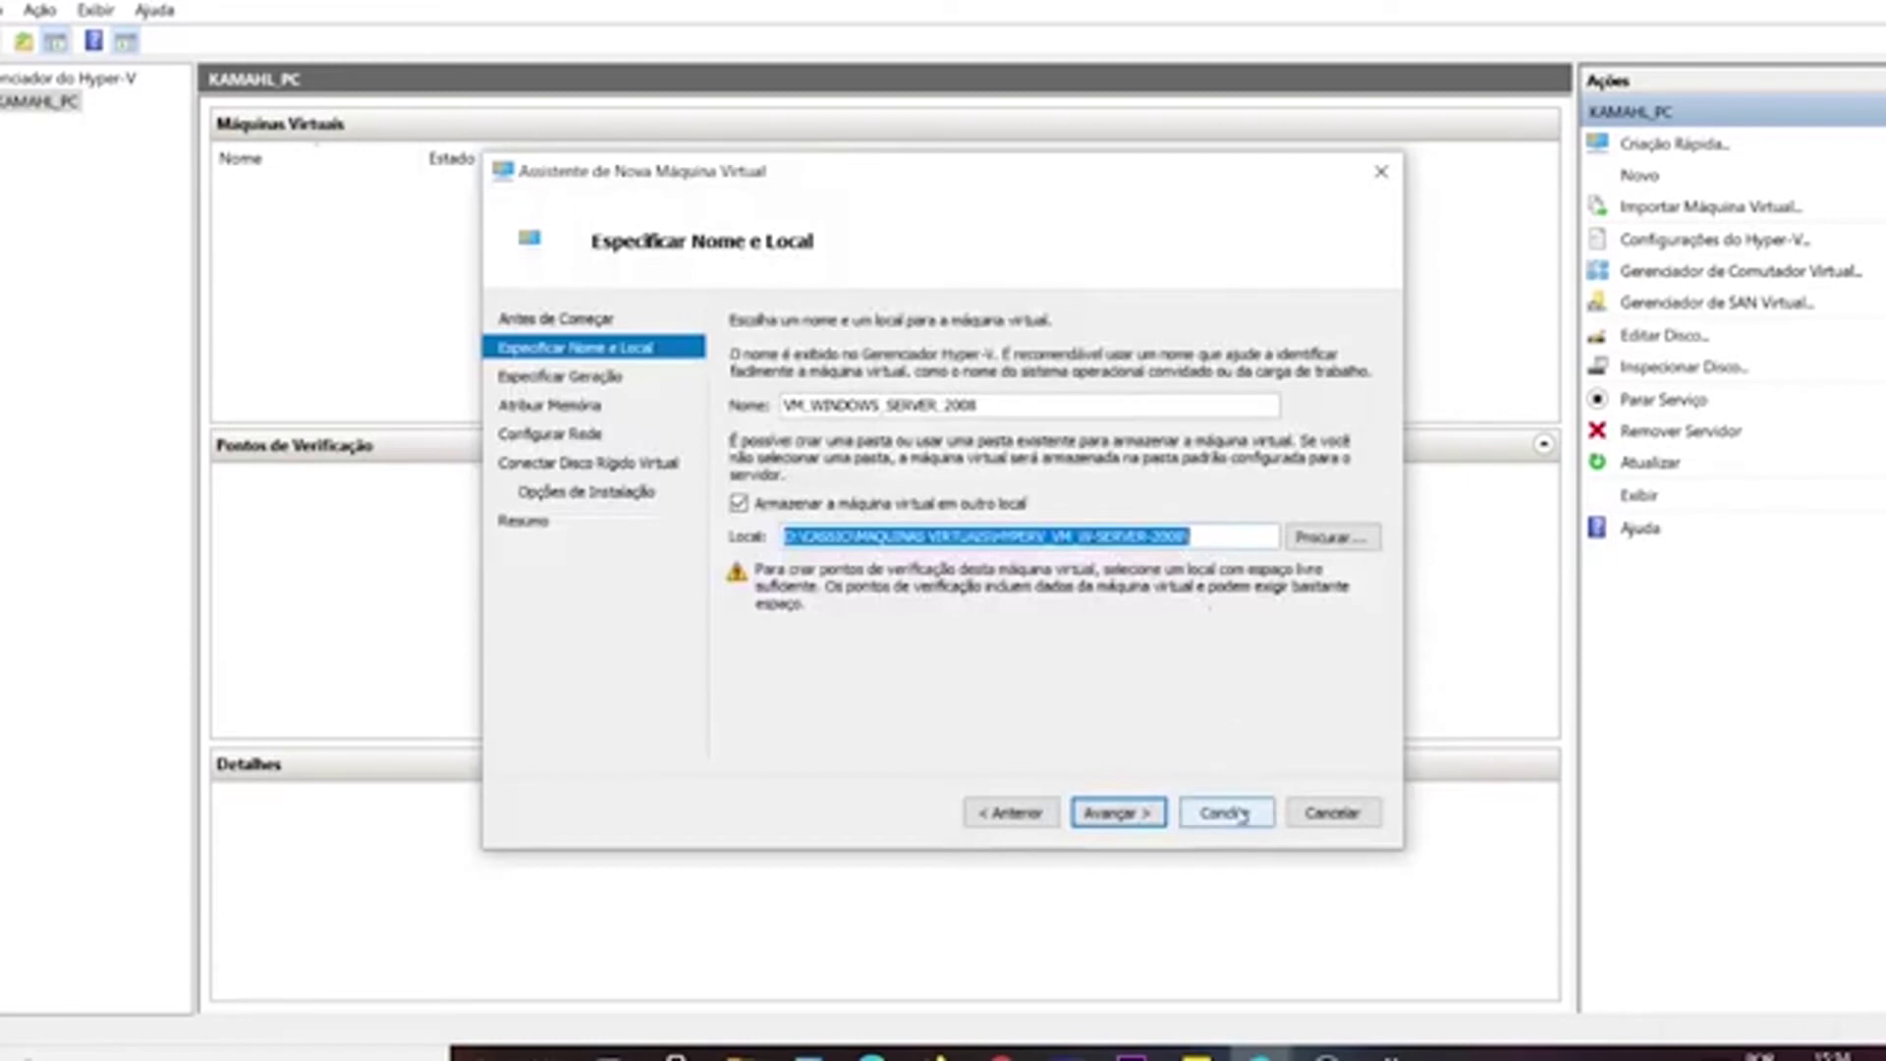
{"action": "left_click", "coordinate": [1125, 814]}
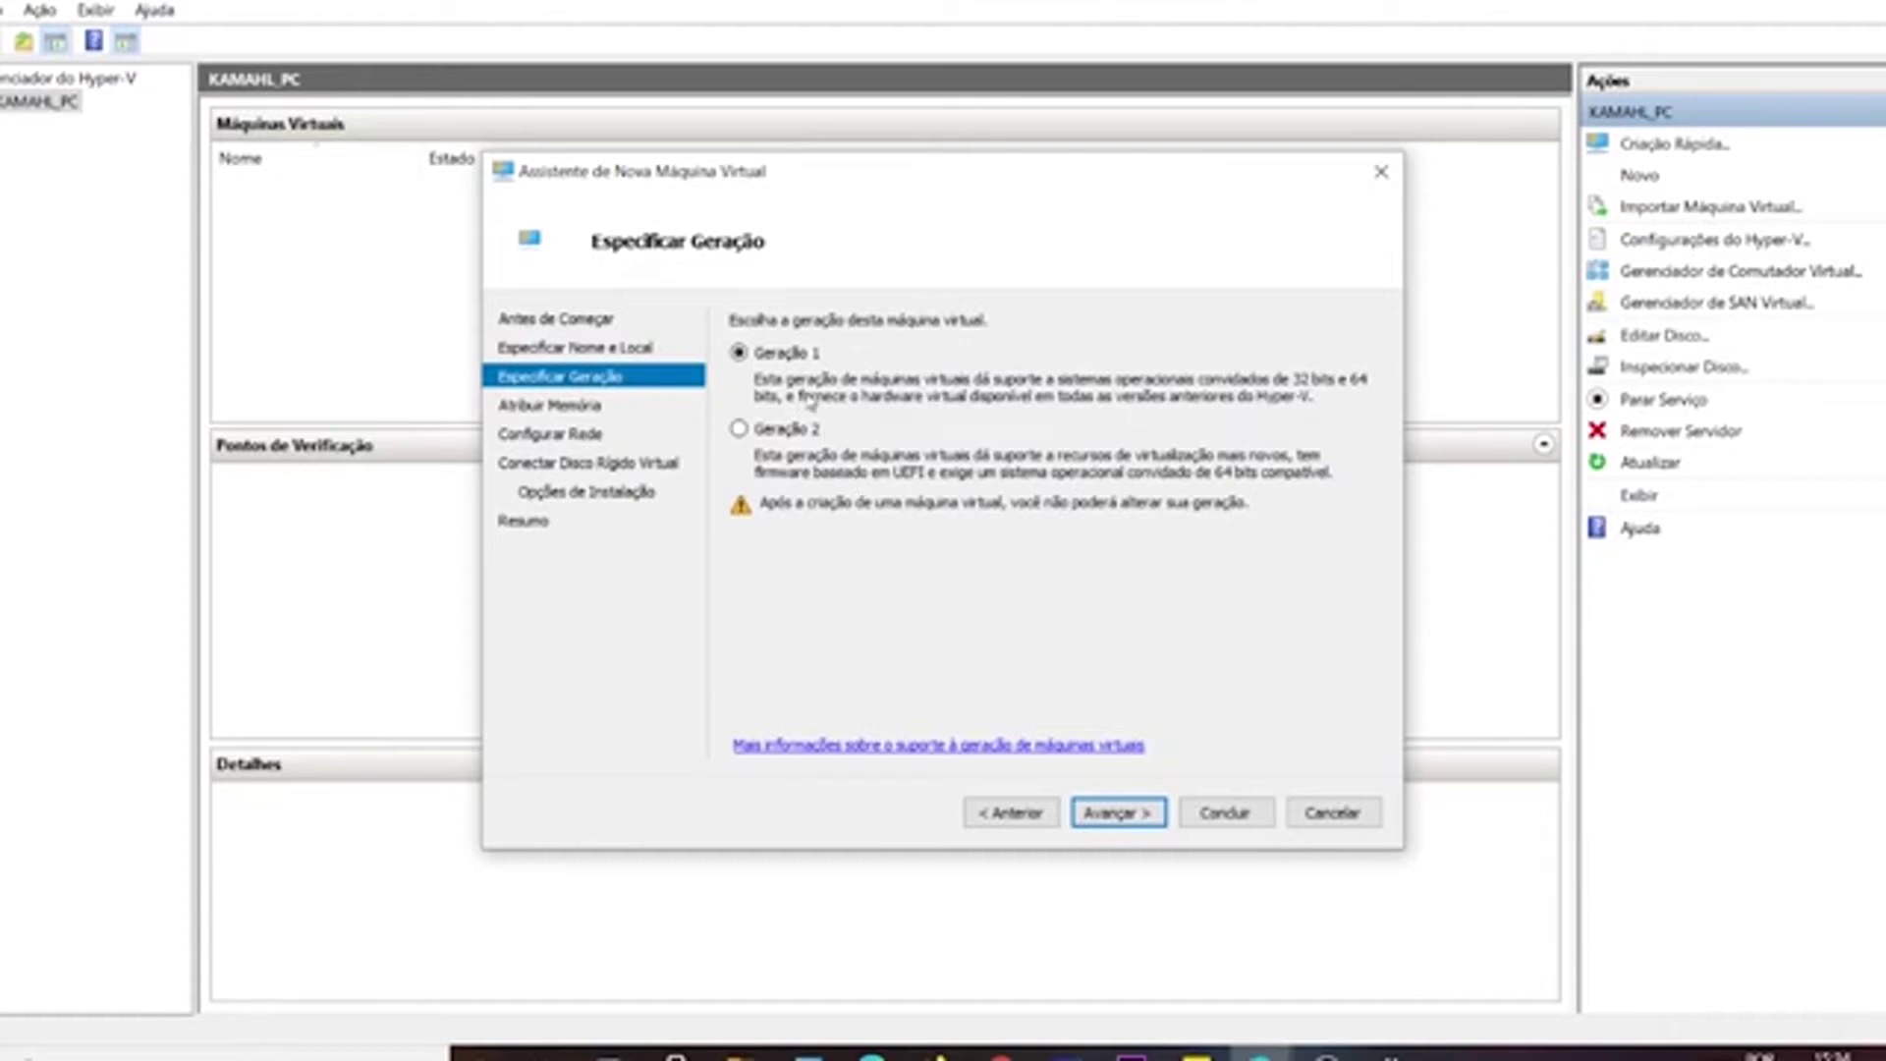
Choose Geração 1 for the virtual machine and set its startup memory to 2048 MB.
{"action": "left_click", "coordinate": [807, 436]}
{"action": "left_click", "coordinate": [796, 361]}
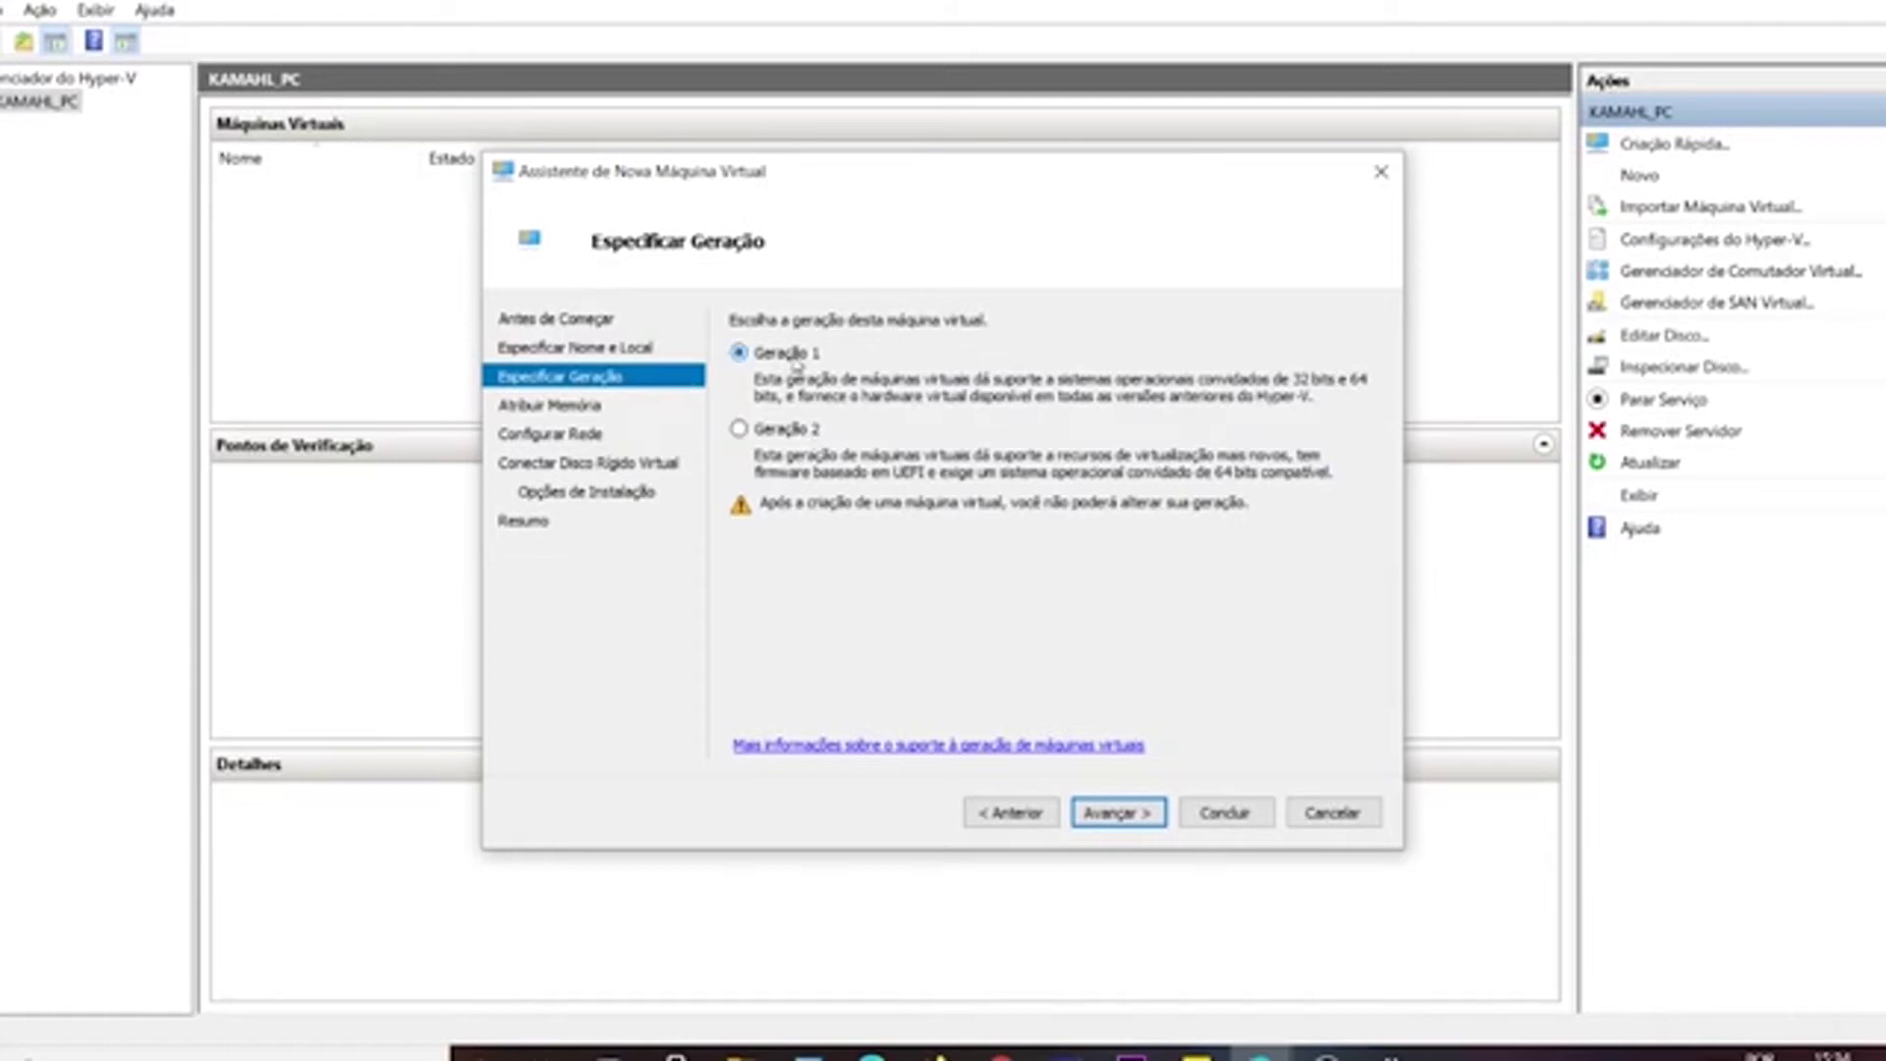
{"action": "left_click", "coordinate": [1119, 813]}
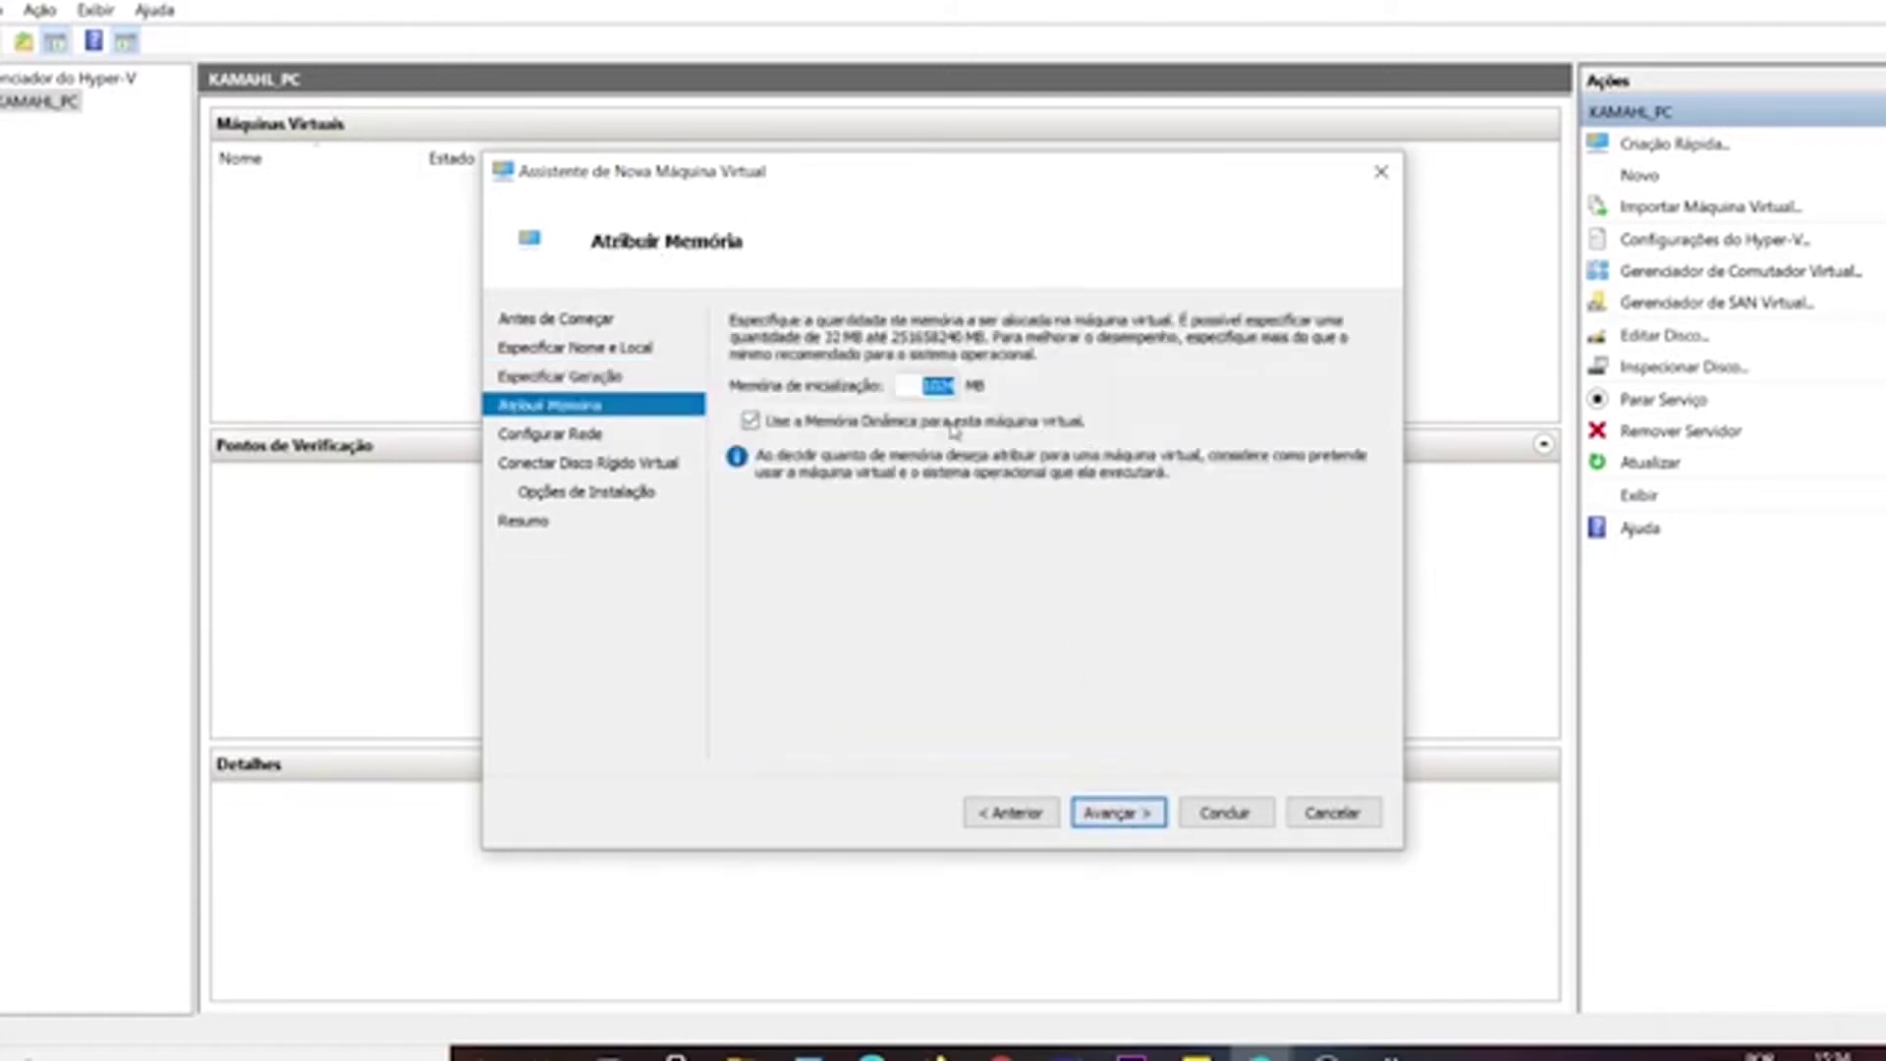
{"action": "type", "text": "2048"}
{"action": "left_click", "coordinate": [1110, 813]}
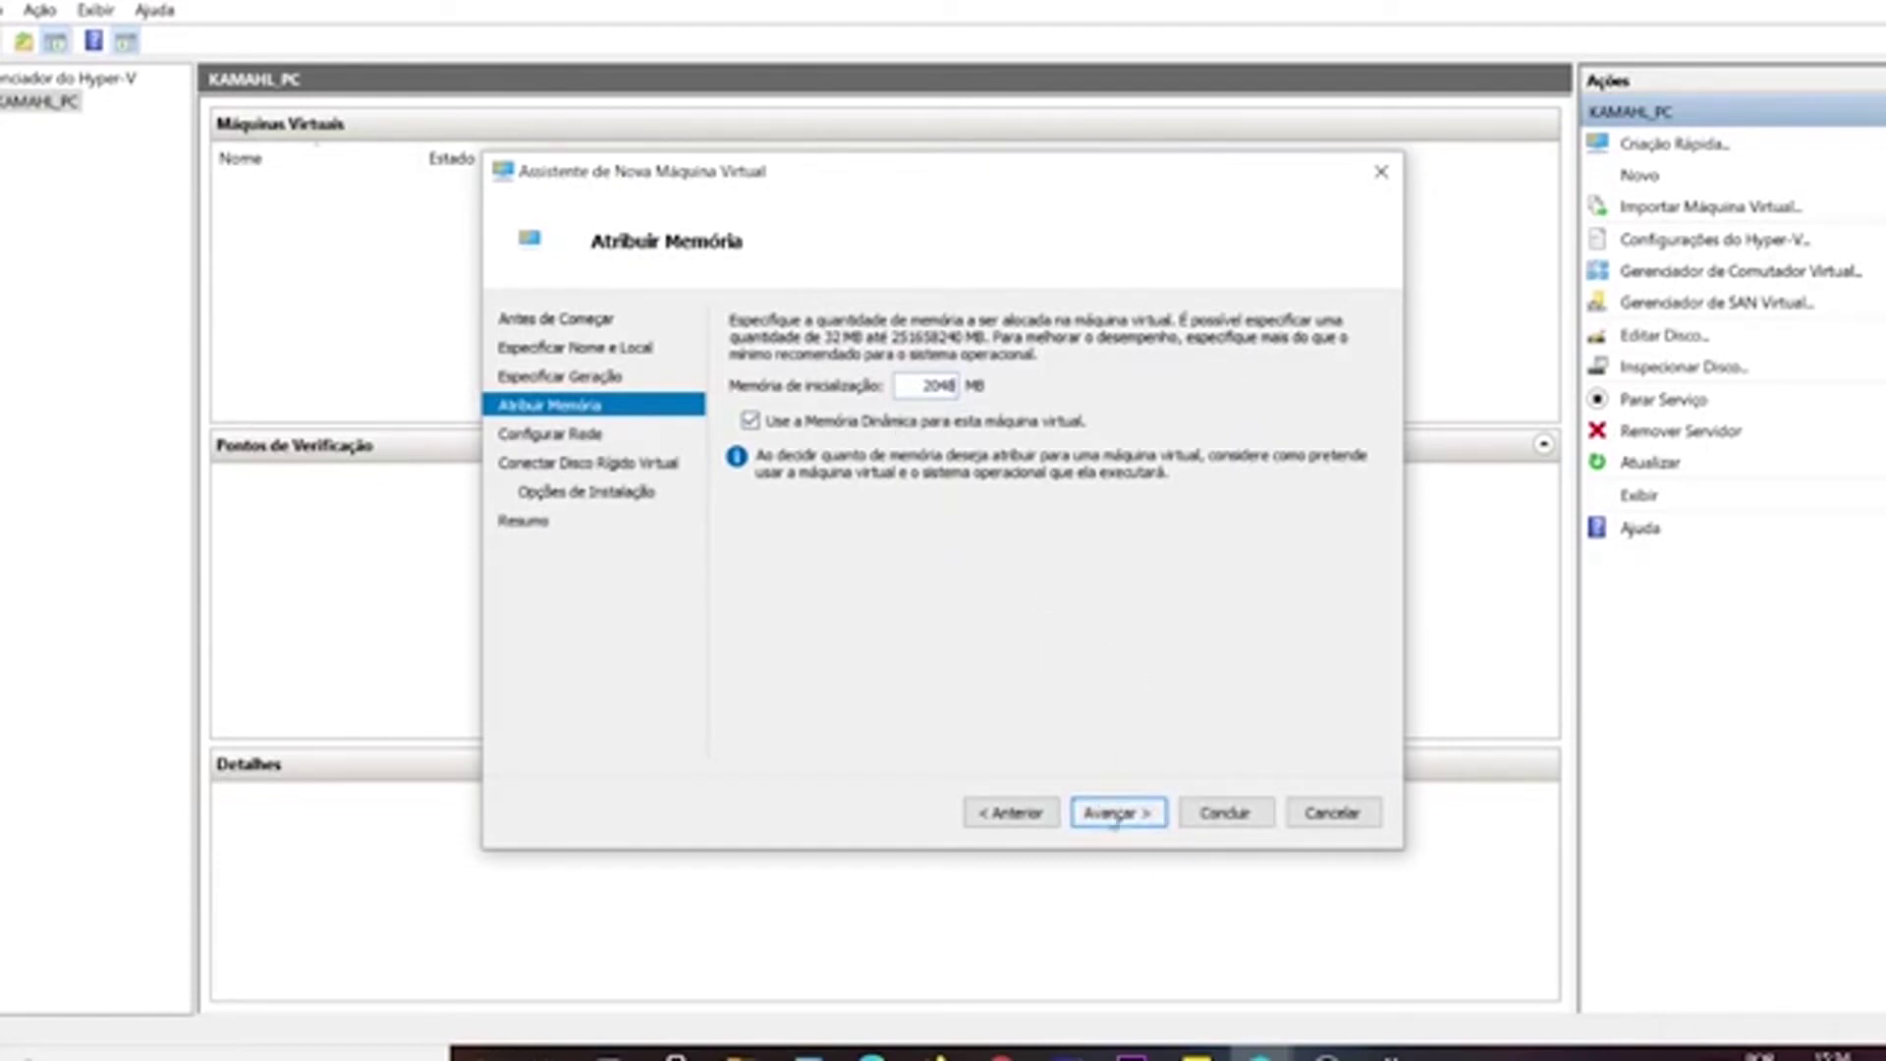
{"action": "left_click", "coordinate": [1031, 821]}
{"action": "left_click", "coordinate": [1136, 822]}
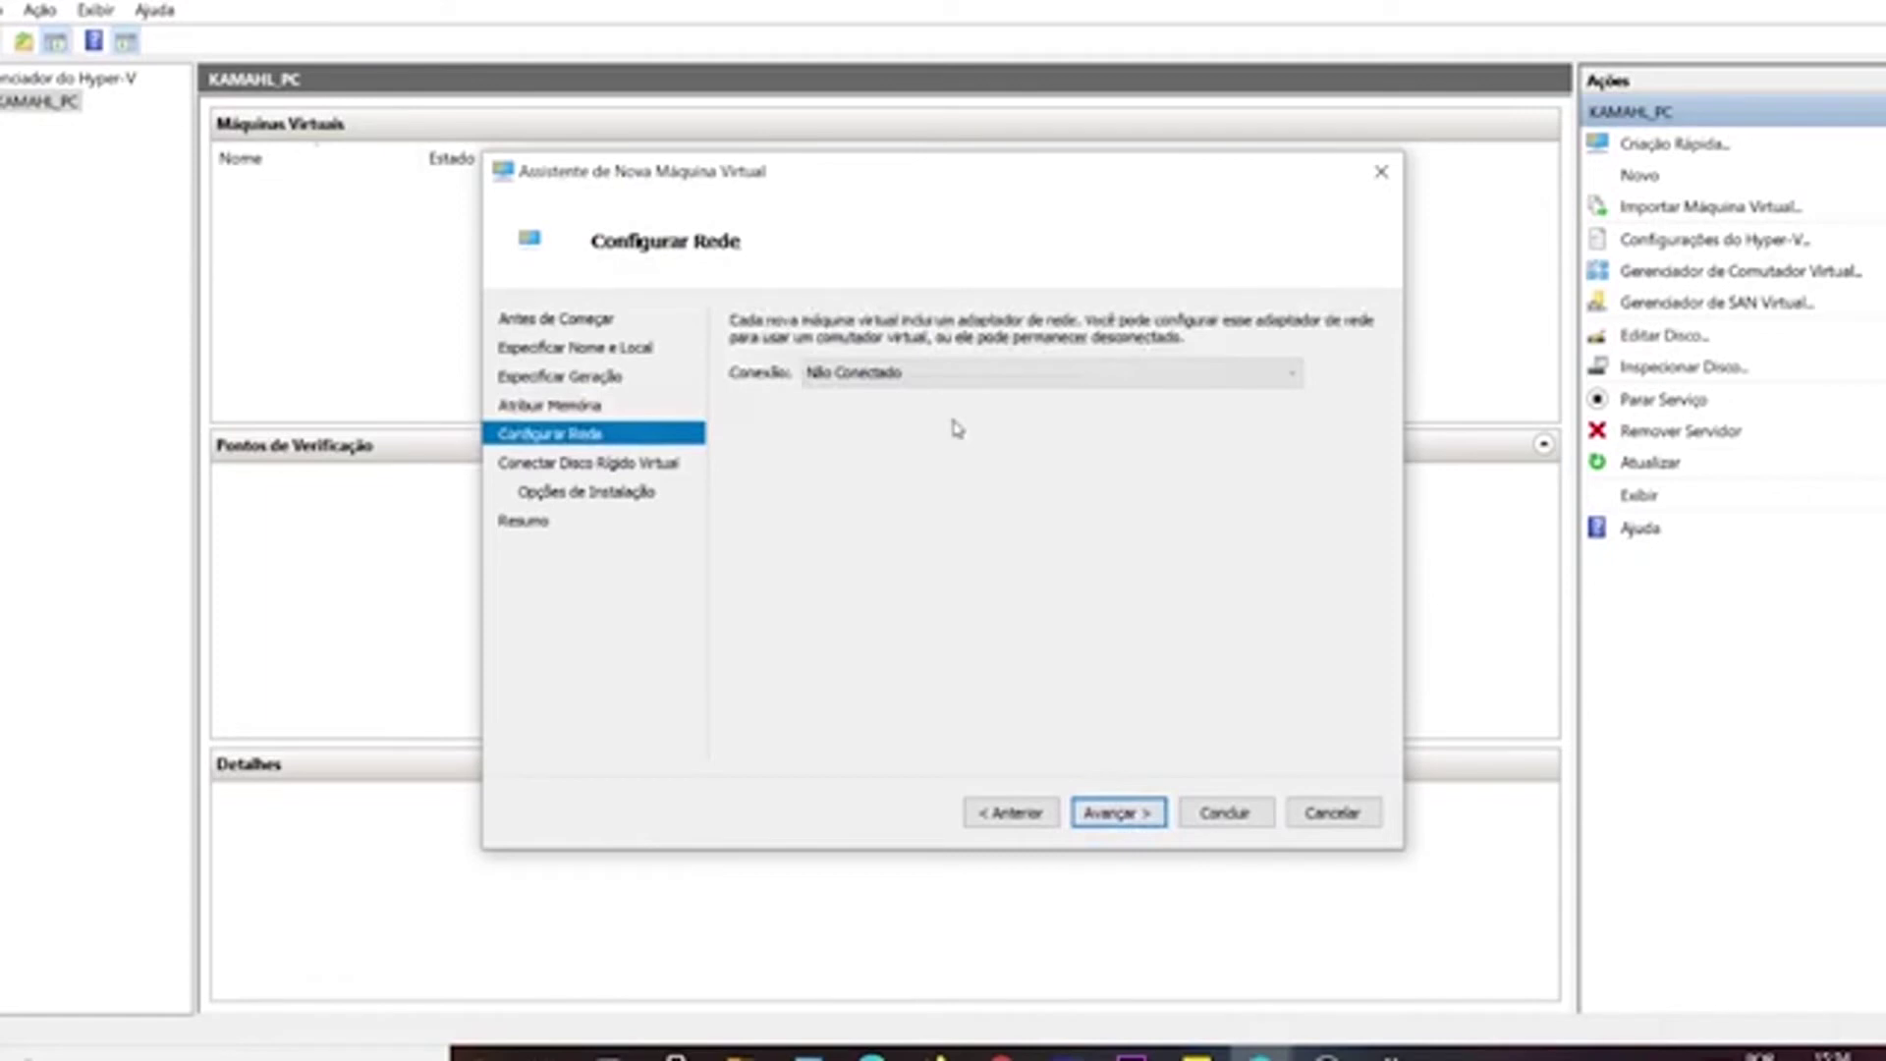
Connect the virtual machine's network adapter to REDE_VM_CABEADA_EXTERNA and continue to the virtual hard disk settings.
{"action": "left_click", "coordinate": [966, 371]}
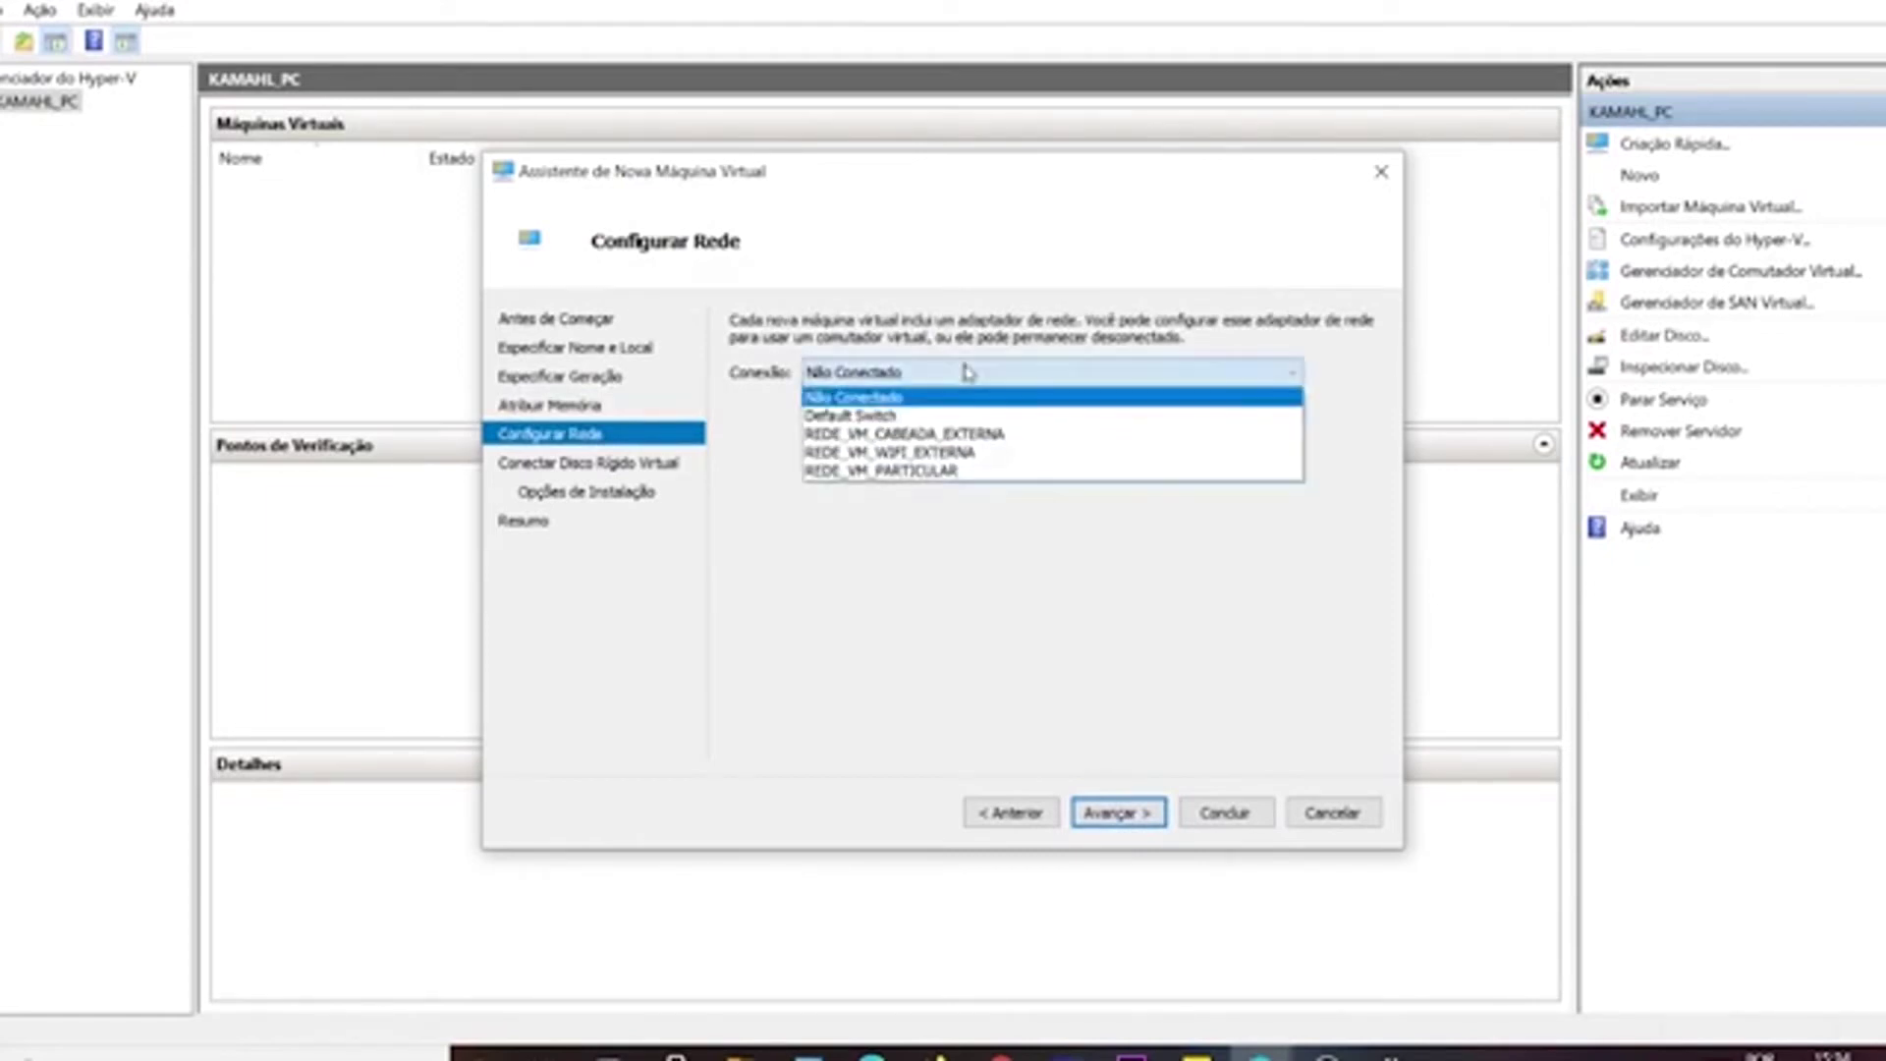
{"action": "left_click", "coordinate": [1022, 434]}
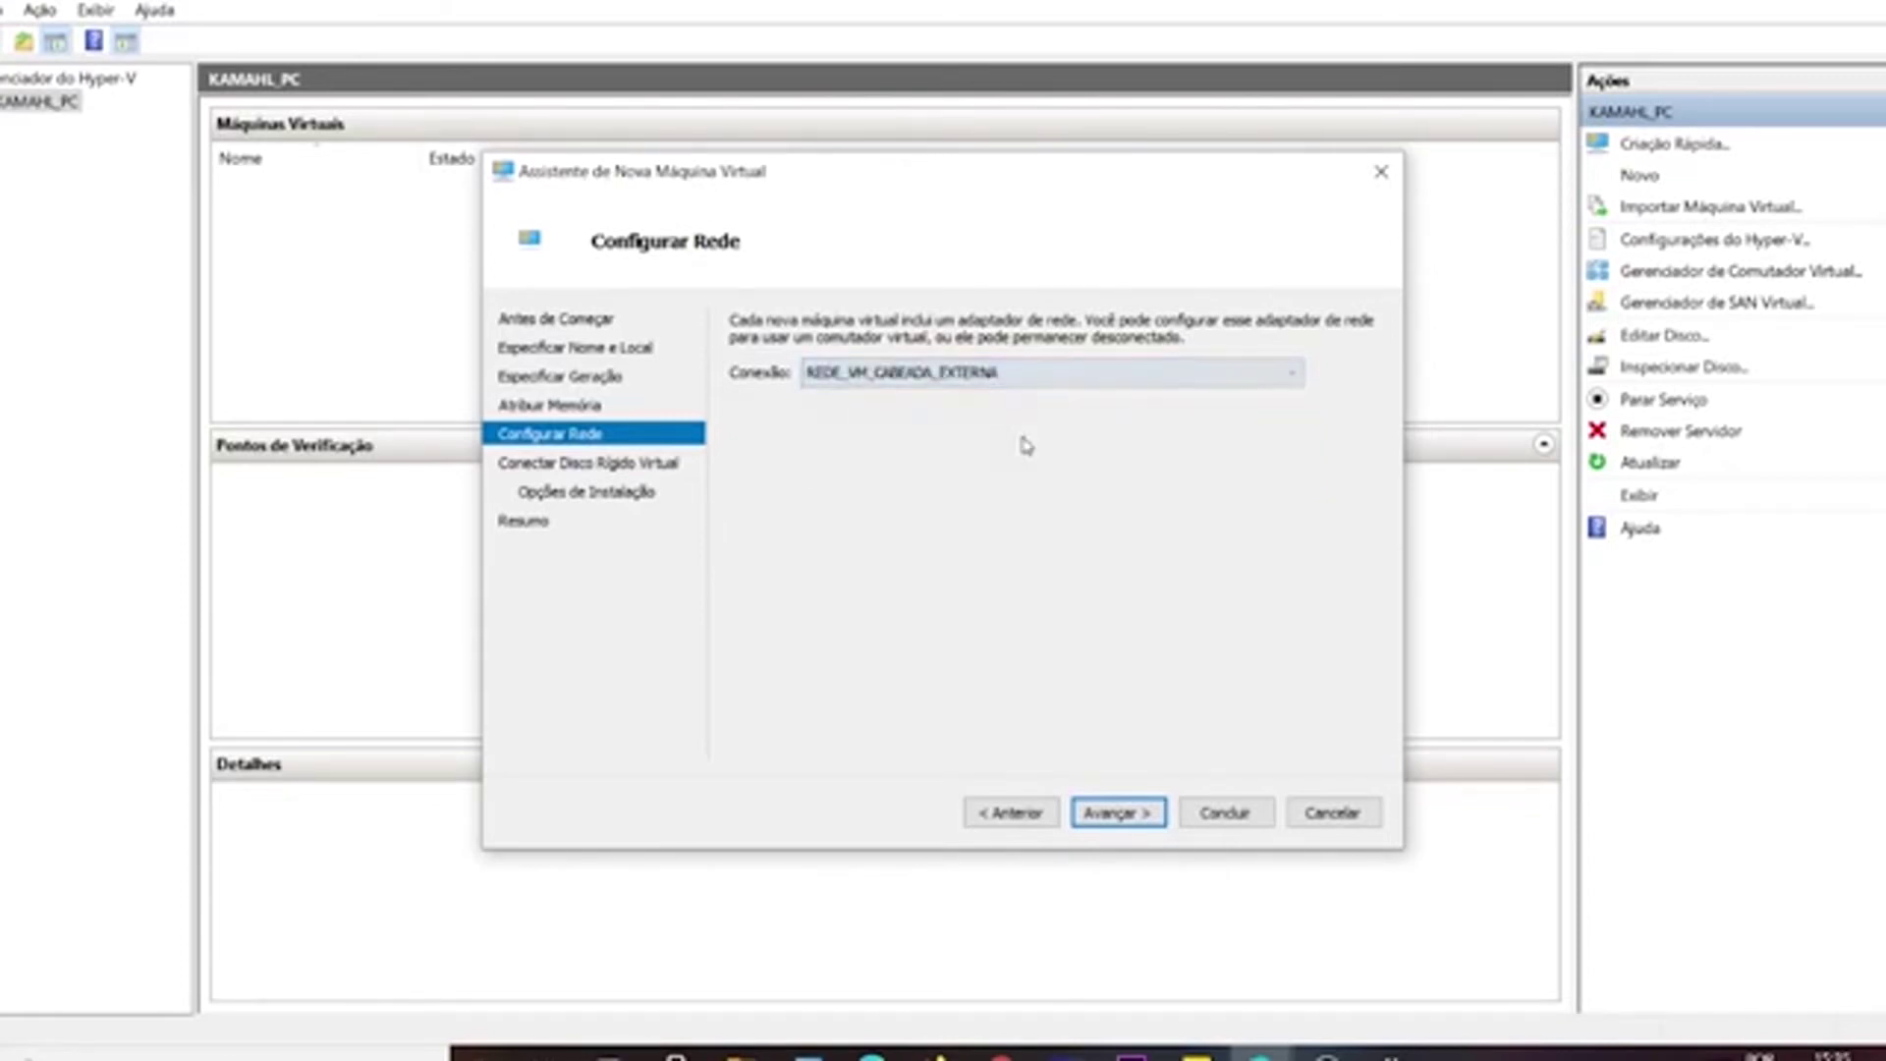
{"action": "left_click", "coordinate": [1111, 826]}
{"action": "left_click", "coordinate": [1113, 825]}
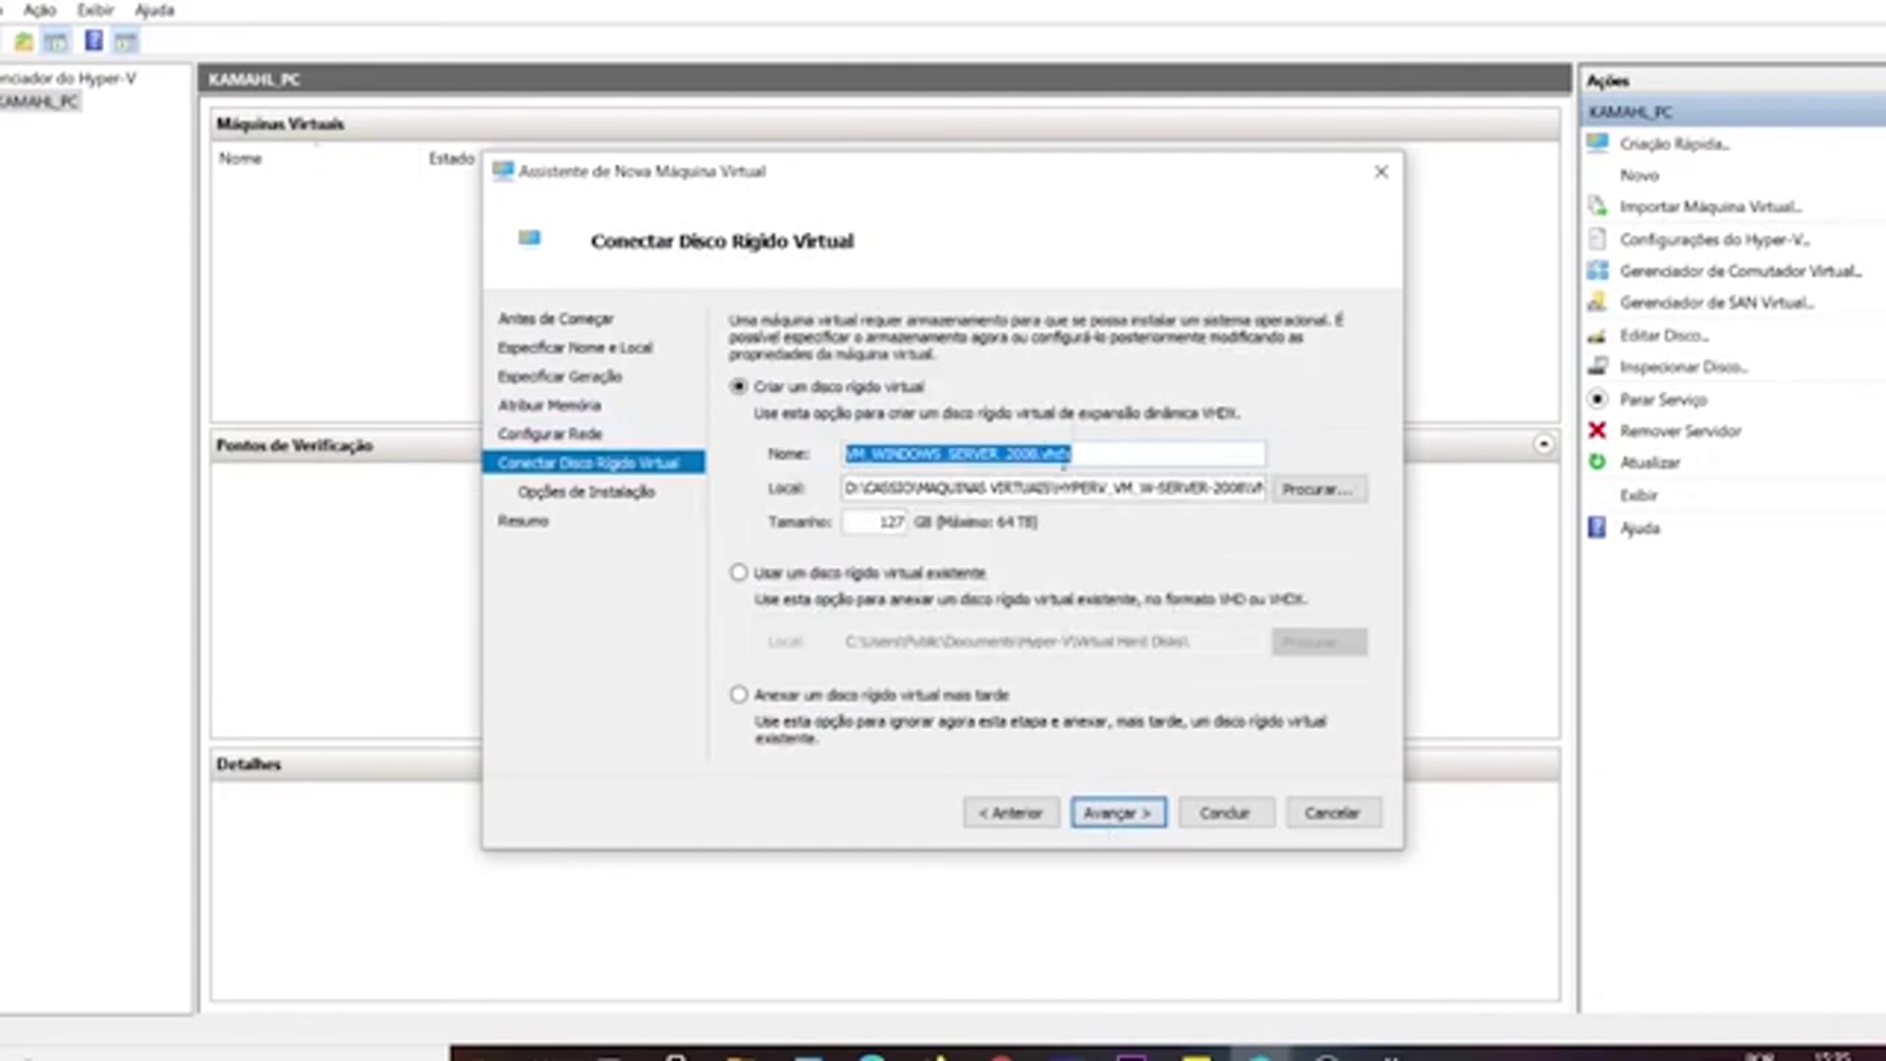
Accept a new 127 GB virtual hard disk and the option Instalar um sistema operacional mais tarde, and finish creating the virtual machine.
{"action": "left_click", "coordinate": [888, 524]}
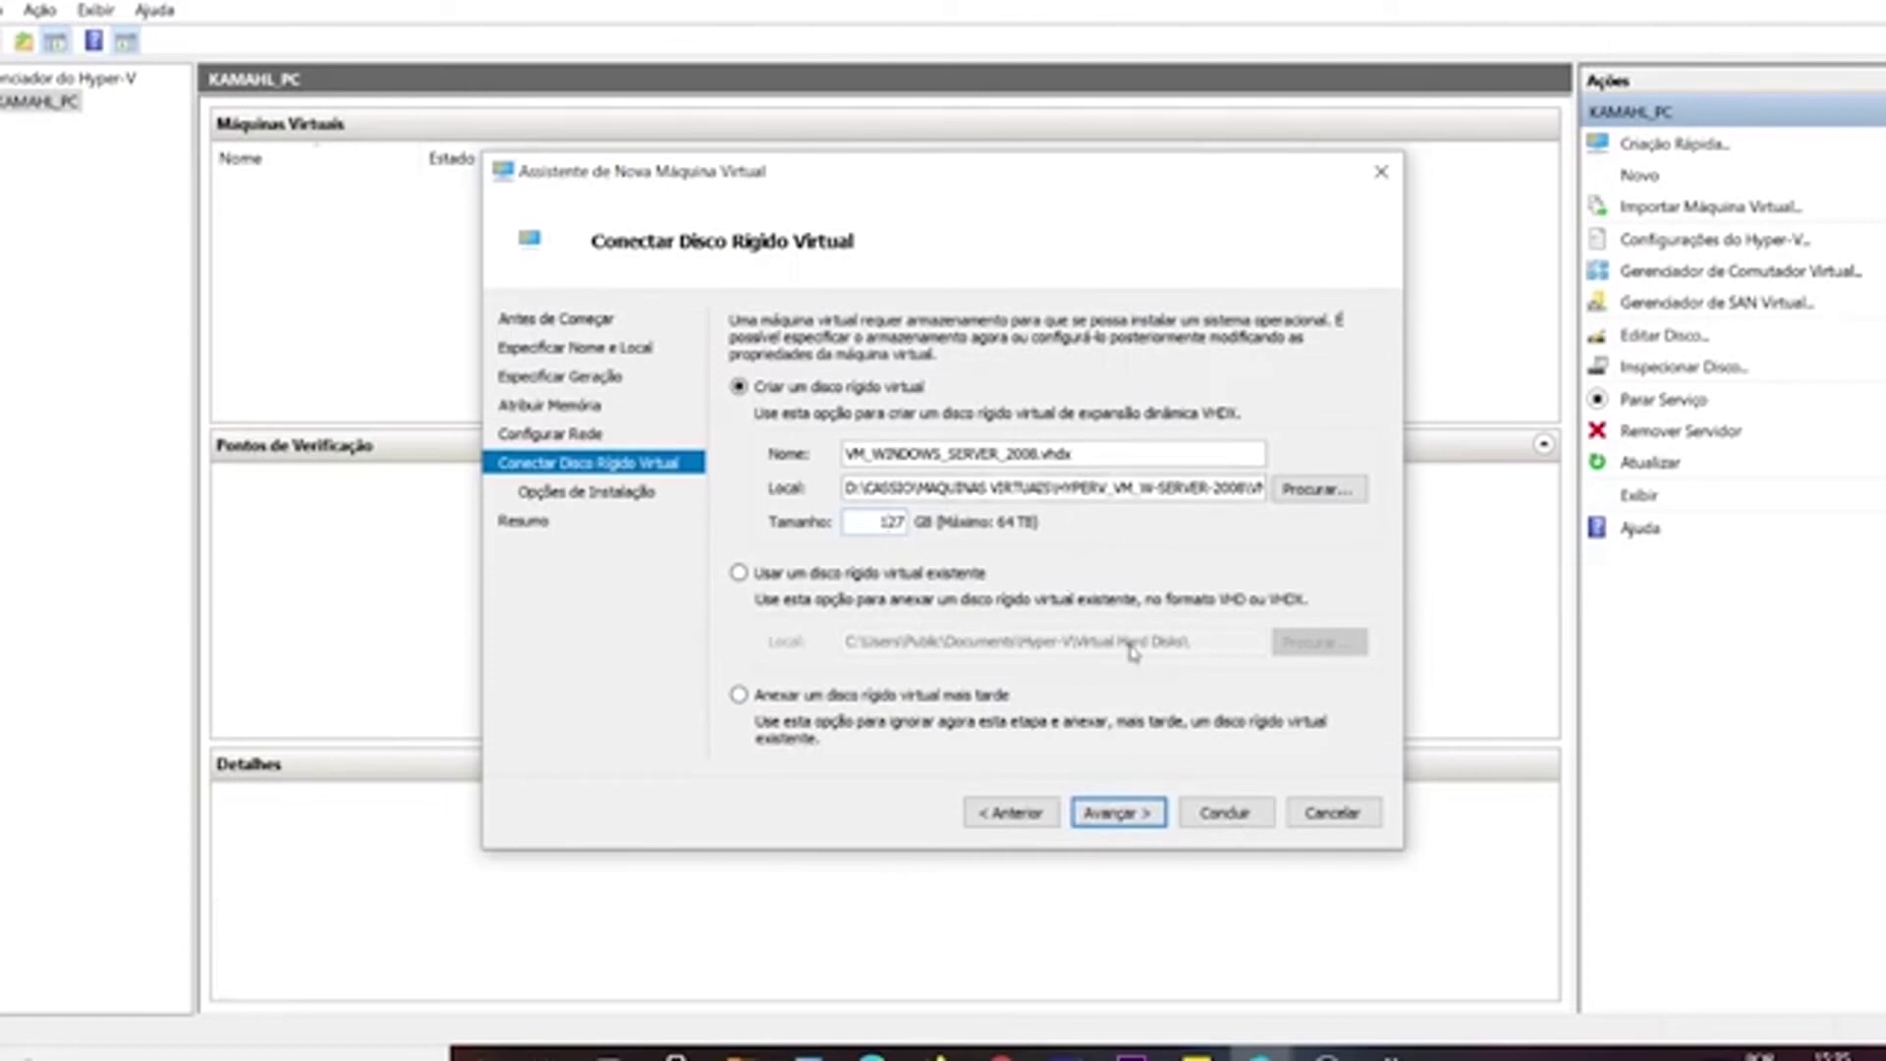
{"action": "left_click", "coordinate": [1113, 814]}
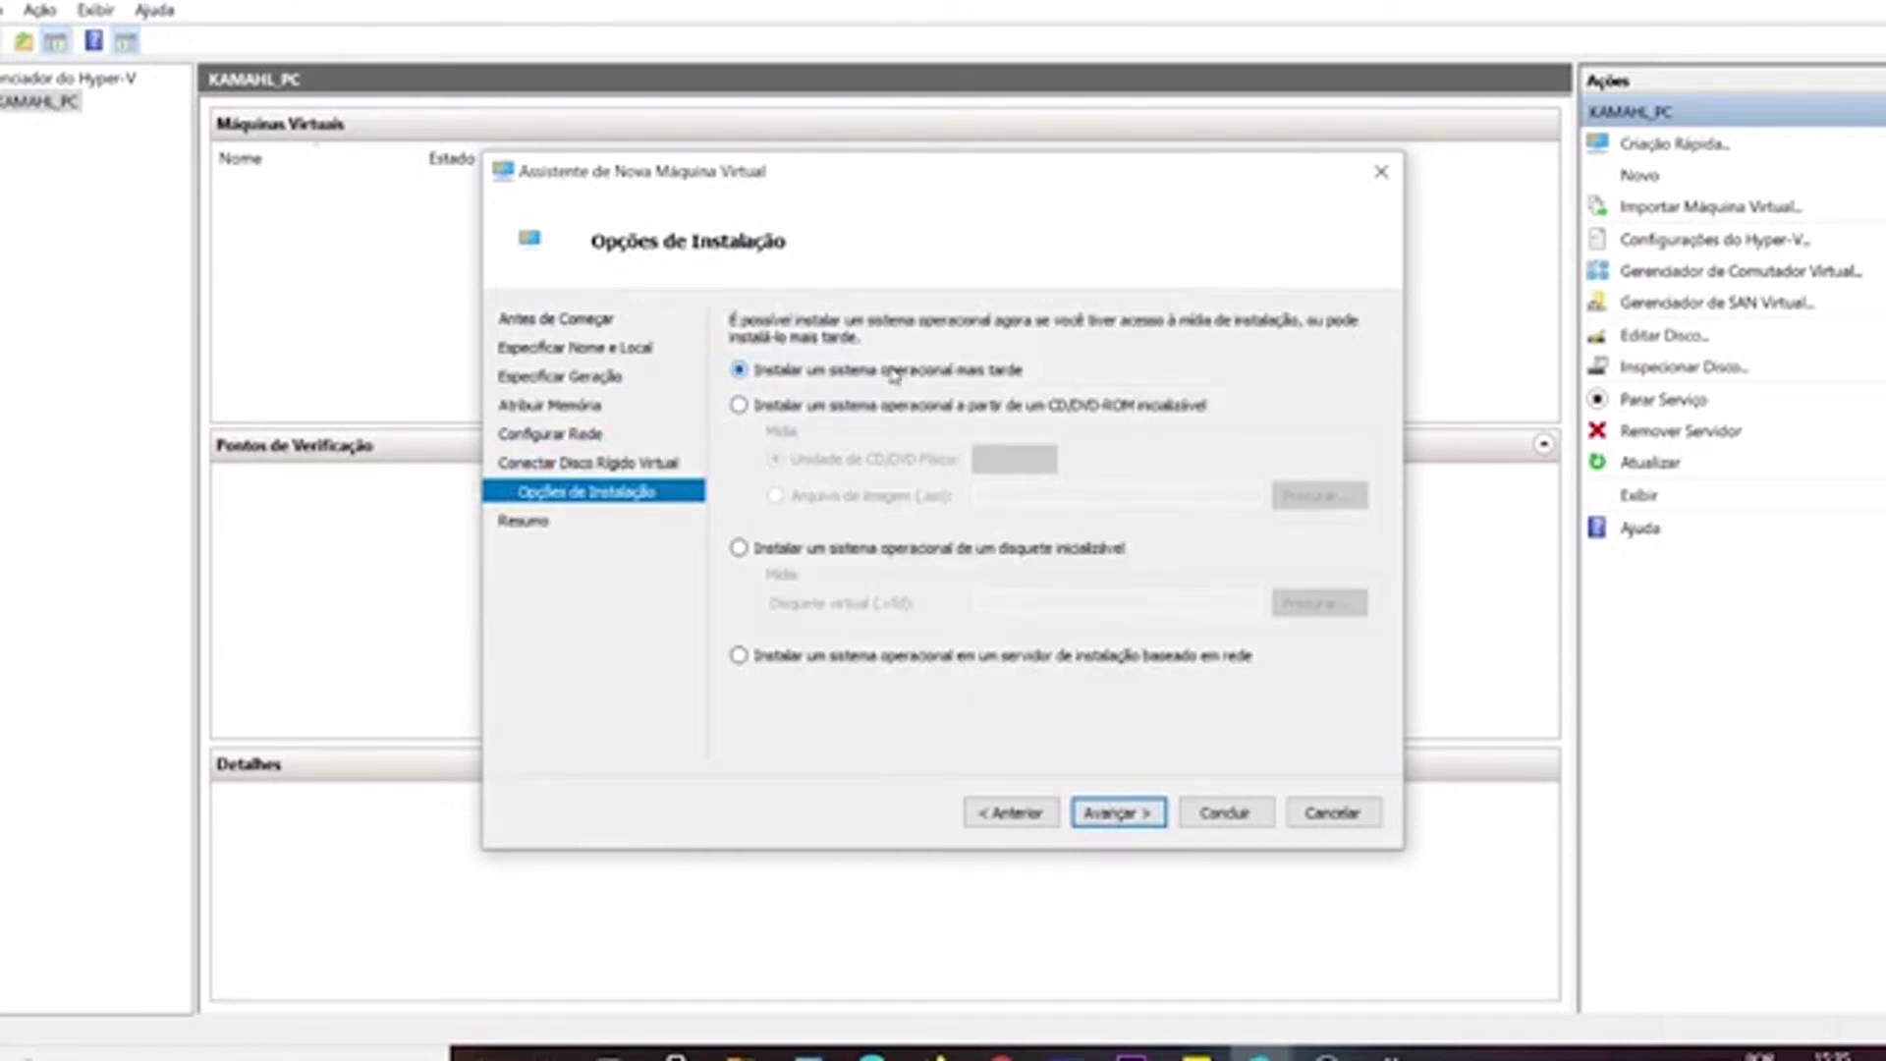
{"action": "left_click", "coordinate": [1108, 812]}
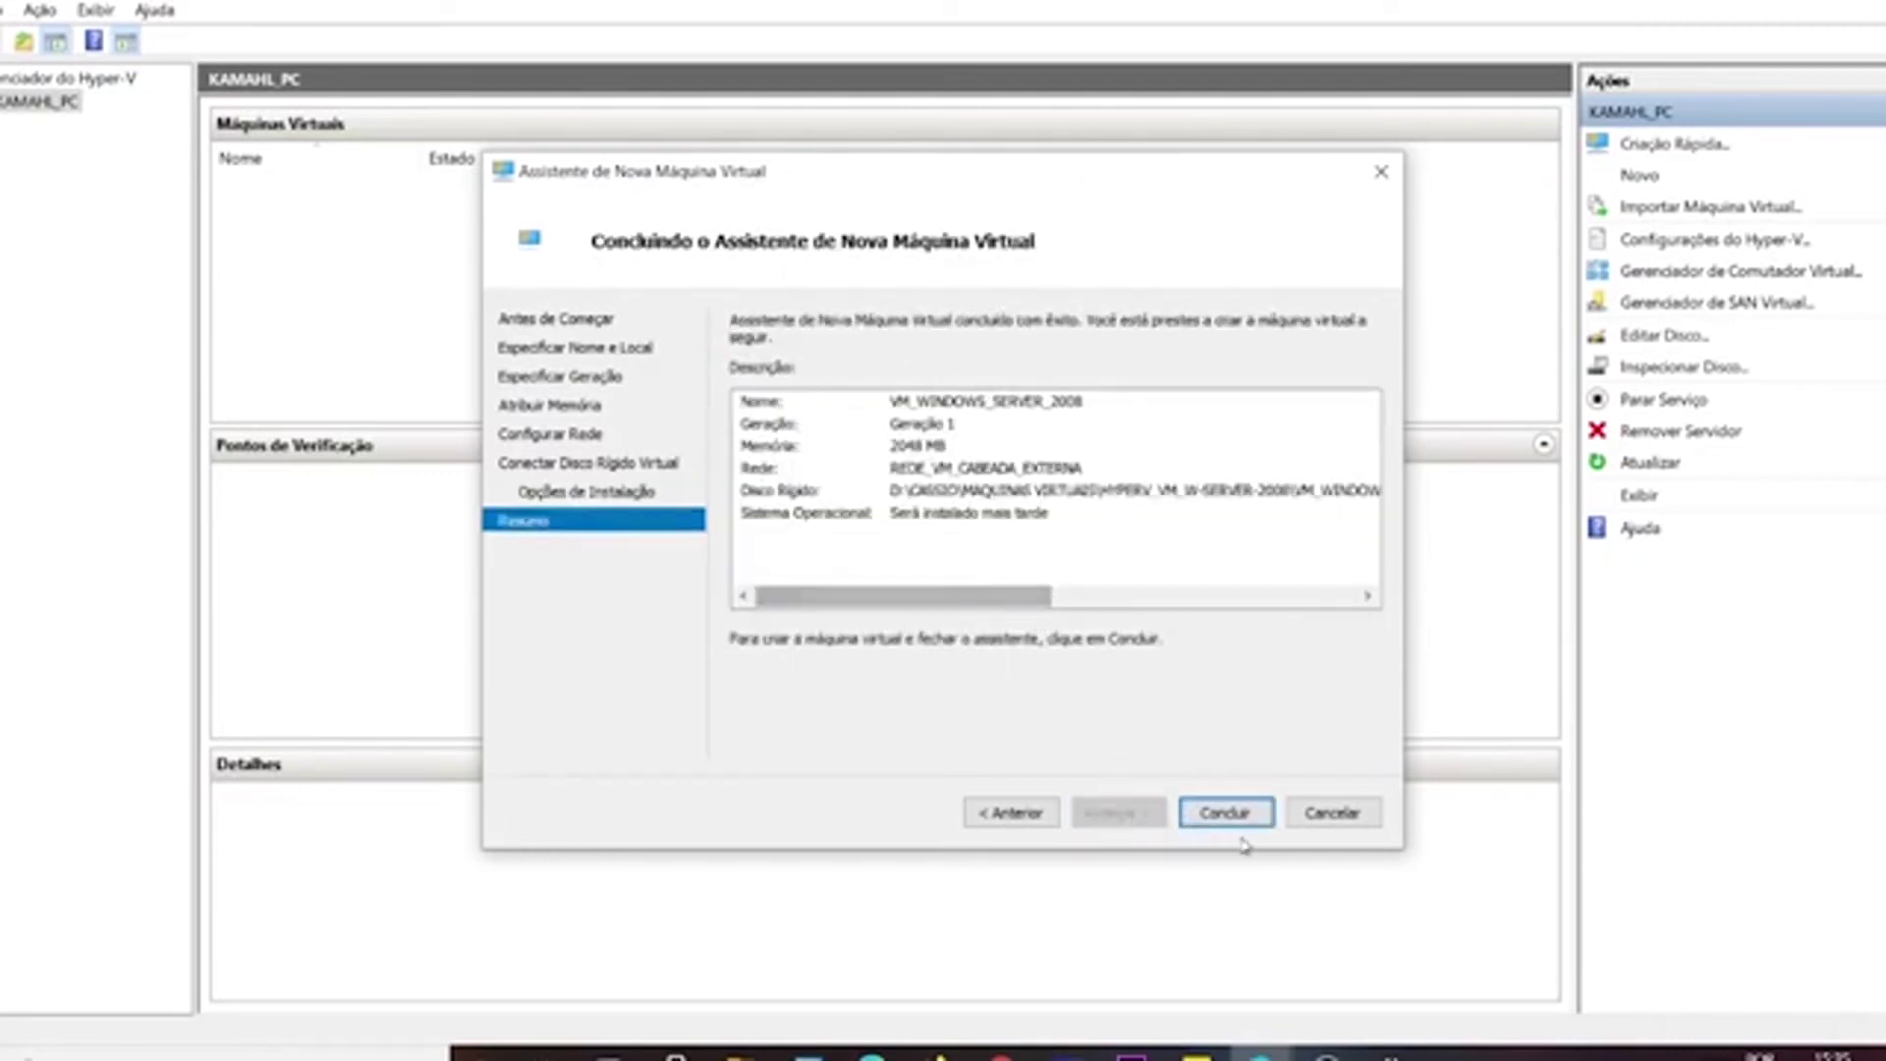
{"action": "left_click", "coordinate": [1225, 812]}
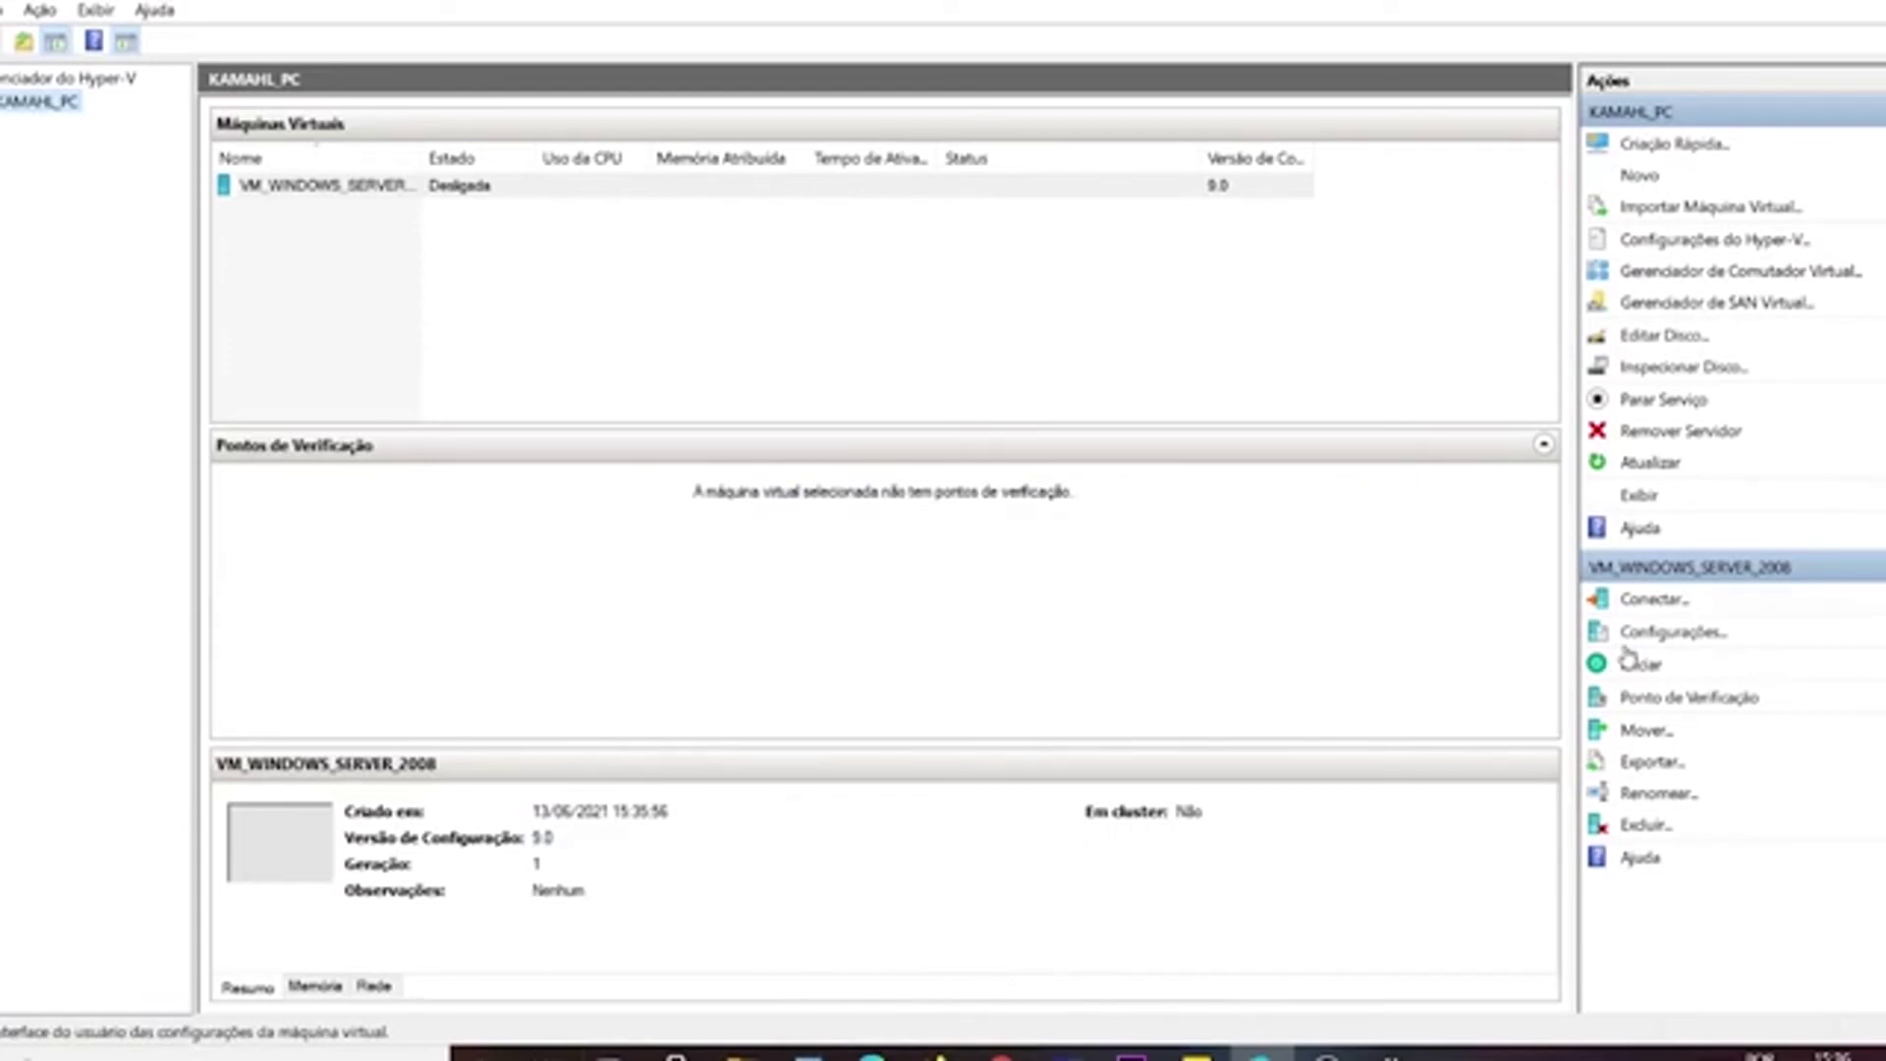
Connect to VM_WINDOWS_SERVER_2008 and start the virtual machine.
{"action": "left_click", "coordinate": [390, 185]}
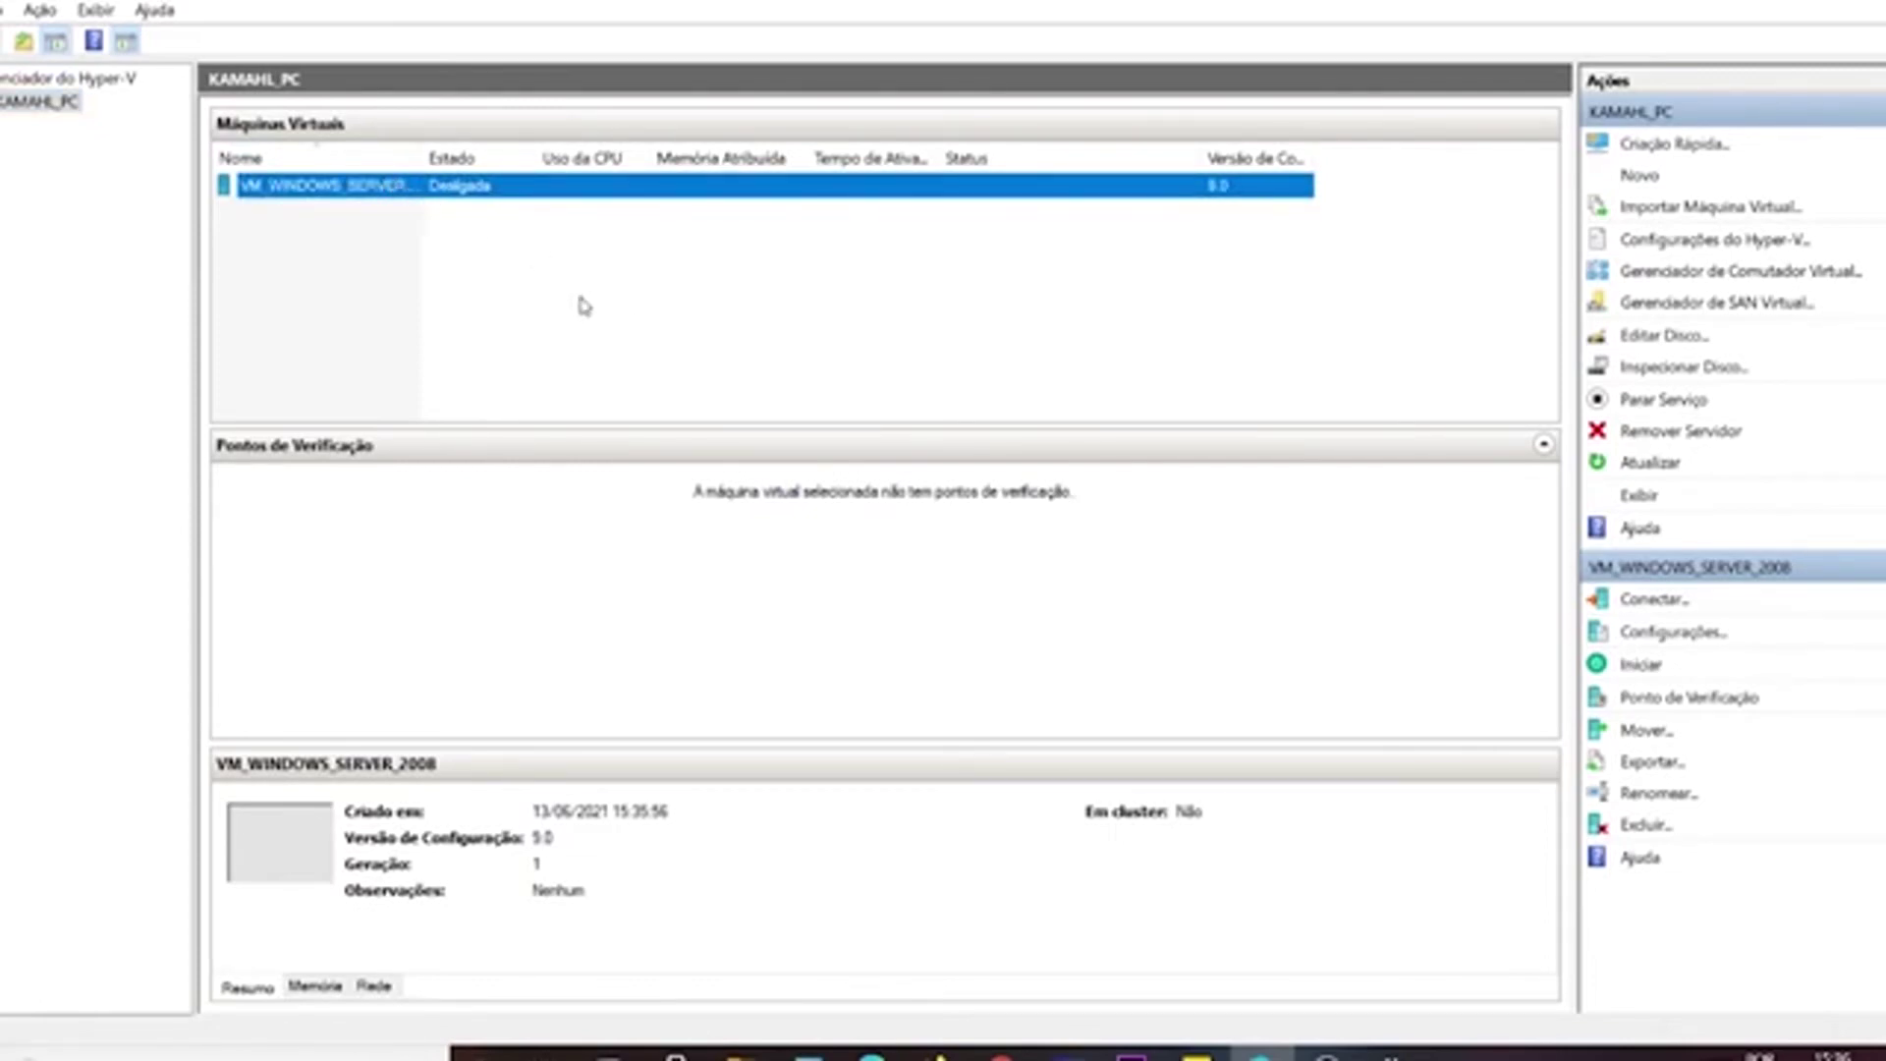
{"action": "left_click", "coordinate": [1654, 599]}
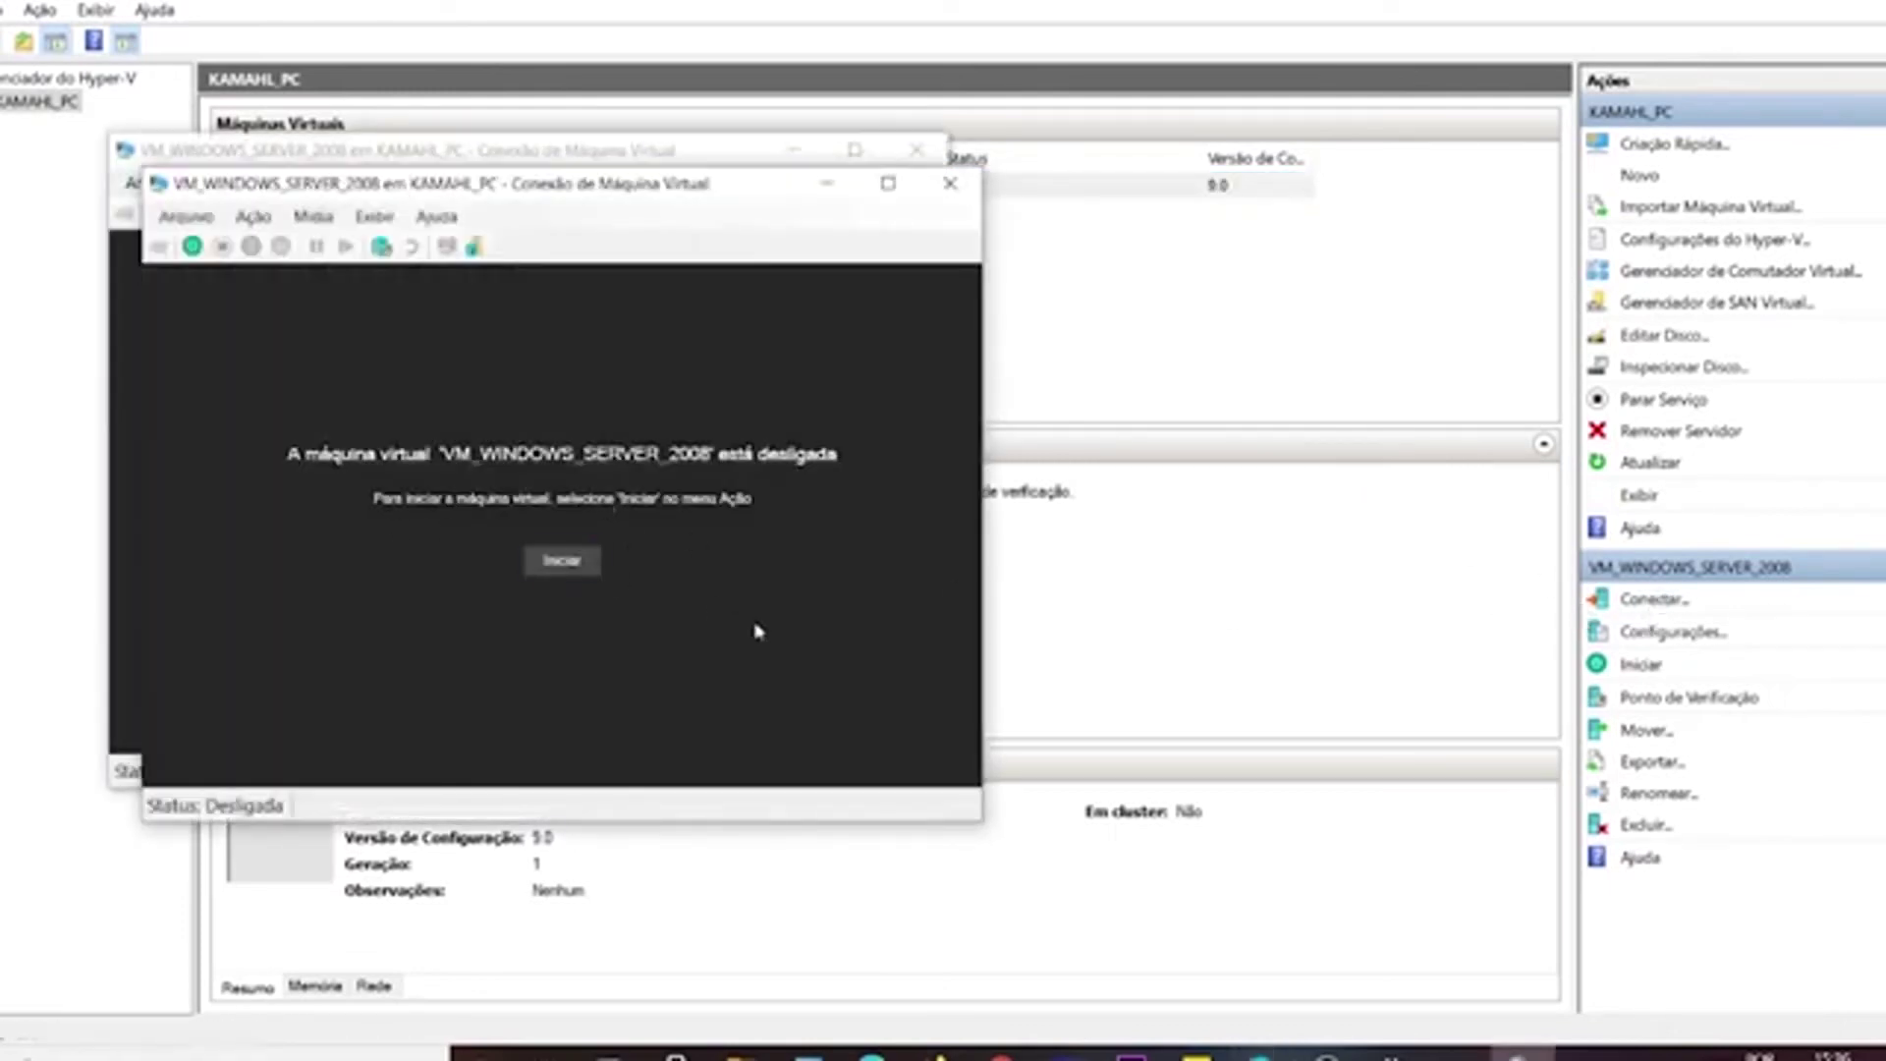
{"action": "left_click", "coordinate": [588, 568]}
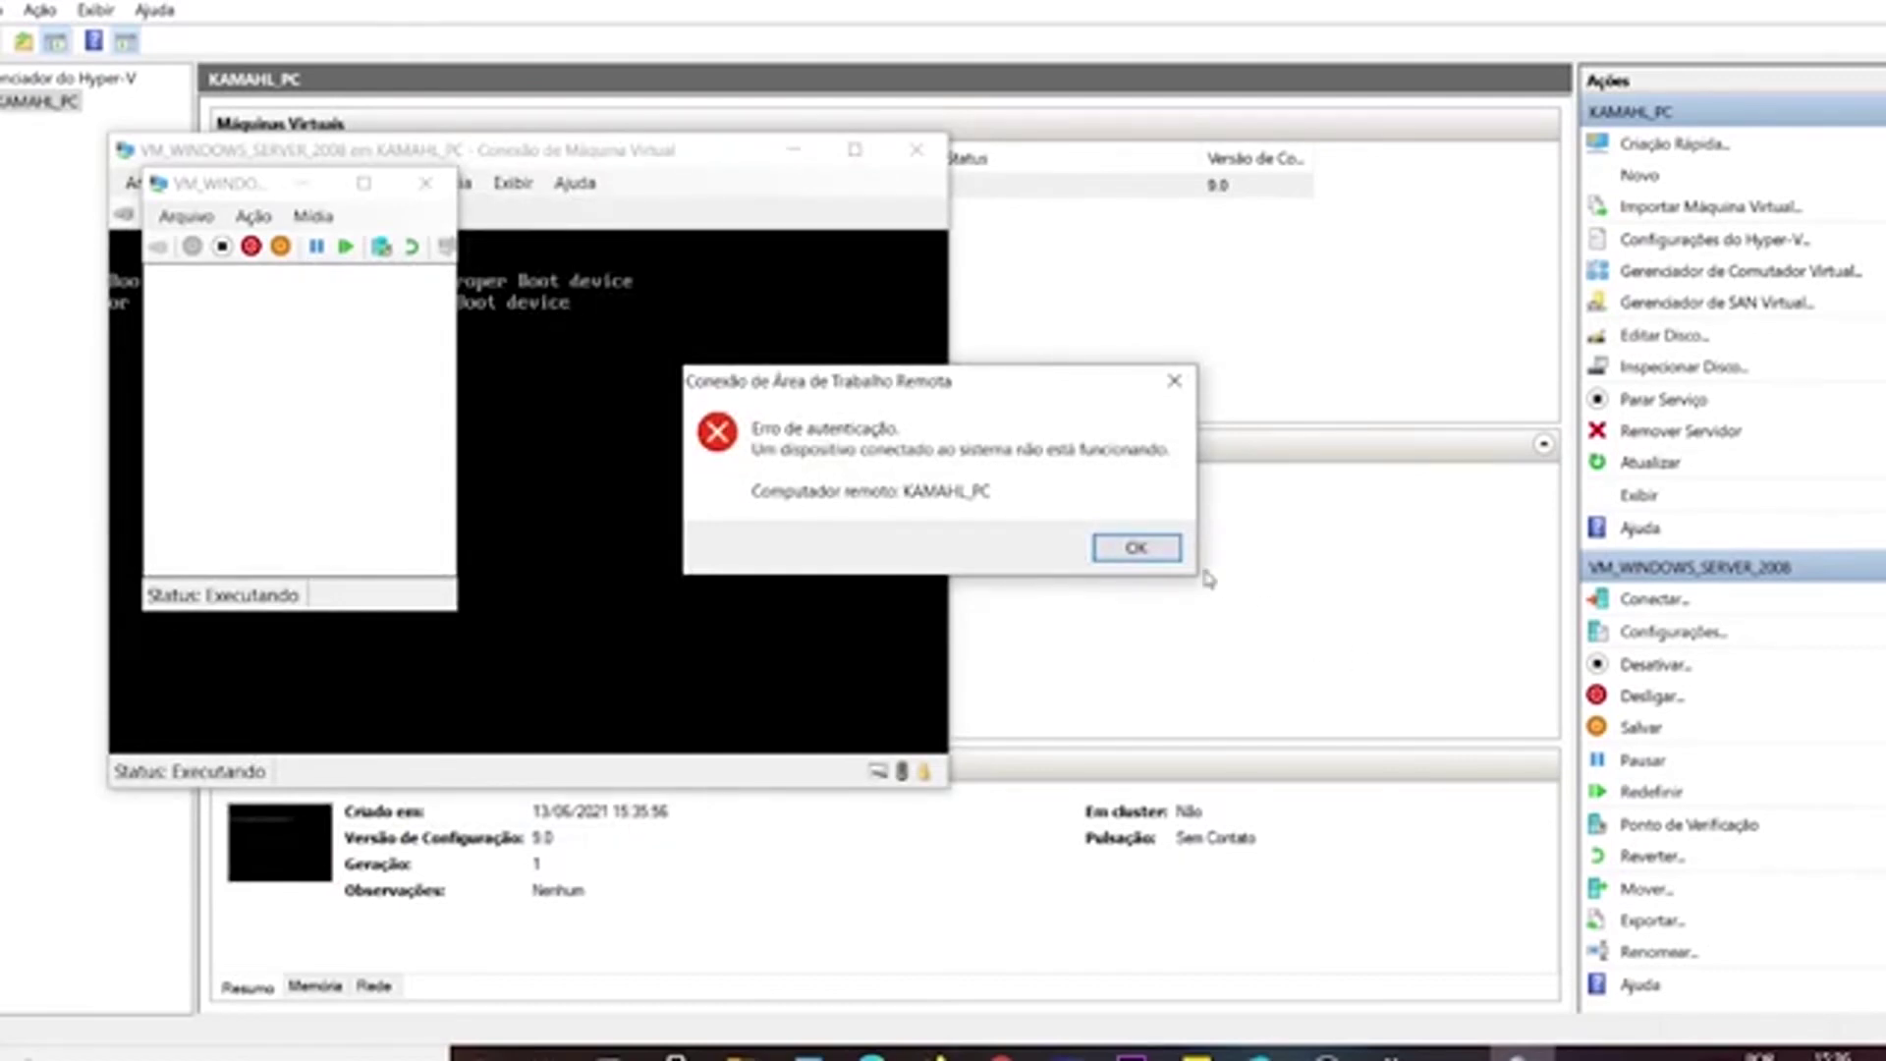
Dismiss the remote connection error and exit the duplicate disconnected session of the virtual machine.
{"action": "left_click", "coordinate": [1132, 547]}
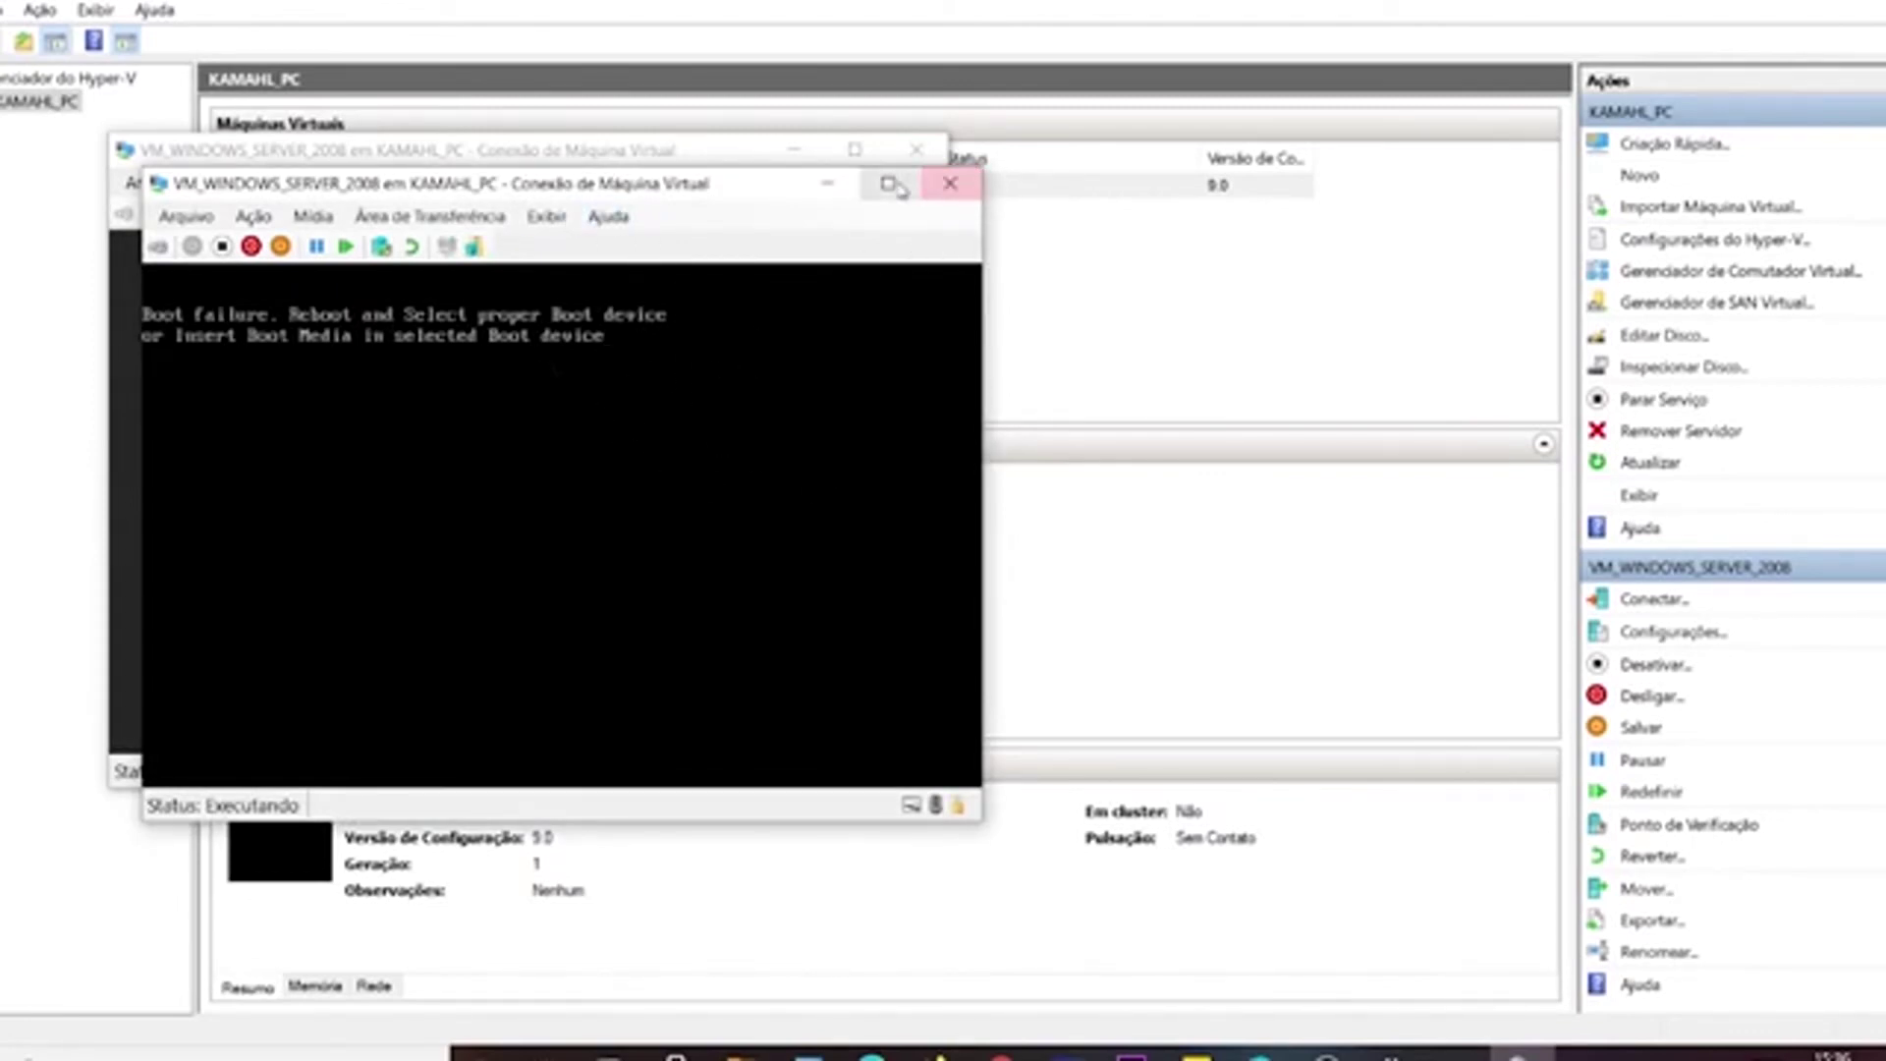
{"action": "left_click", "coordinate": [732, 150]}
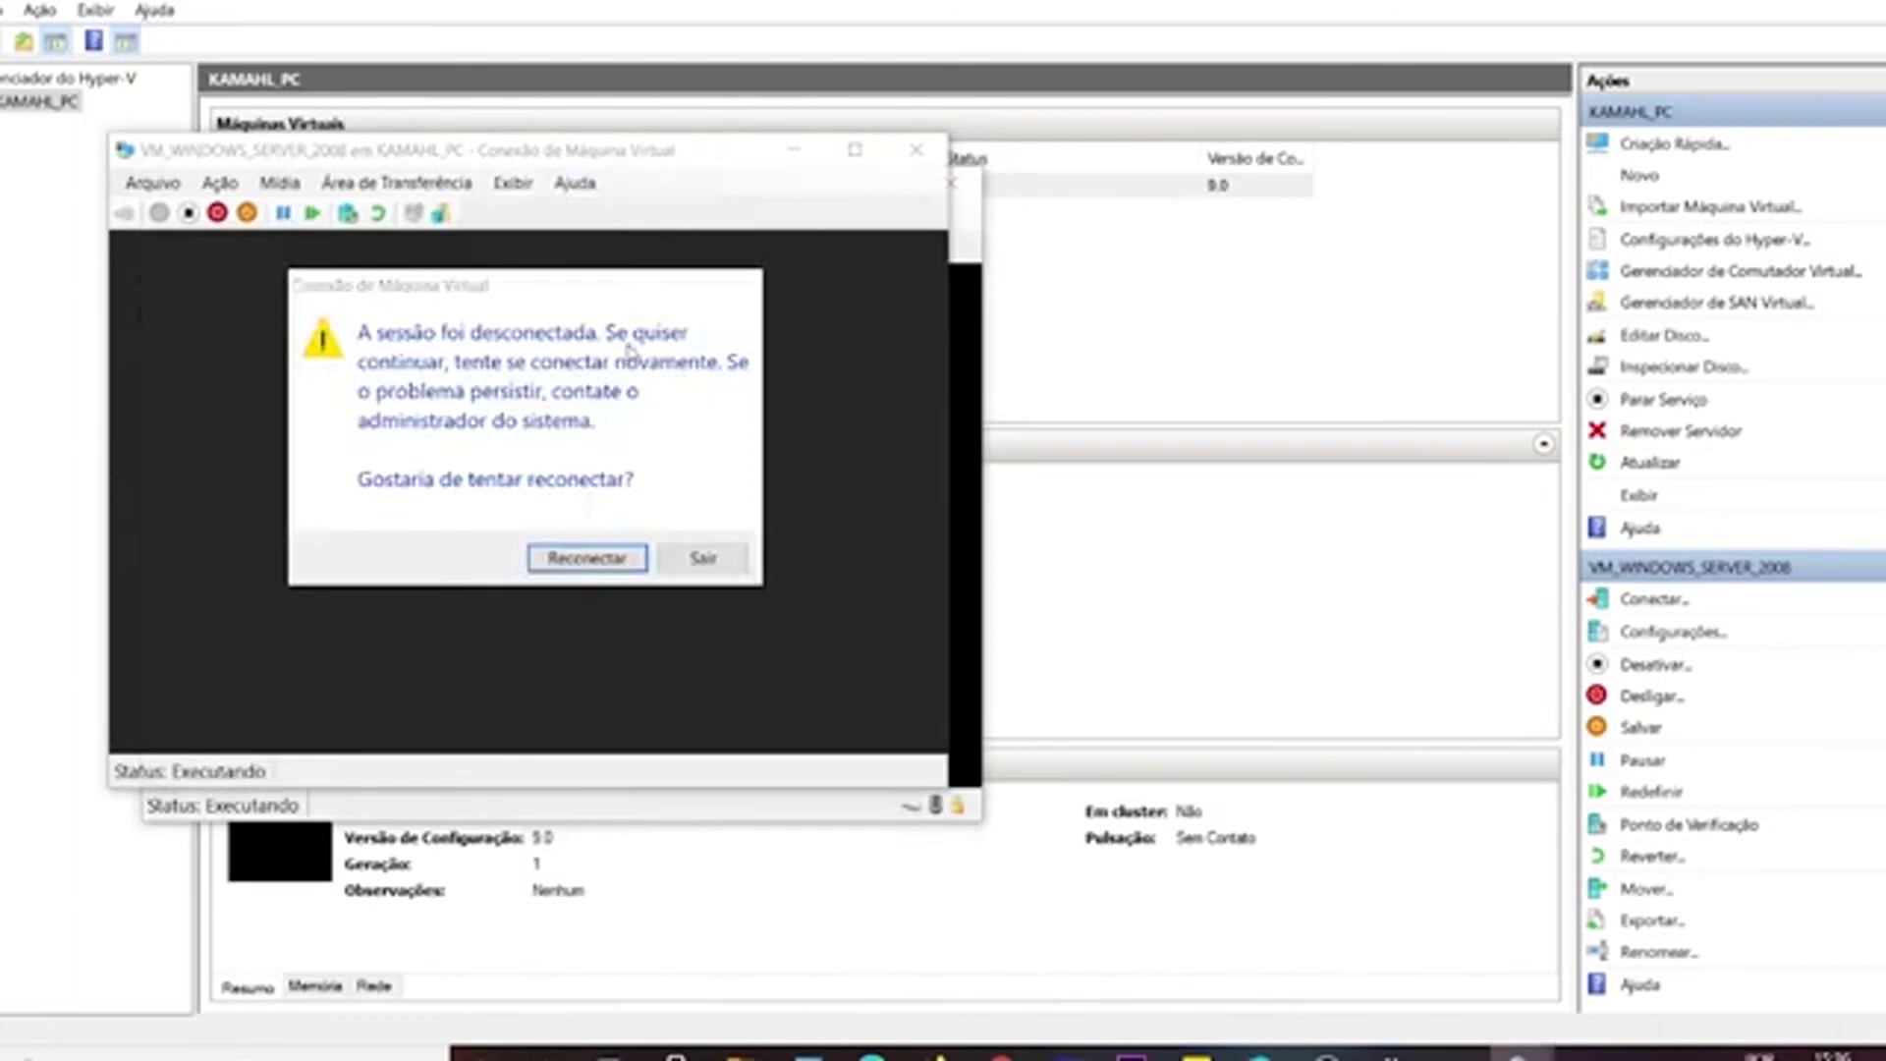
{"action": "left_click", "coordinate": [724, 562]}
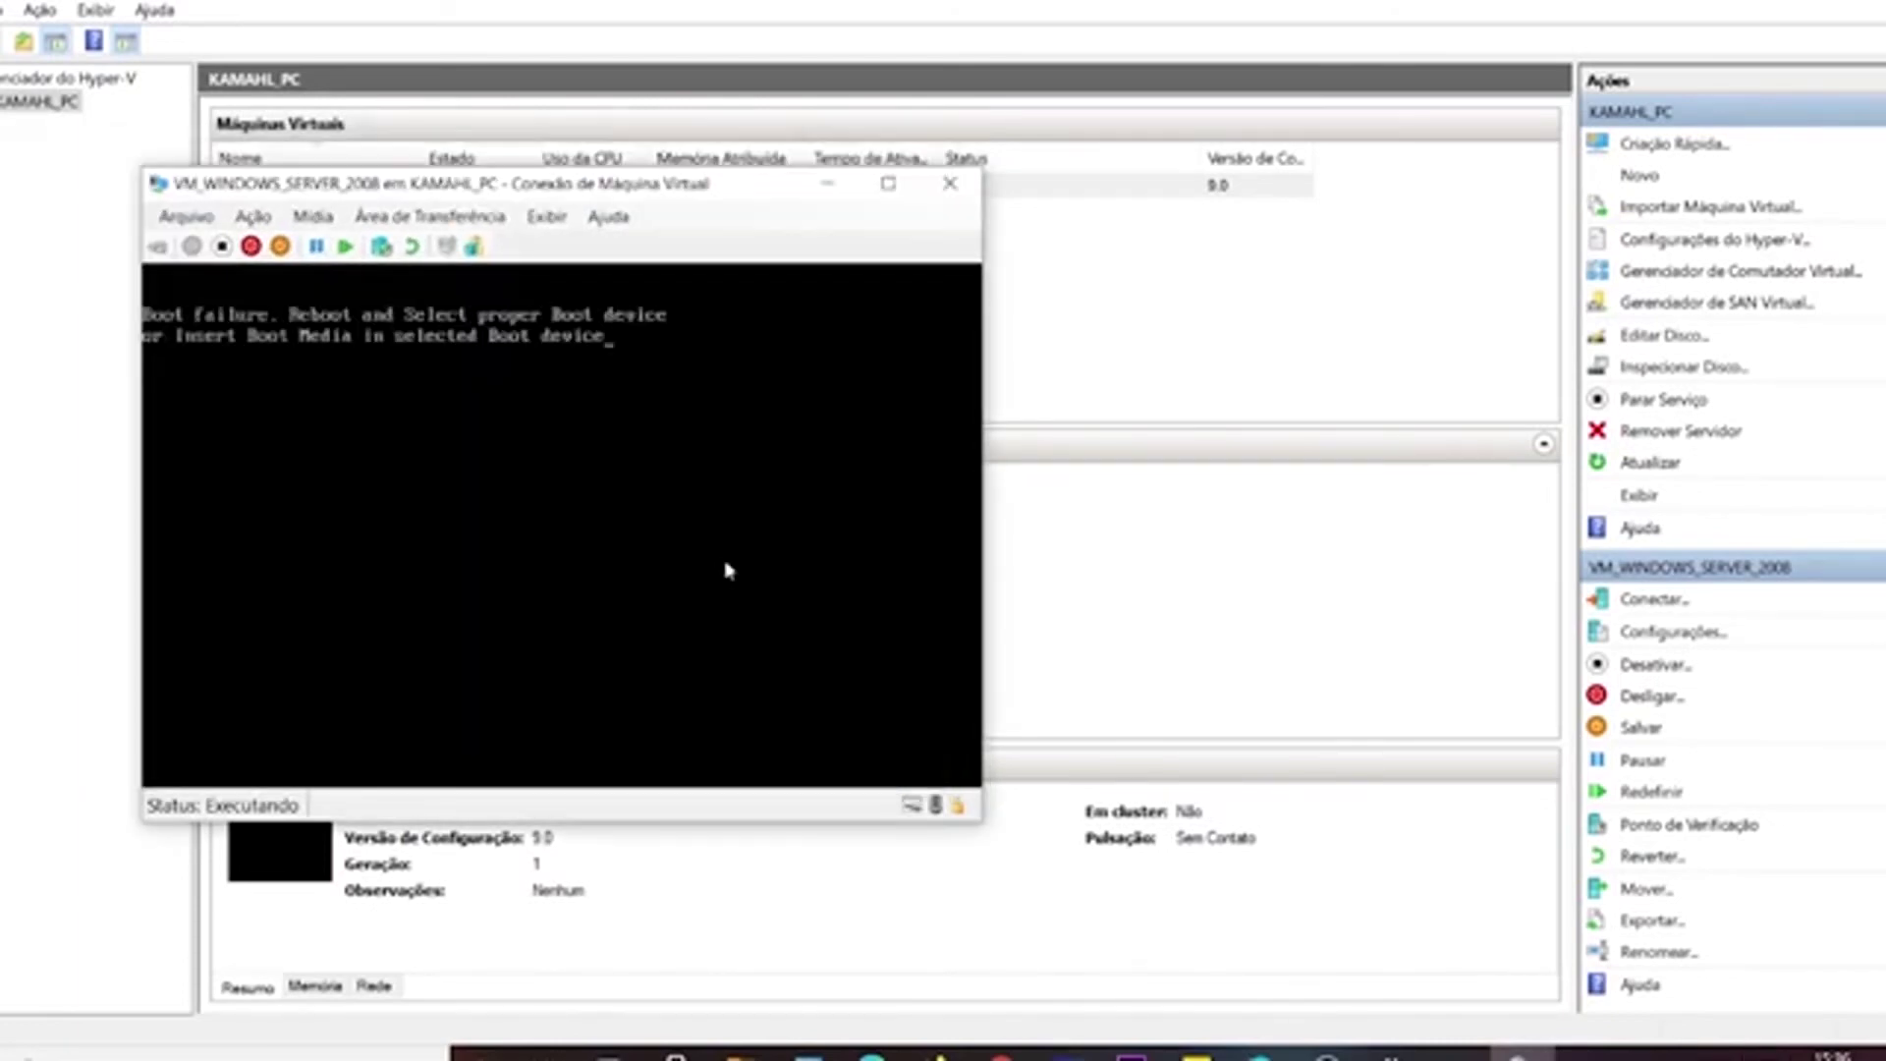
Examine the BIOS, IDE controller, SCSI controller and DVD drive settings of VM_WINDOWS_SERVER_2008, and close the settings.
{"action": "left_click", "coordinate": [186, 217]}
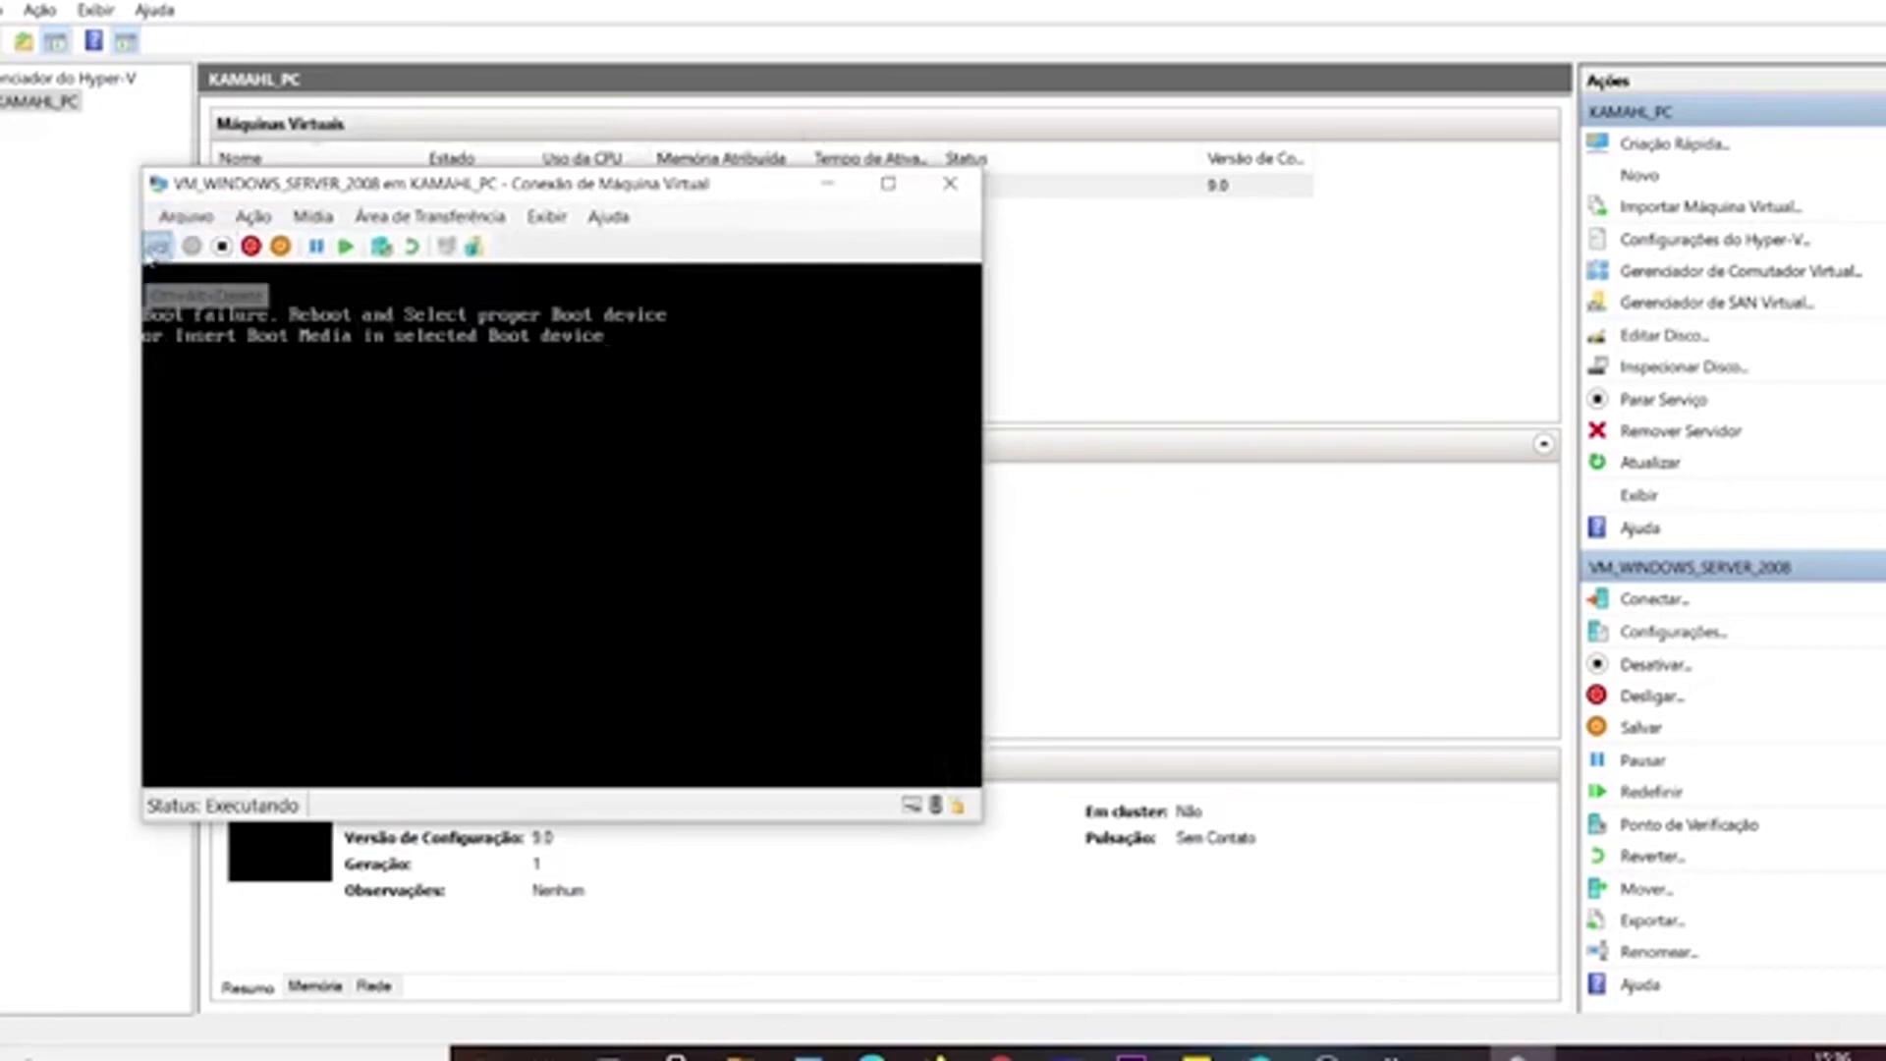
{"action": "left_click", "coordinate": [197, 295]}
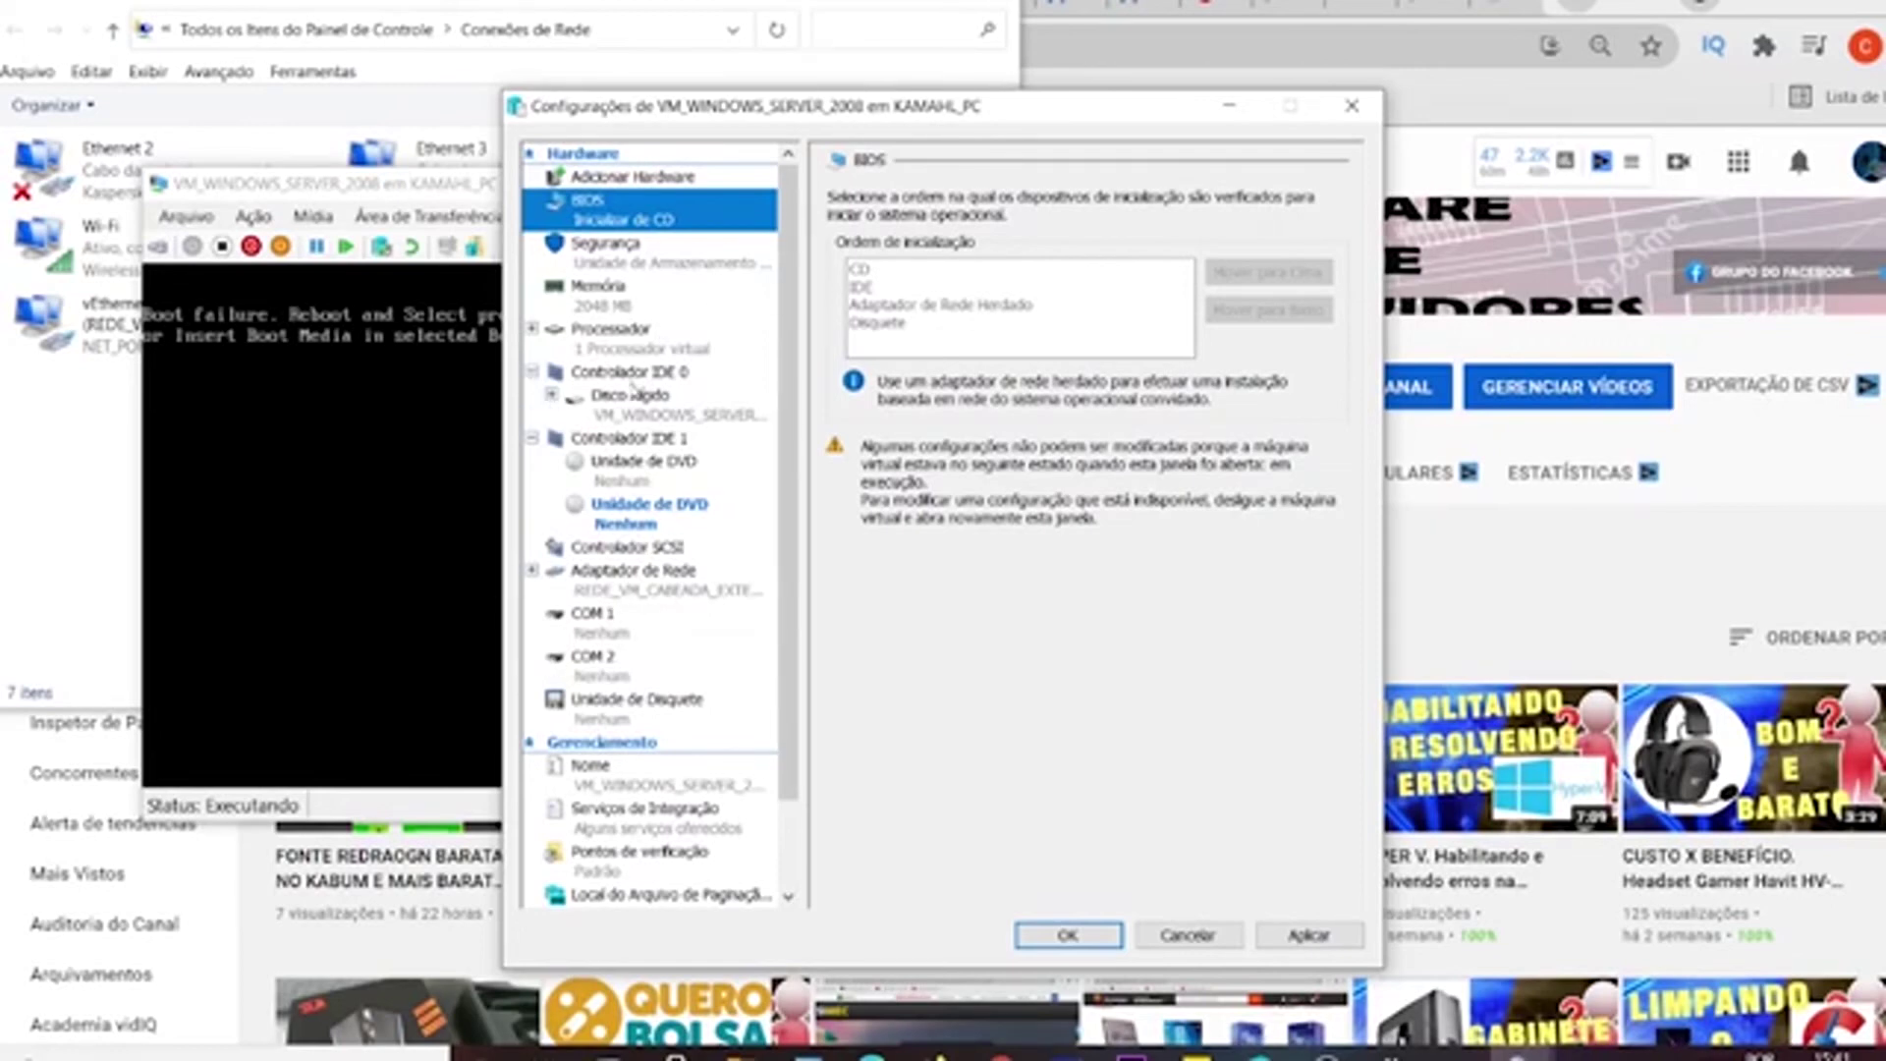
{"action": "left_click", "coordinate": [631, 381]}
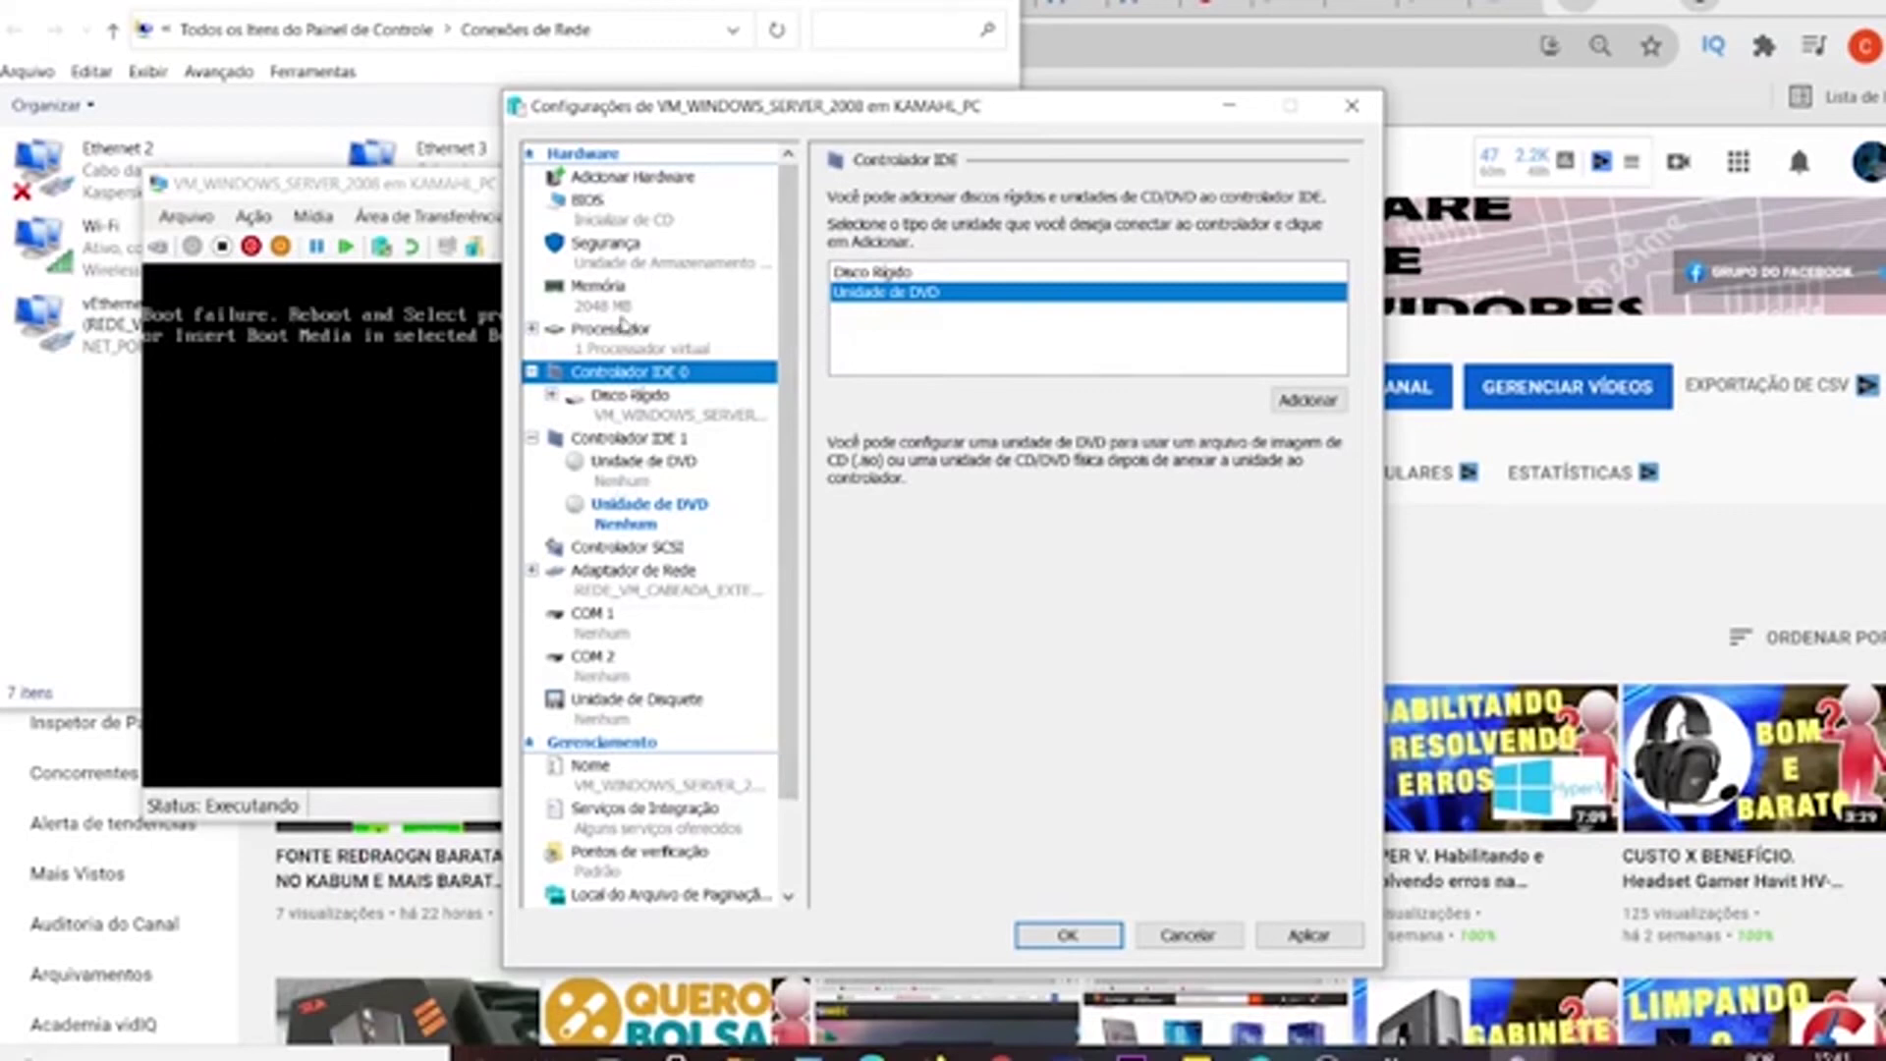
{"action": "left_click", "coordinate": [663, 551]}
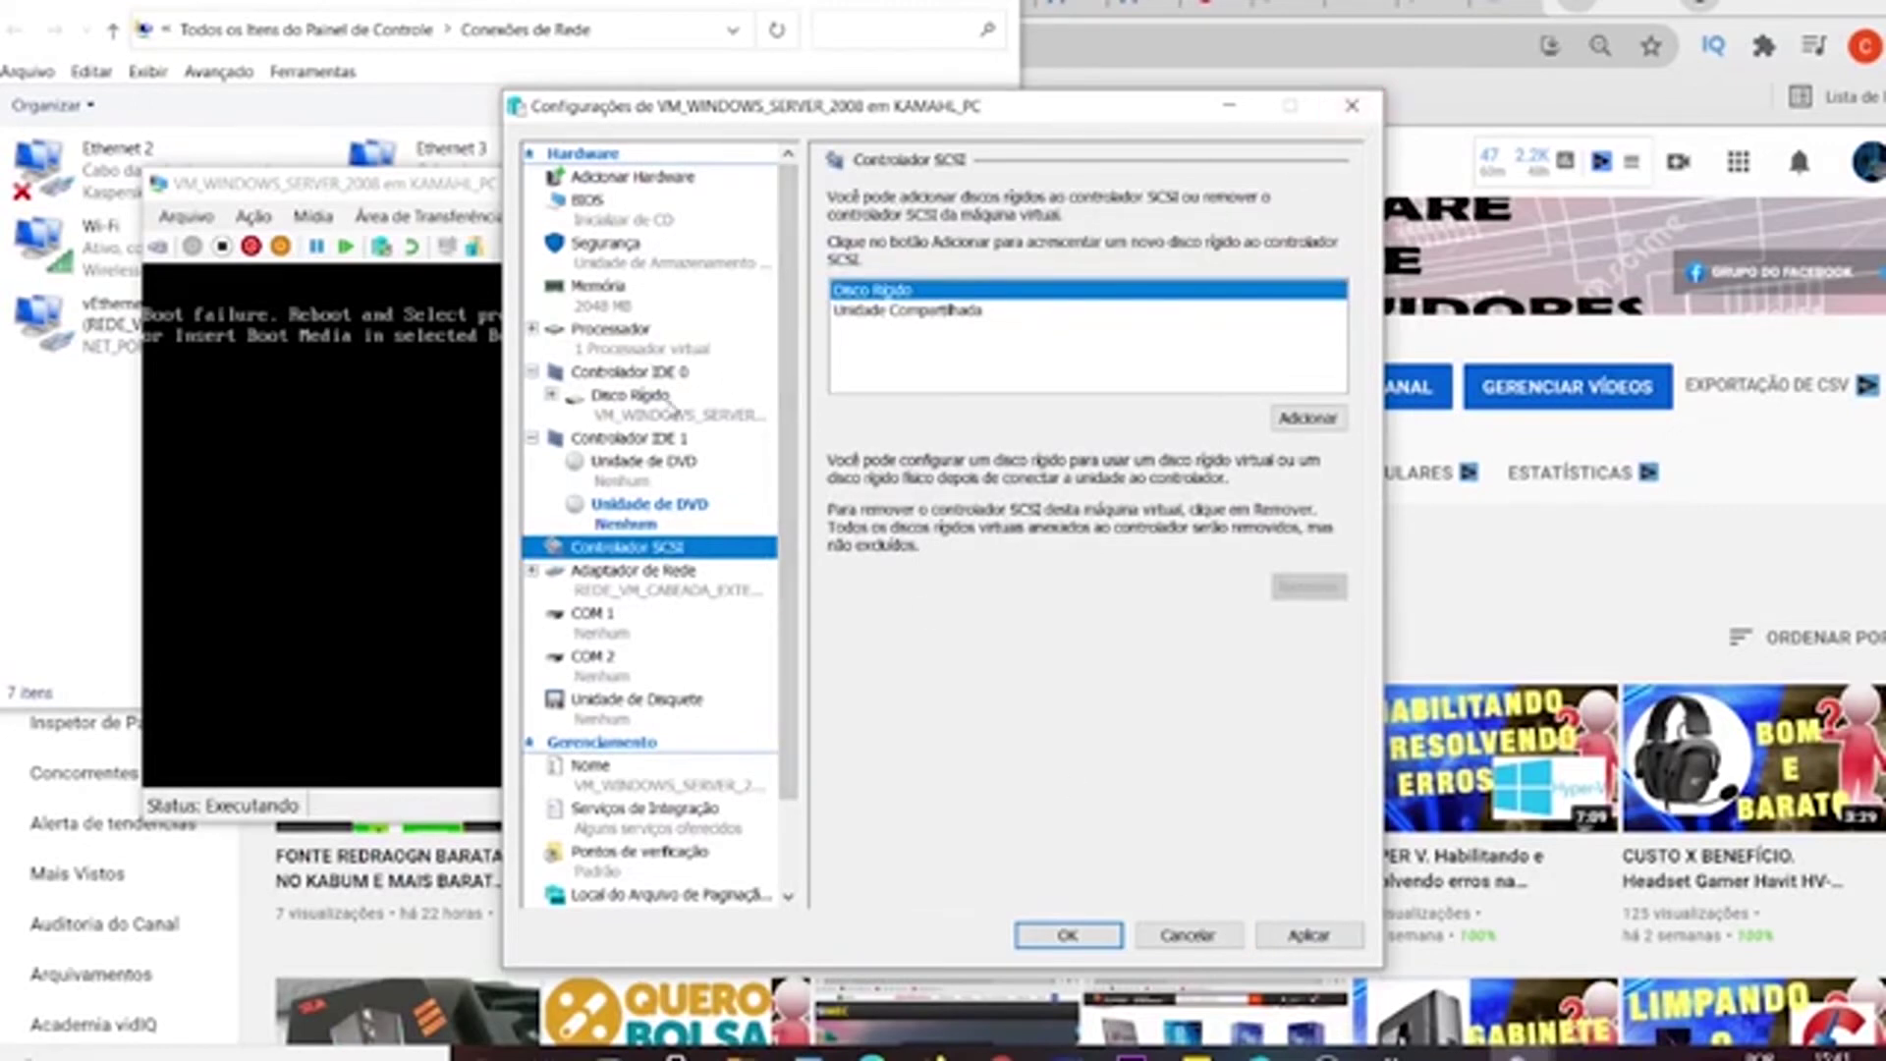
{"action": "key", "text": "Up"}
{"action": "key", "text": "Up"}
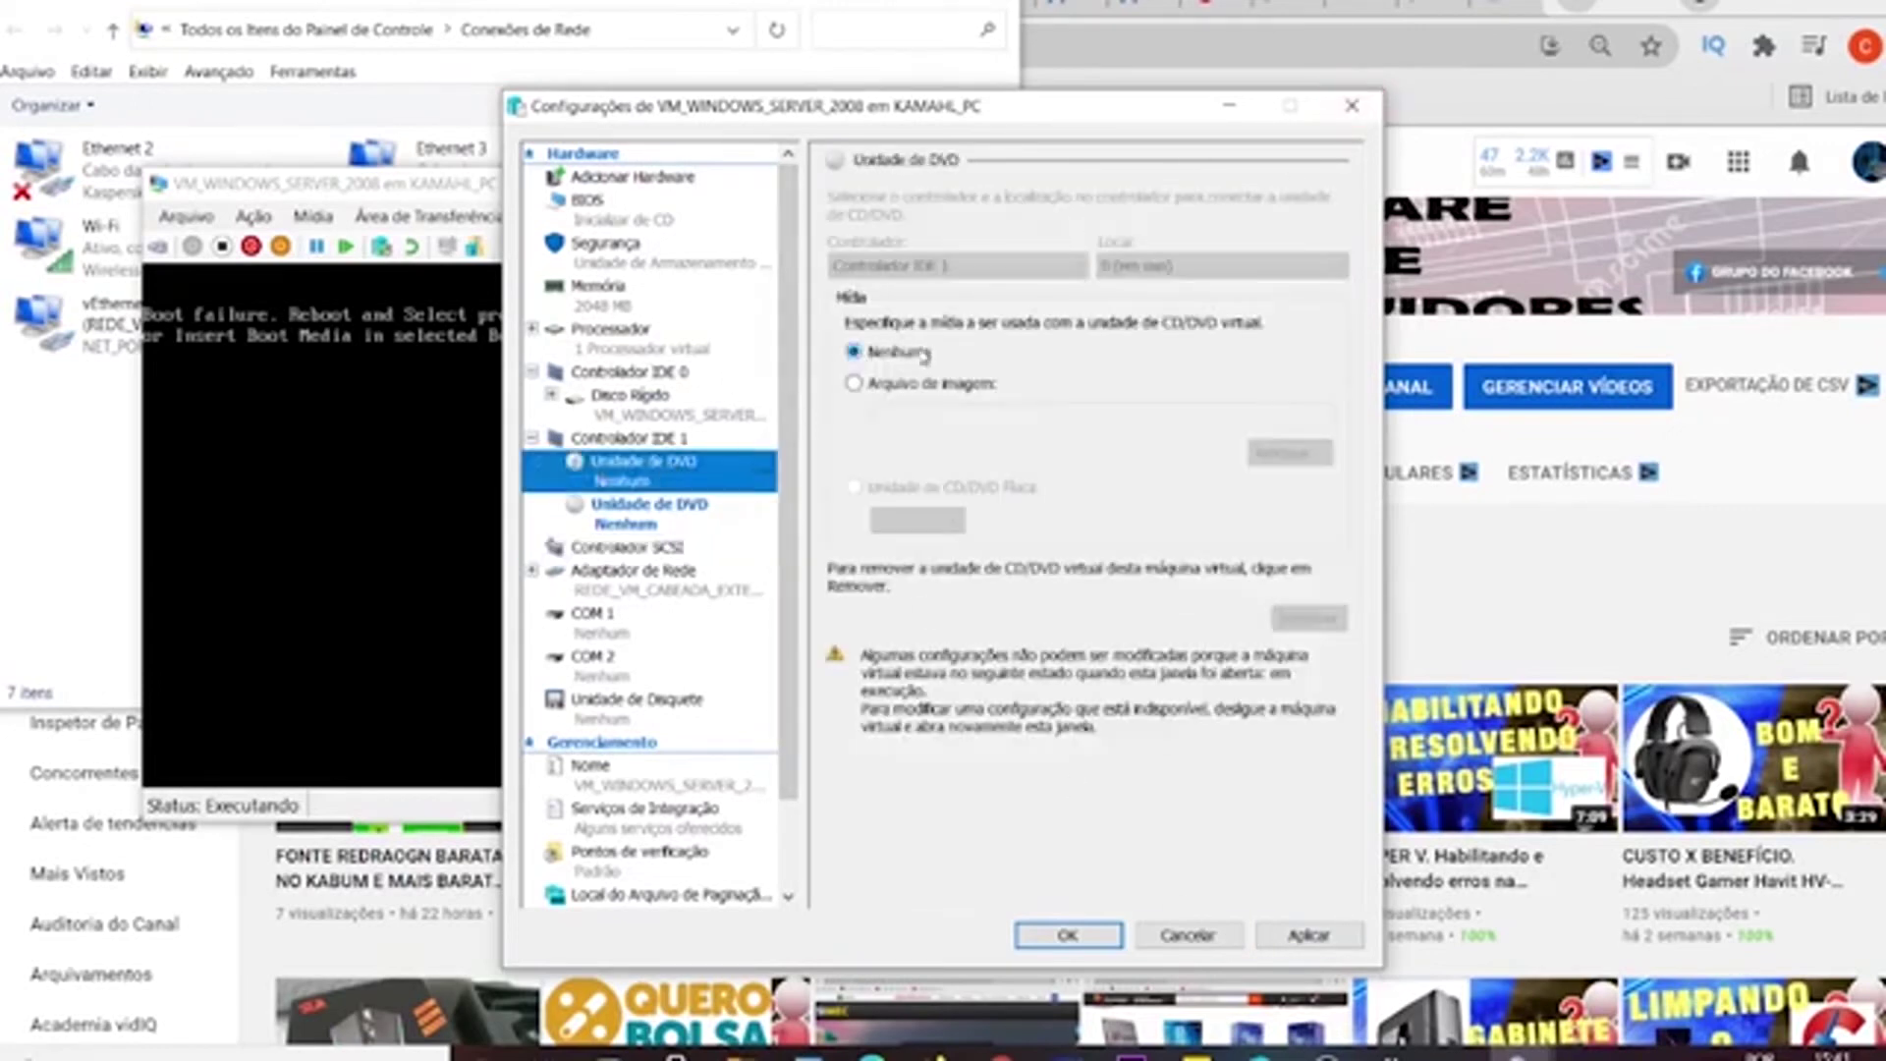
{"action": "left_click", "coordinate": [1348, 108]}
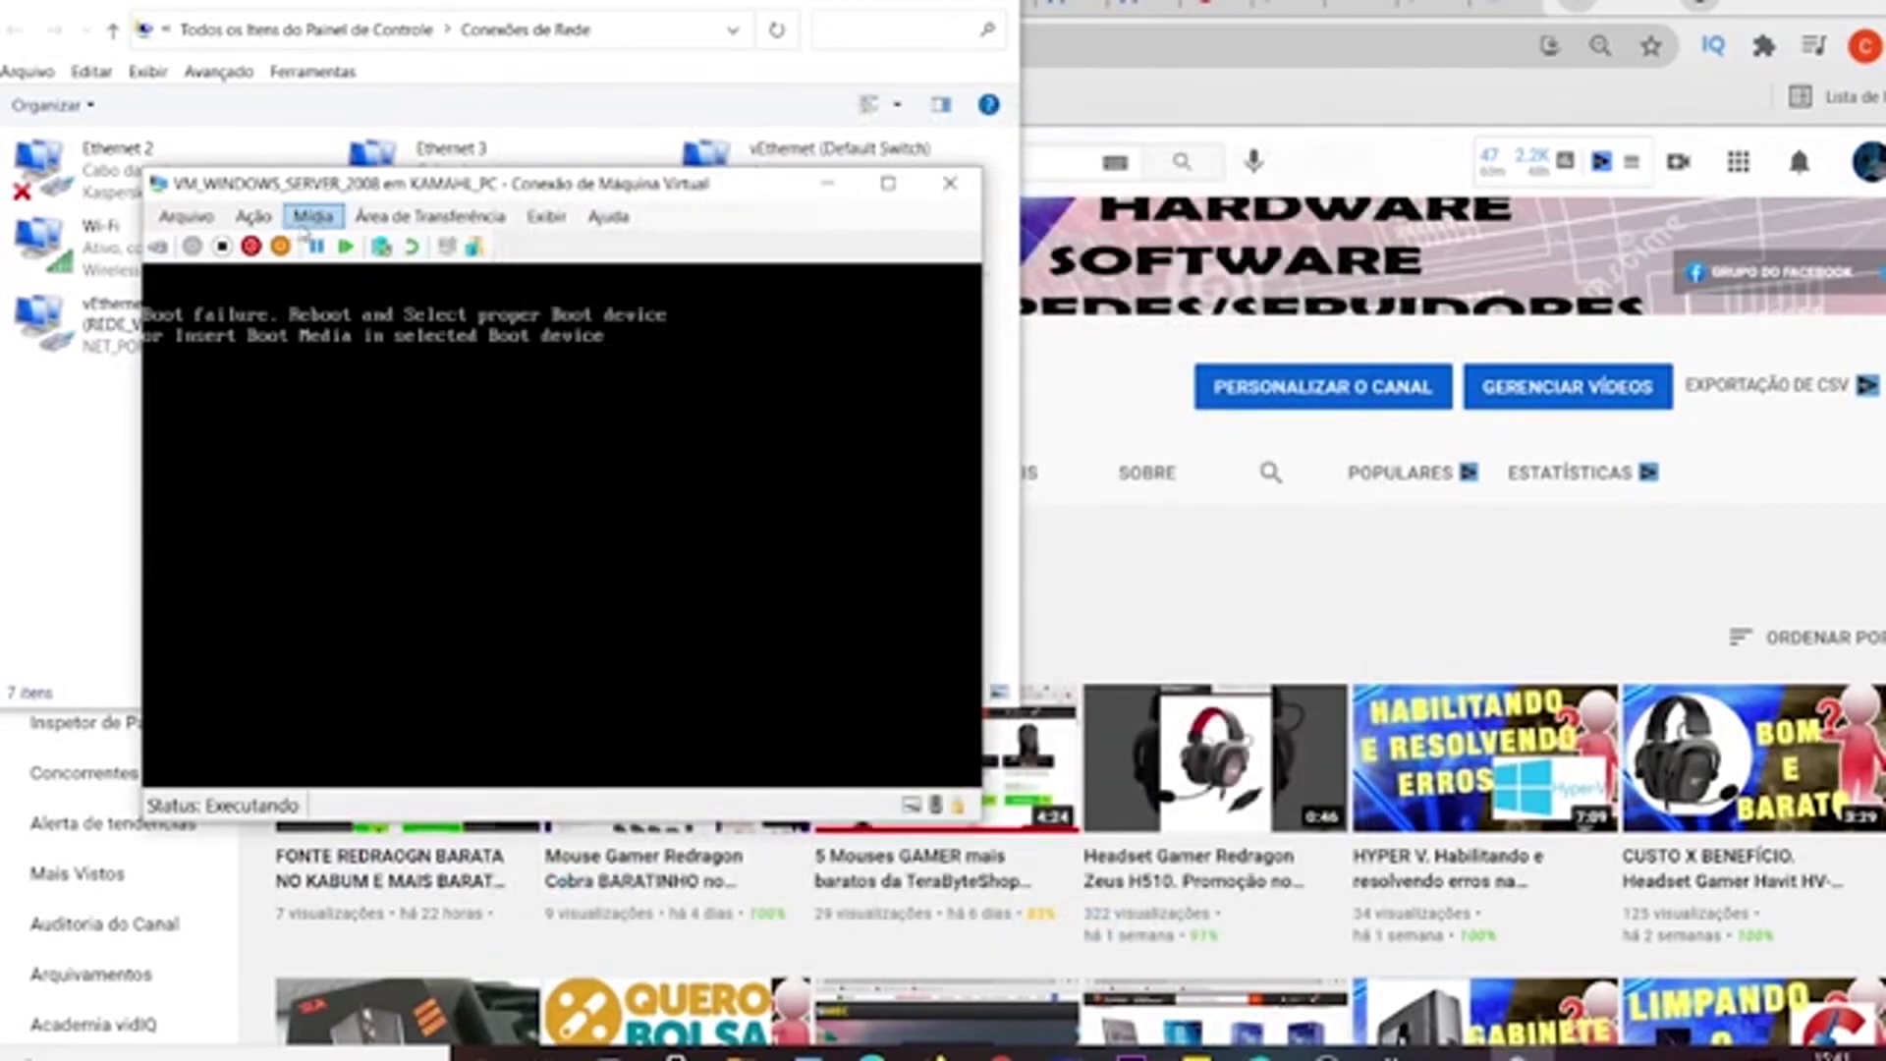
Start inserting an ISO image into the virtual machine's DVD drive and open the personal folder on DADOS_HD_1TB (D:).
{"action": "left_click", "coordinate": [292, 229]}
{"action": "mouse_move", "coordinate": [403, 258]}
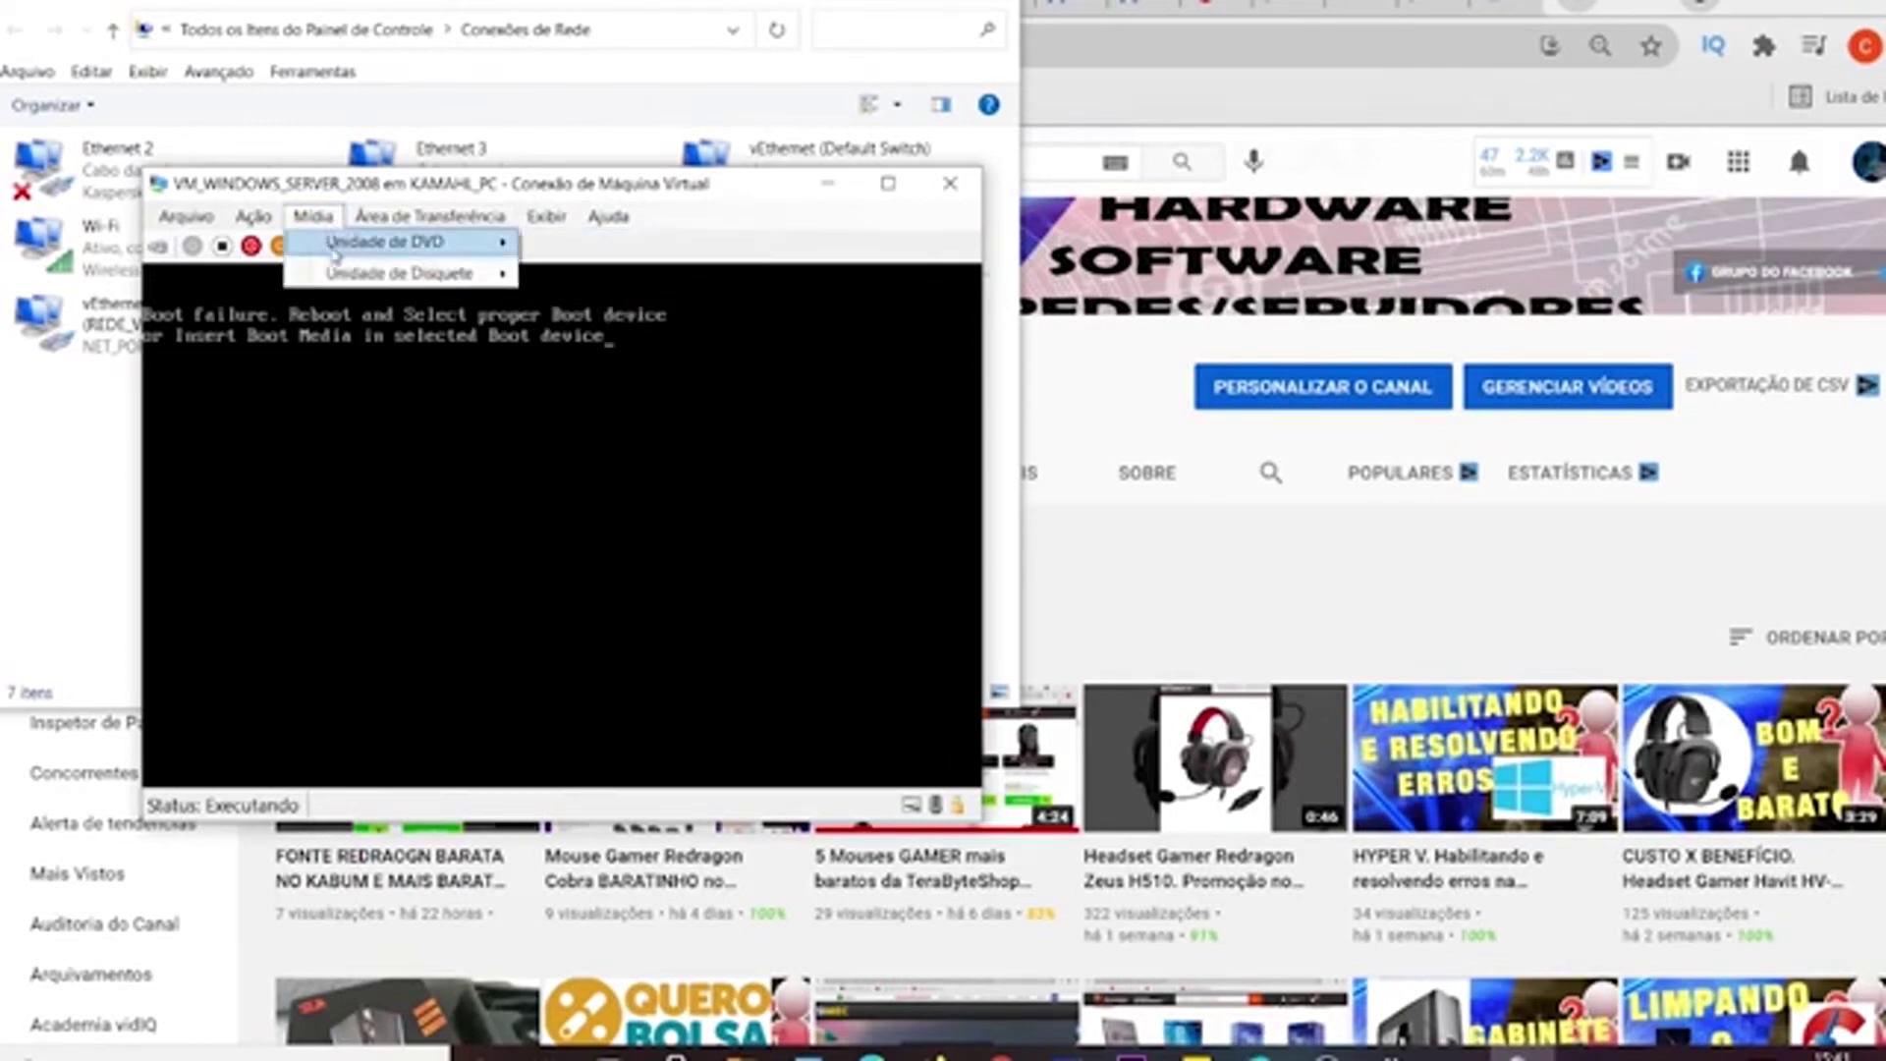
{"action": "mouse_move", "coordinate": [335, 253]}
{"action": "left_click", "coordinate": [619, 274]}
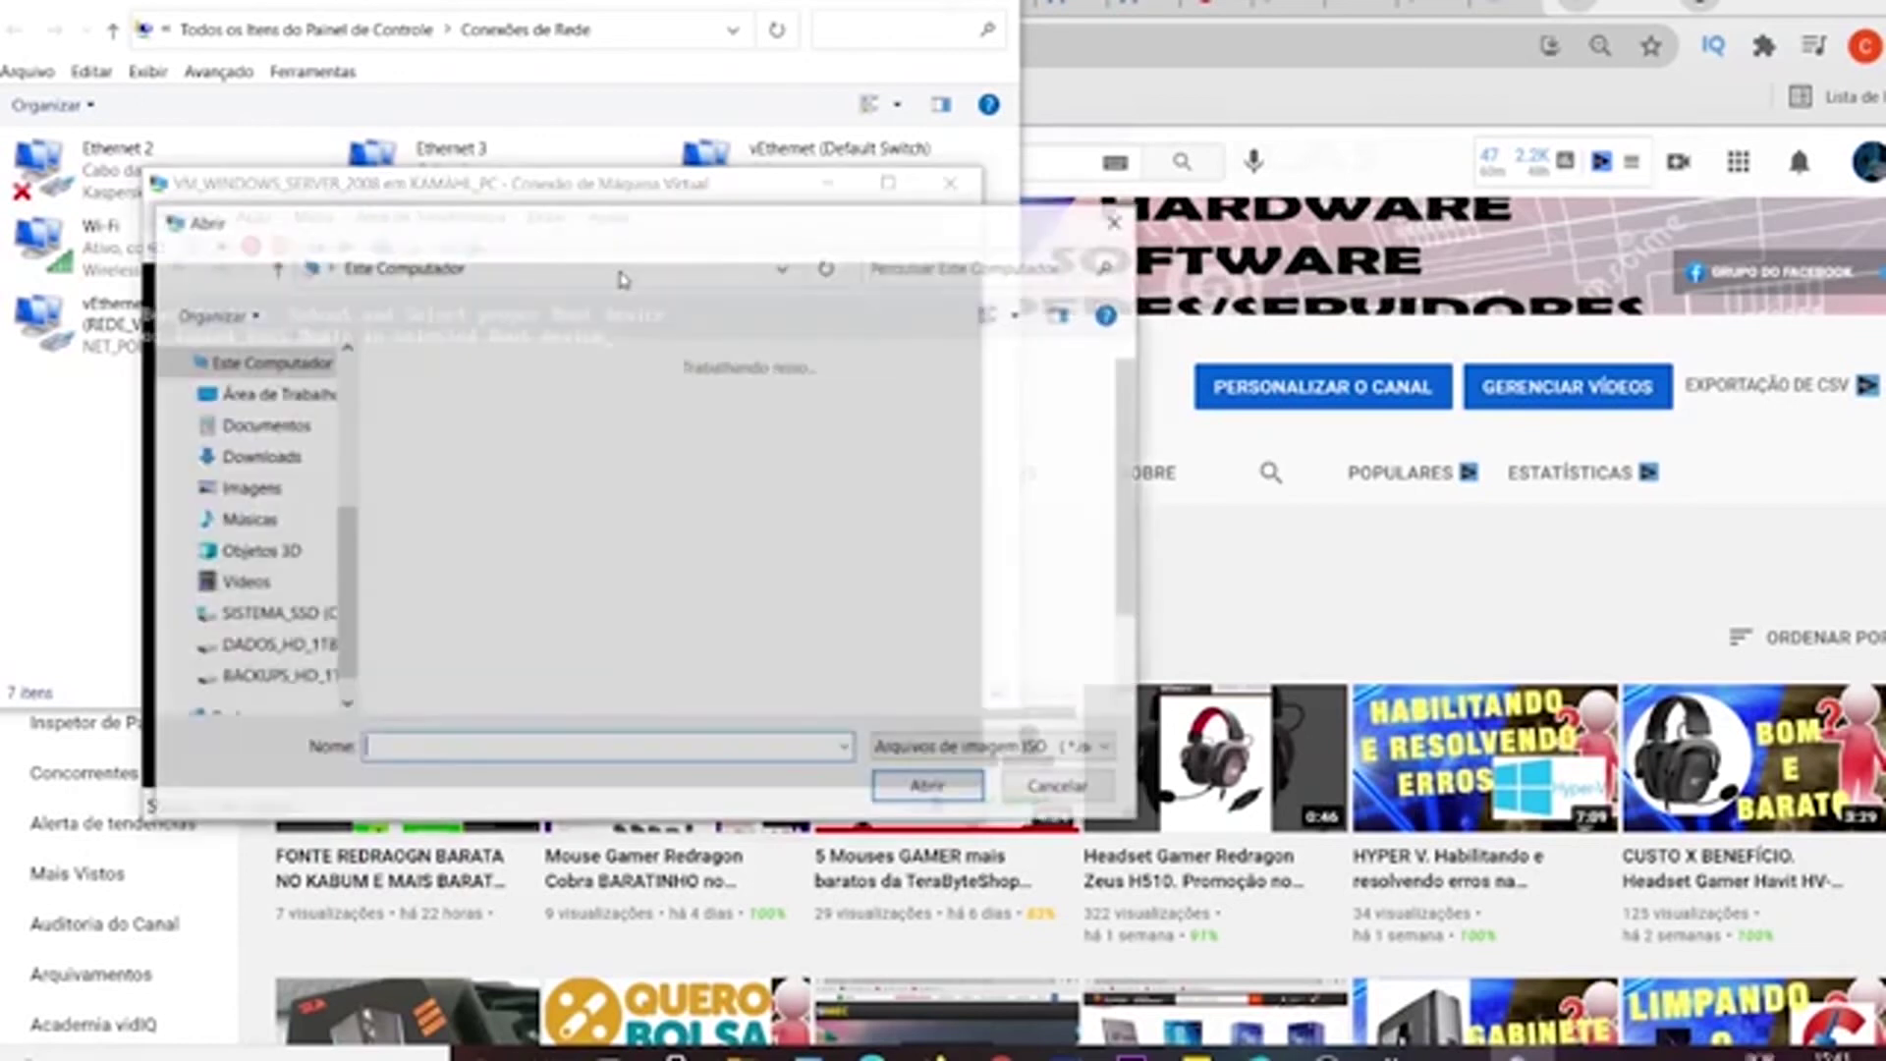
{"action": "scroll", "coordinate": [678, 462], "scroll_direction": "down", "scroll_amount": 2}
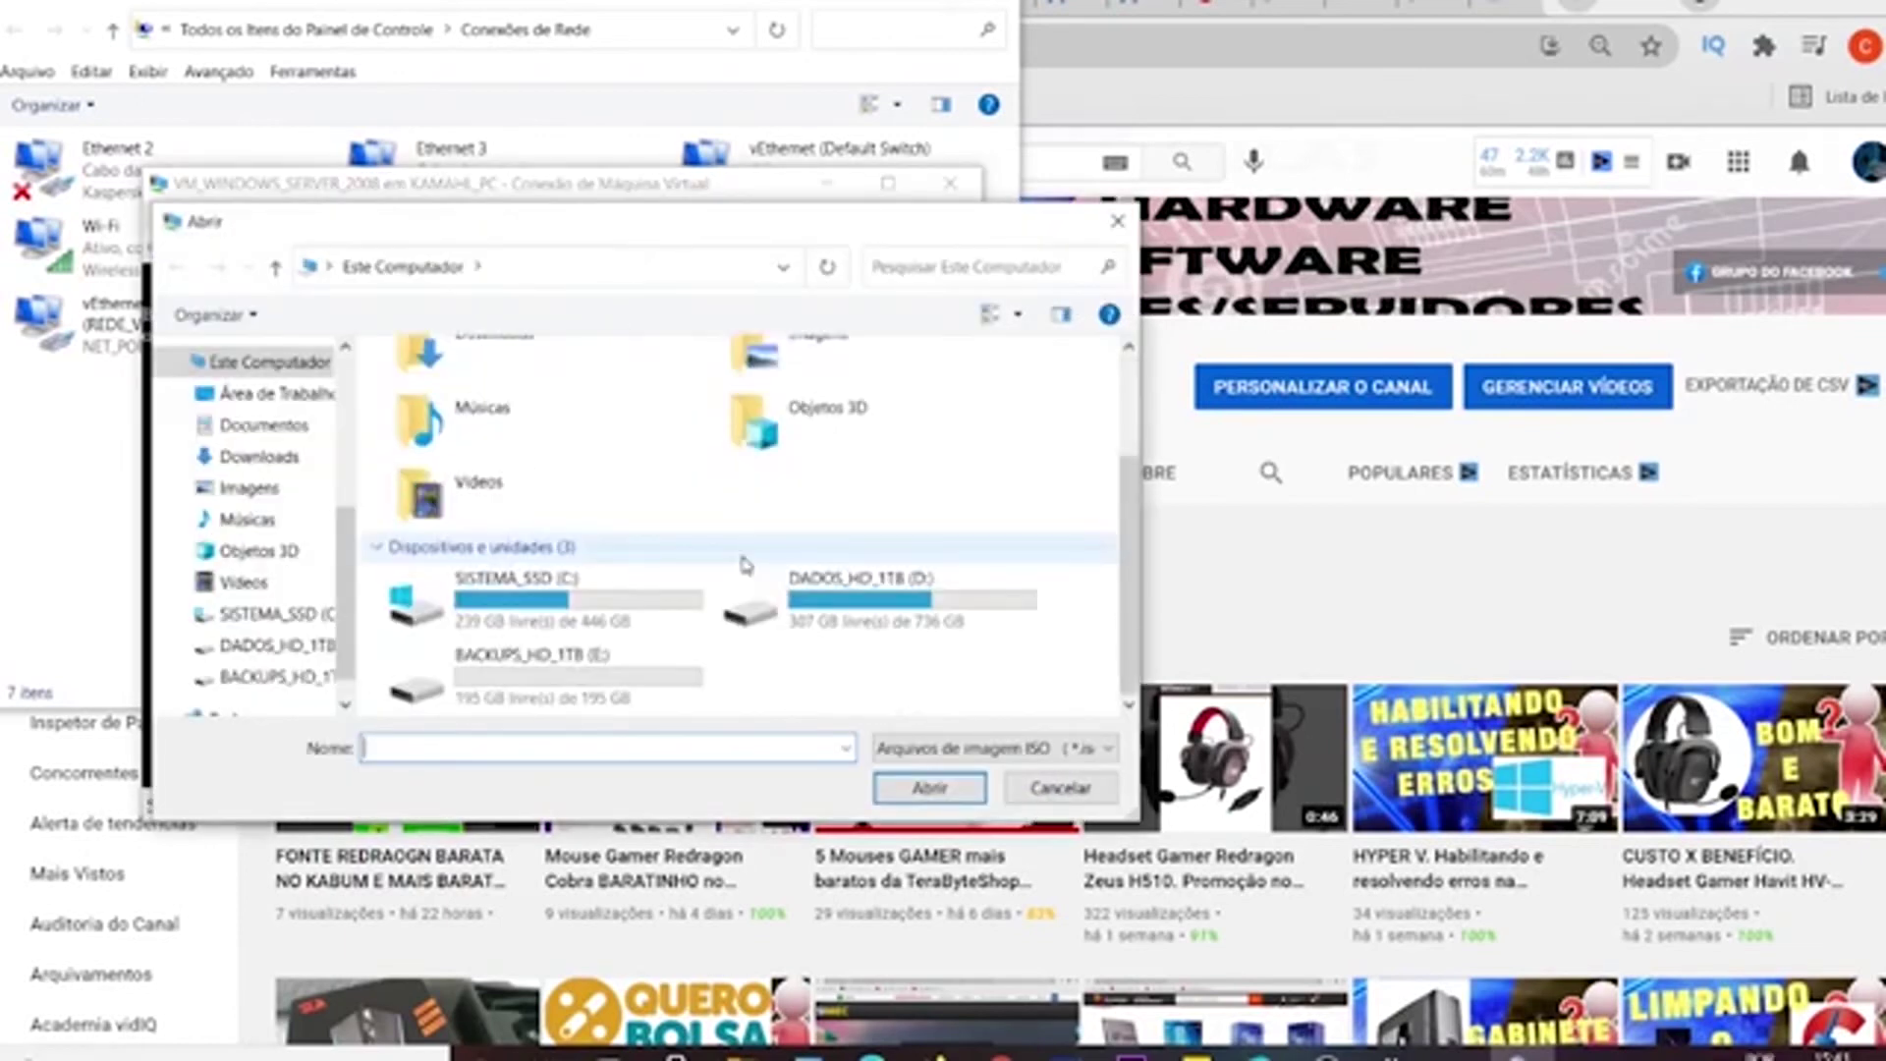
{"action": "double_click", "coordinate": [883, 568]}
{"action": "left_click", "coordinate": [472, 424]}
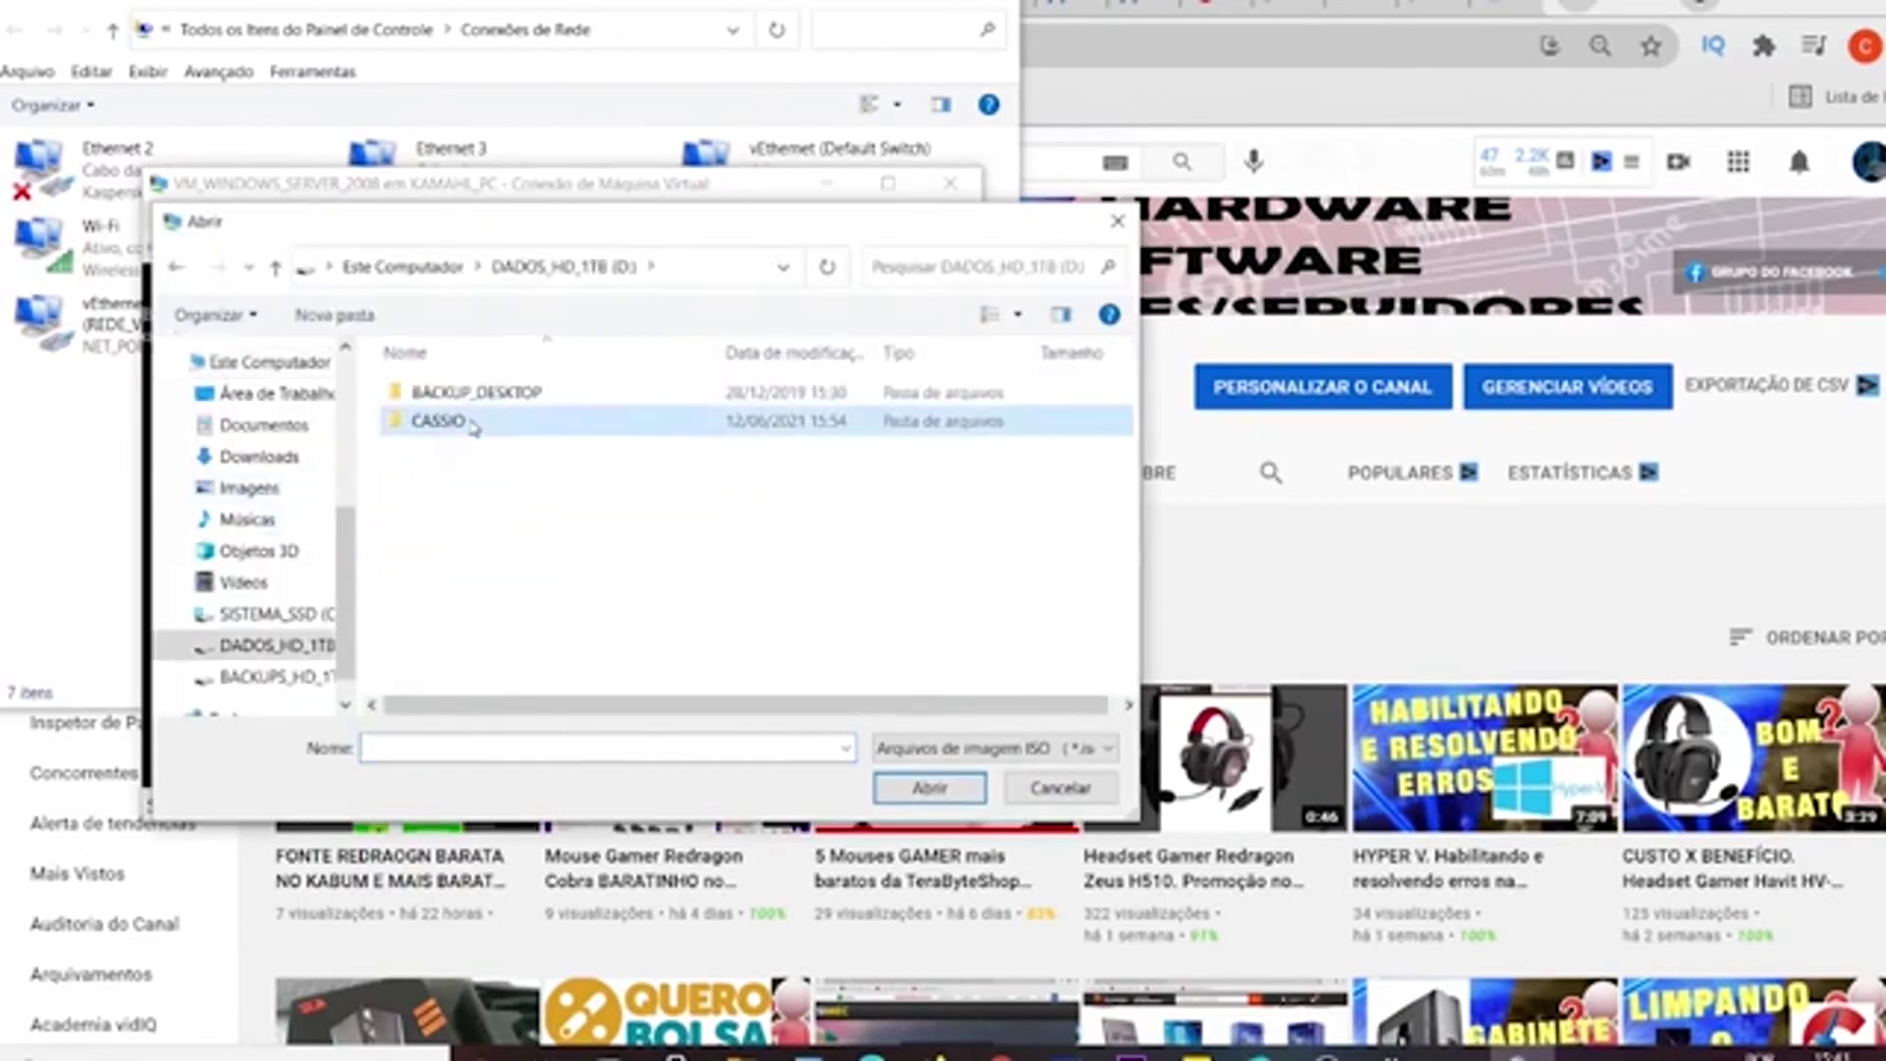
{"action": "double_click", "coordinate": [472, 425]}
Check the MAQUINAS VIRTUAIS folder for an ISO image and return to its parent folder.
{"action": "scroll", "coordinate": [478, 452], "scroll_direction": "down", "scroll_amount": 1}
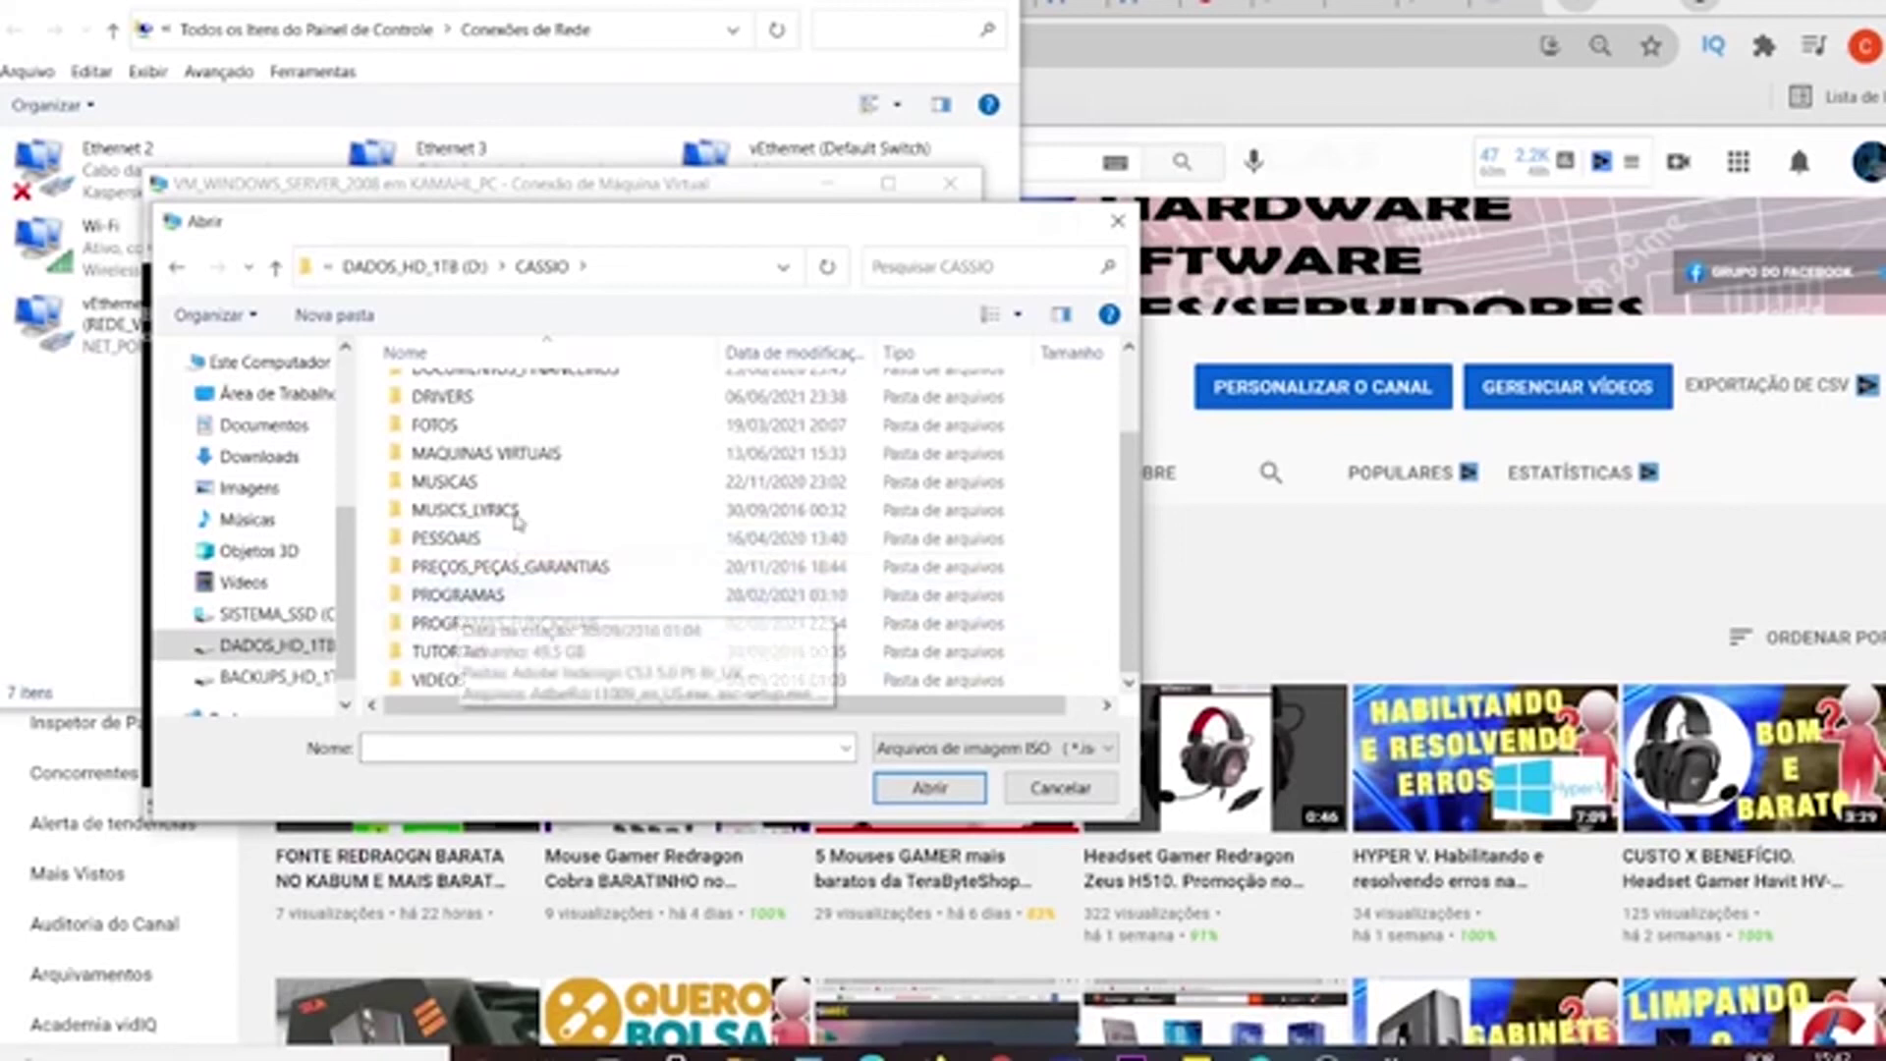
{"action": "double_click", "coordinate": [548, 454]}
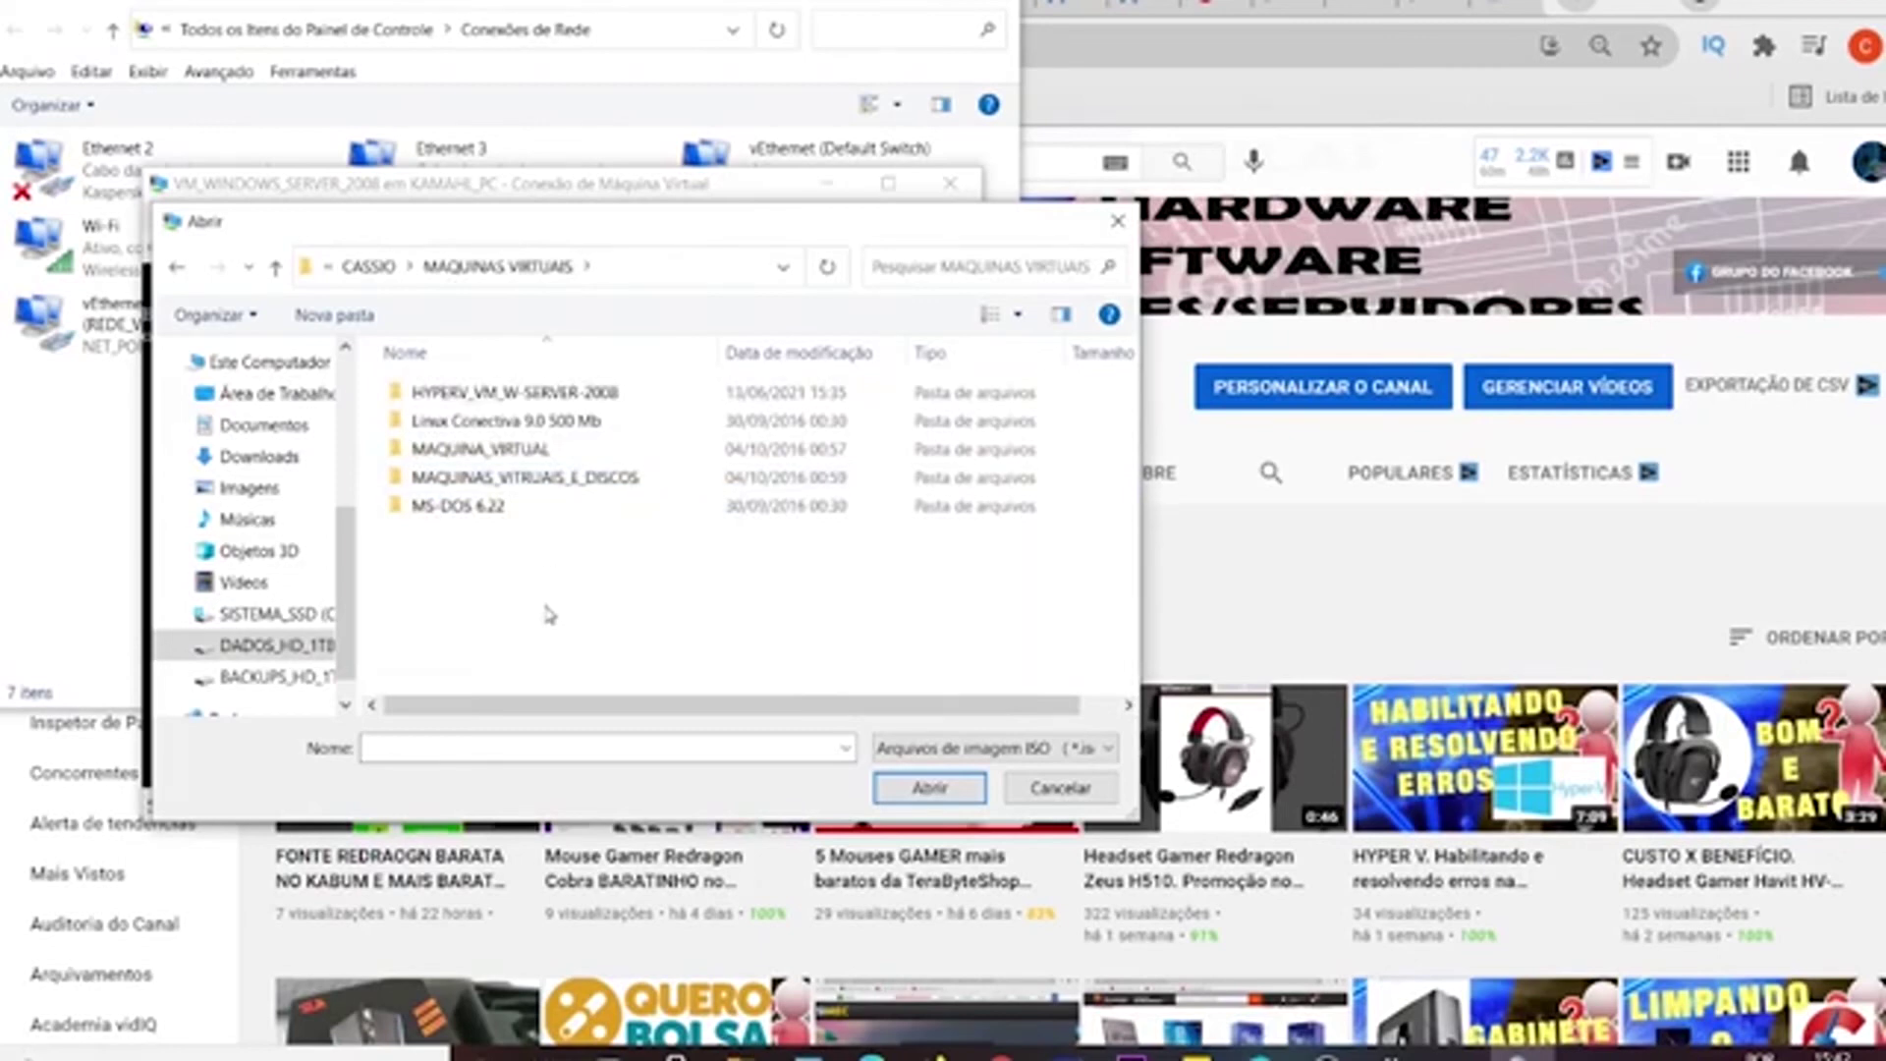
{"action": "key", "text": "BackSpace"}
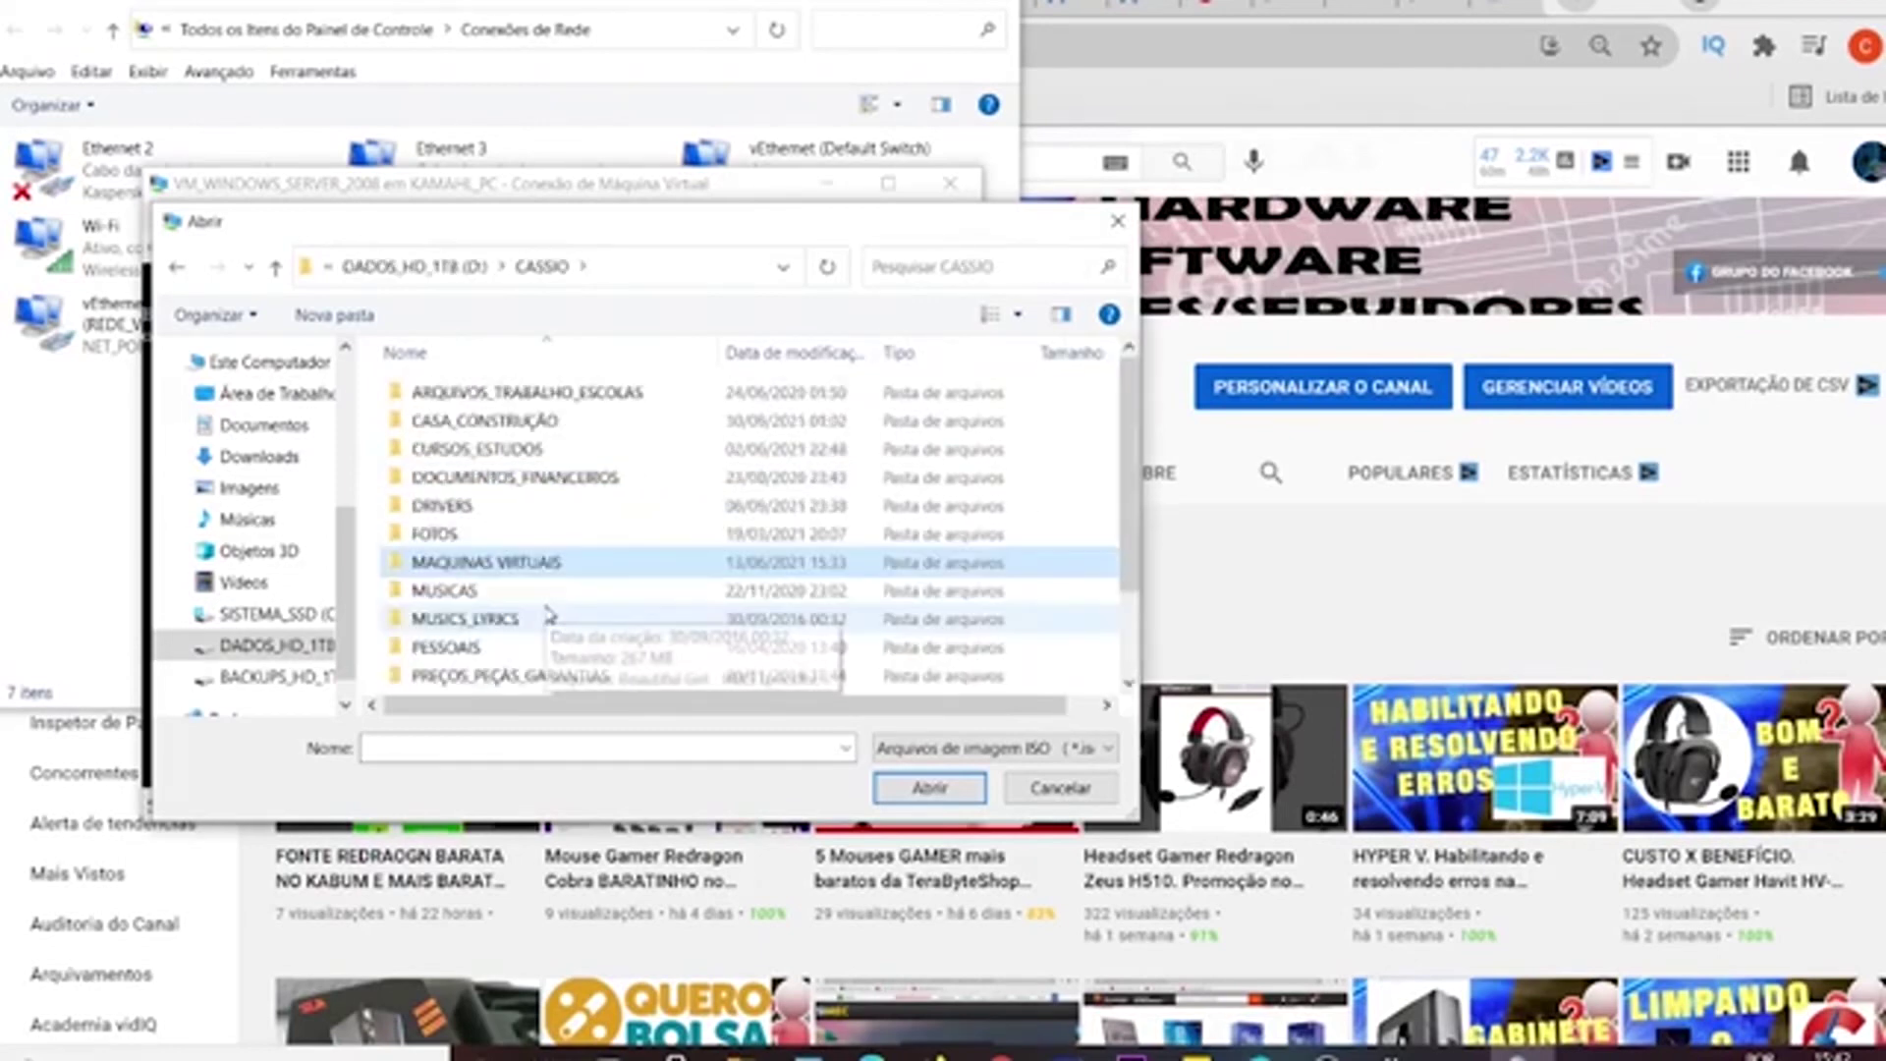
Open the PROGRAMAS folder in the ISO selection dialog.
{"action": "scroll", "coordinate": [530, 621], "scroll_direction": "down", "scroll_amount": 2}
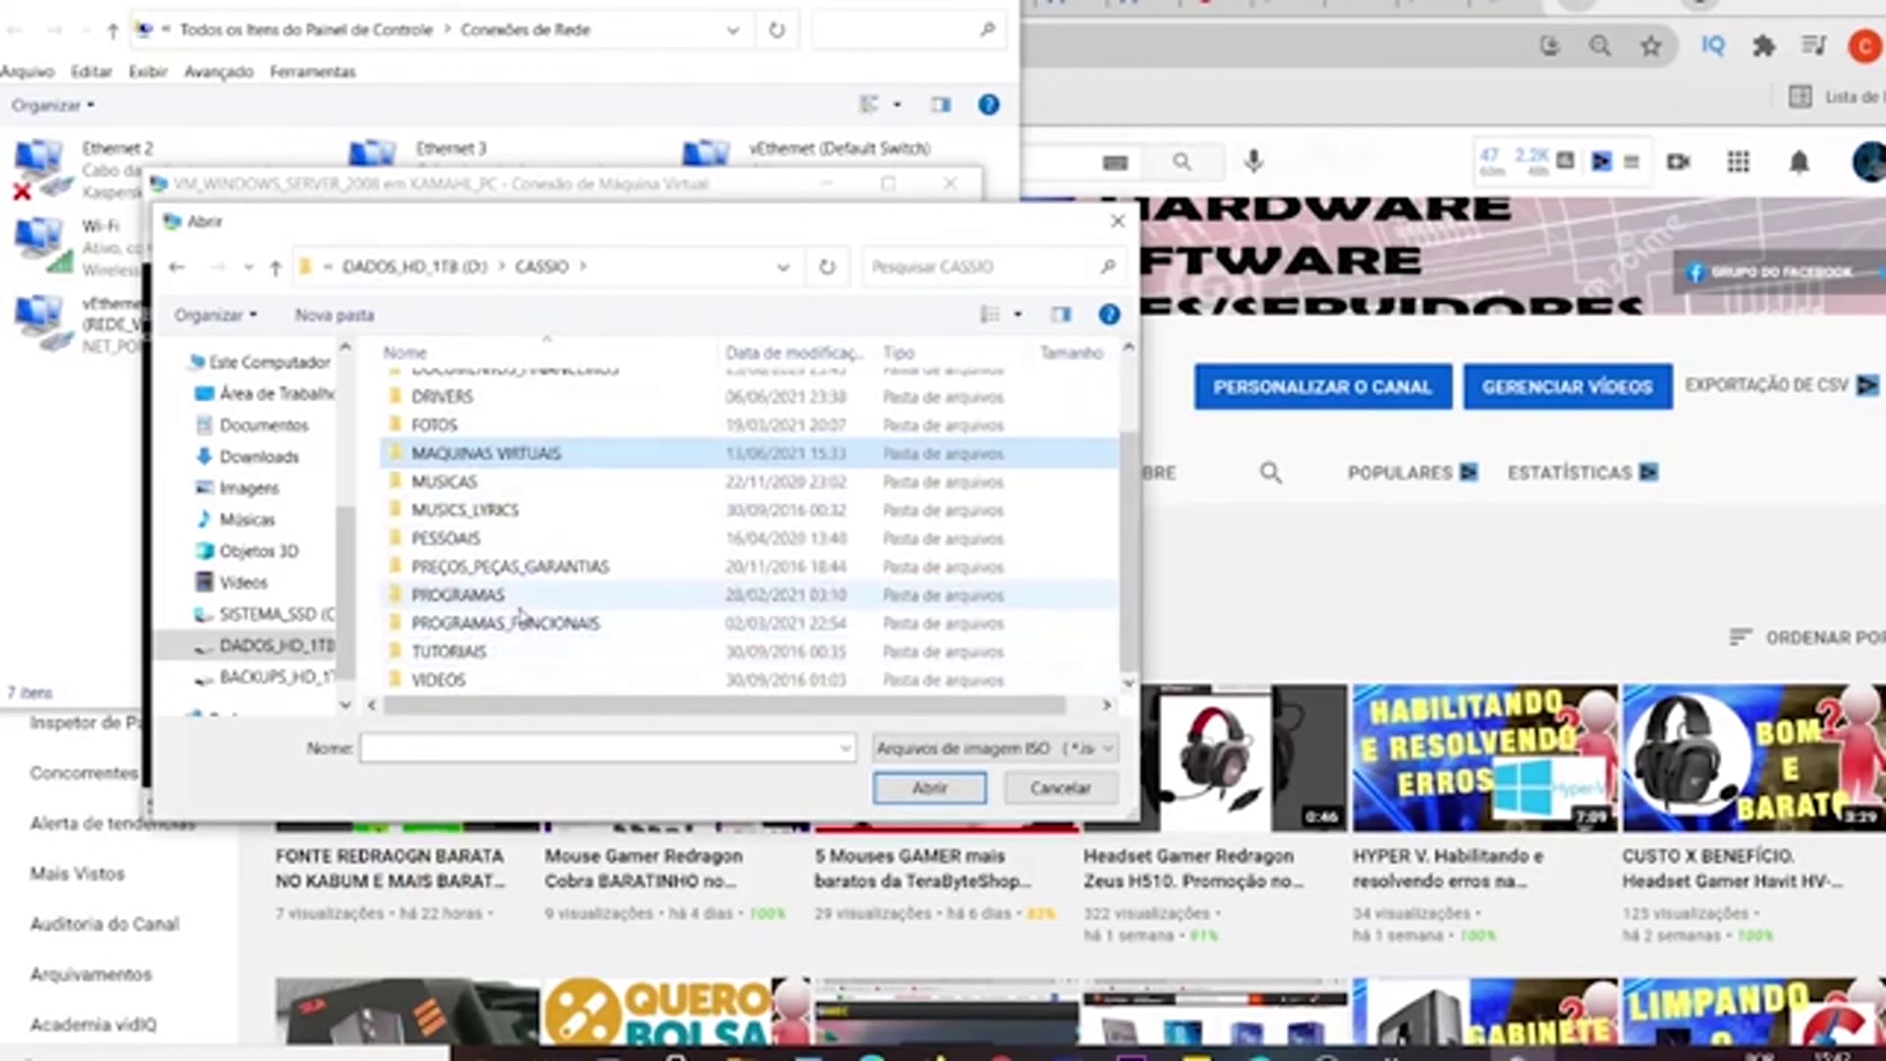
{"action": "left_click", "coordinate": [521, 607]}
{"action": "double_click", "coordinate": [521, 609]}
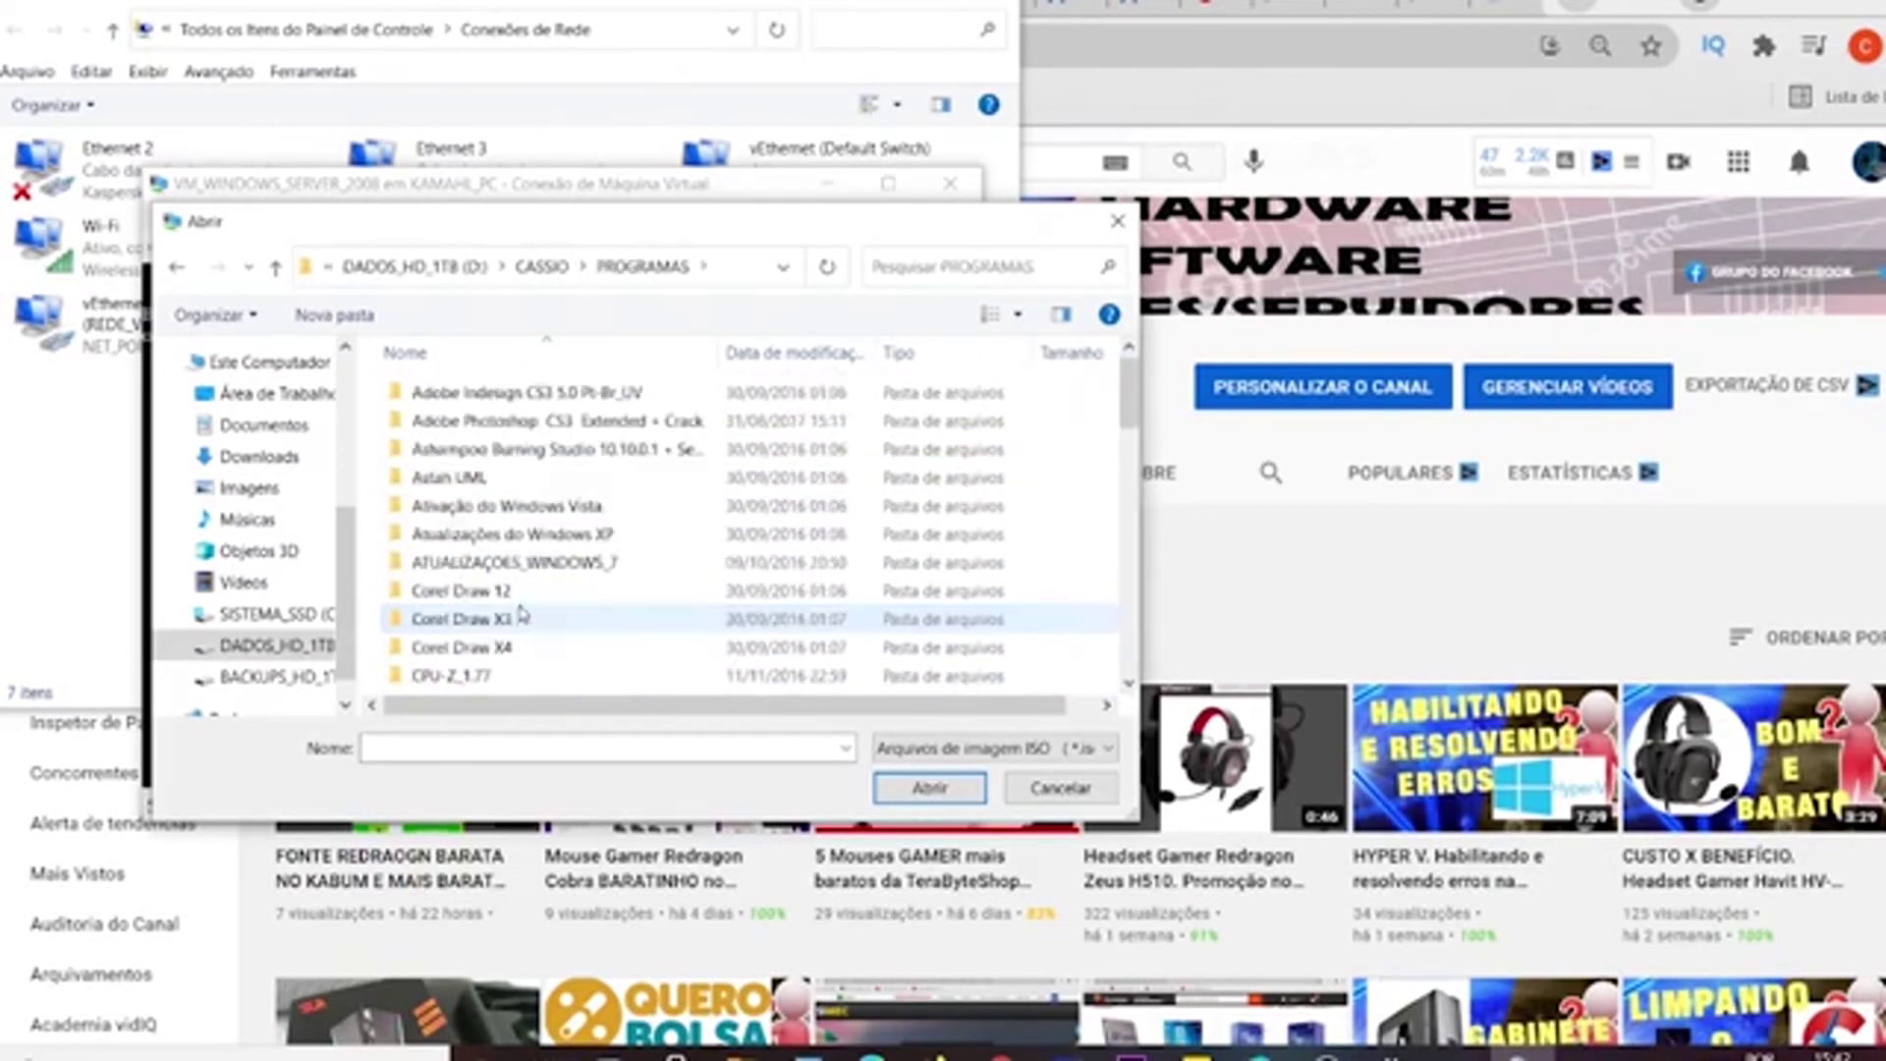
Examine the ISO file names in the IMAGENS_ISO_SOs folder with a wider name column, and return to PROGRAMAS.
{"action": "scroll", "coordinate": [518, 611], "scroll_direction": "down", "scroll_amount": 7}
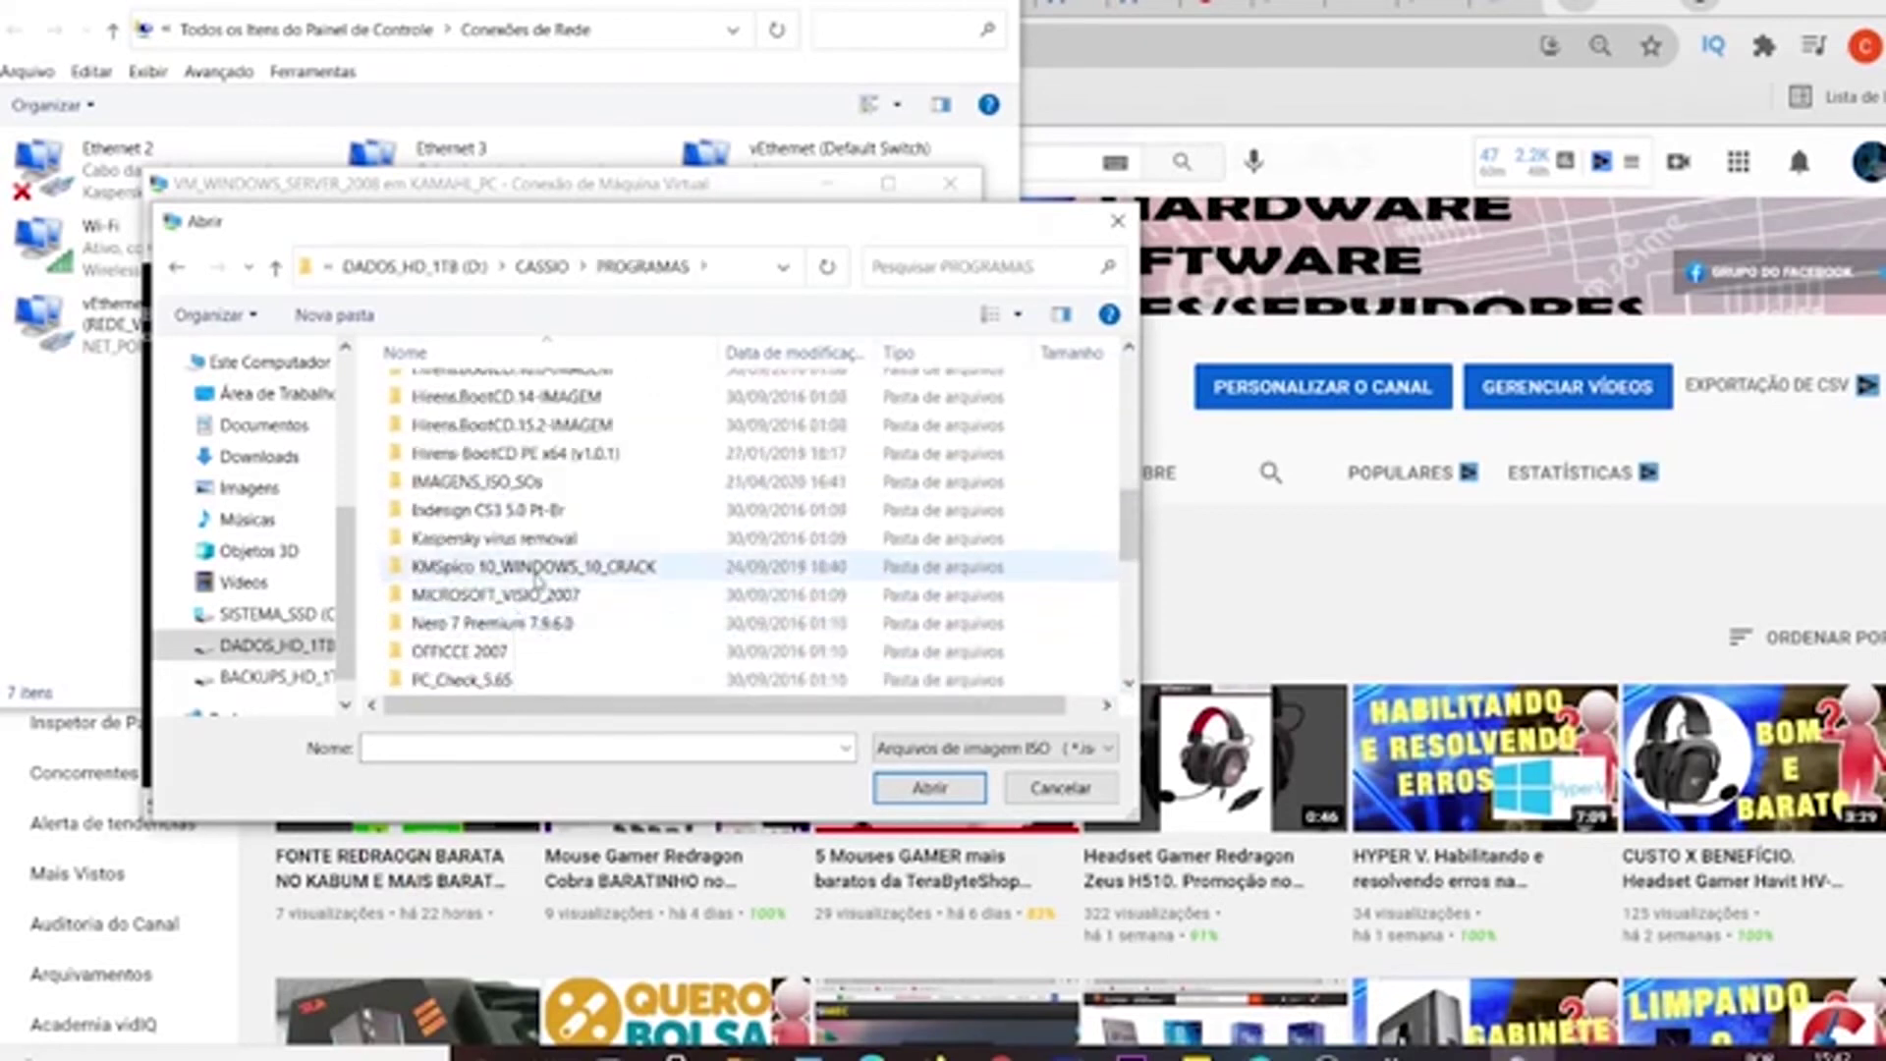
{"action": "double_click", "coordinate": [574, 485]}
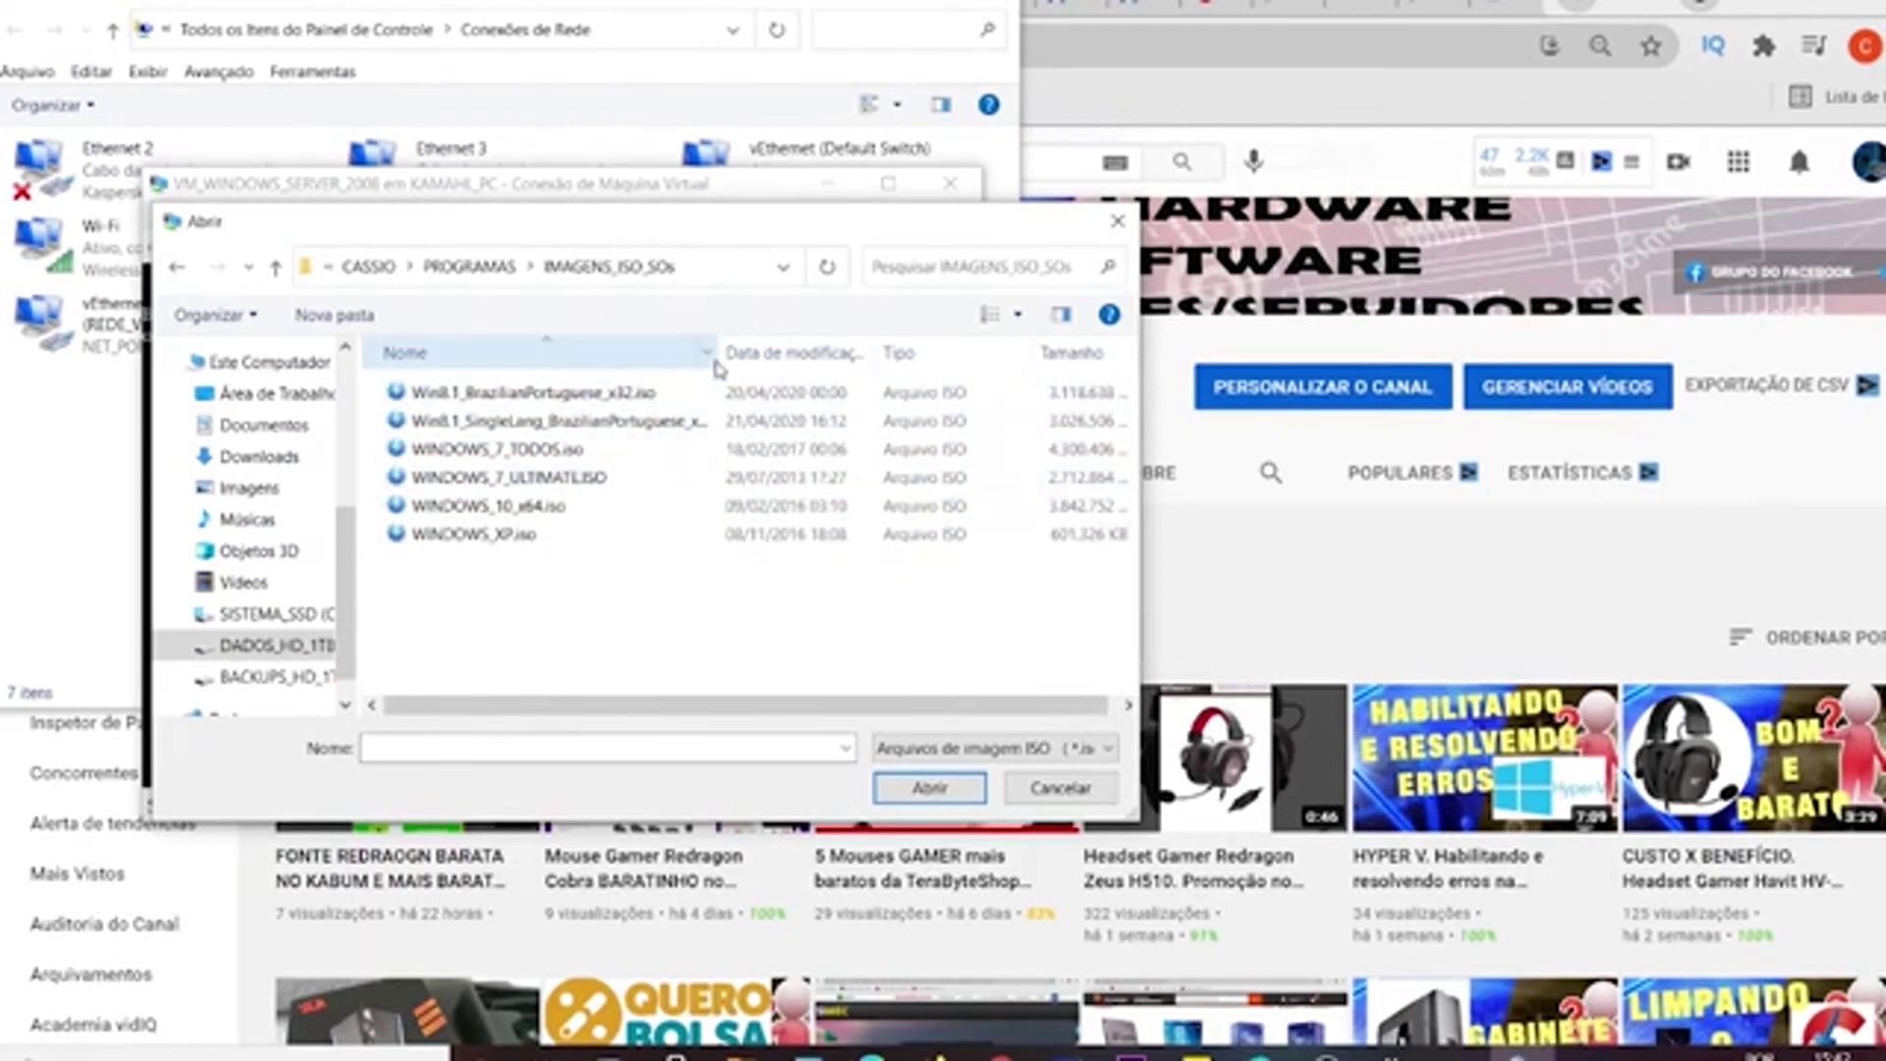
{"action": "left_click_drag", "start_coordinate": [723, 364], "coordinate": [983, 368]}
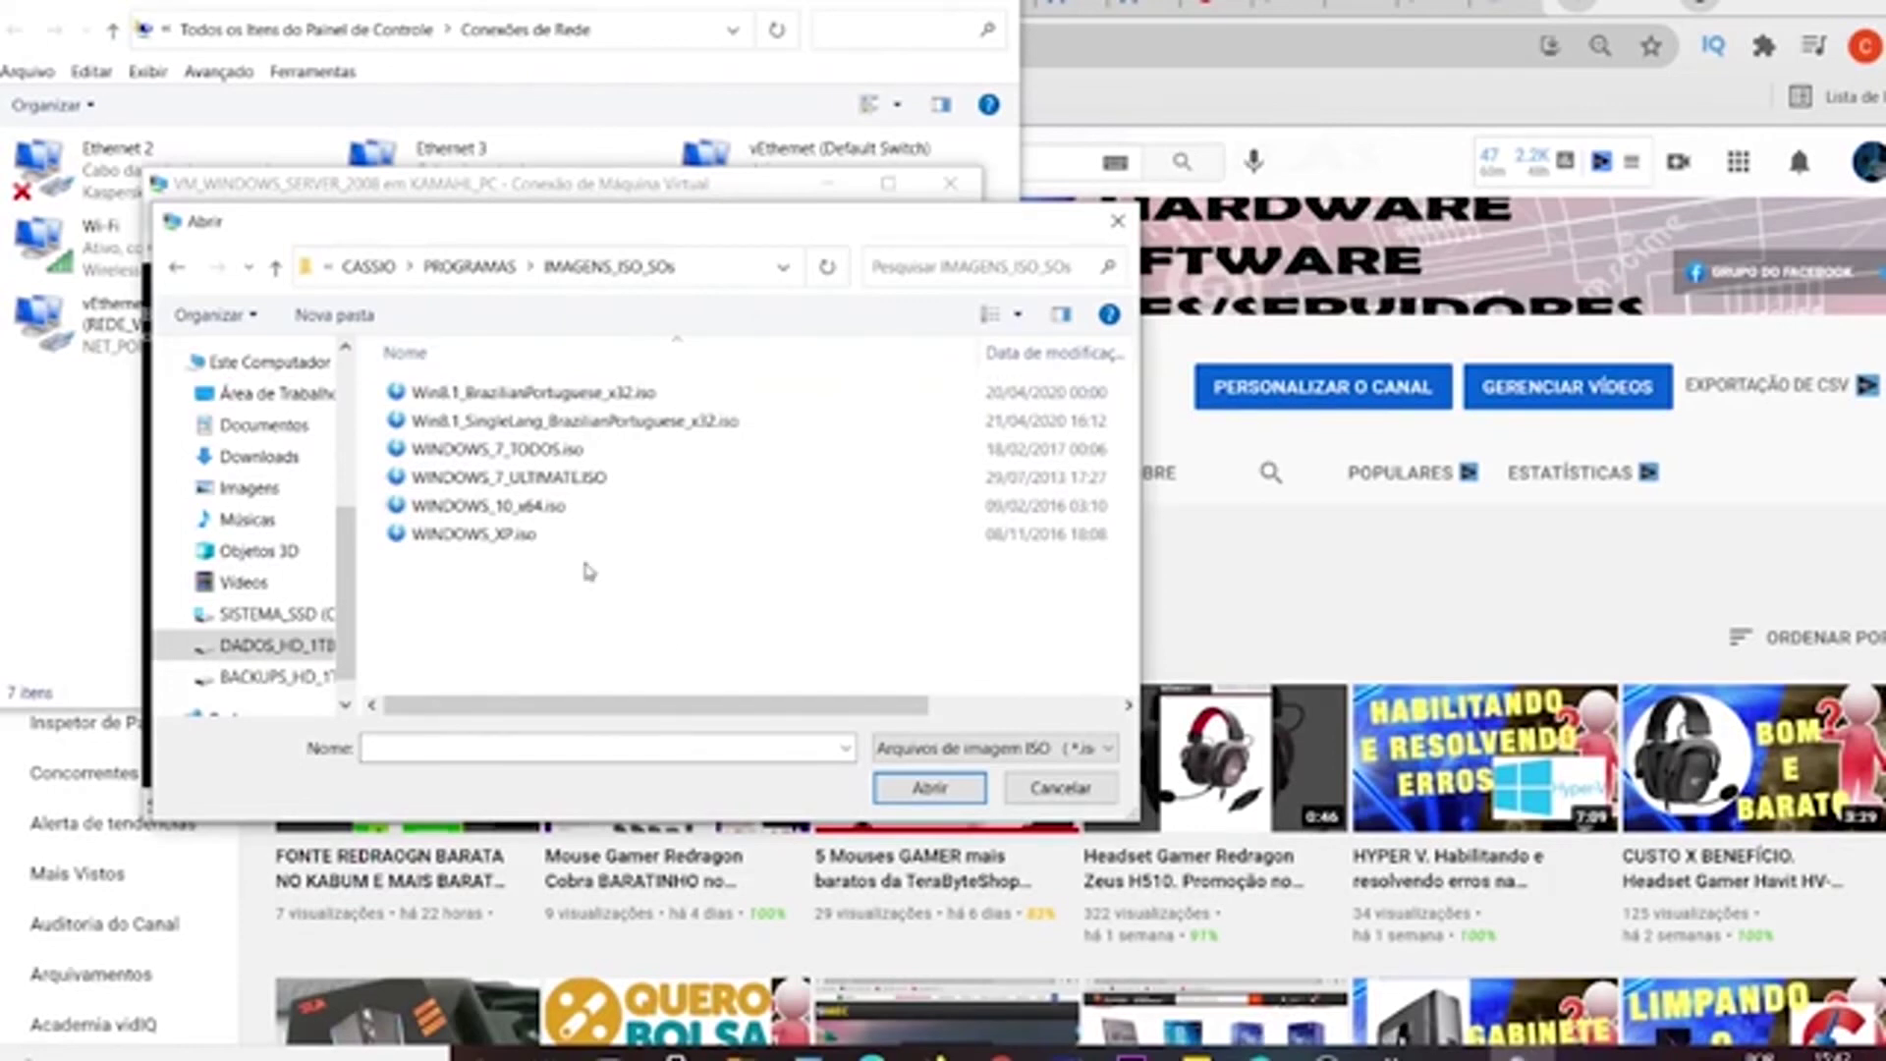
{"action": "left_click", "coordinate": [178, 267]}
Open the Windows Server 2008 R2 Standard_Brazilian folder and bring up the file type choices.
{"action": "scroll", "coordinate": [675, 614], "scroll_direction": "down", "scroll_amount": 1}
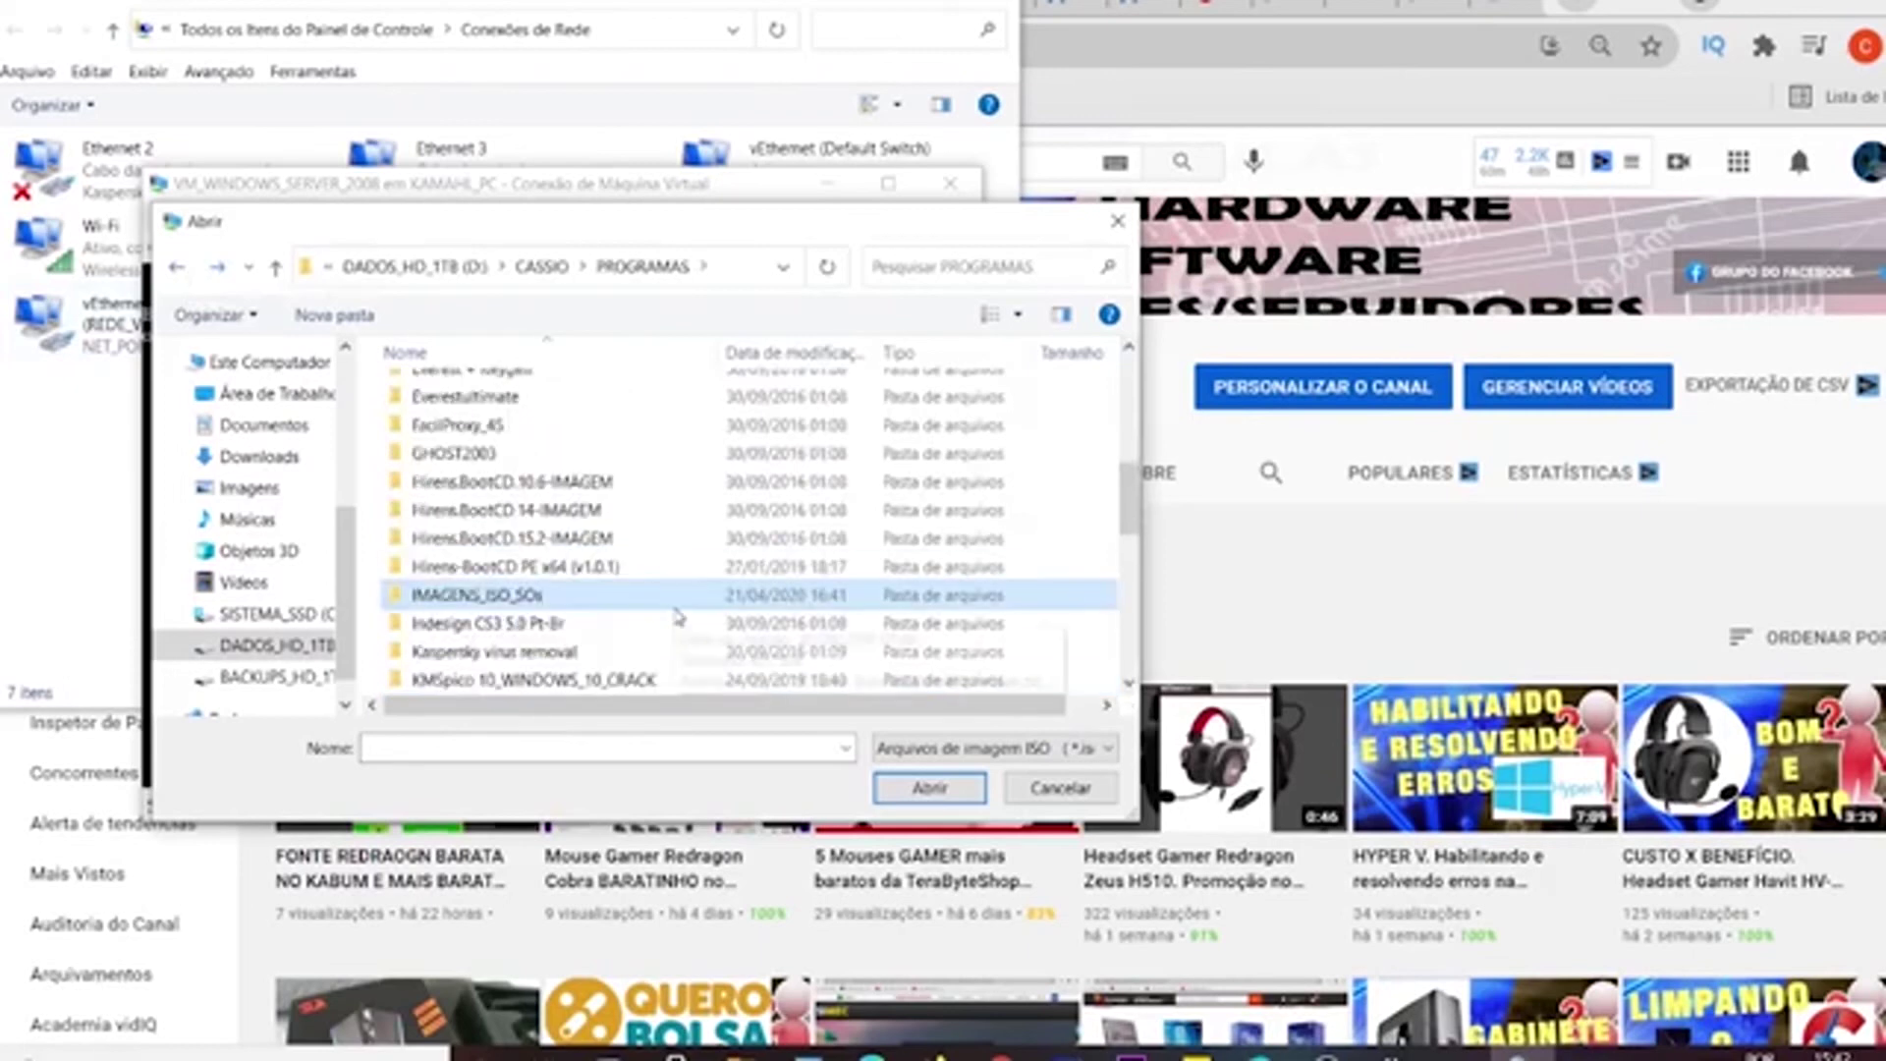
{"action": "scroll", "coordinate": [675, 614], "scroll_direction": "down", "scroll_amount": 1}
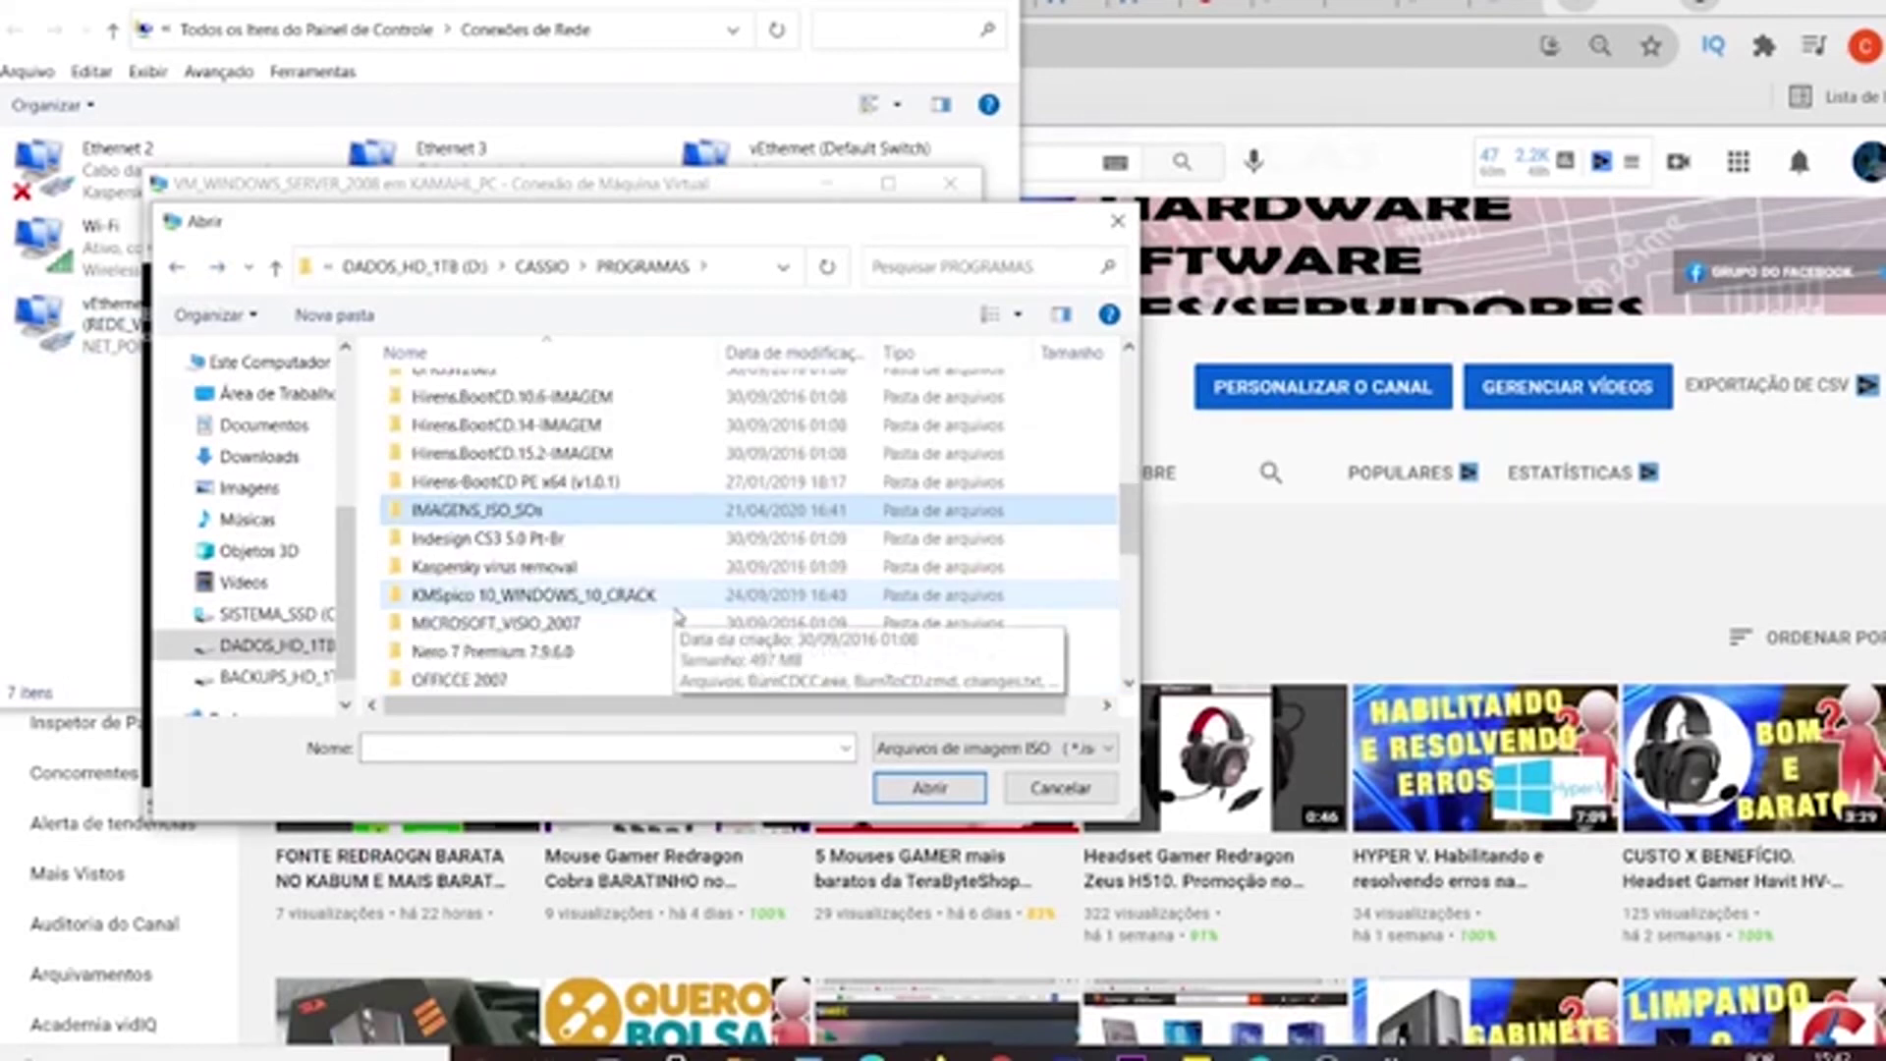
{"action": "scroll", "coordinate": [676, 614], "scroll_direction": "down", "scroll_amount": 5}
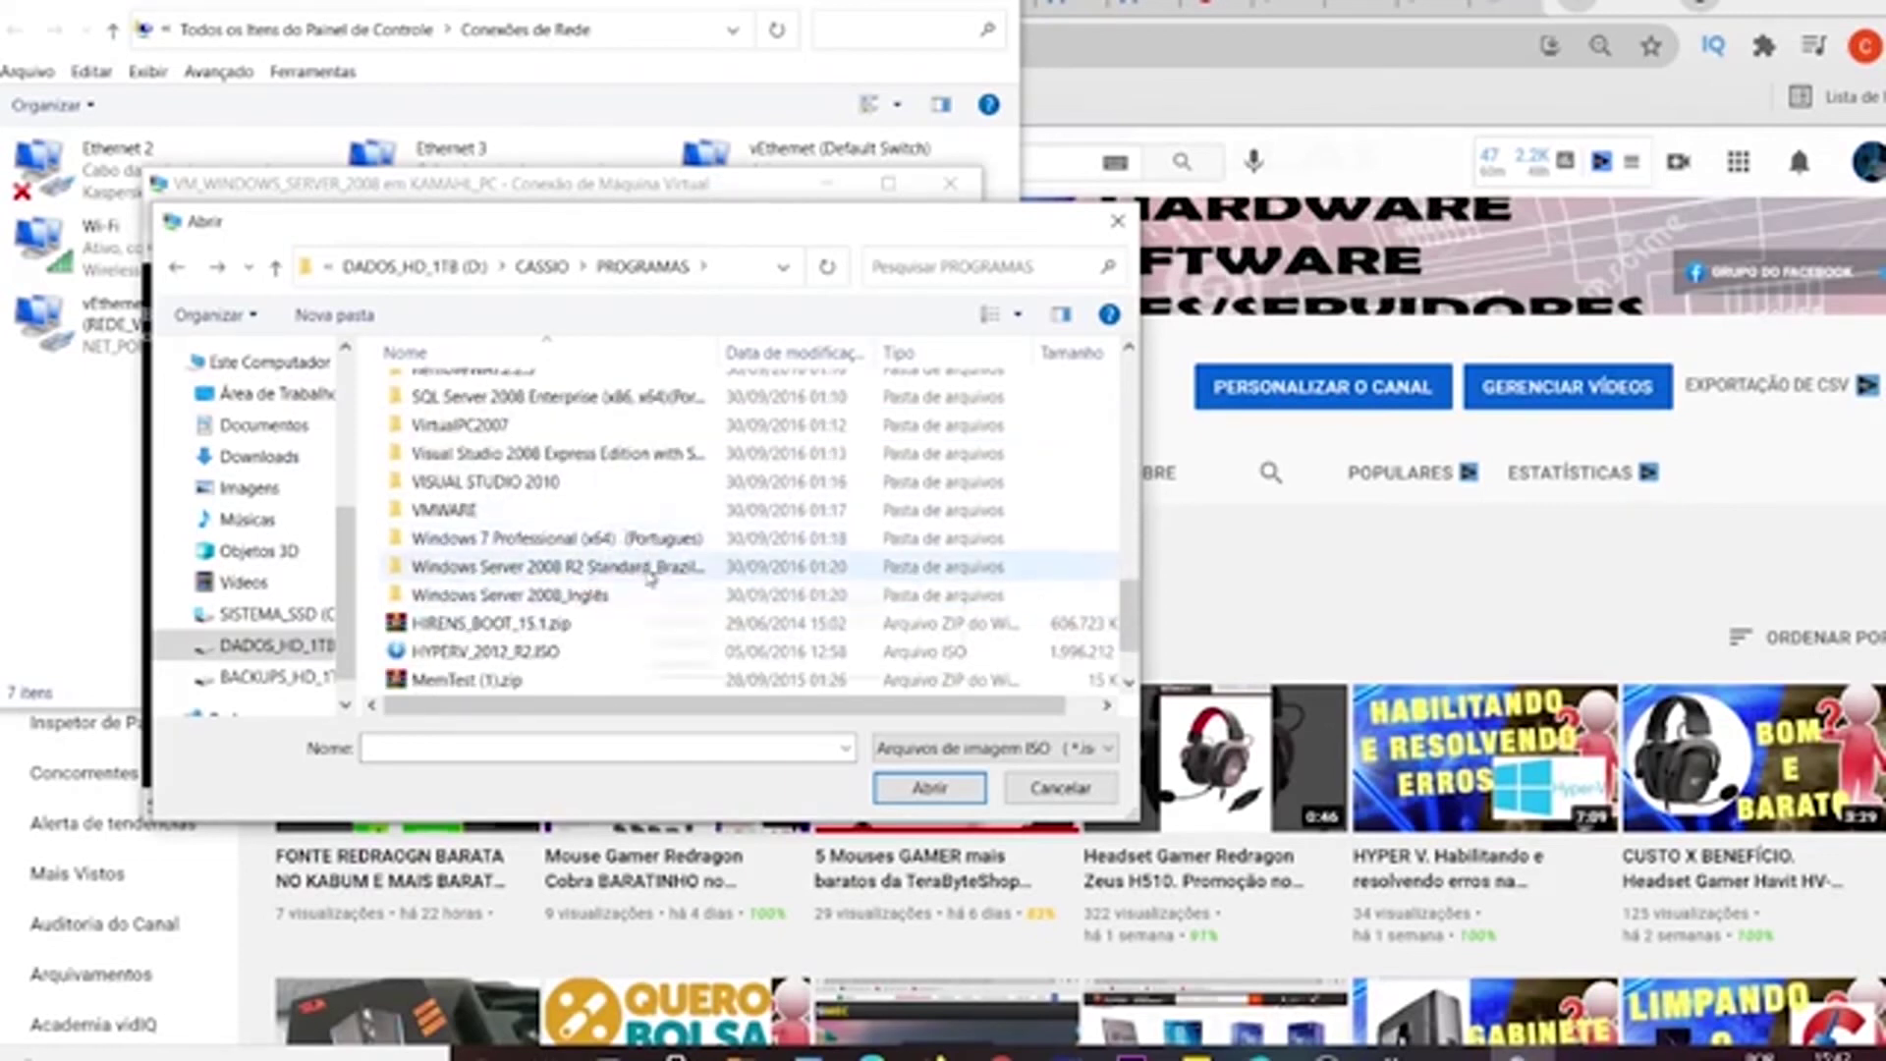
{"action": "double_click", "coordinate": [649, 576]}
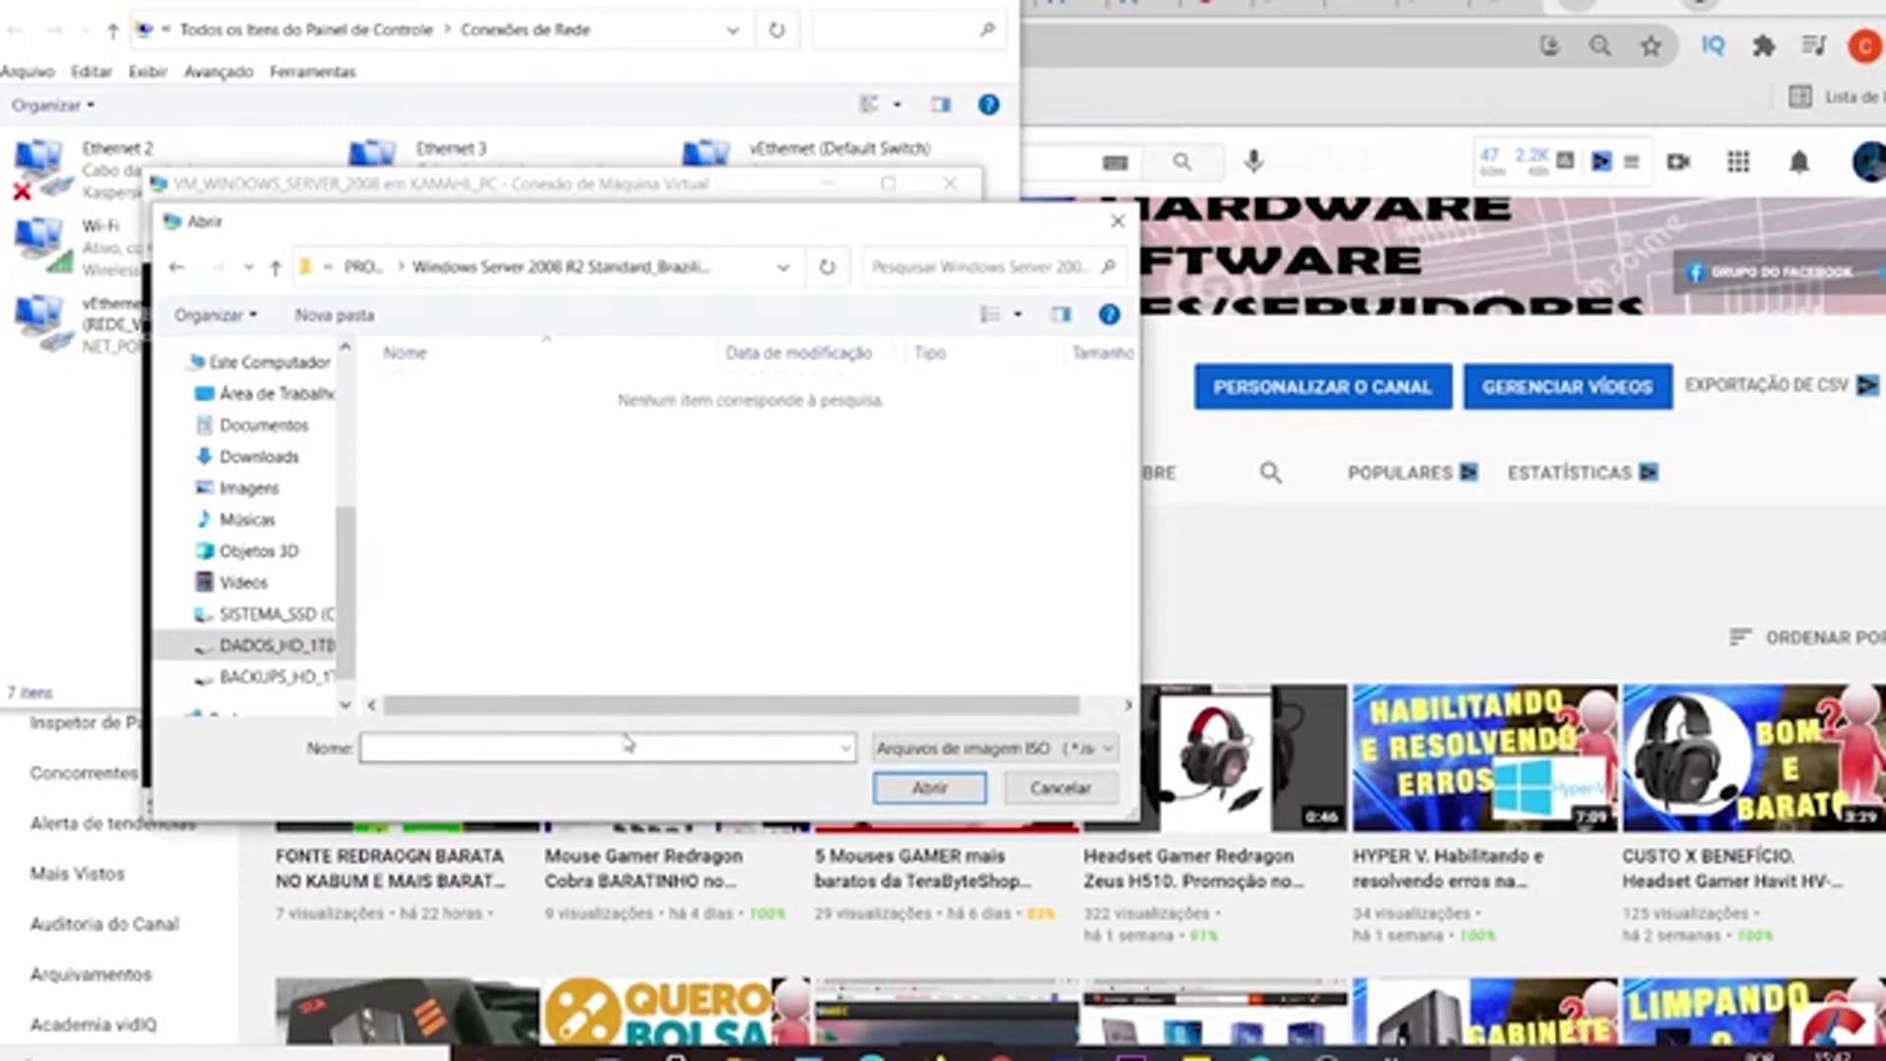
{"action": "left_click", "coordinate": [1070, 748]}
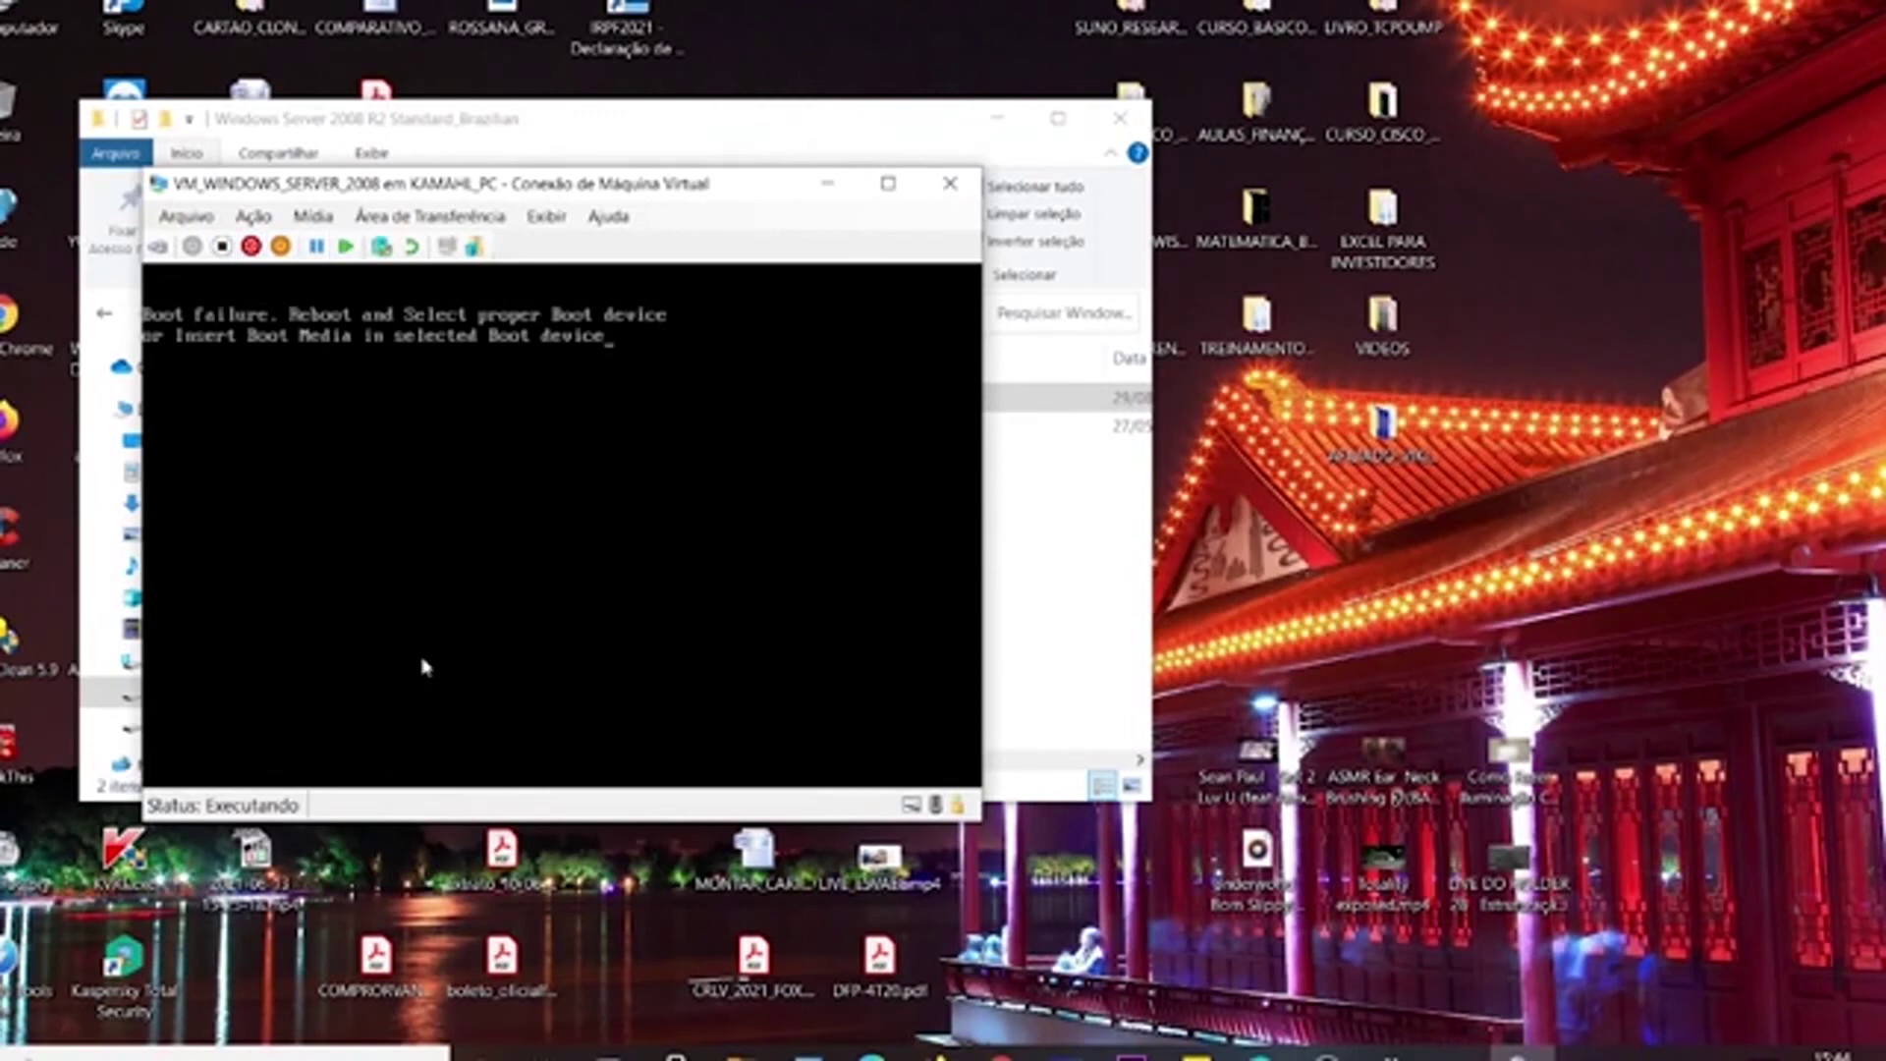
Restart the virtual machine from its connection window so that it boots from the installation media.
{"action": "left_click", "coordinate": [155, 247]}
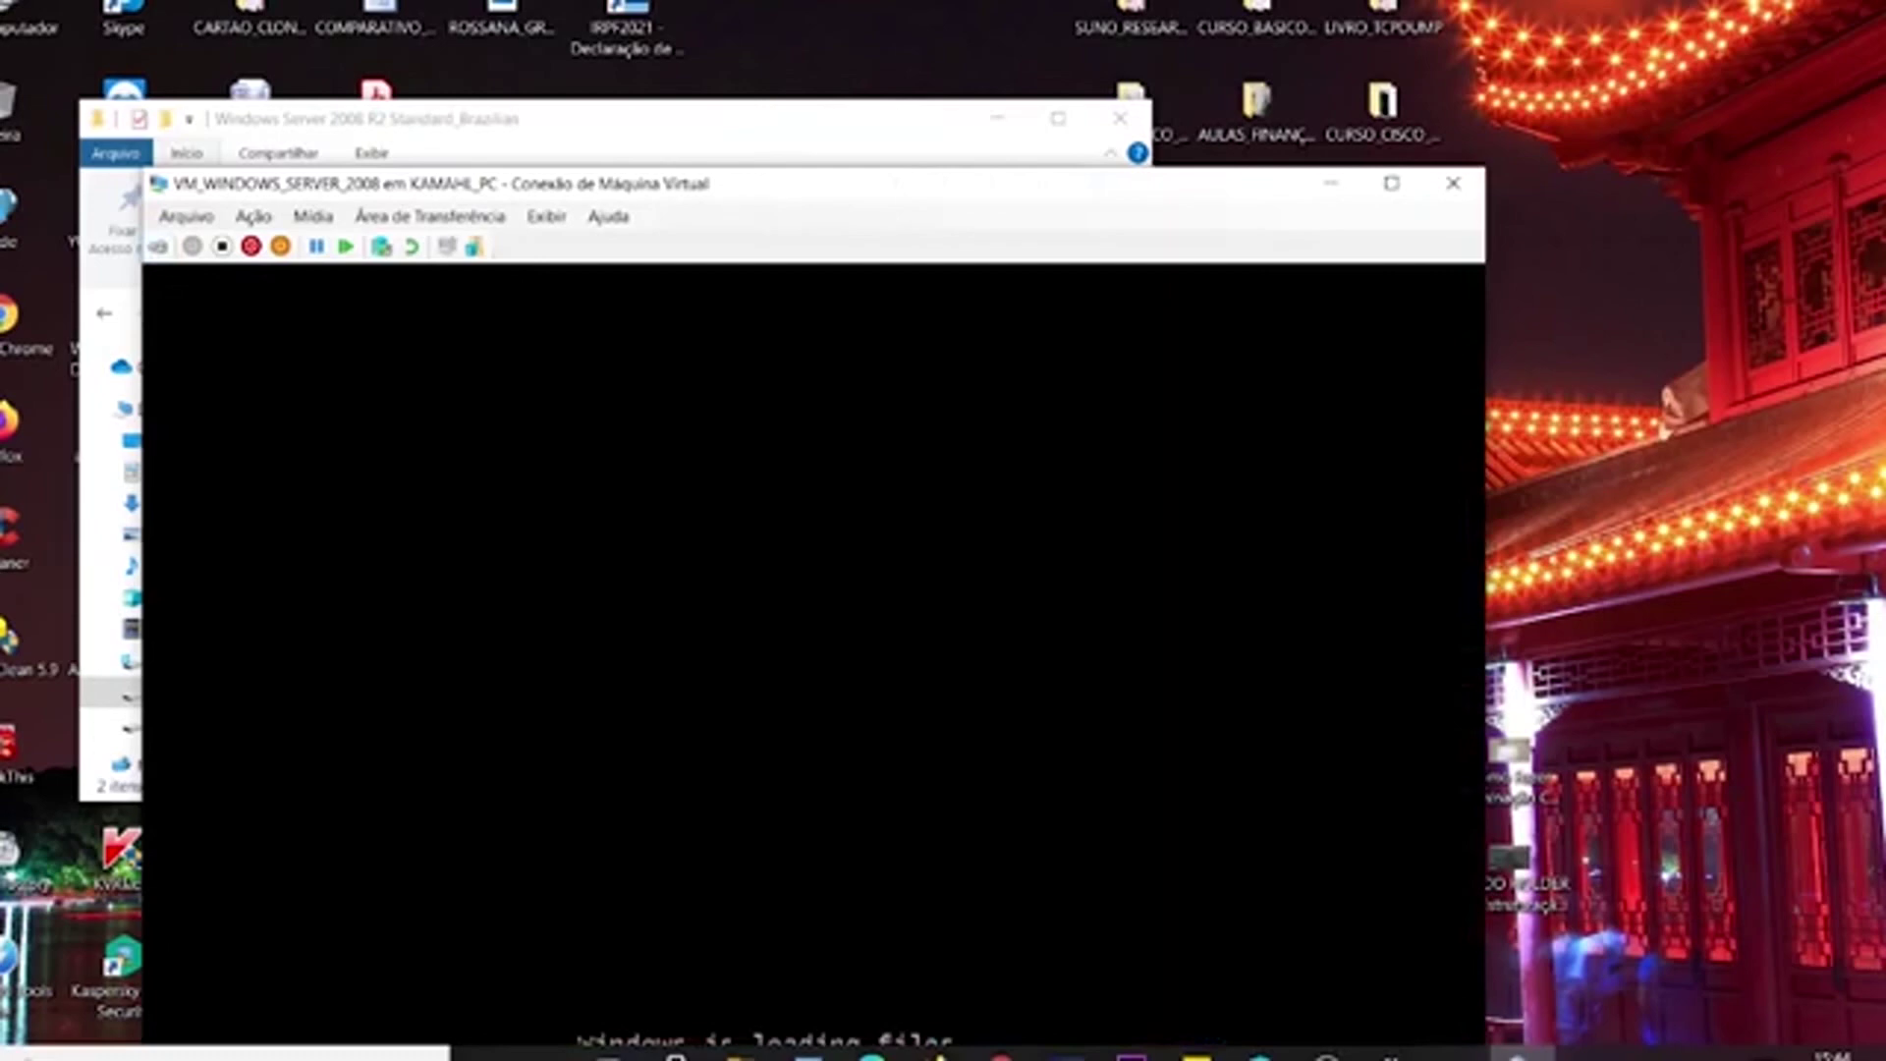
{"action": "left_click", "coordinate": [313, 216]}
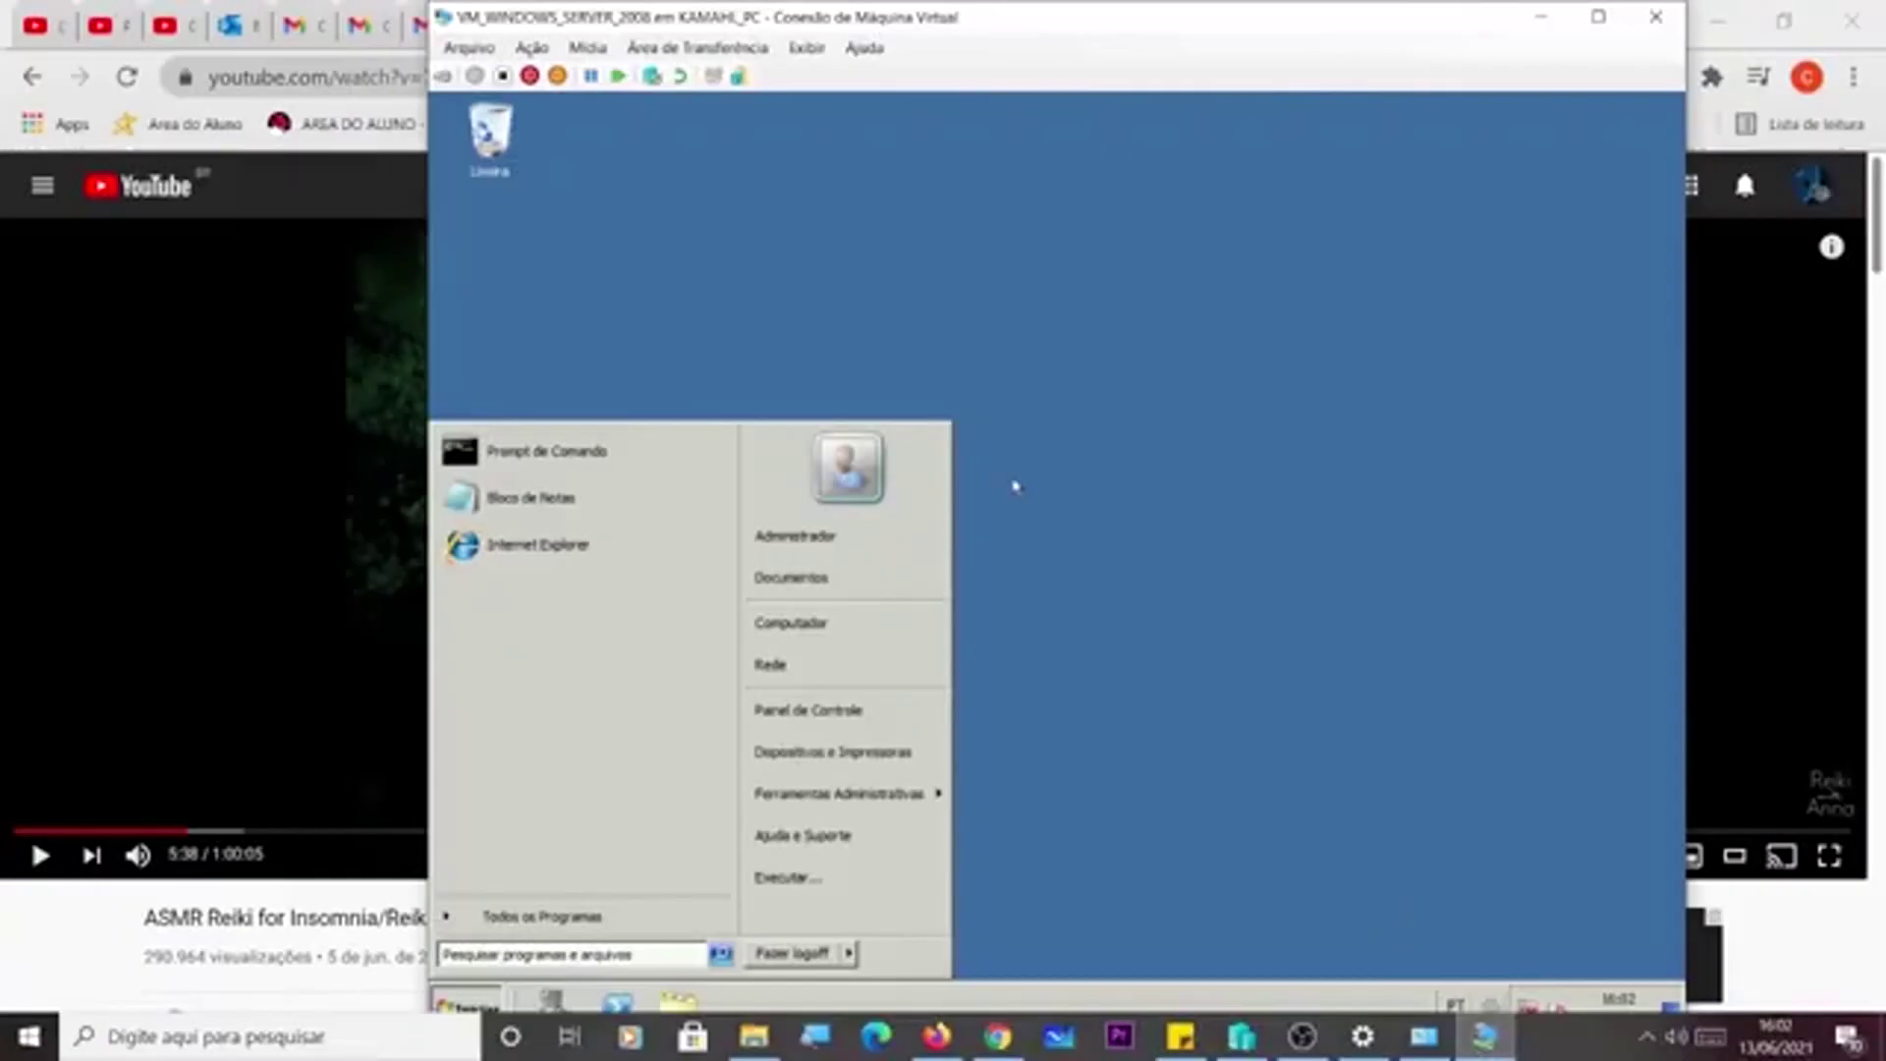
Open Painel de Controle inside the virtual machine and display its items as Ícones grandes.
{"action": "left_click", "coordinate": [1131, 465]}
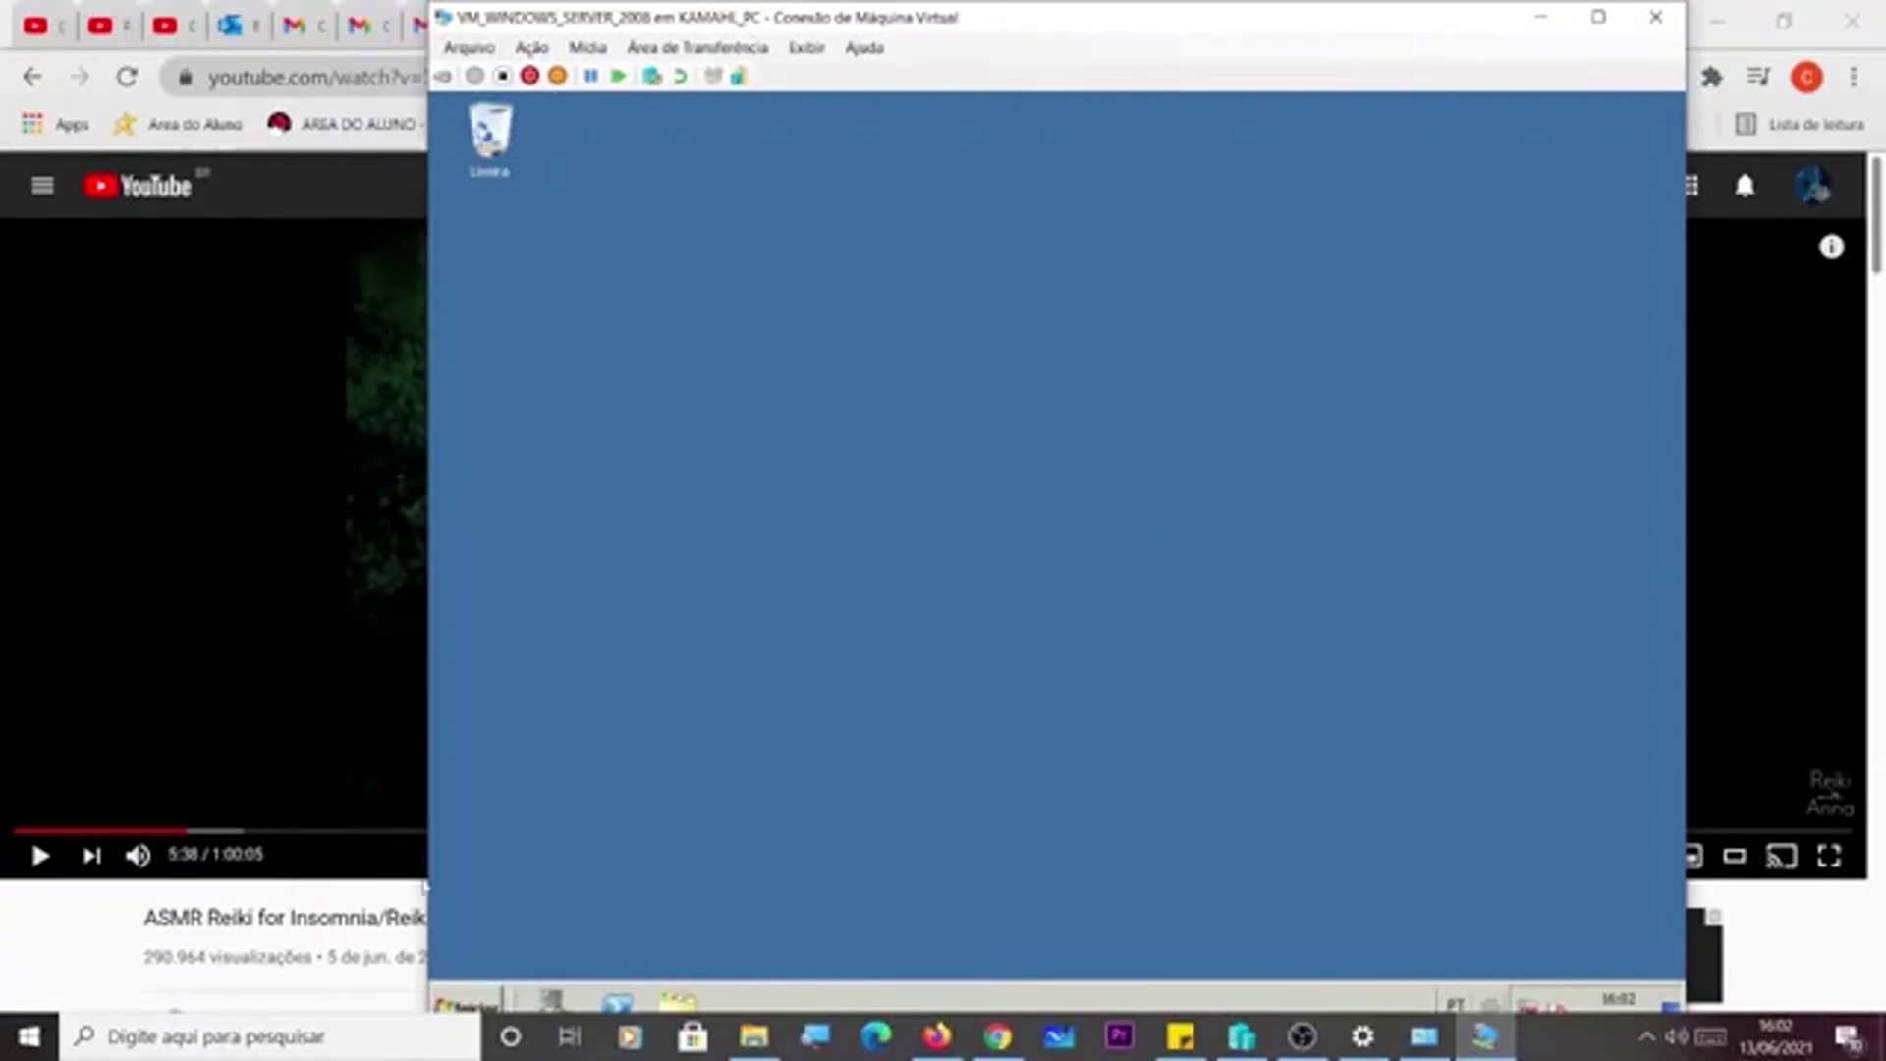
{"action": "left_click", "coordinate": [475, 998]}
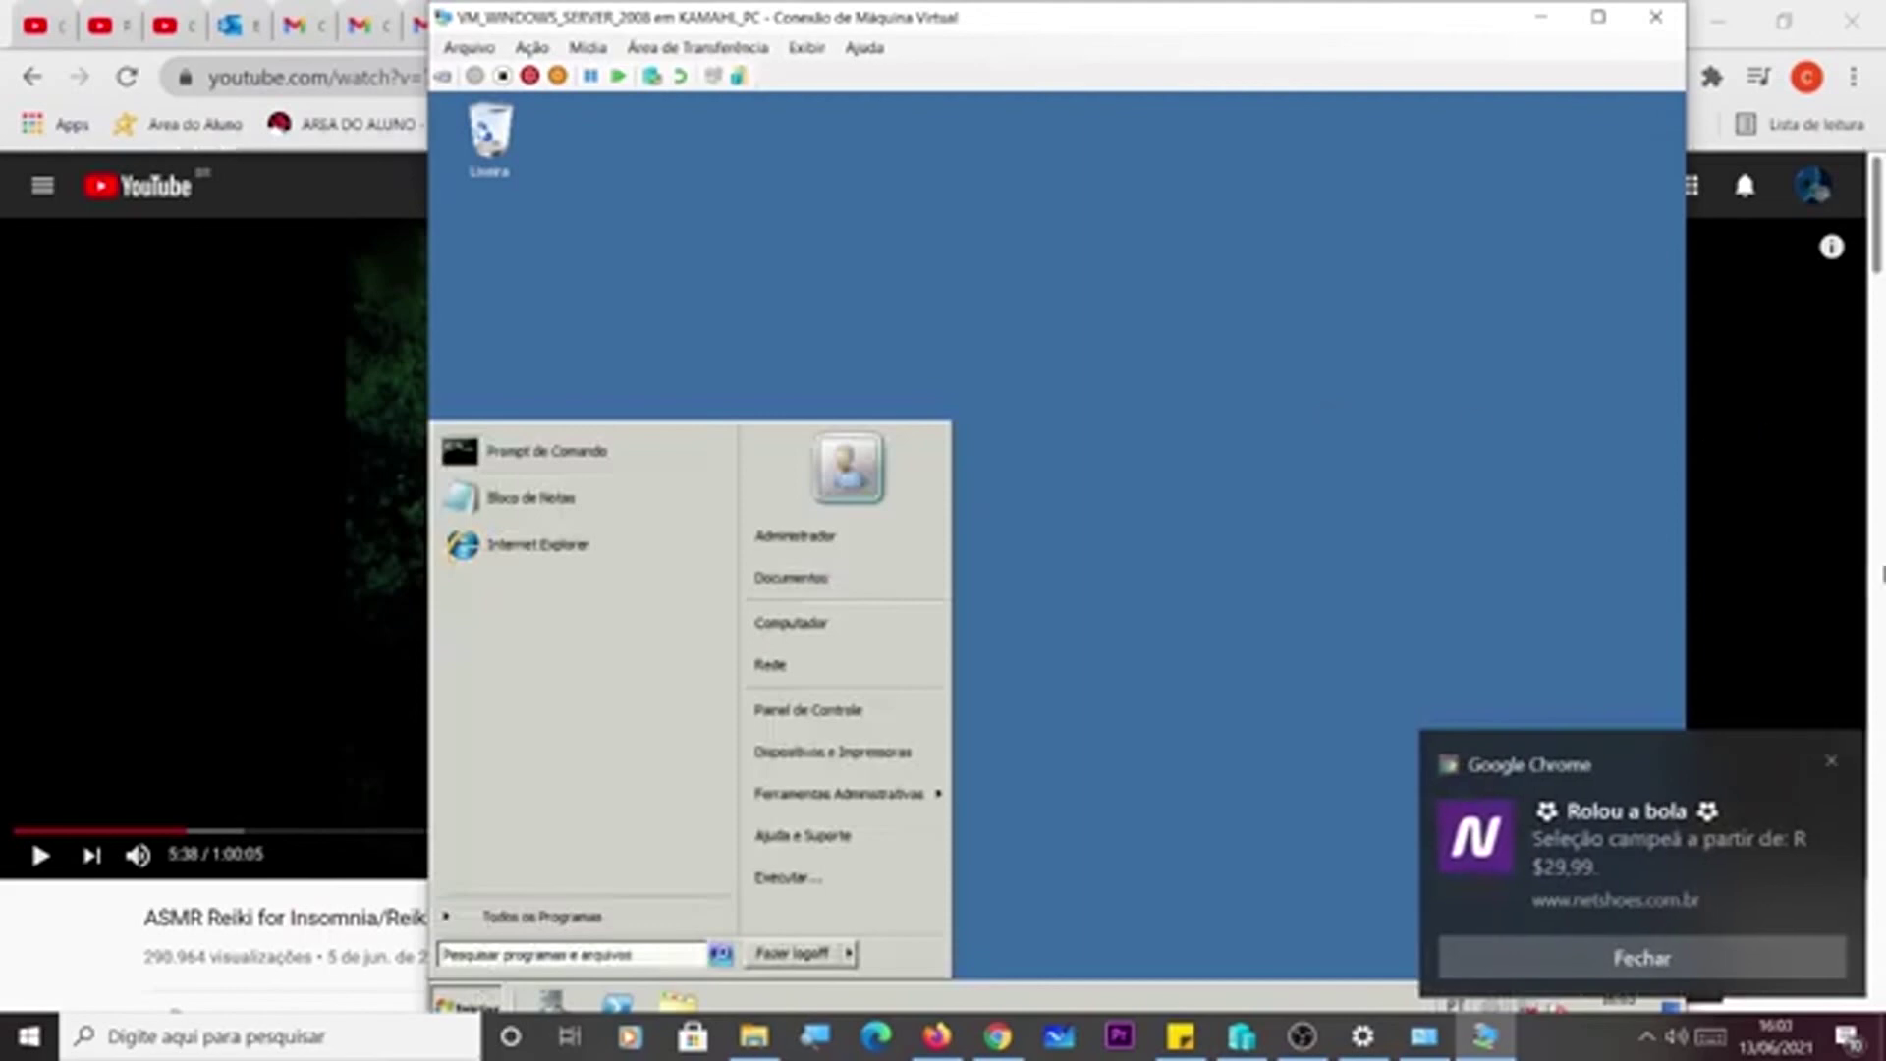
{"action": "left_click", "coordinate": [1831, 762]}
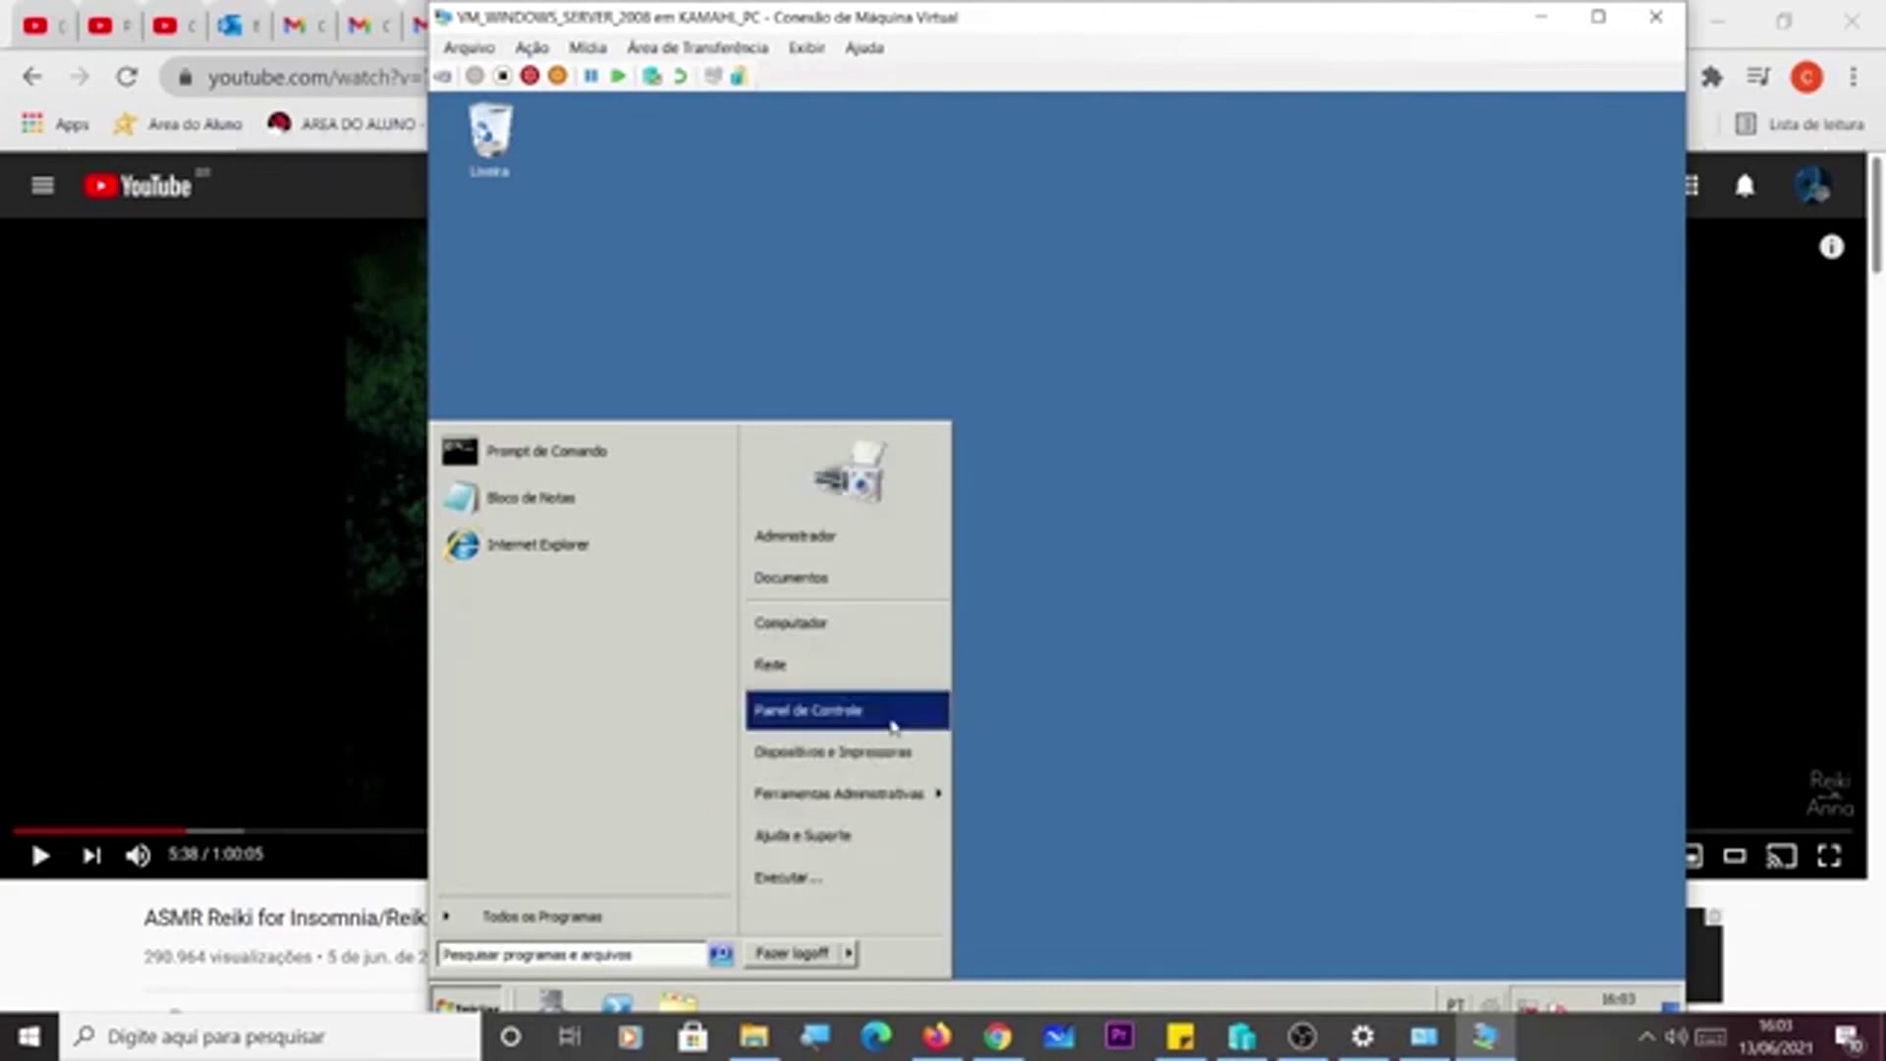
{"action": "left_click", "coordinate": [894, 724]}
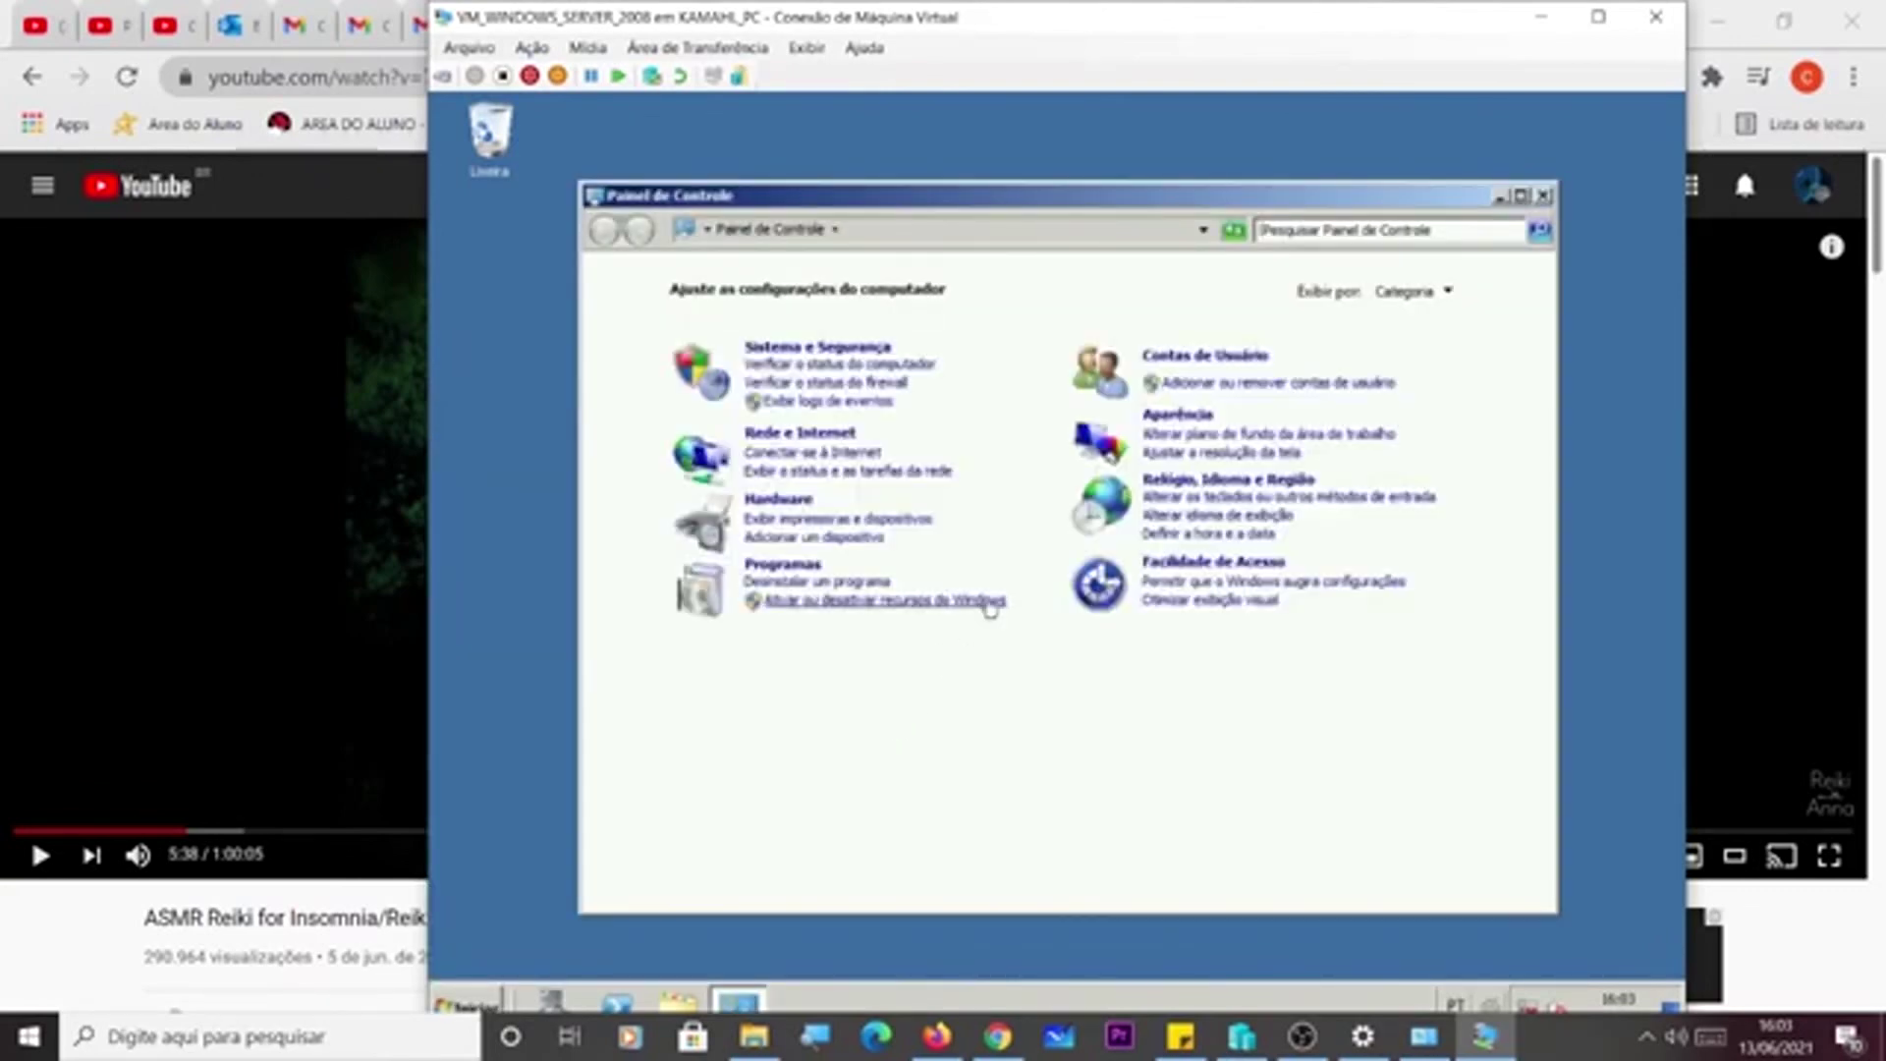
{"action": "left_click", "coordinate": [1414, 295]}
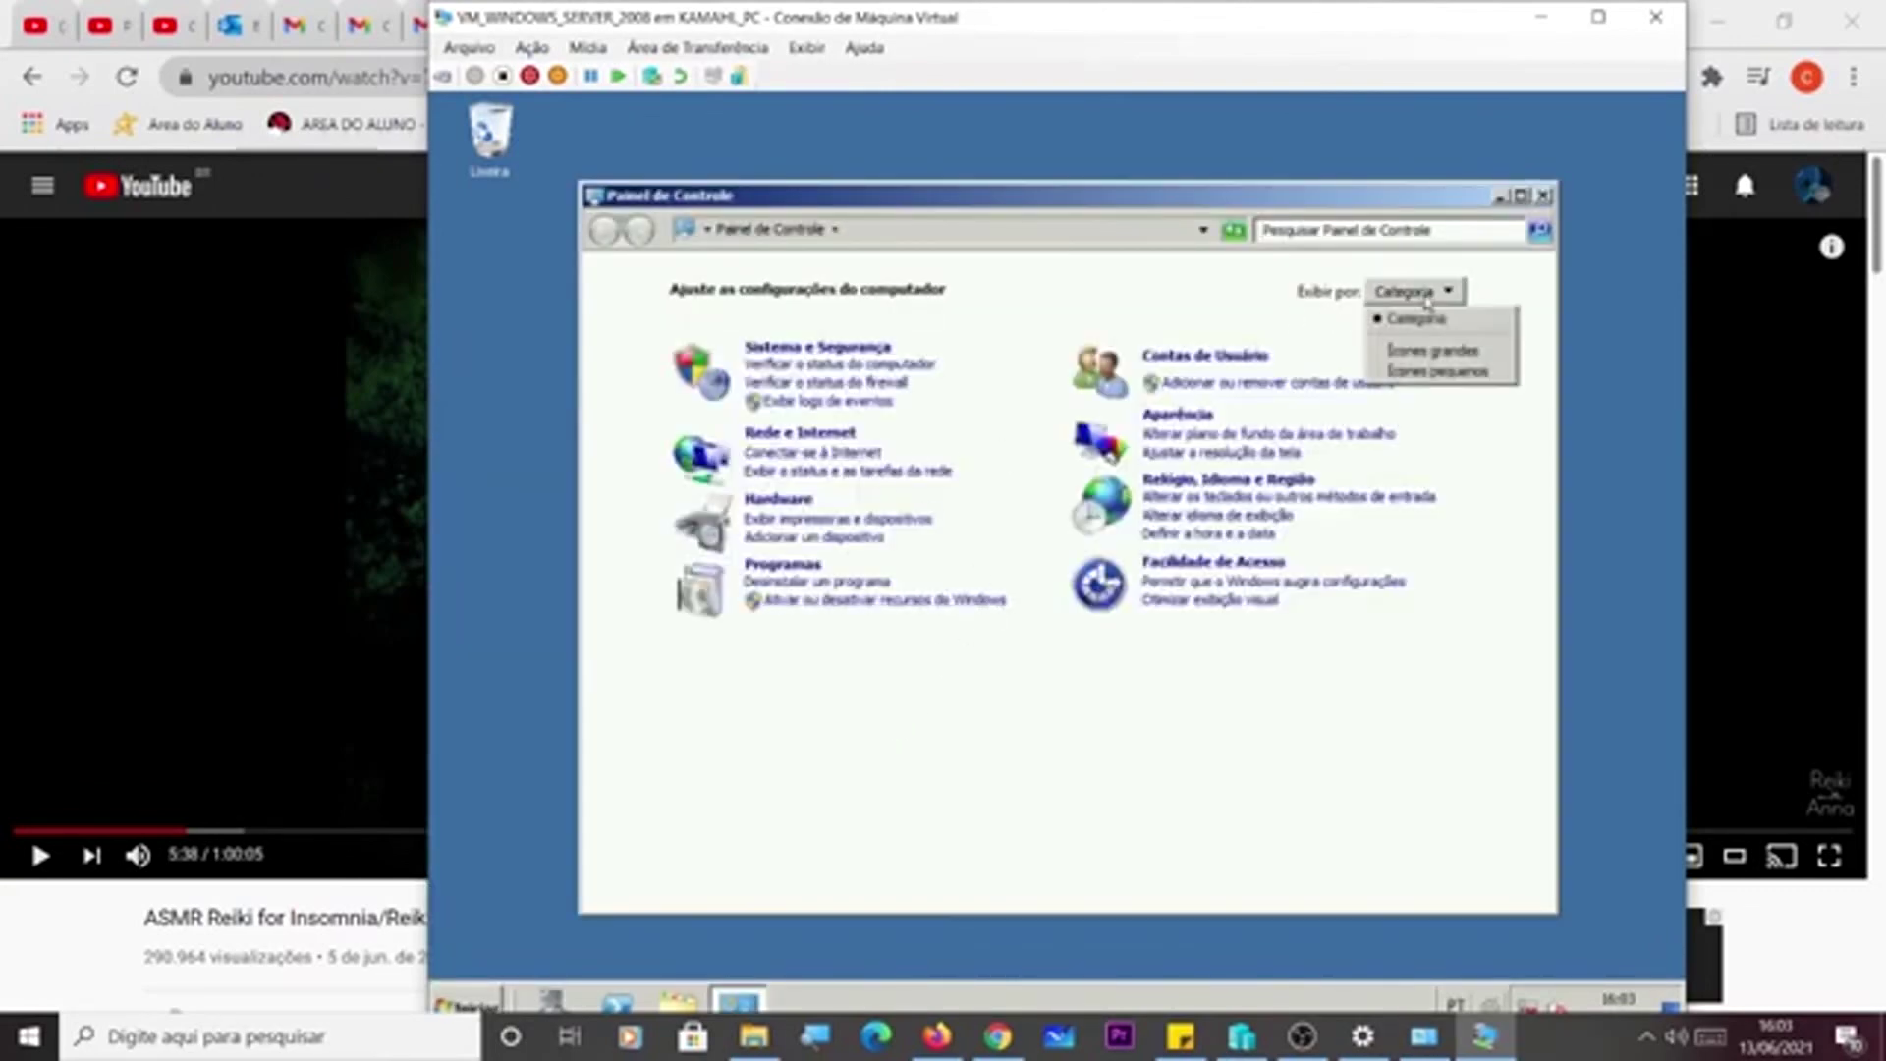
{"action": "left_click", "coordinate": [1437, 351]}
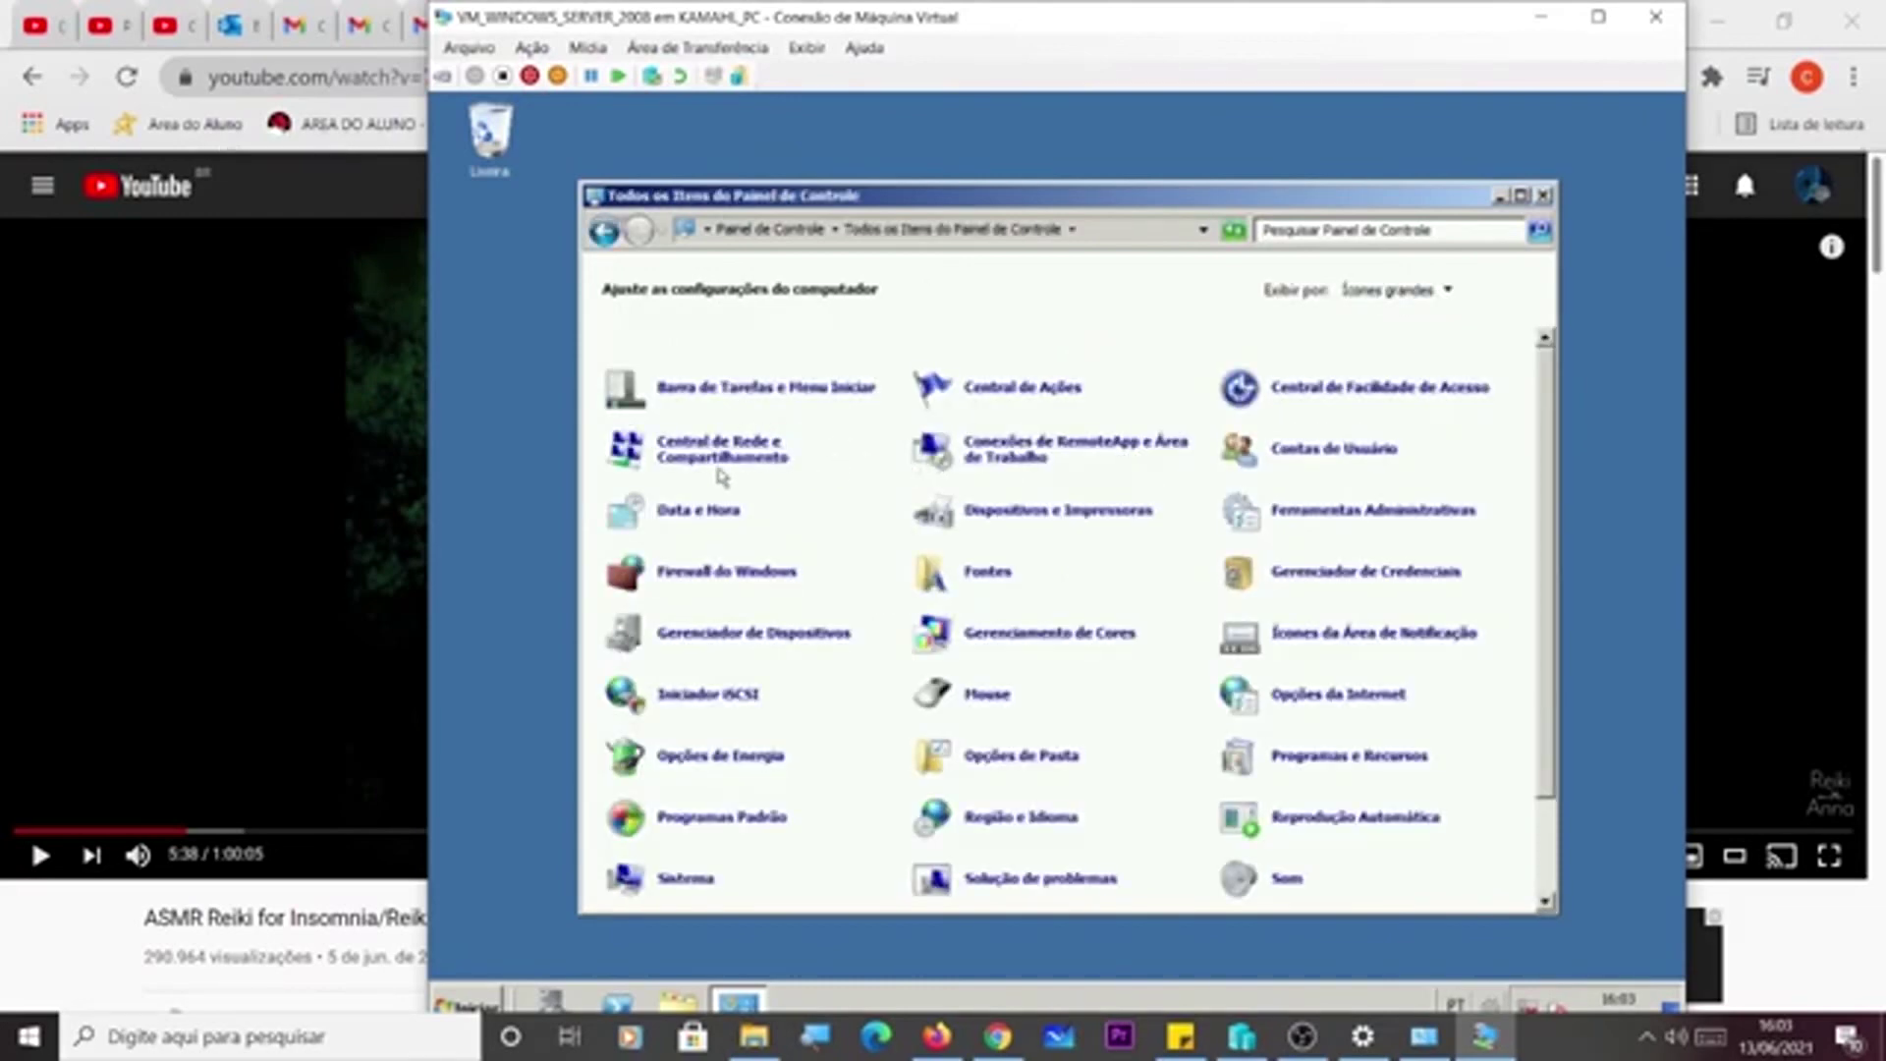
Open the adapter settings from Central de Rede e Compartilhamento and select the Conexão local adapter.
{"action": "left_click", "coordinate": [725, 454]}
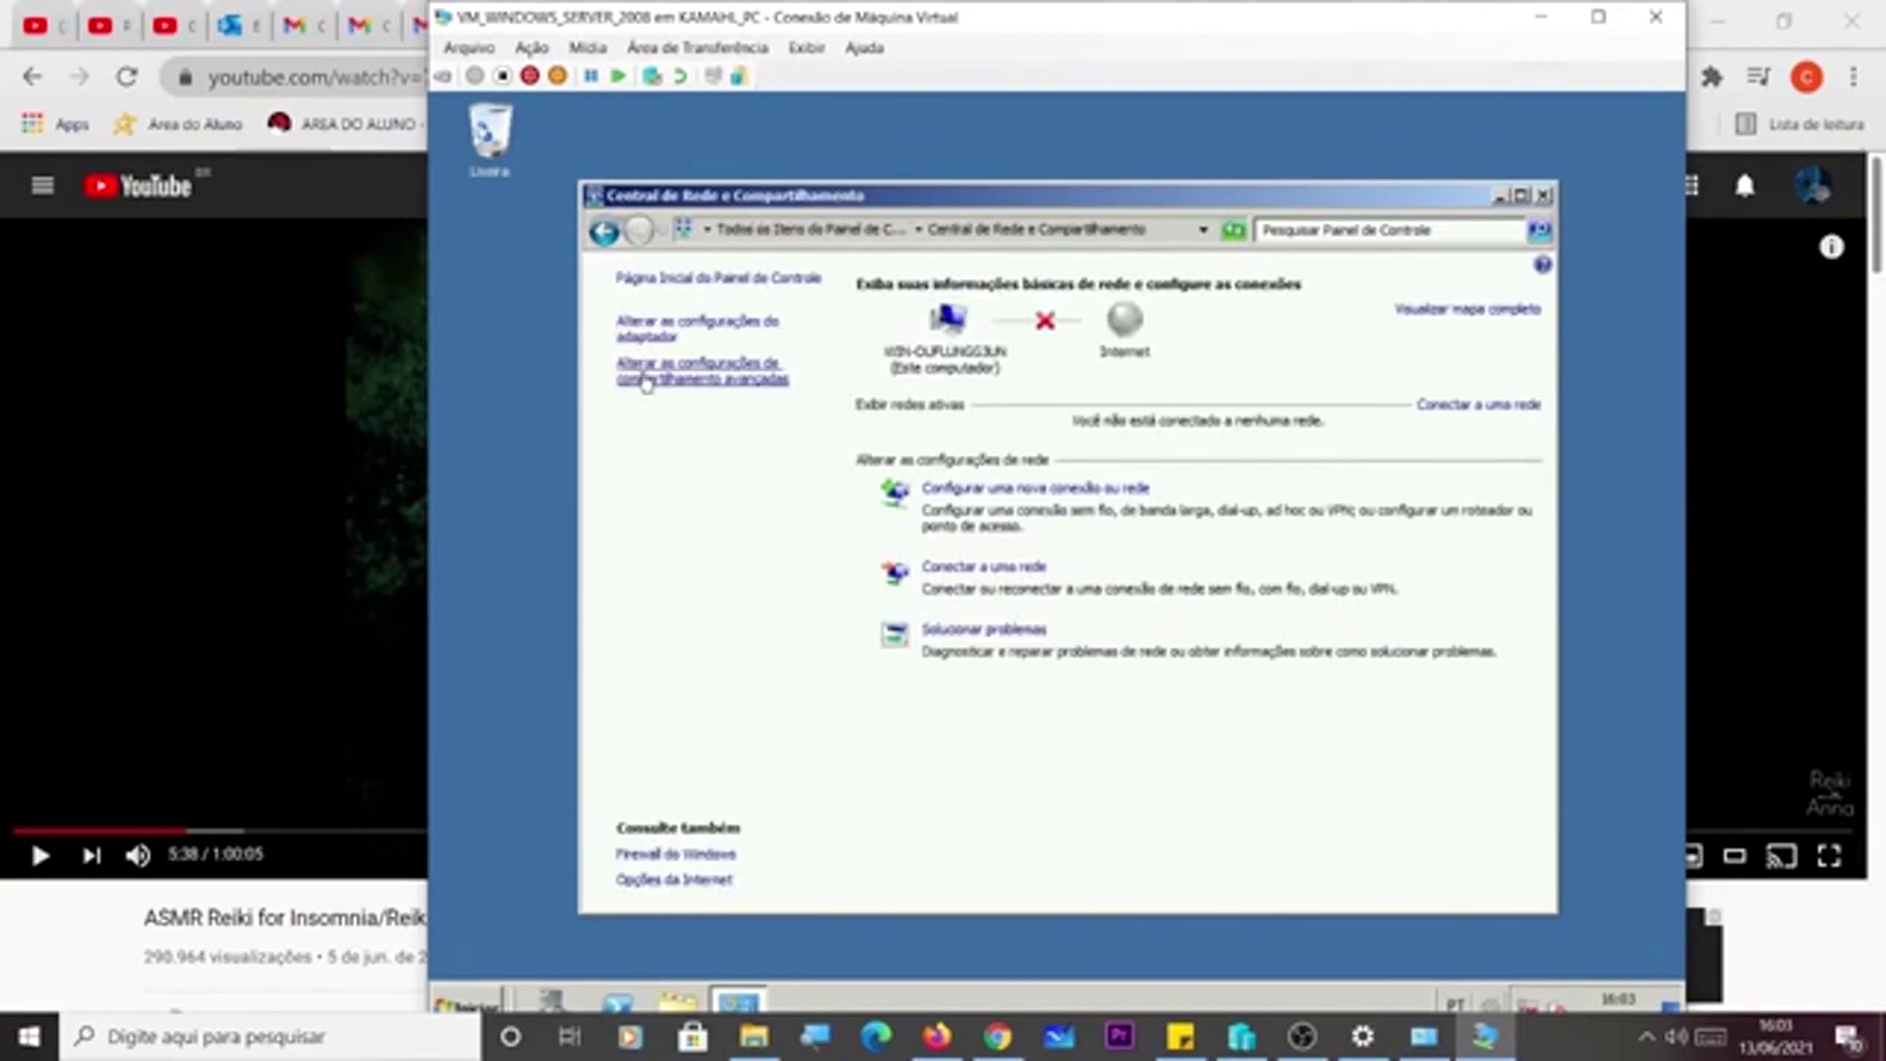
{"action": "left_click", "coordinate": [686, 334]}
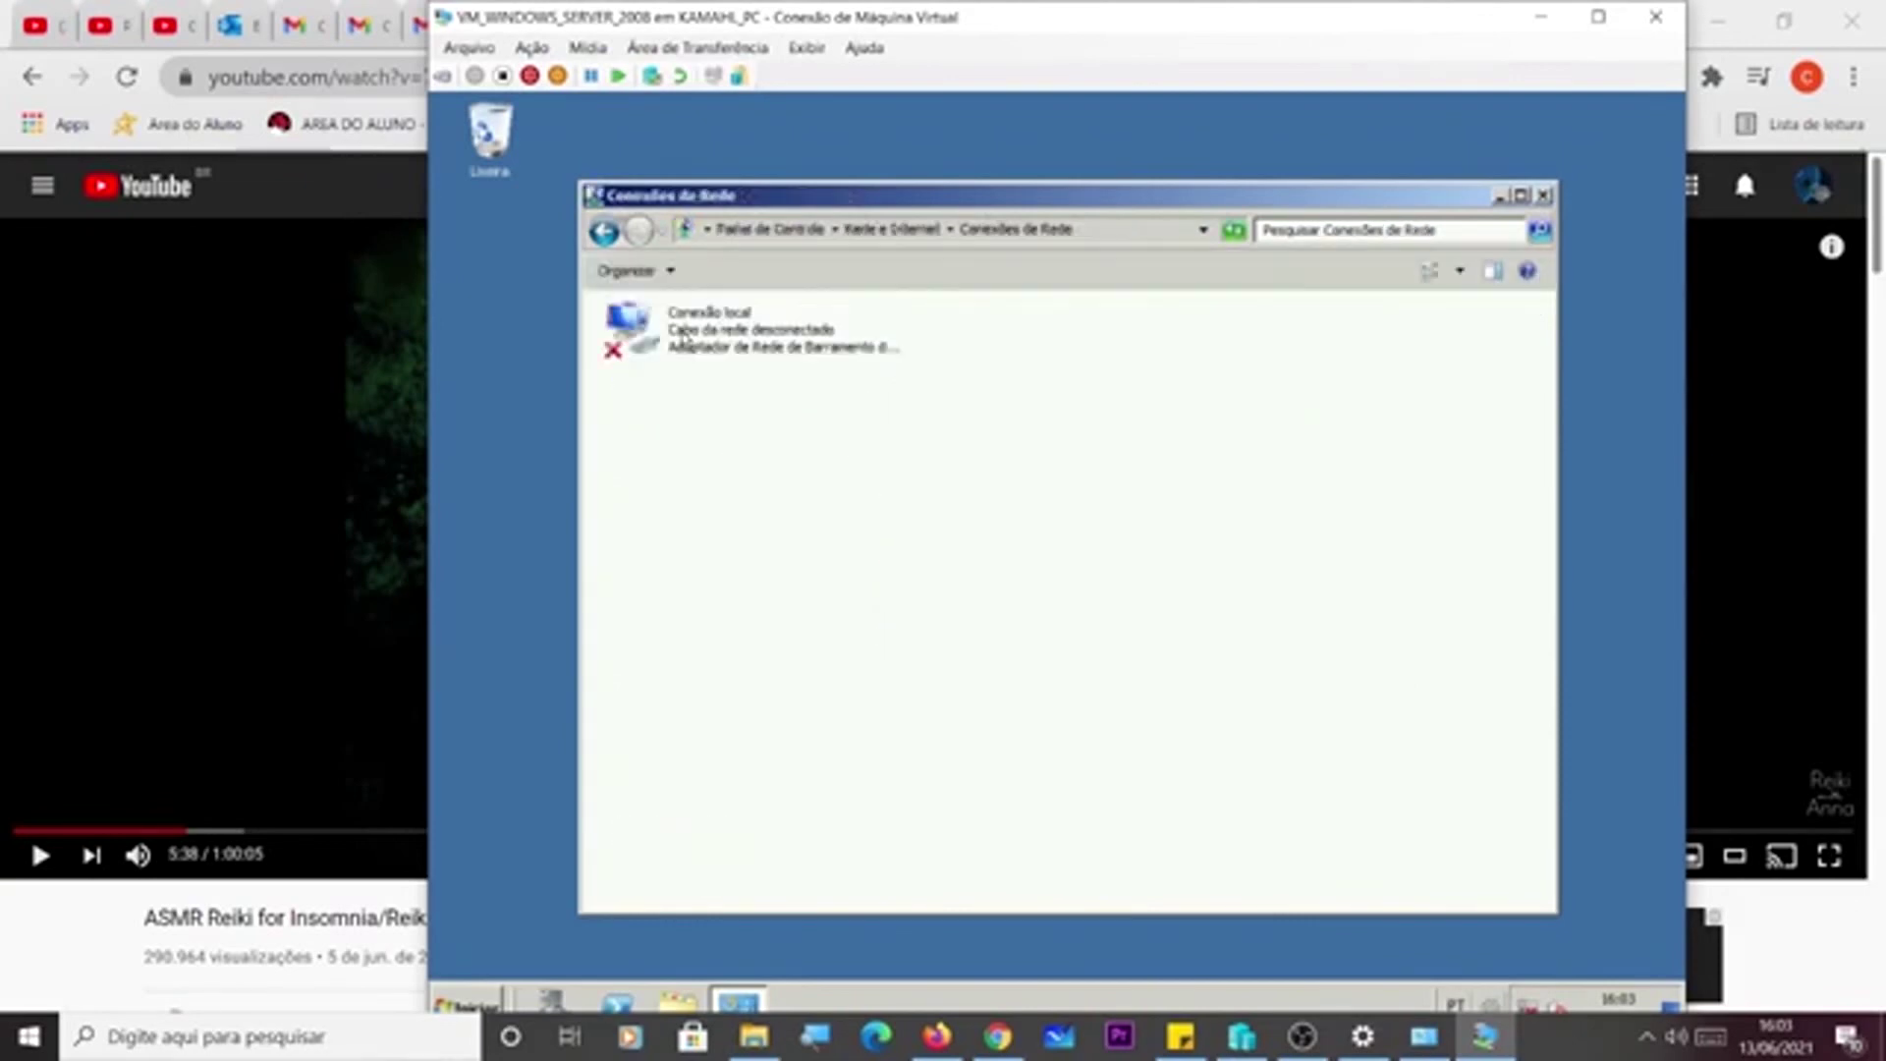
{"action": "left_click", "coordinate": [766, 334]}
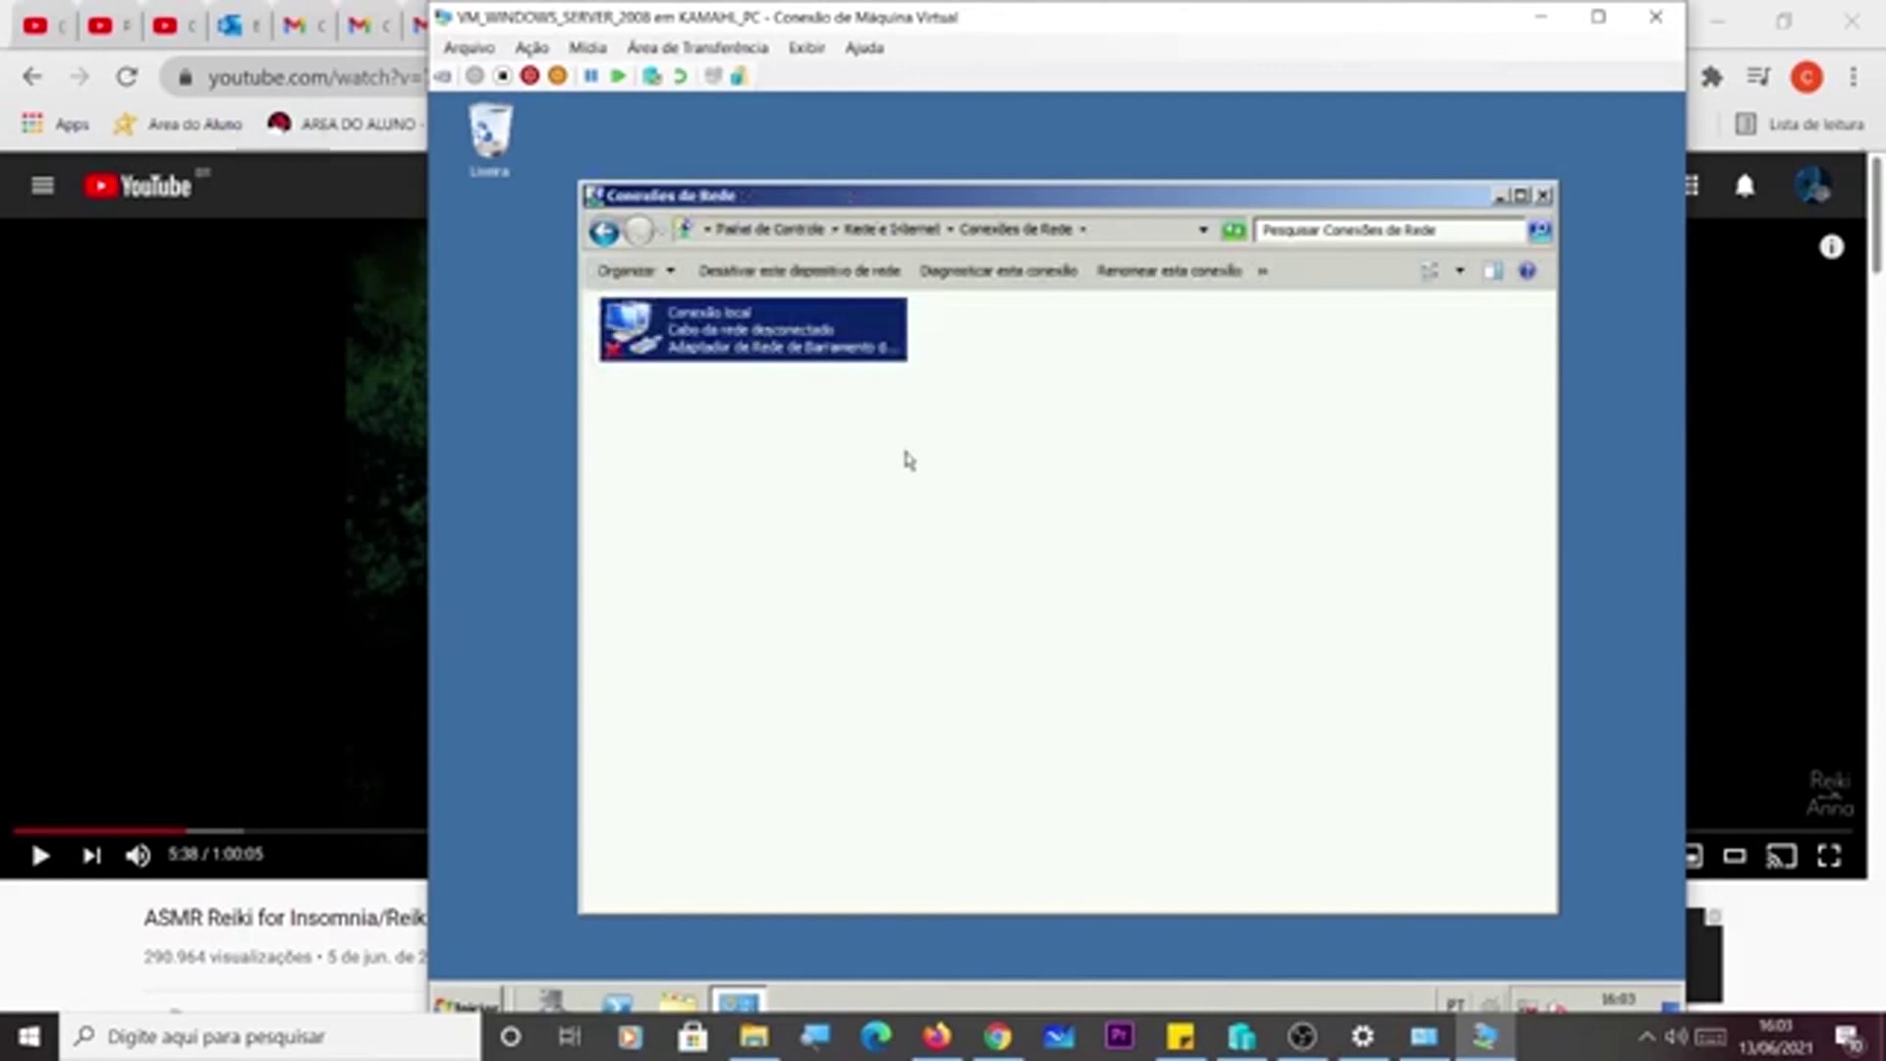